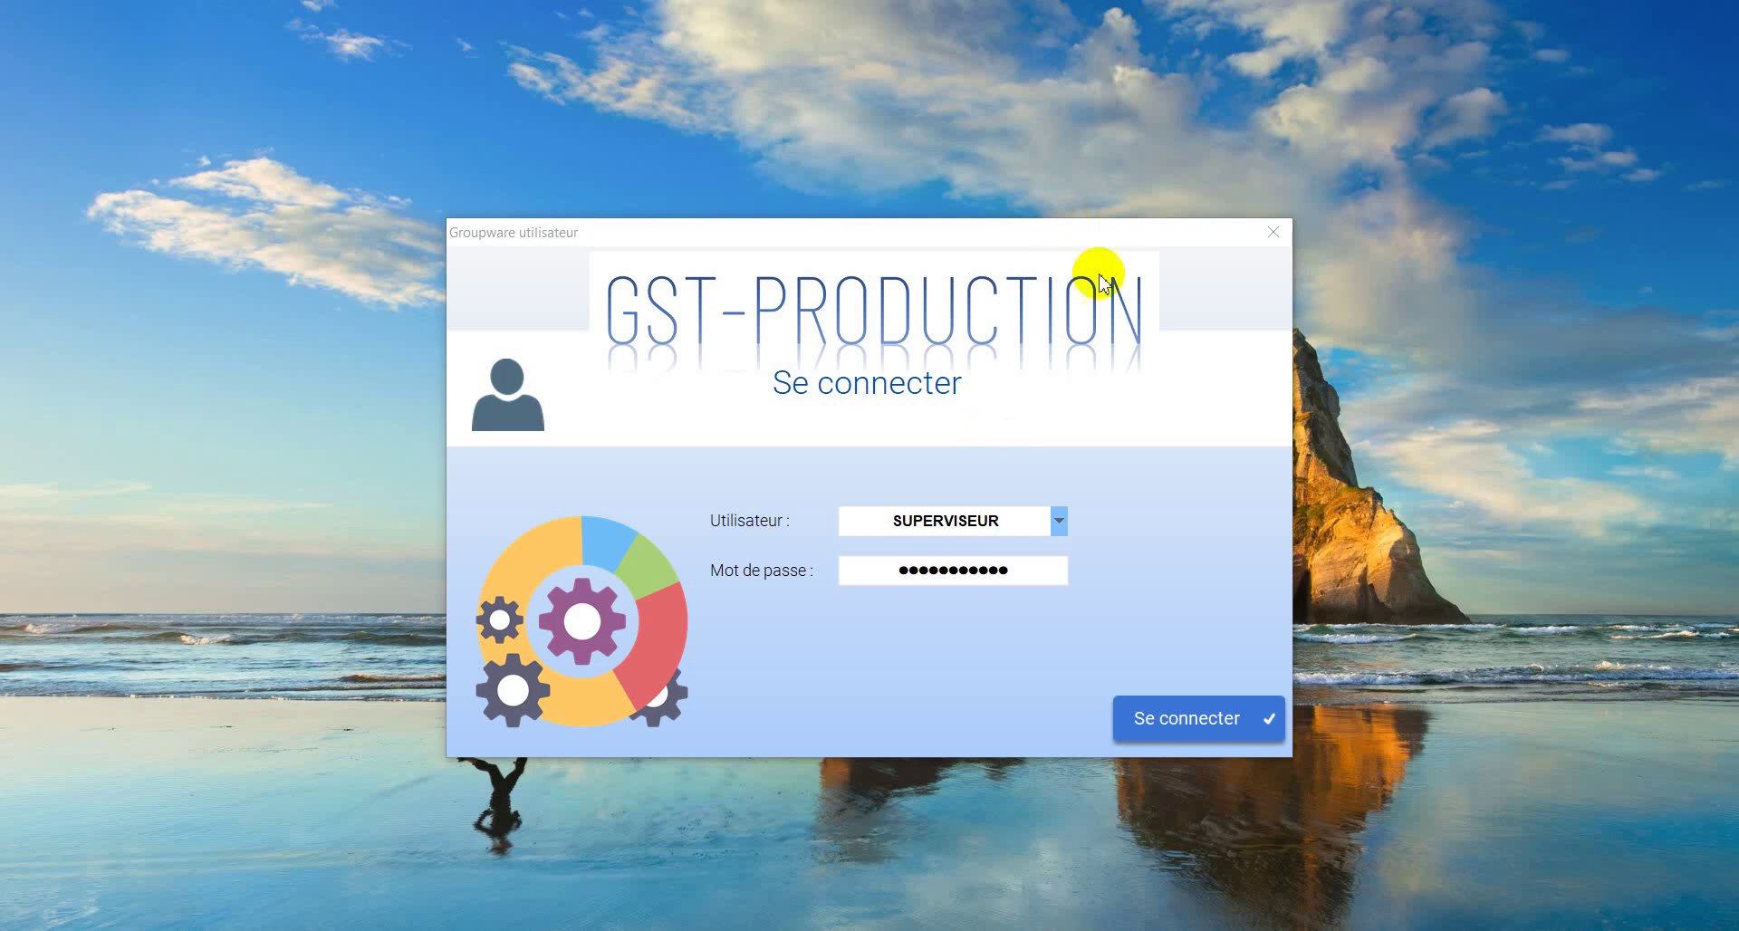
# Step: Log in to GST-PRODUCTION with the SUPERVISEUR account and enter the main workspace
pyautogui.click(1179, 739)
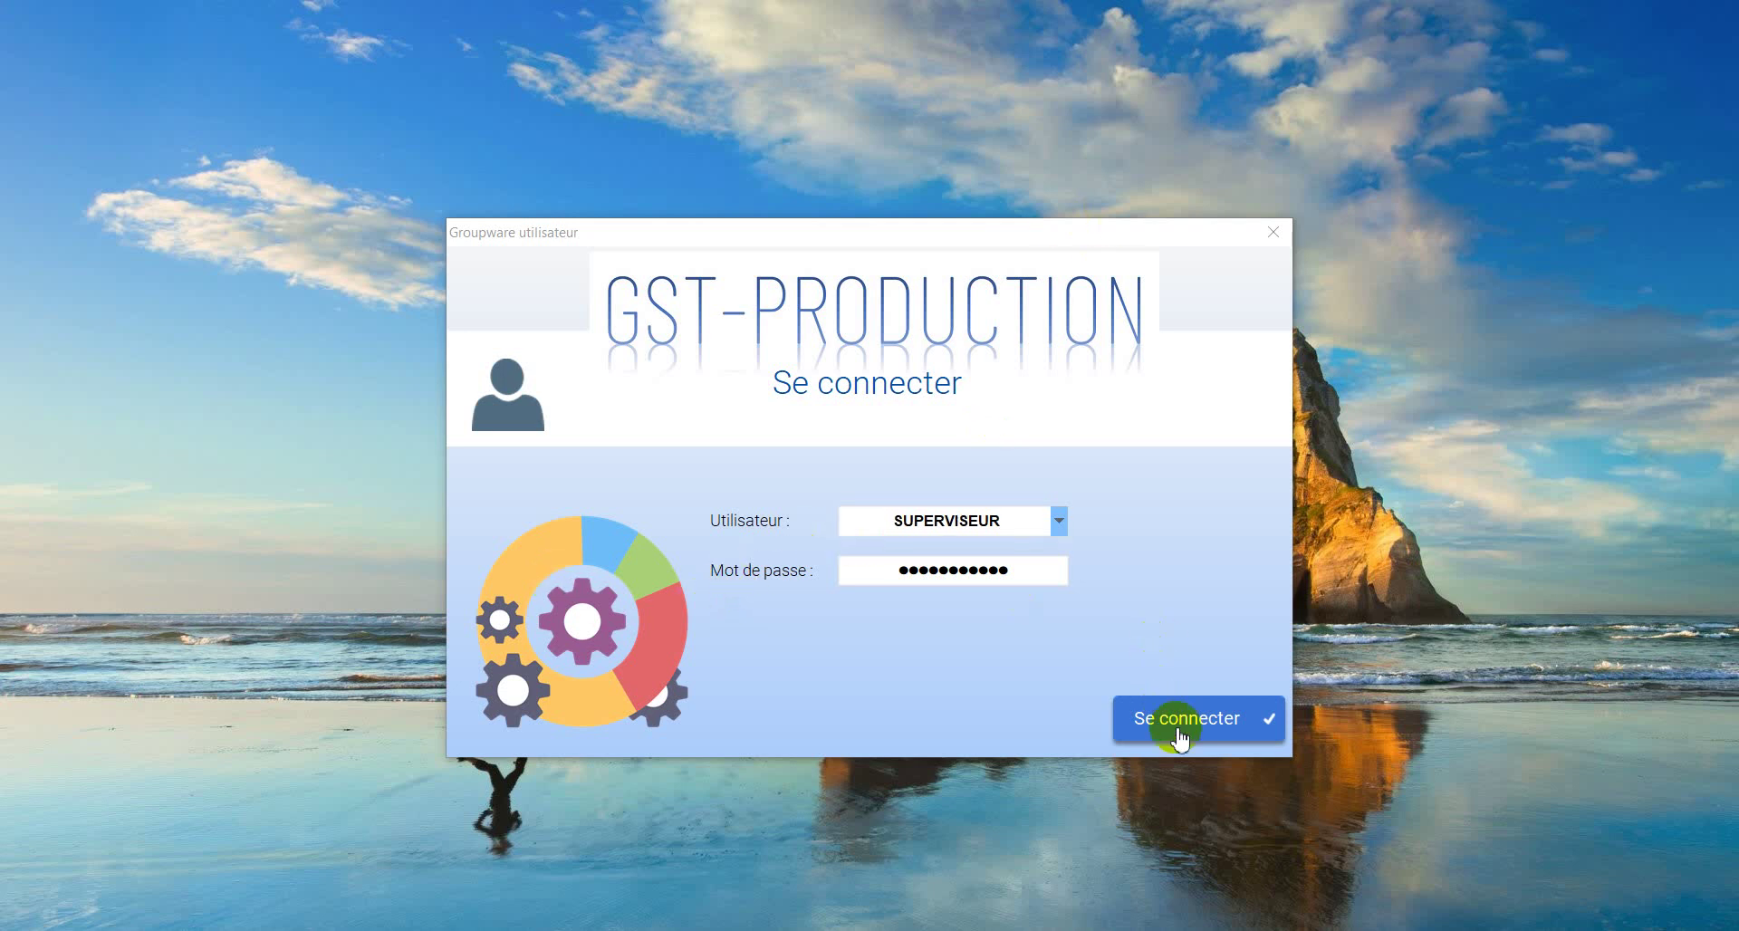
pyautogui.click(948, 524)
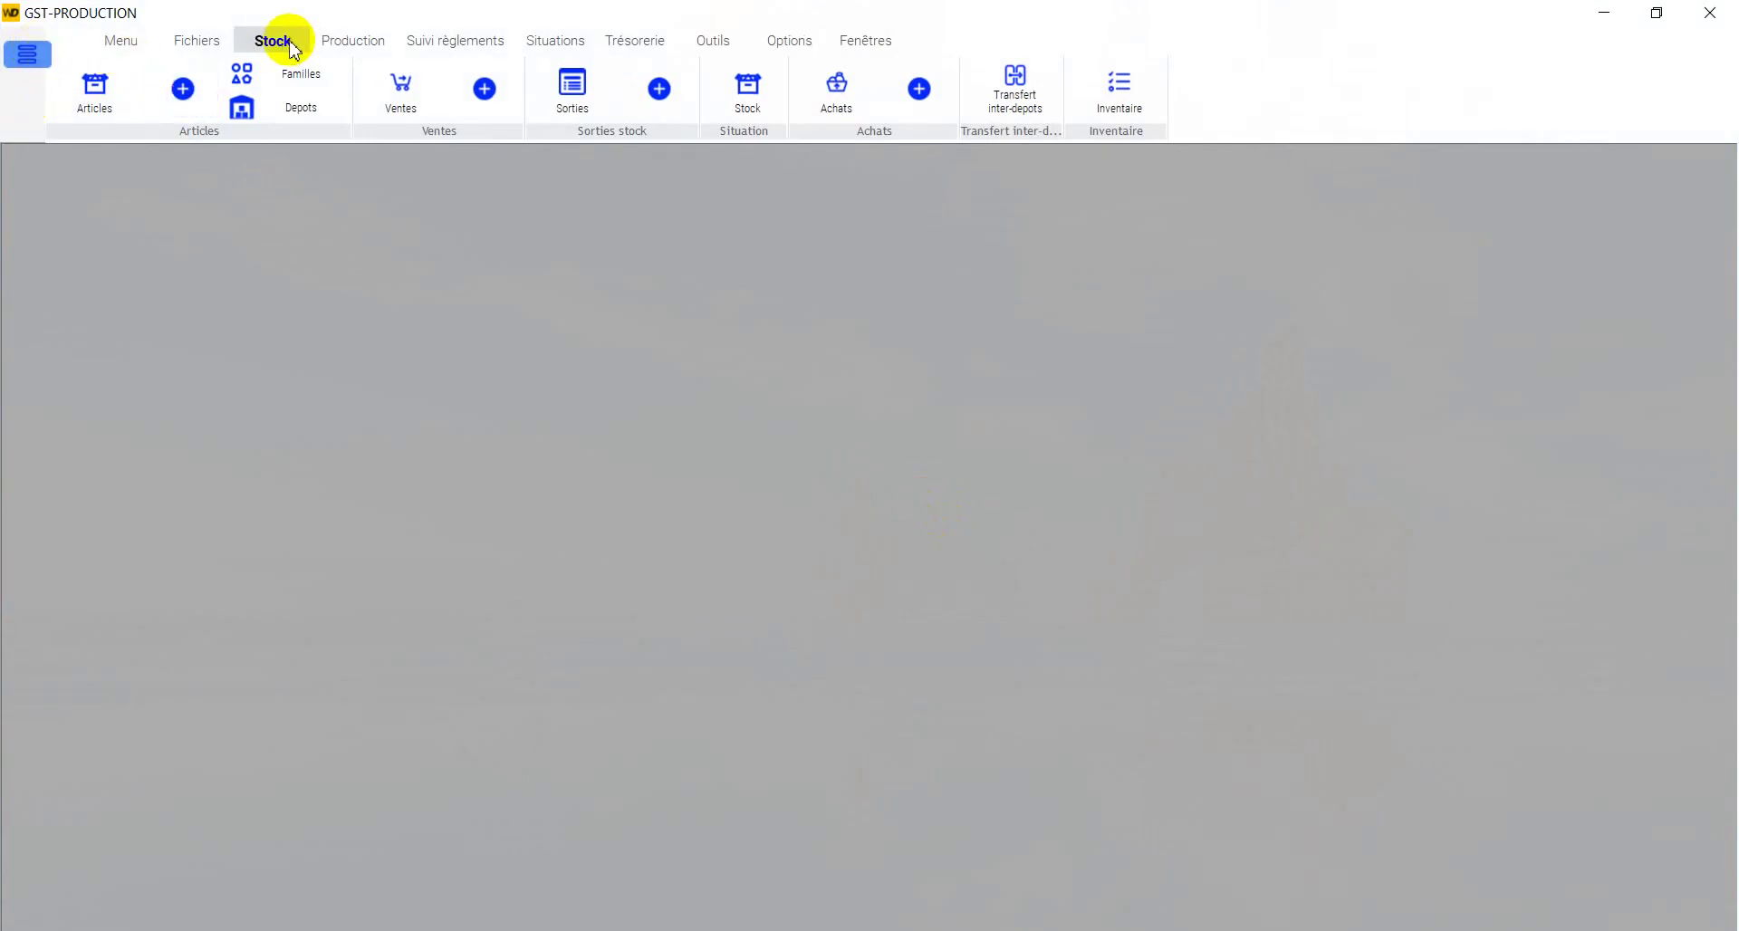
pyautogui.click(196, 40)
pyautogui.click(345, 40)
pyautogui.click(489, 42)
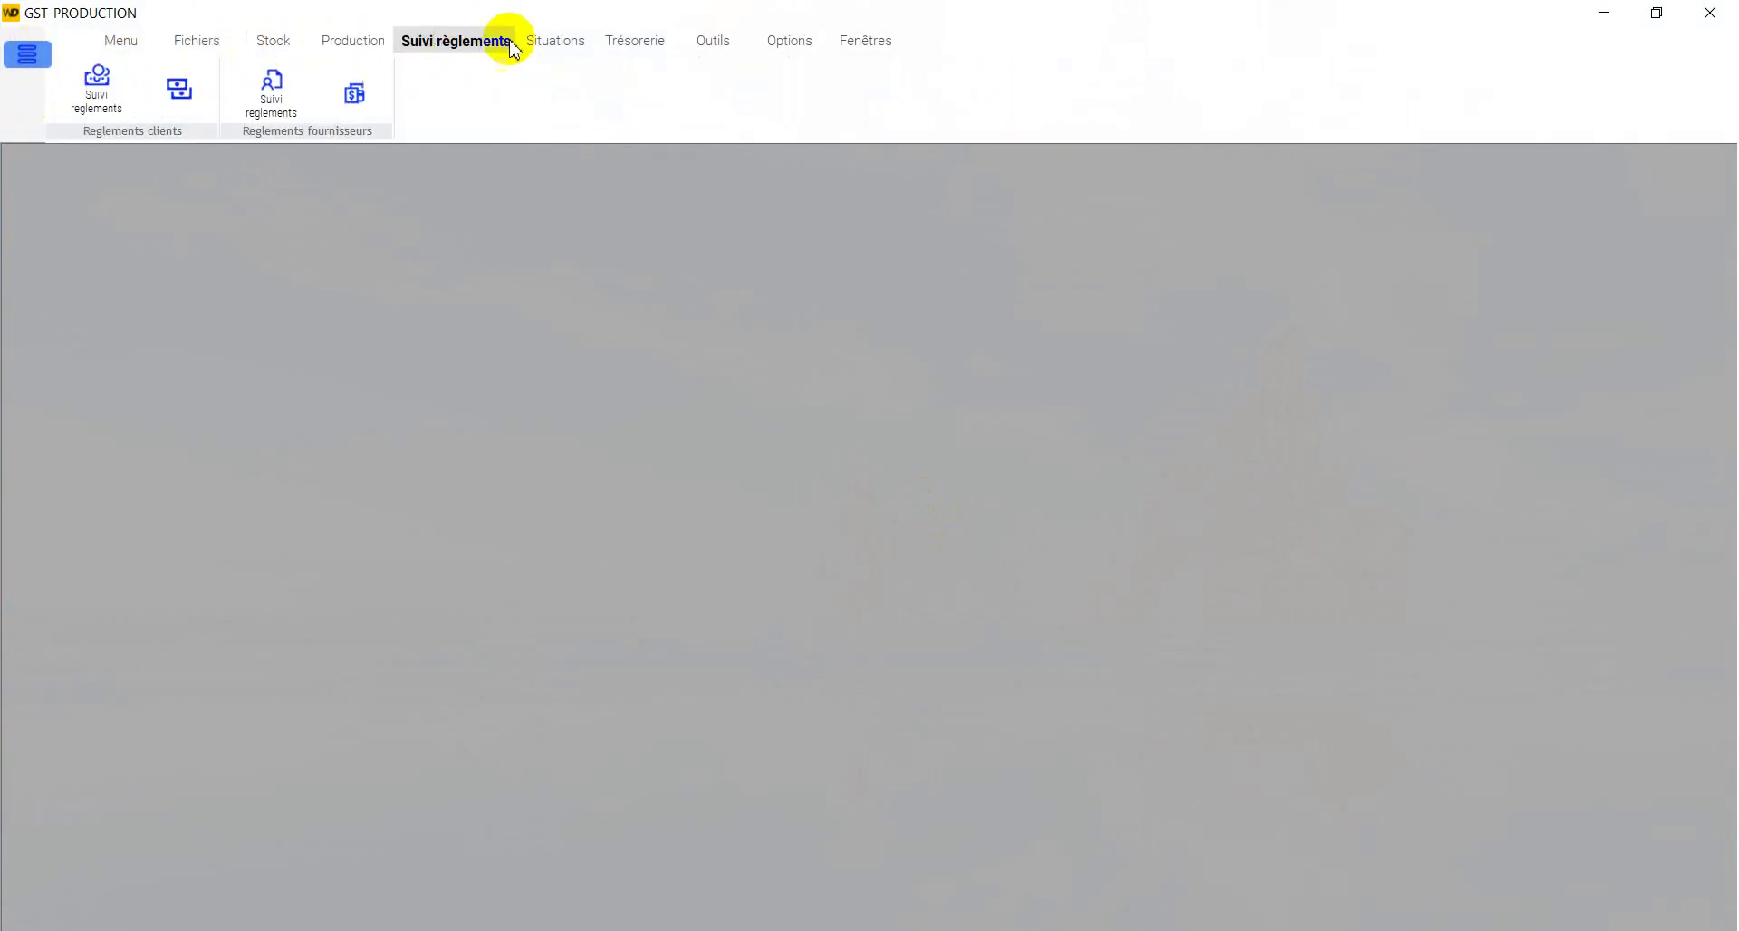
pyautogui.click(194, 42)
pyautogui.click(272, 41)
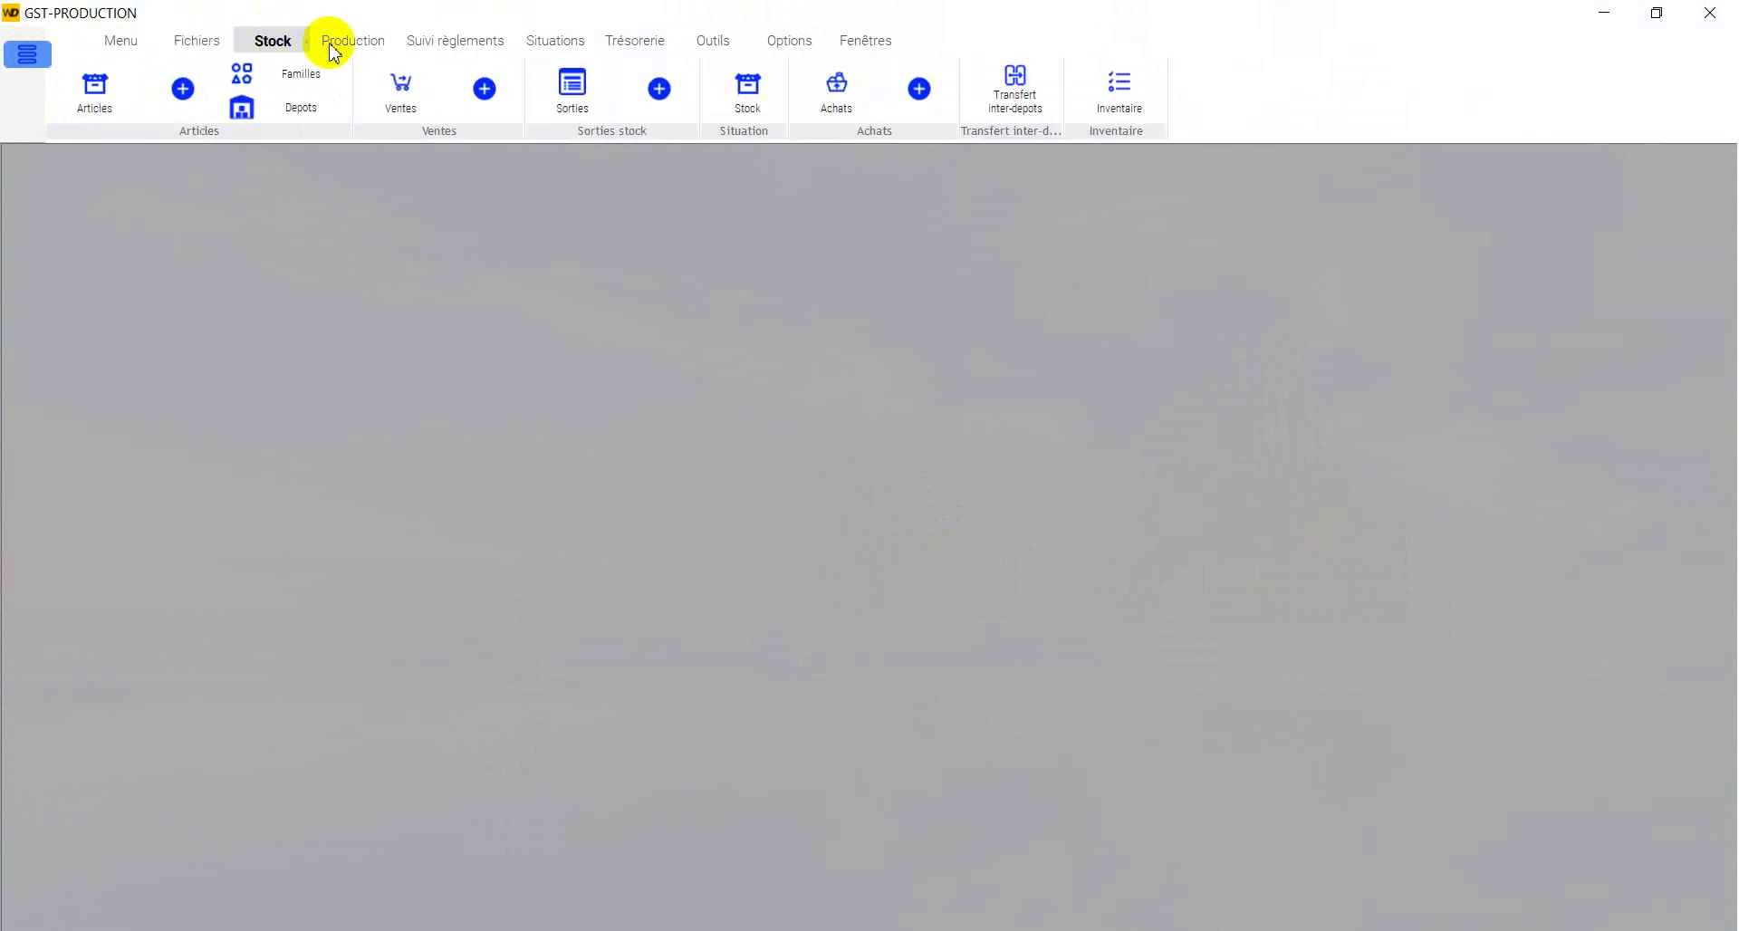
pyautogui.click(612, 40)
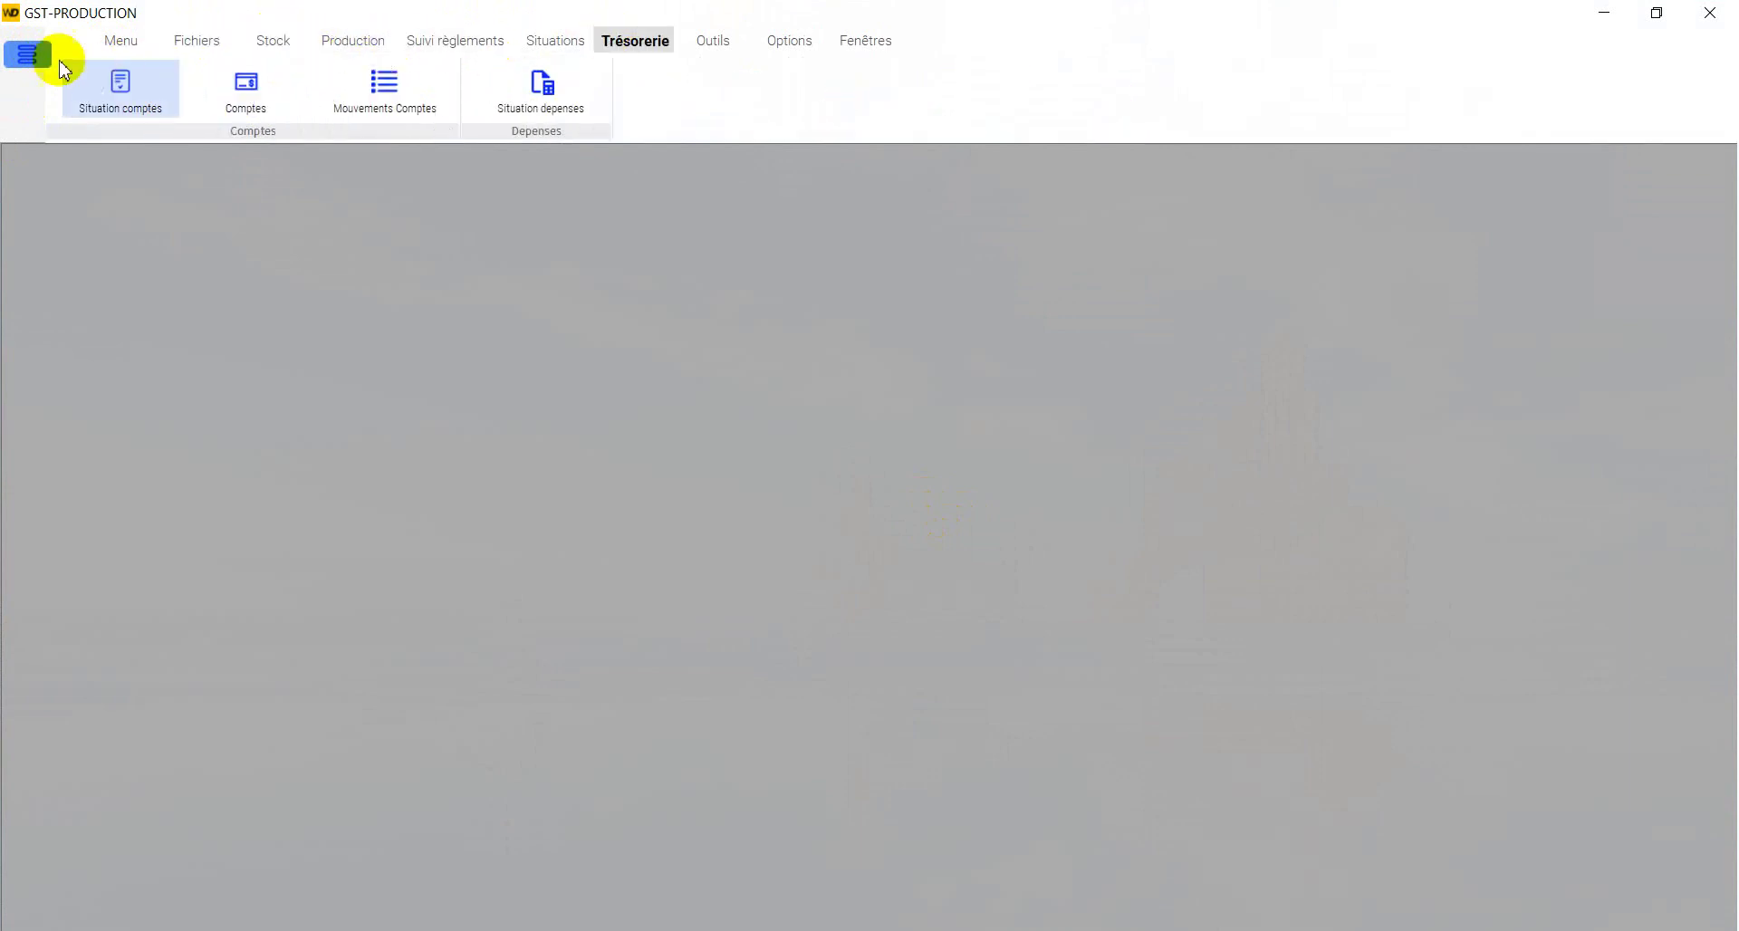
# Step: Try the classic drop-down menu layout, look through its categories and return to the ribbon layout
pyautogui.click(34, 58)
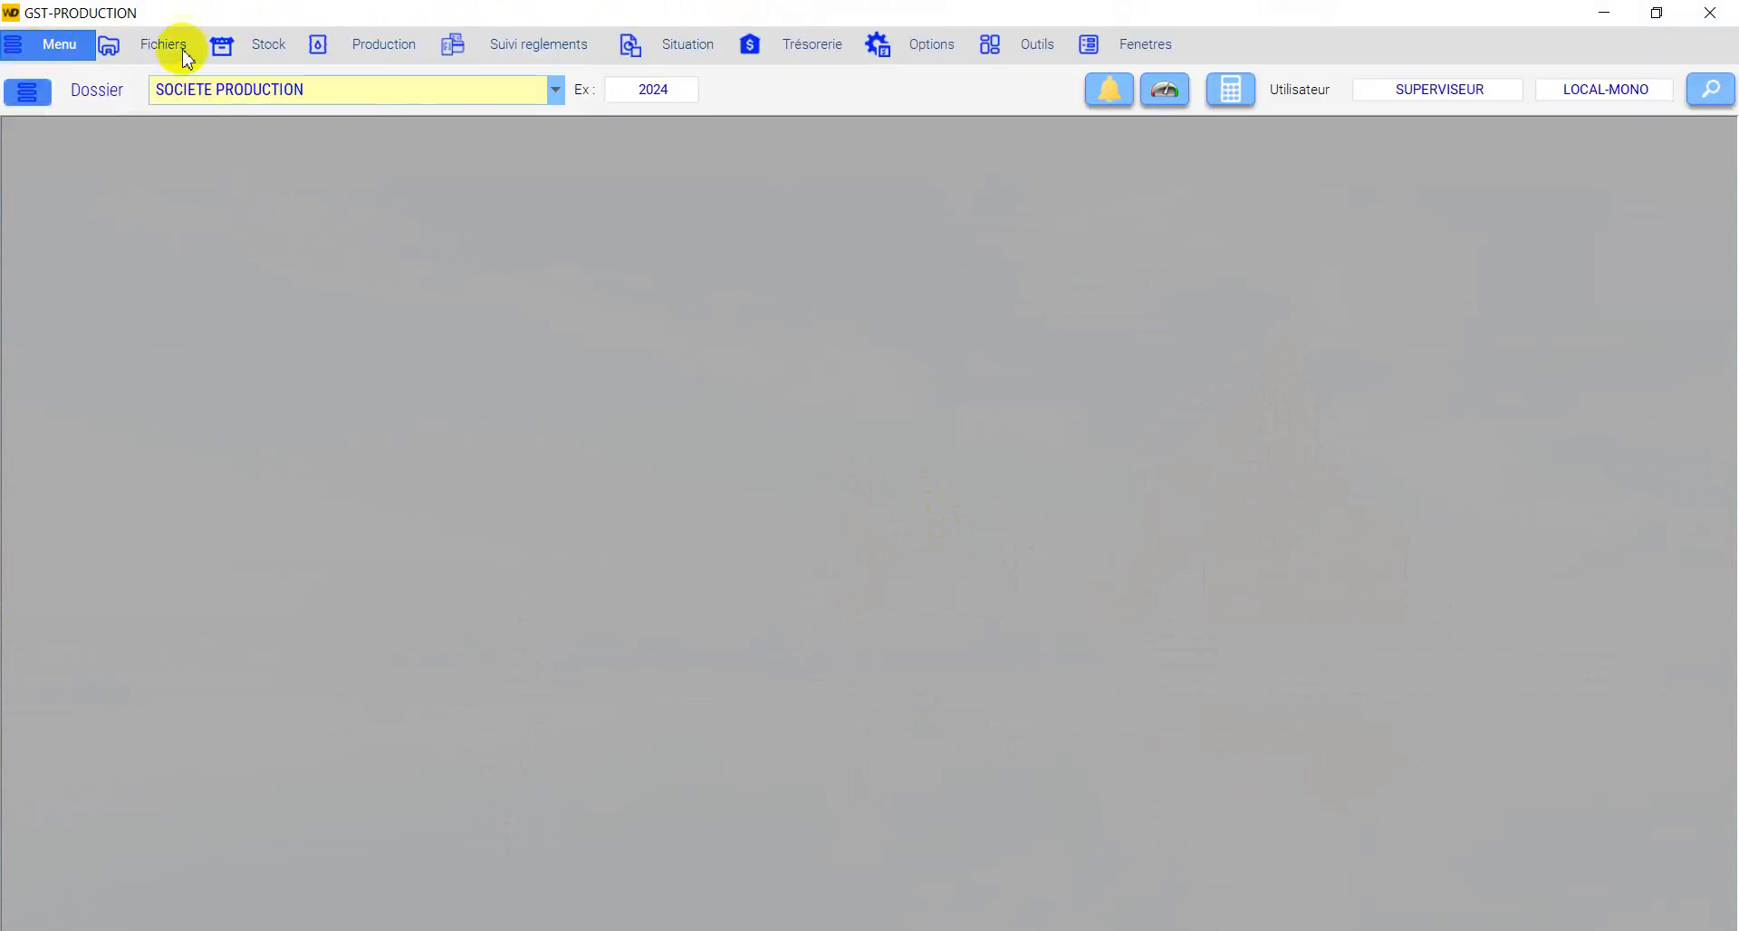
pyautogui.click(265, 44)
pyautogui.moveTo(361, 50)
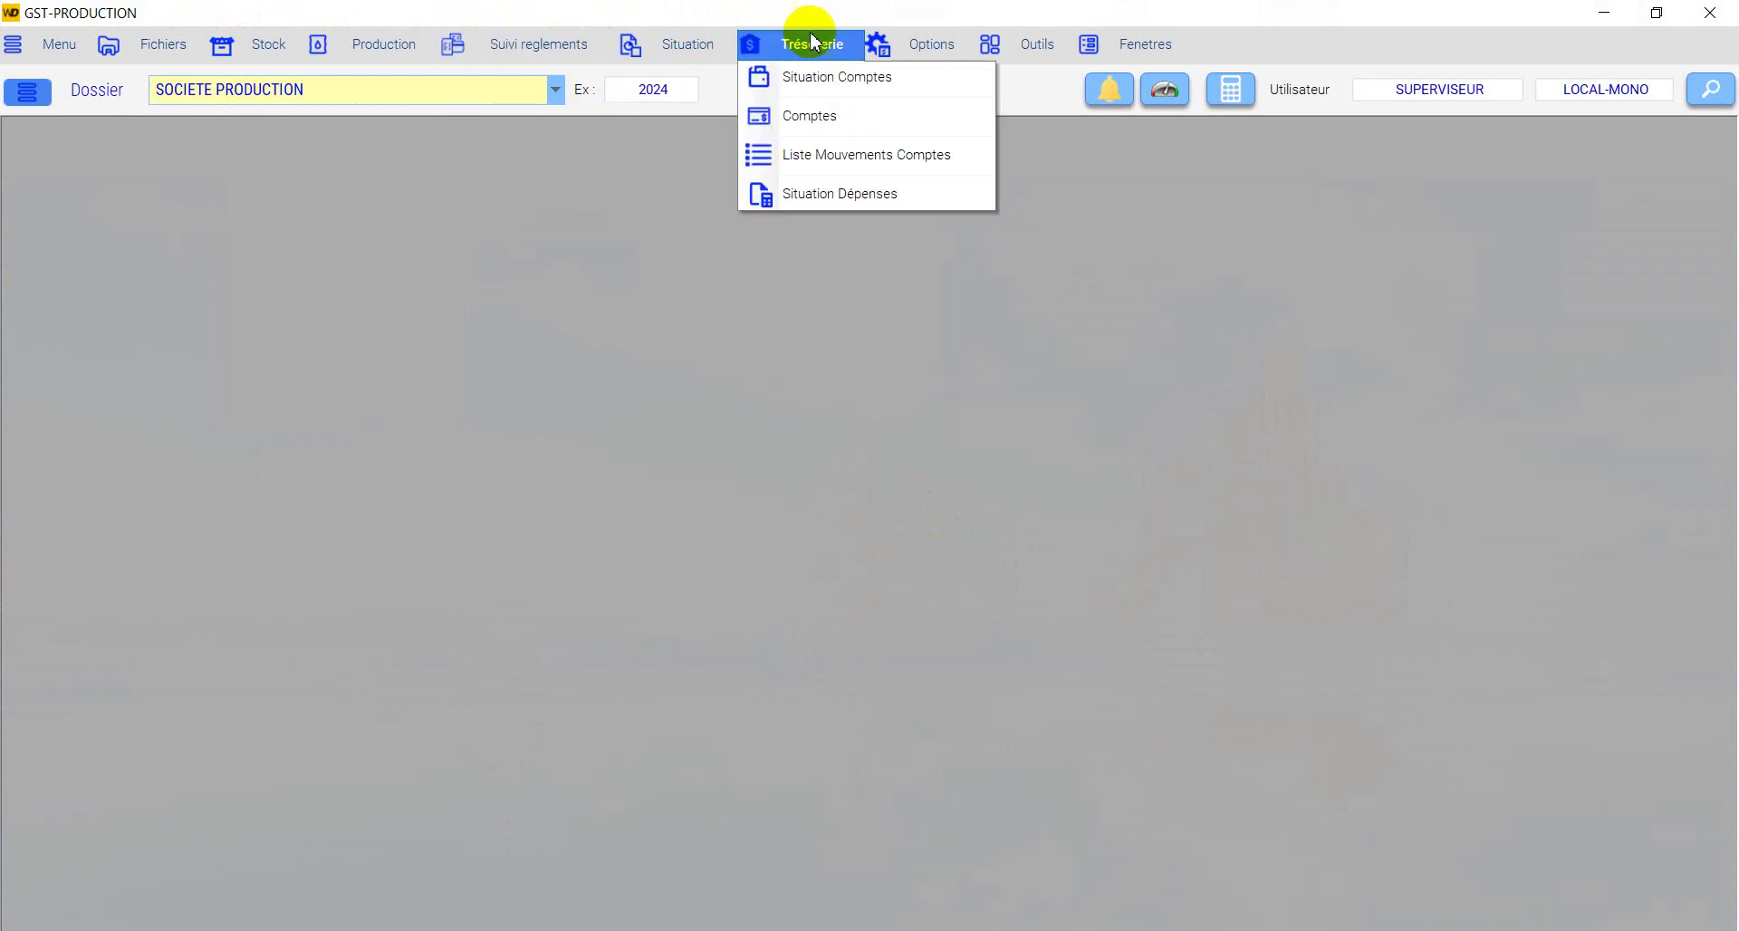
pyautogui.moveTo(1003, 47)
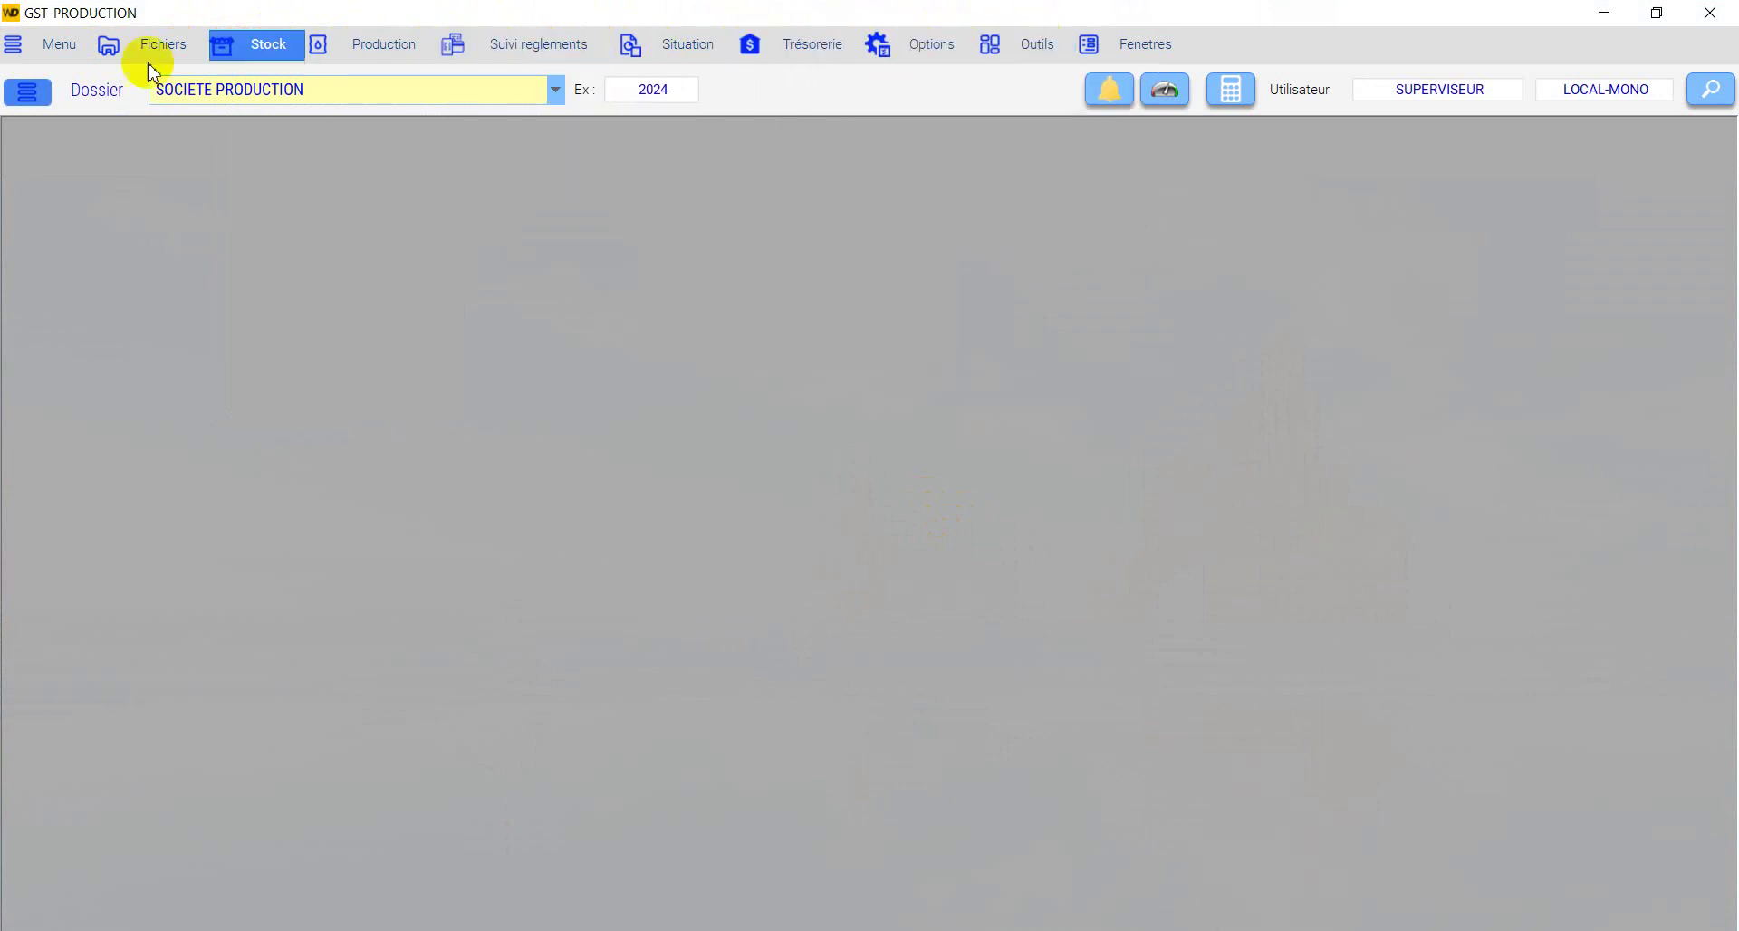
pyautogui.moveTo(24, 56)
pyautogui.click(4, 84)
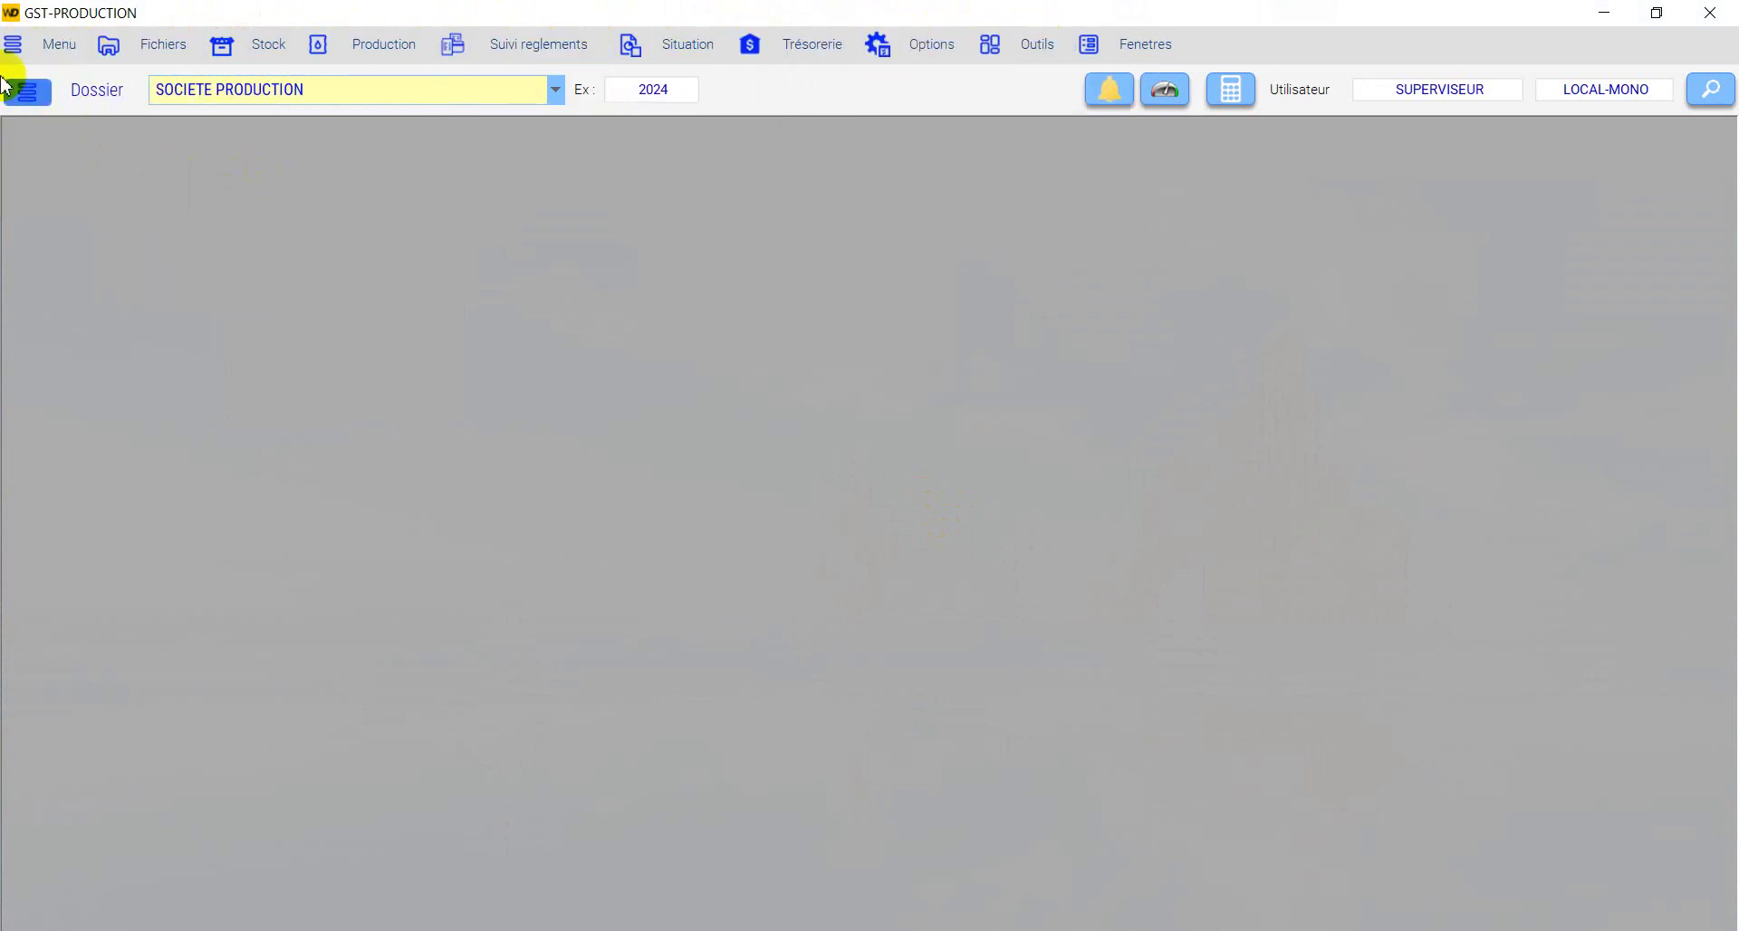
pyautogui.click(30, 98)
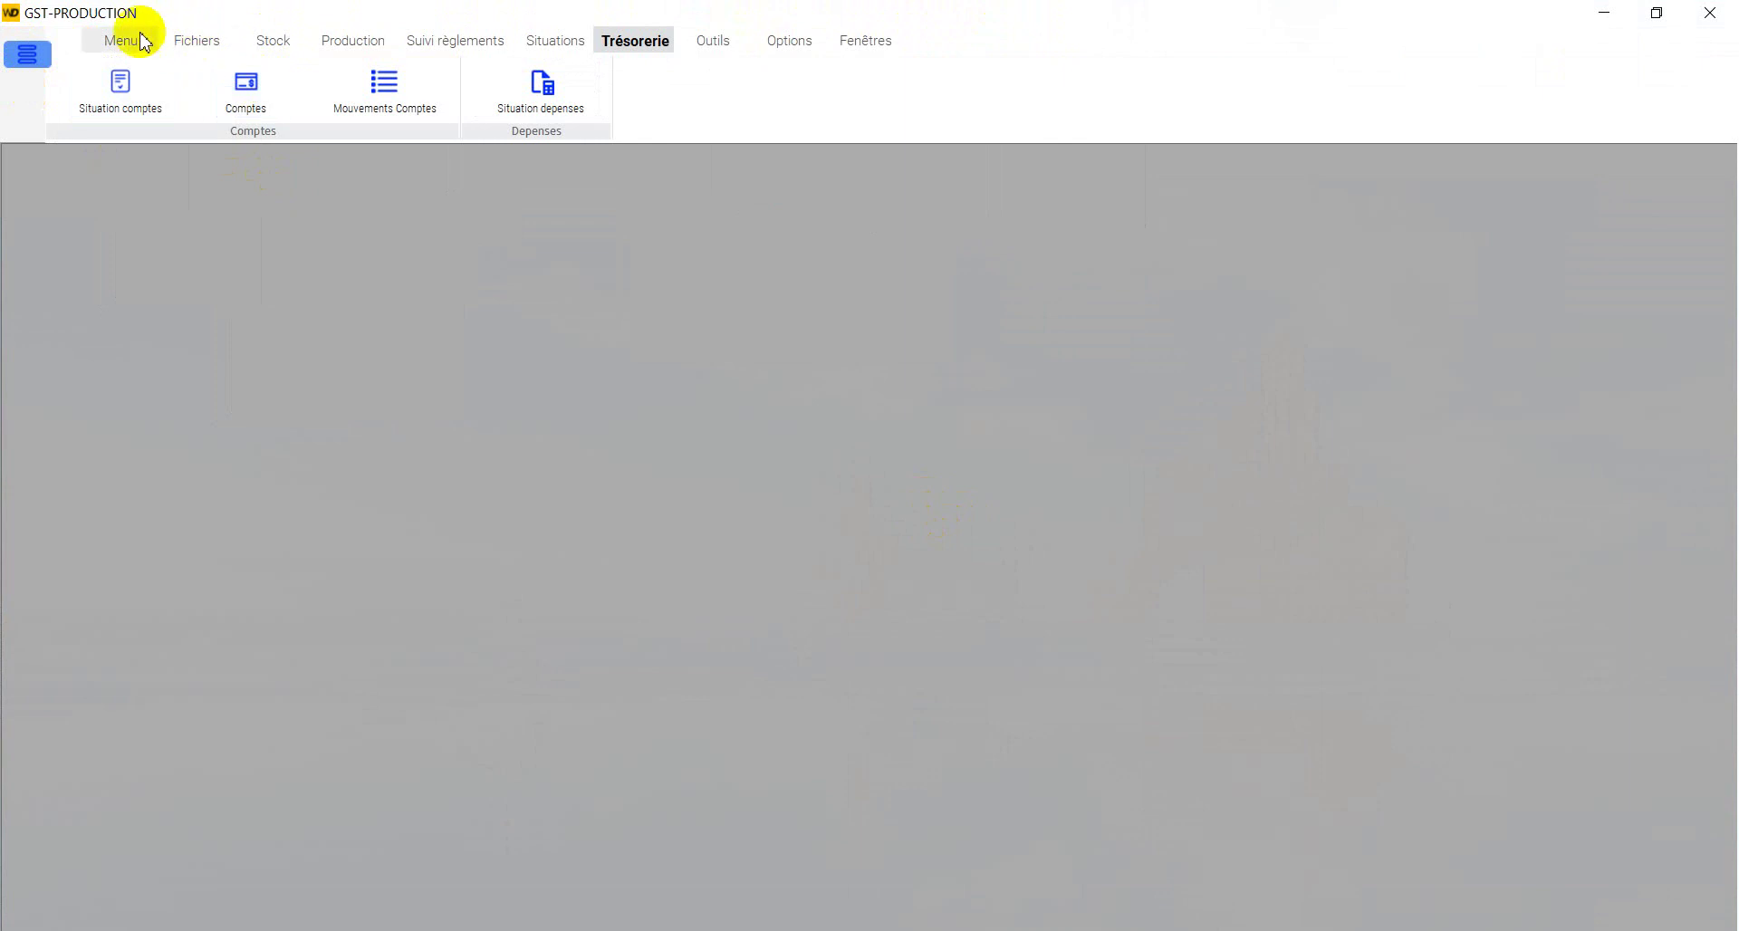
# Step: View the company record (Fiche entreprise) and close it without changes
pyautogui.moveTo(136, 54)
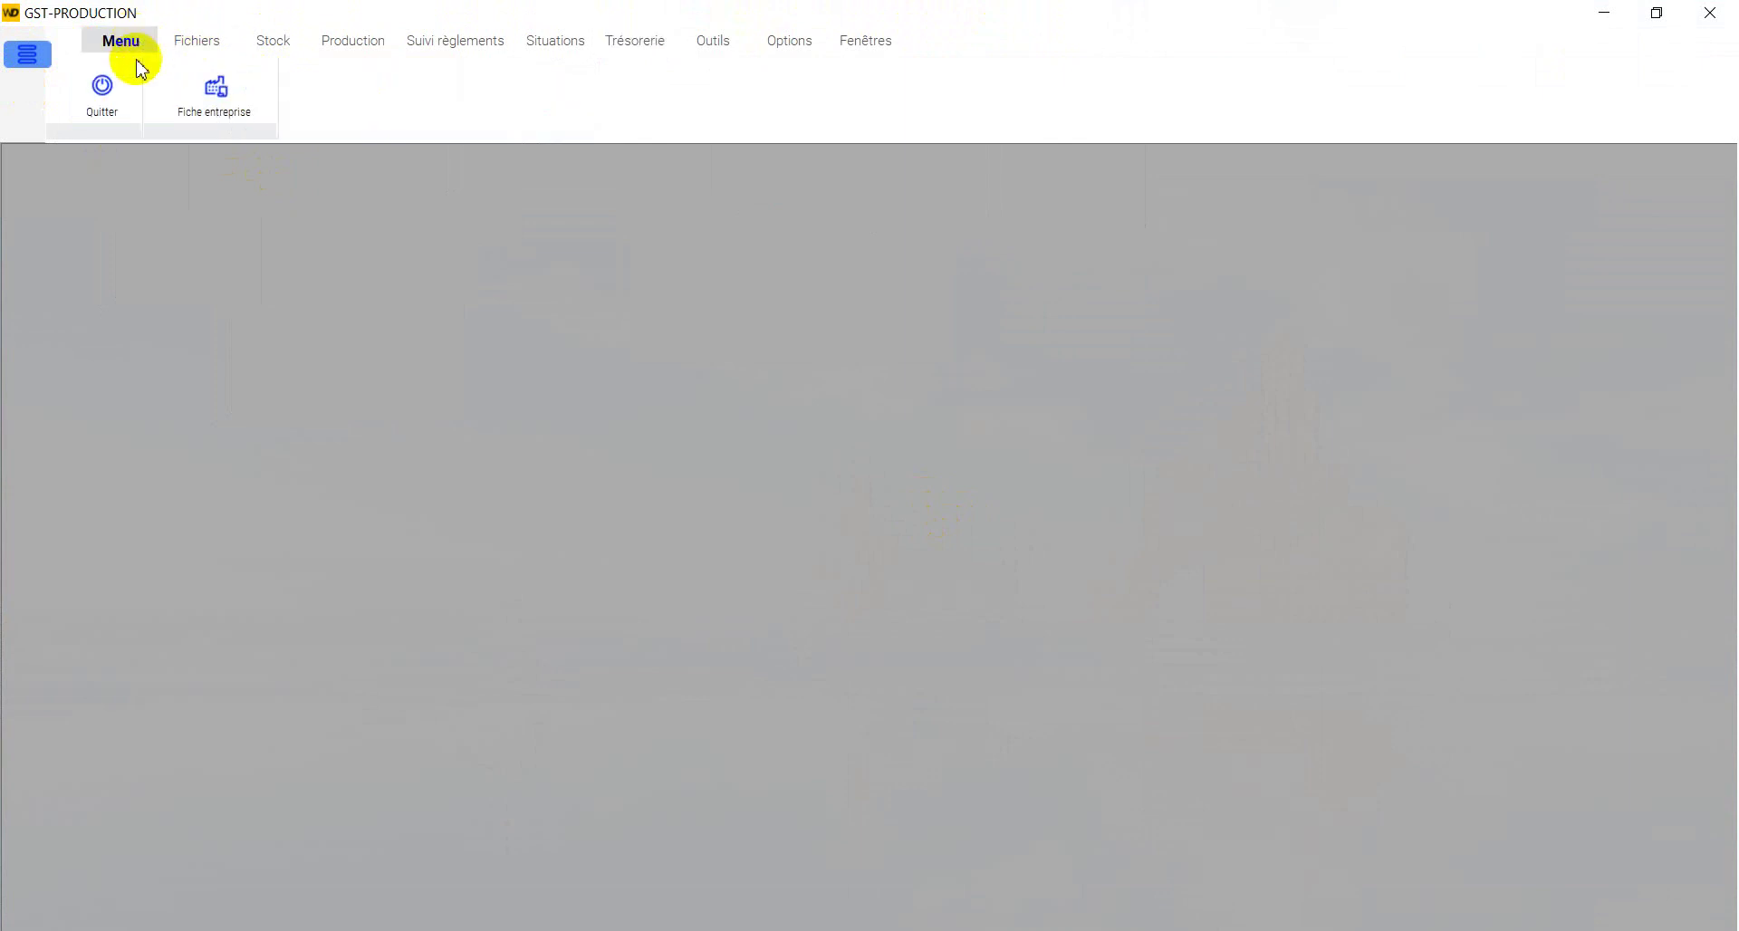
pyautogui.click(222, 91)
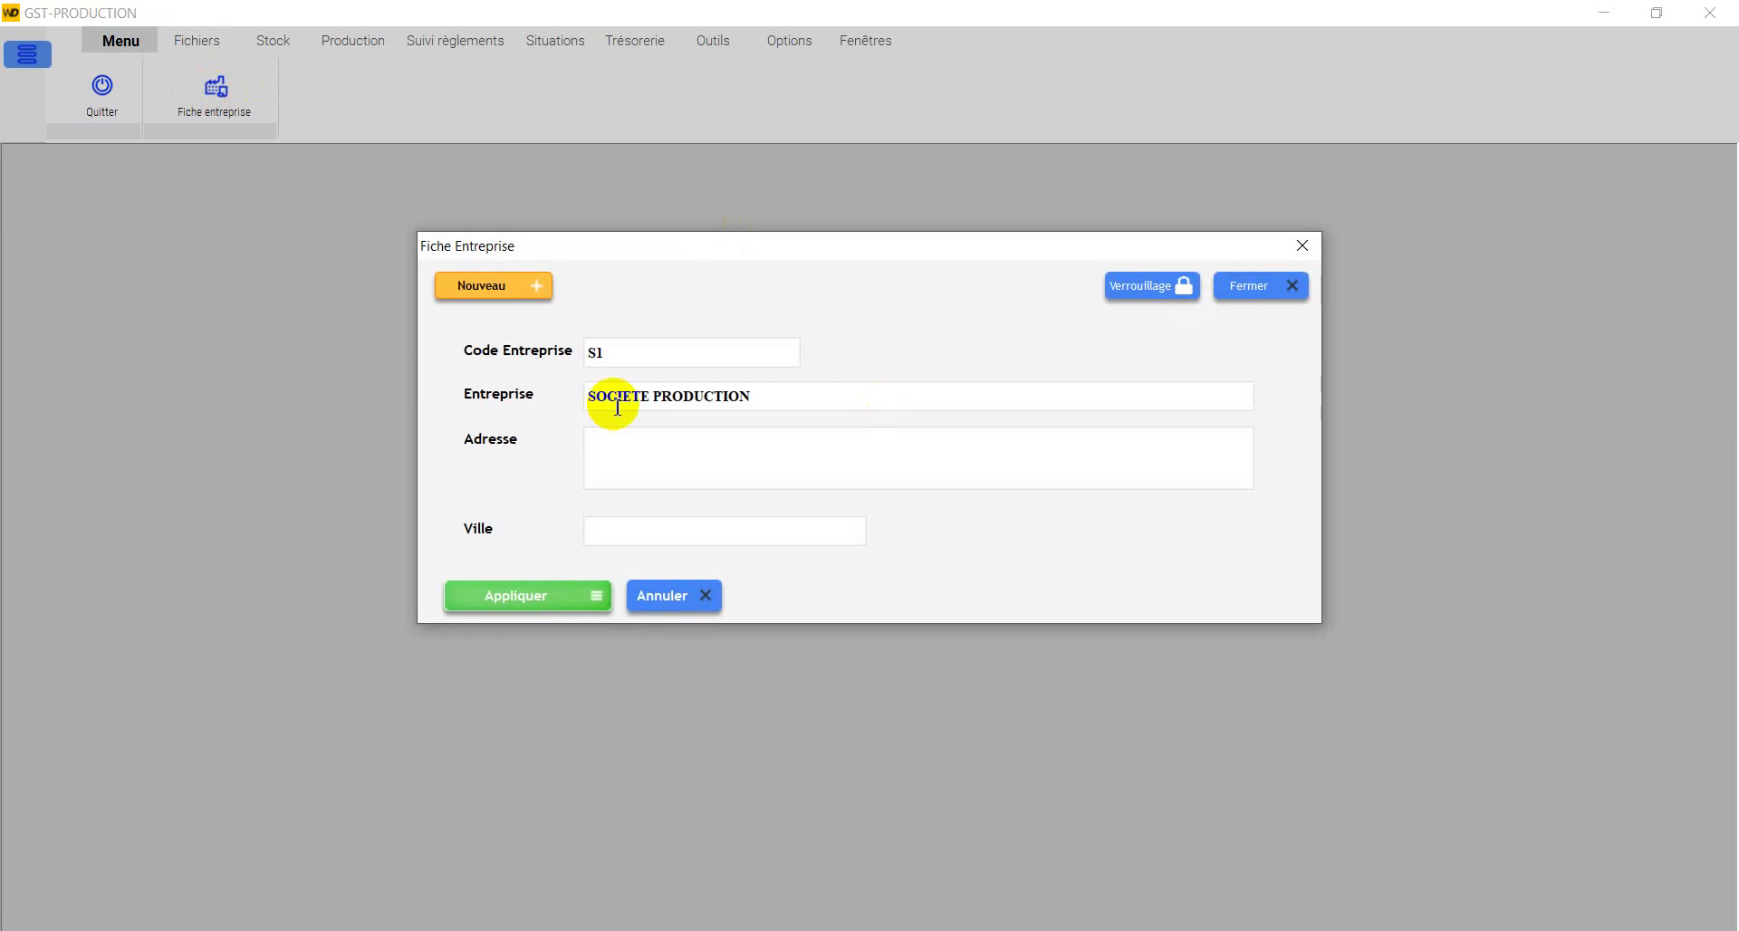
pyautogui.click(1286, 297)
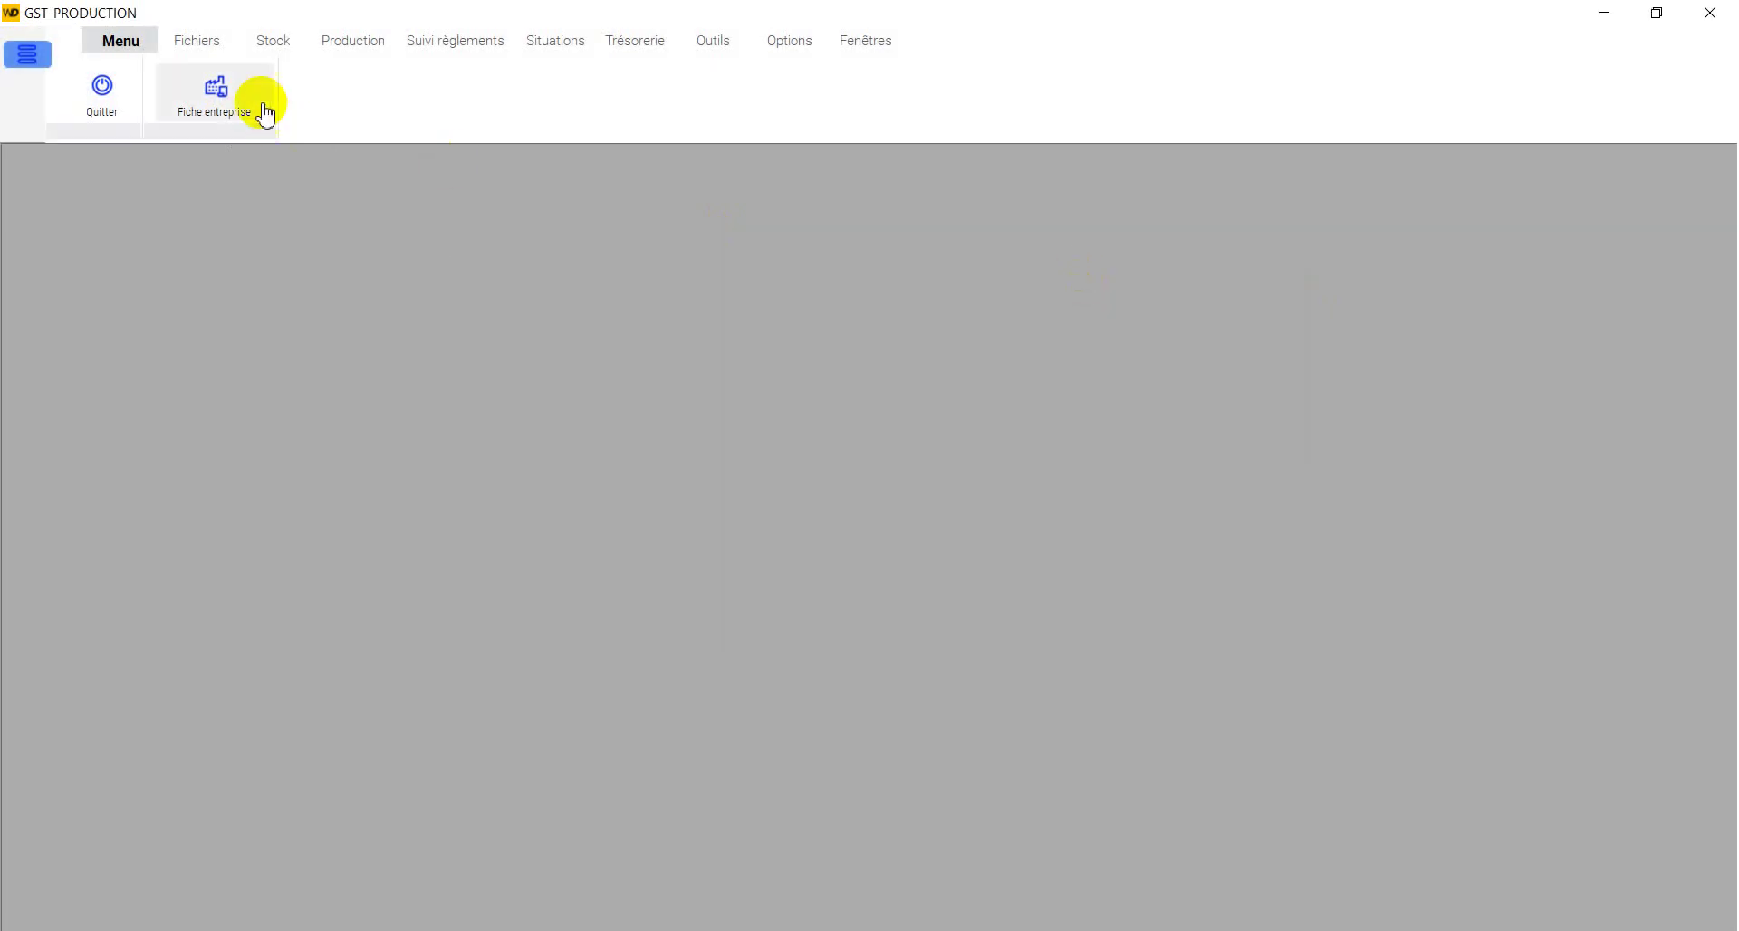
# Step: Open the client list, view the supplier list and close the supplier list
pyautogui.click(205, 48)
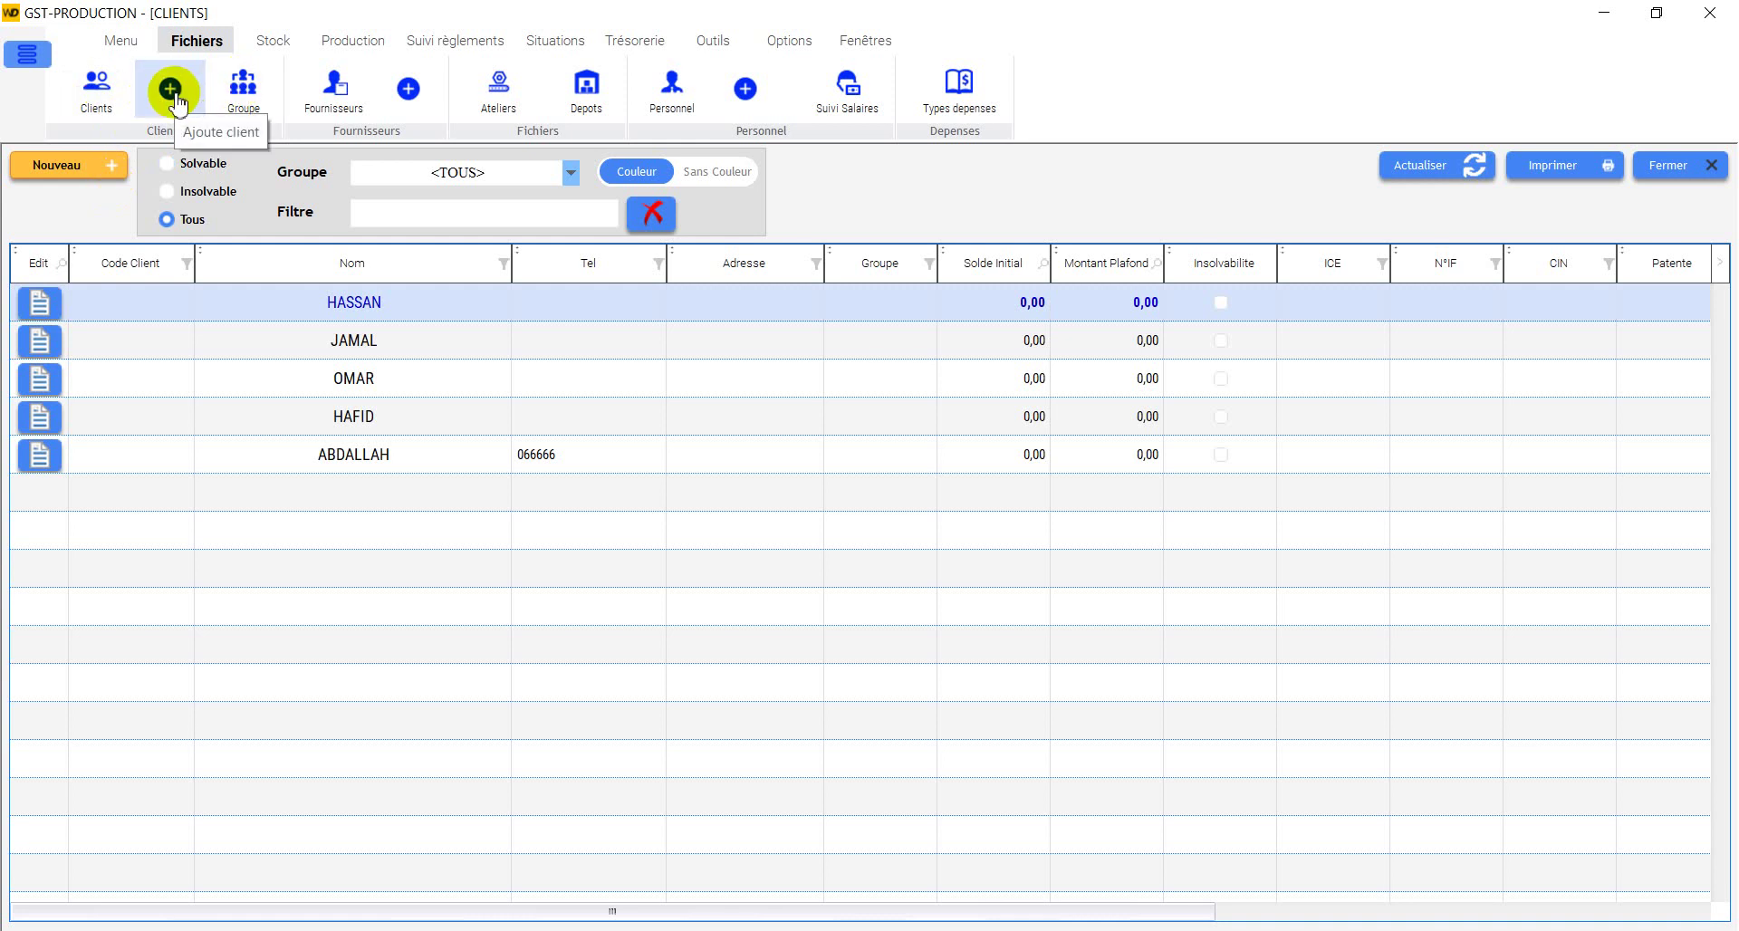
pyautogui.click(337, 90)
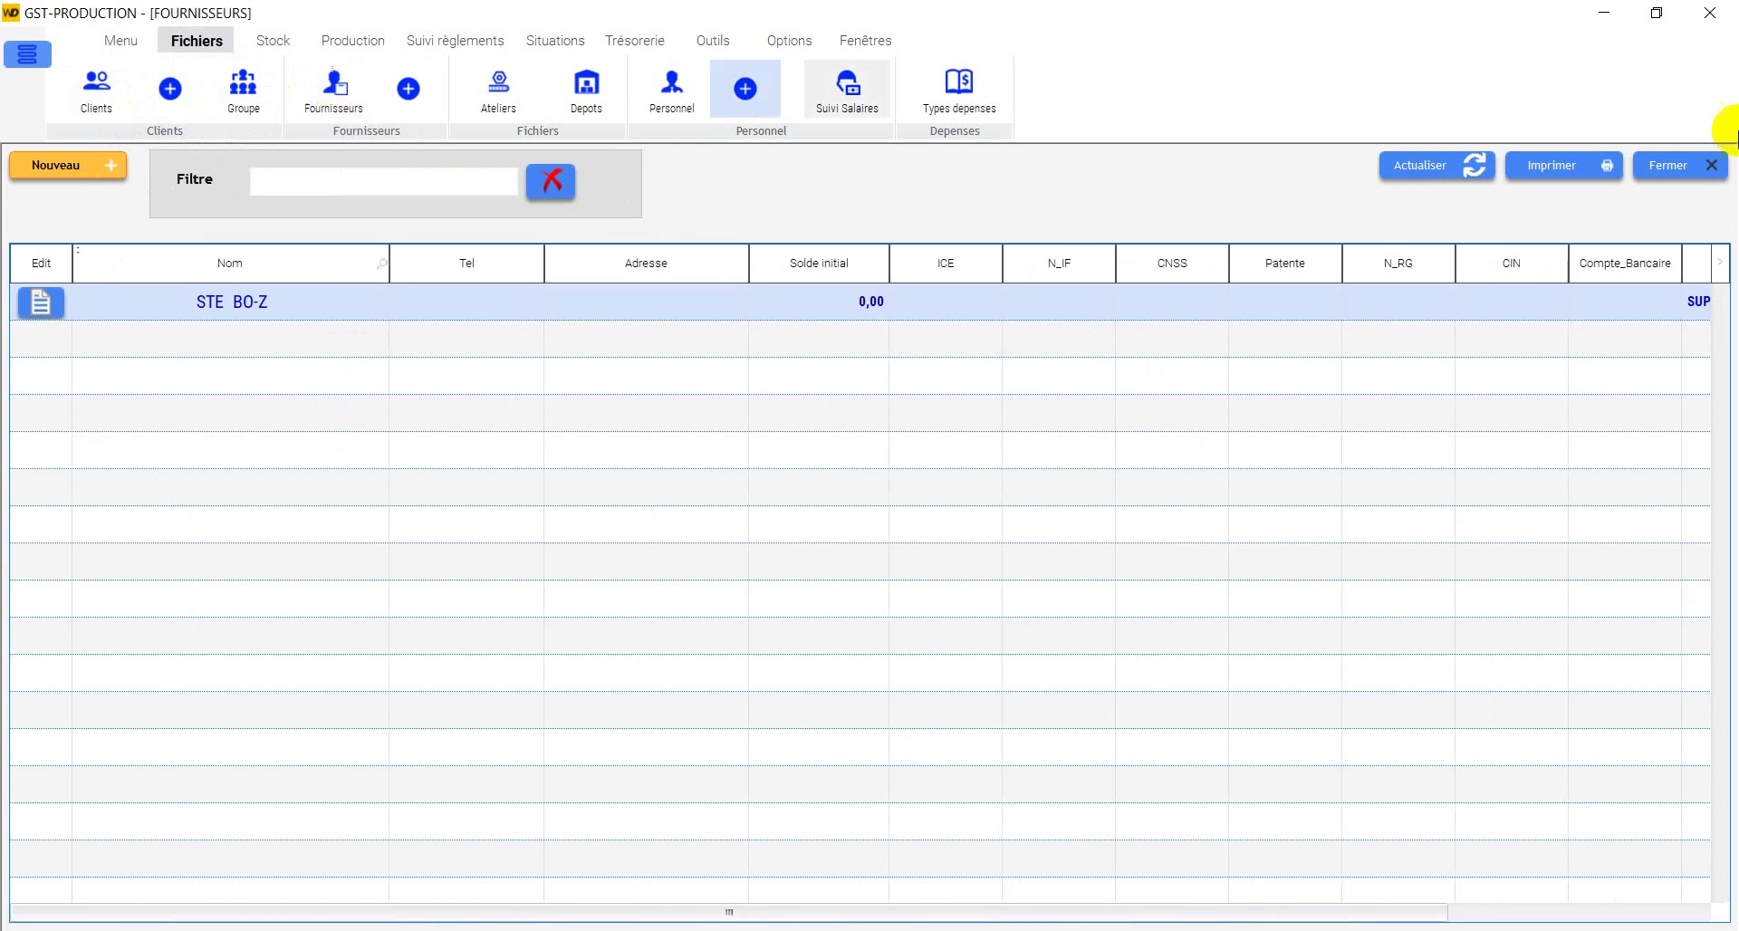
pyautogui.click(1686, 168)
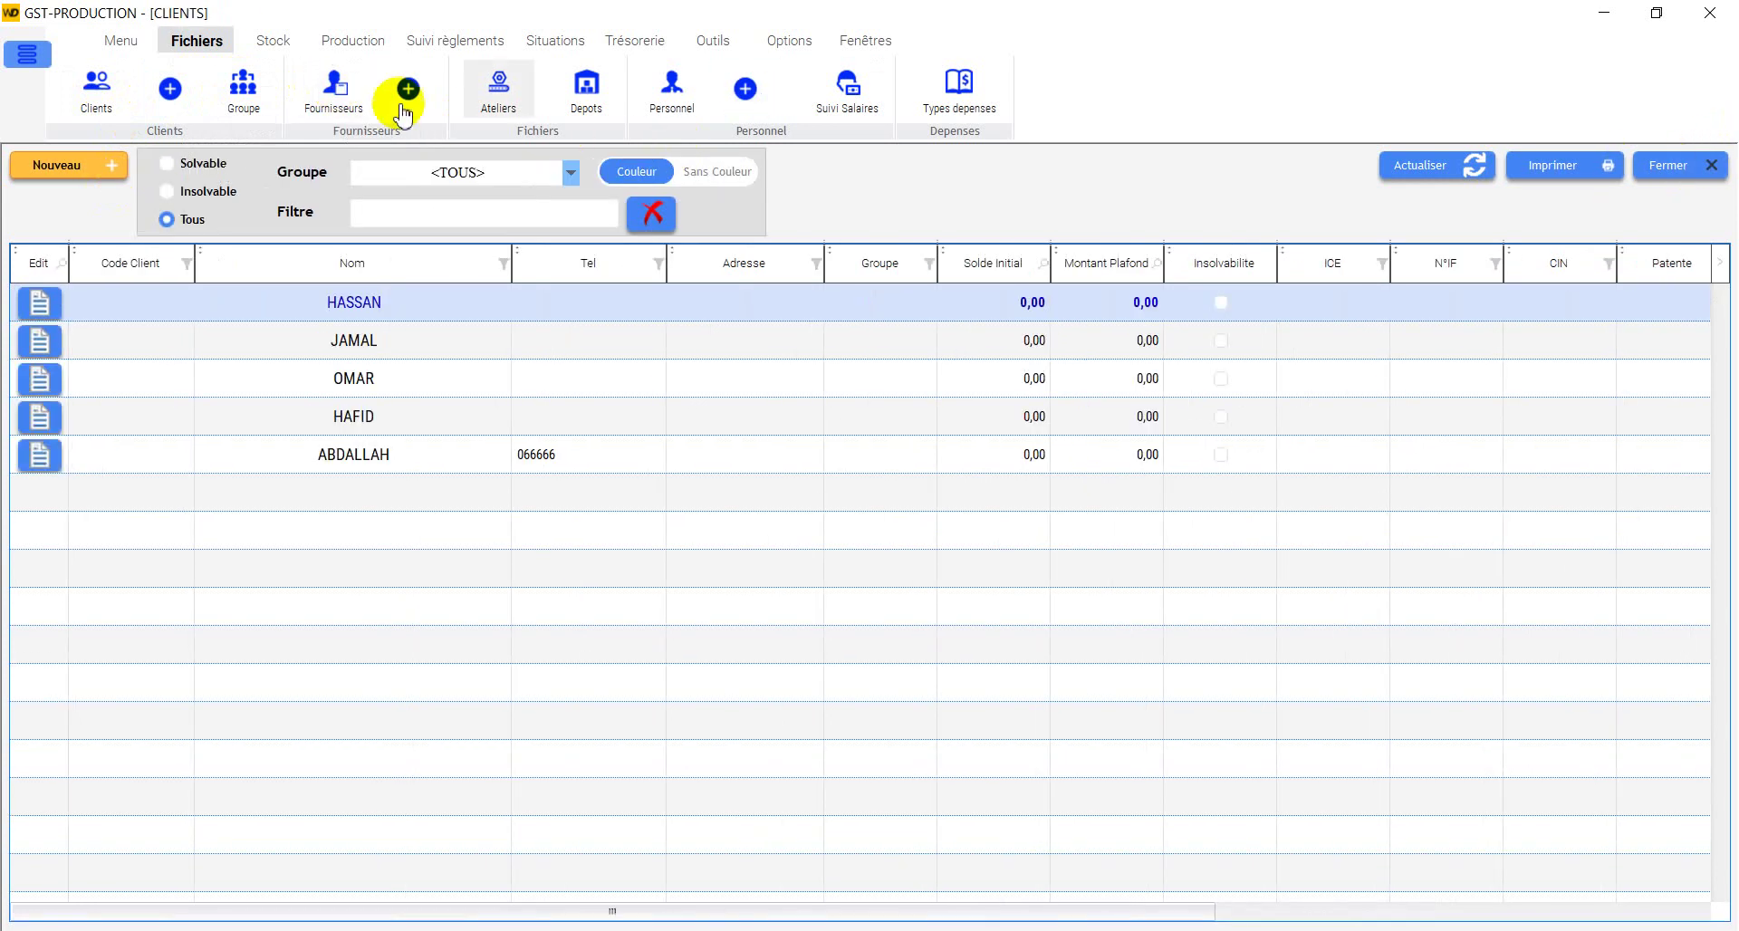
# Step: View the workshop list (Ateliers) and the warehouse list (Depots), closing each one
pyautogui.click(499, 91)
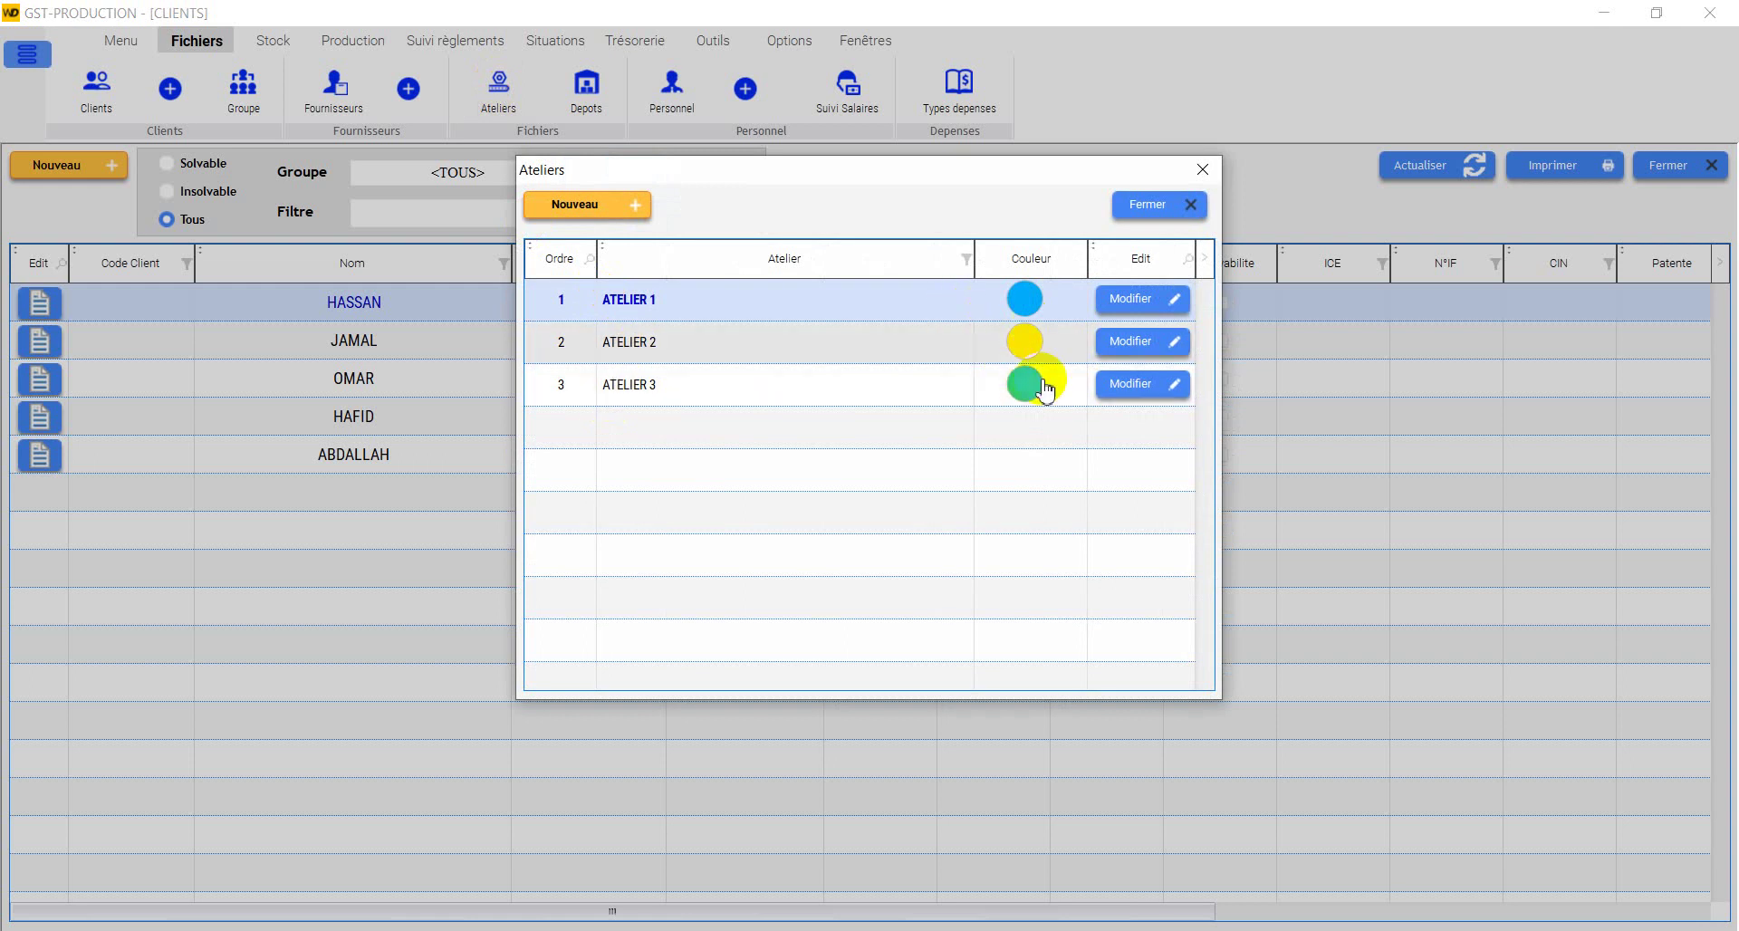
pyautogui.click(1156, 203)
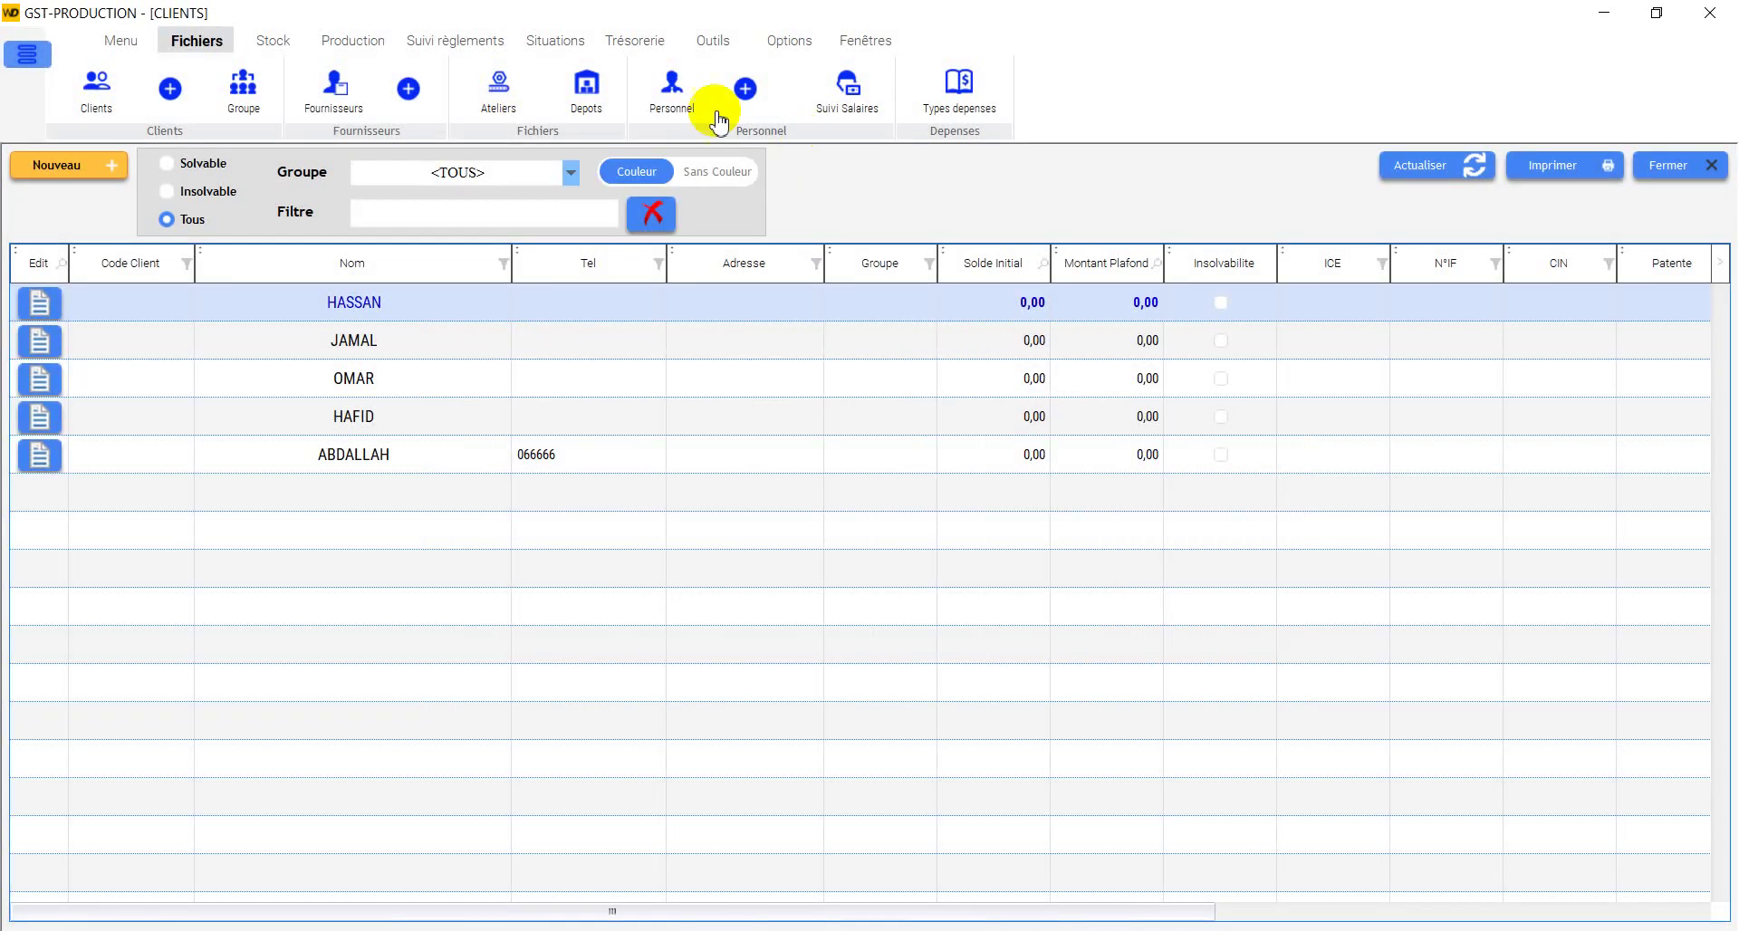
pyautogui.click(587, 91)
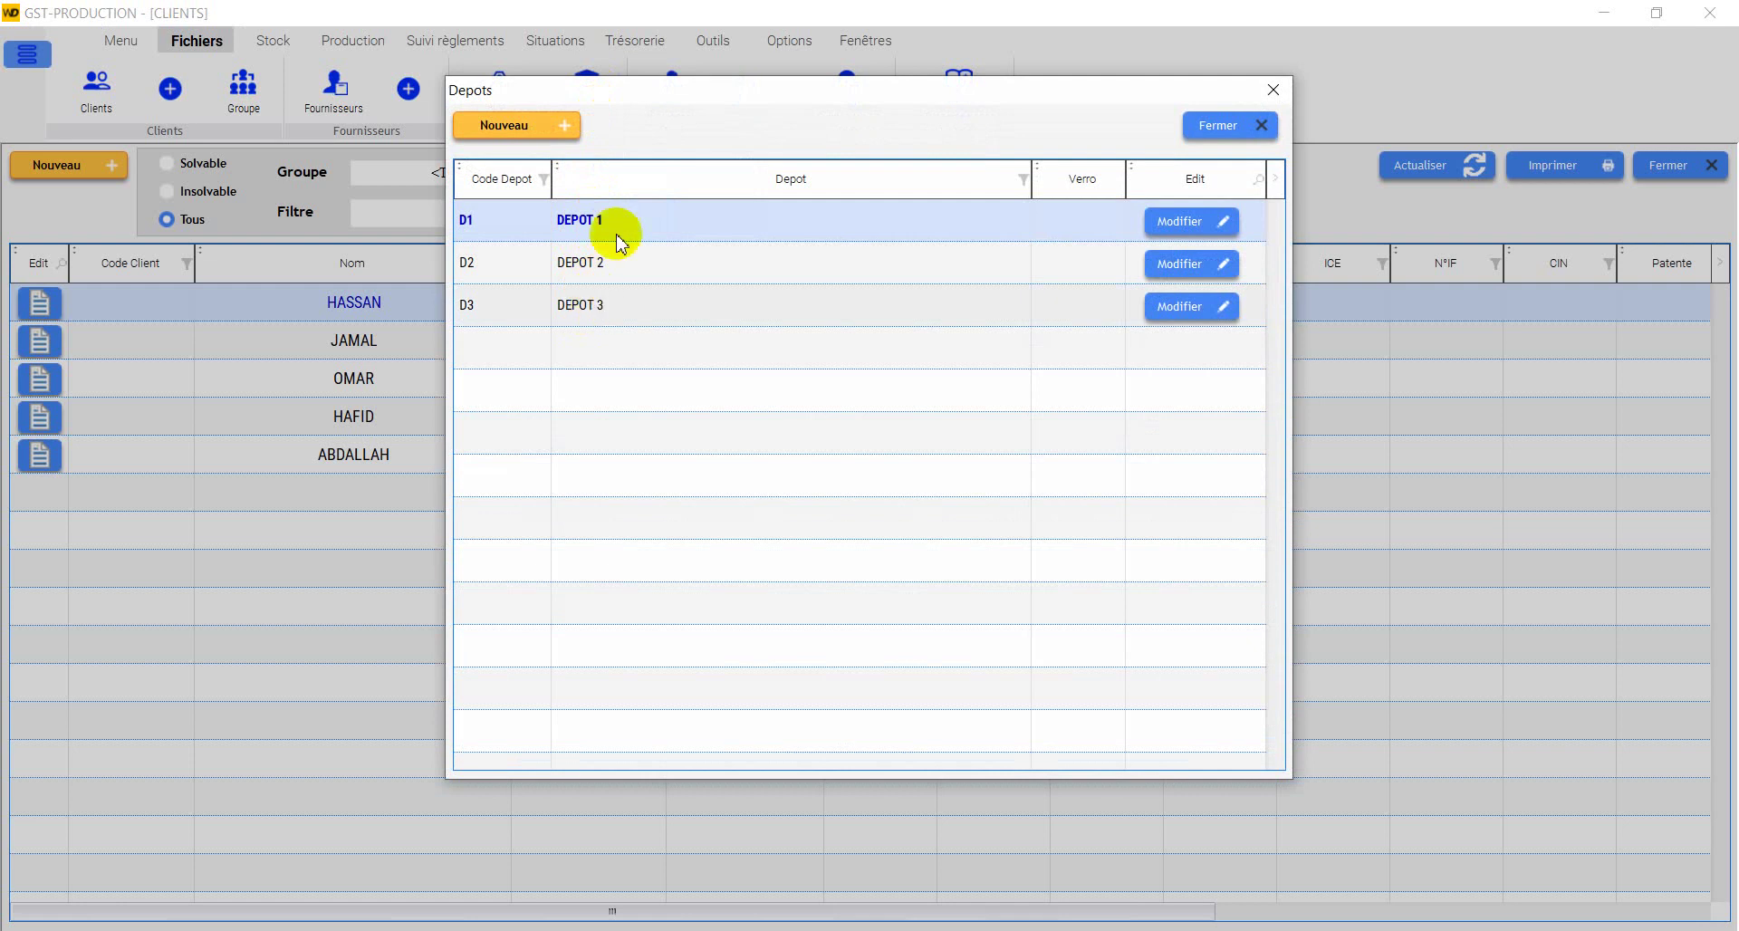
pyautogui.click(1254, 132)
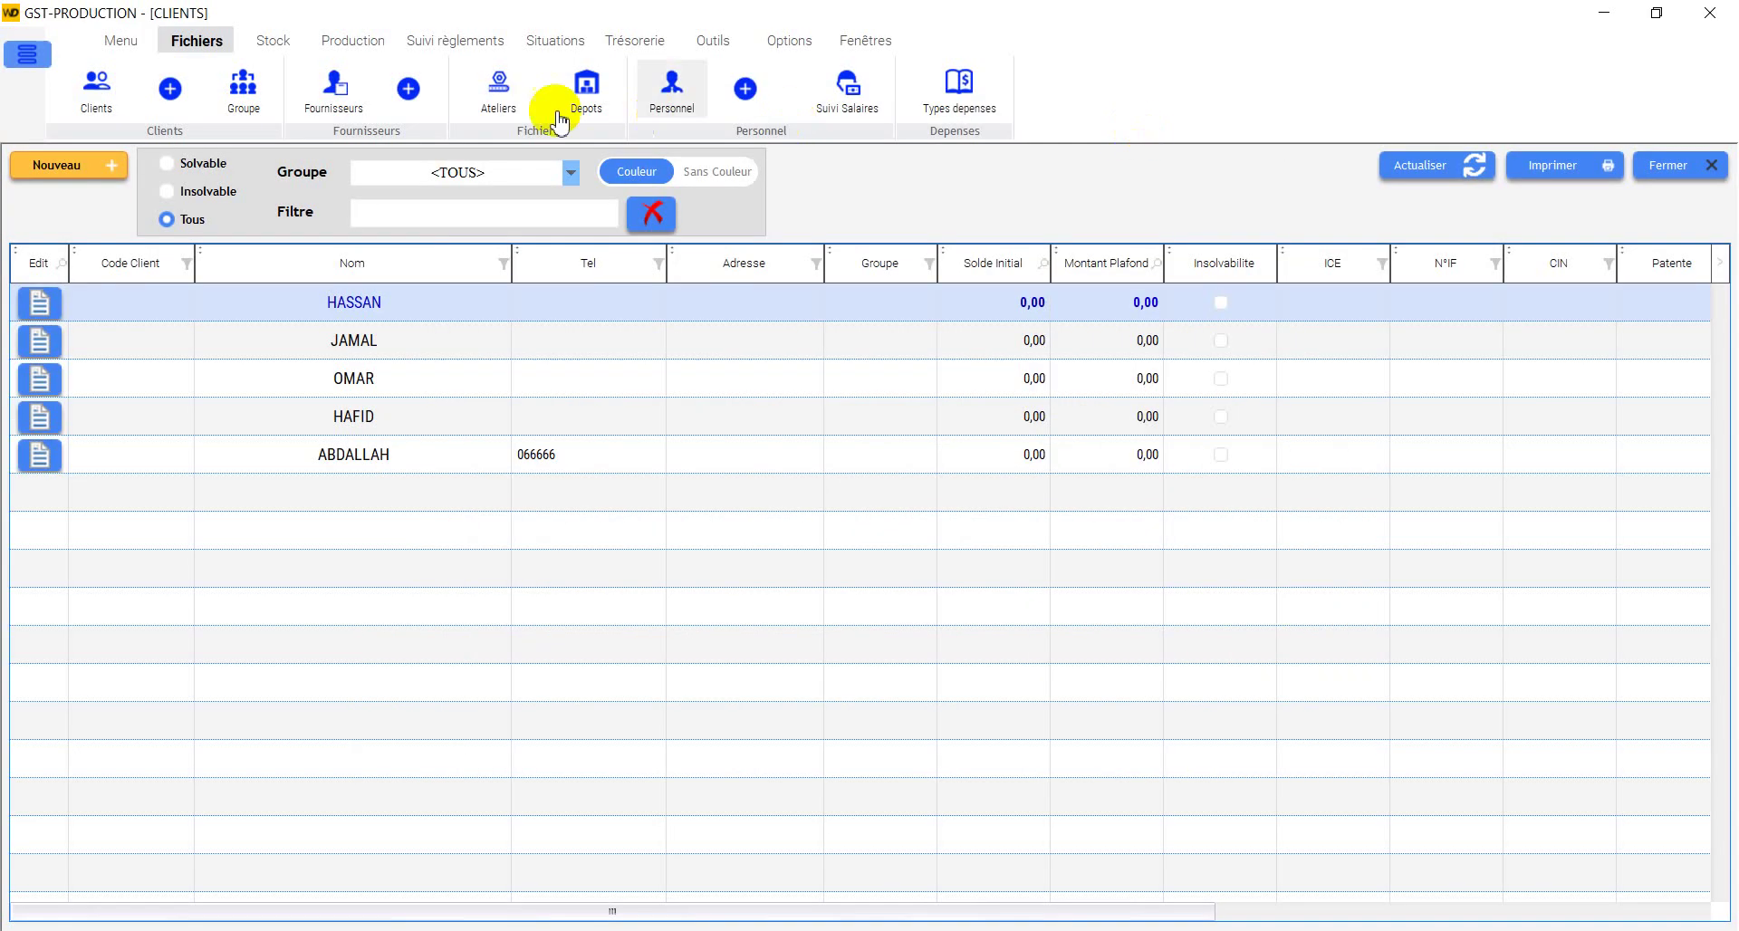
# Step: Open the personnel list, view the second employee's record and close that record
pyautogui.click(671, 91)
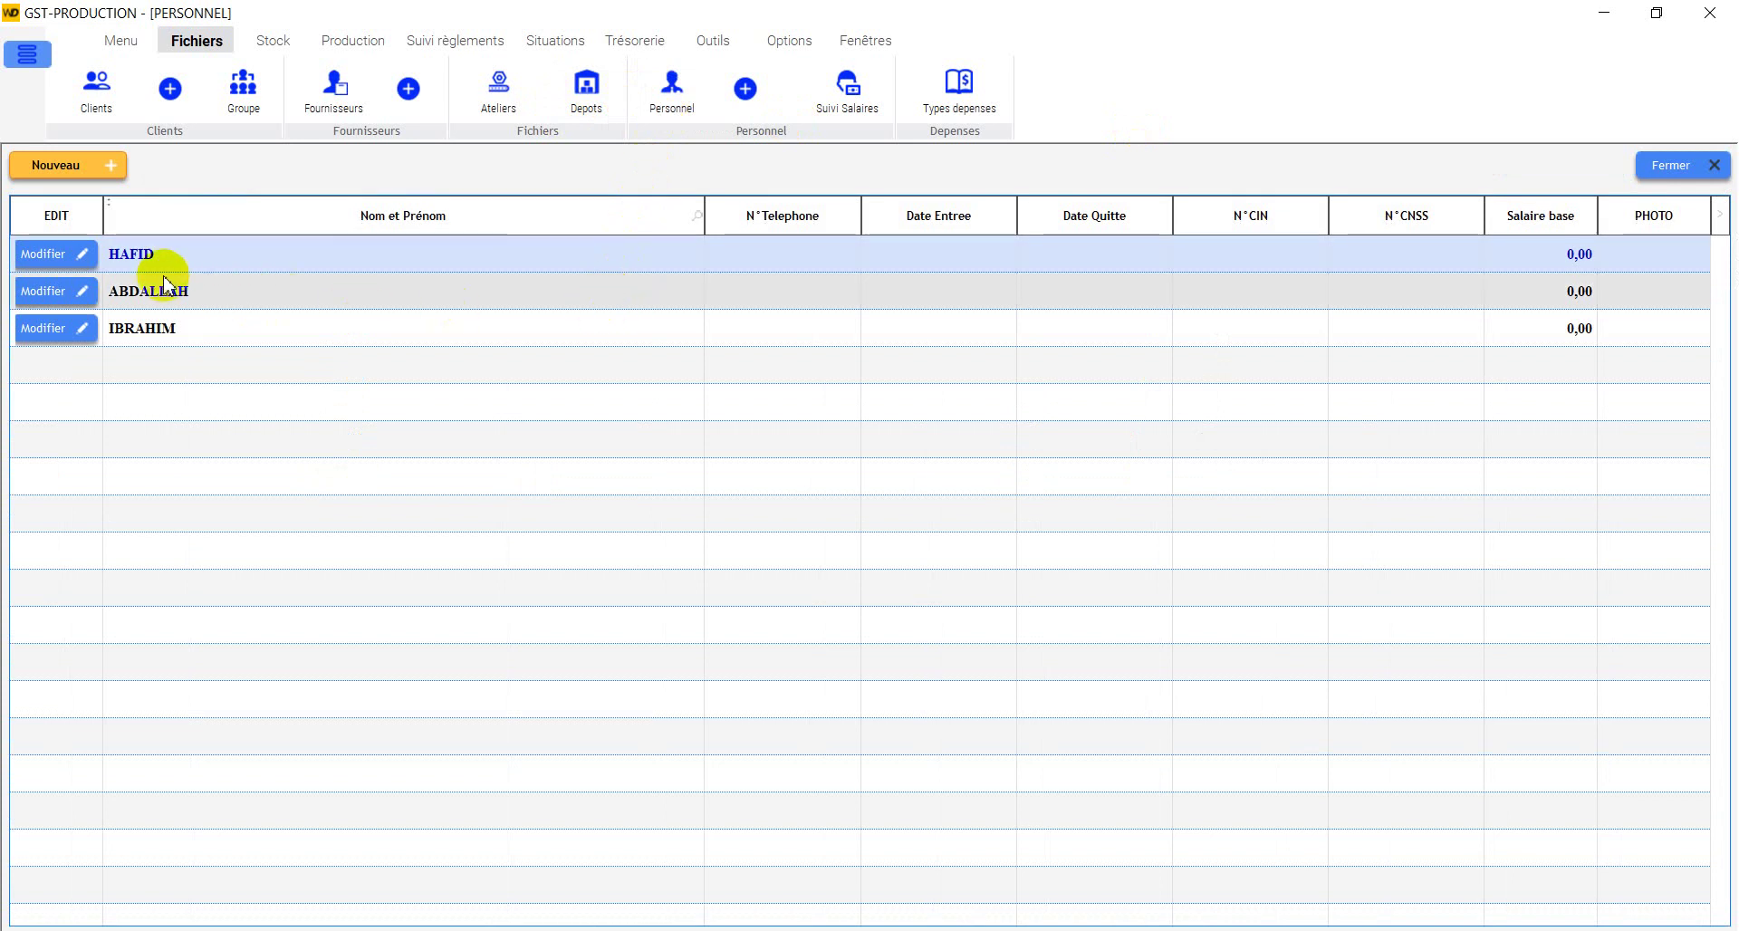
pyautogui.click(78, 299)
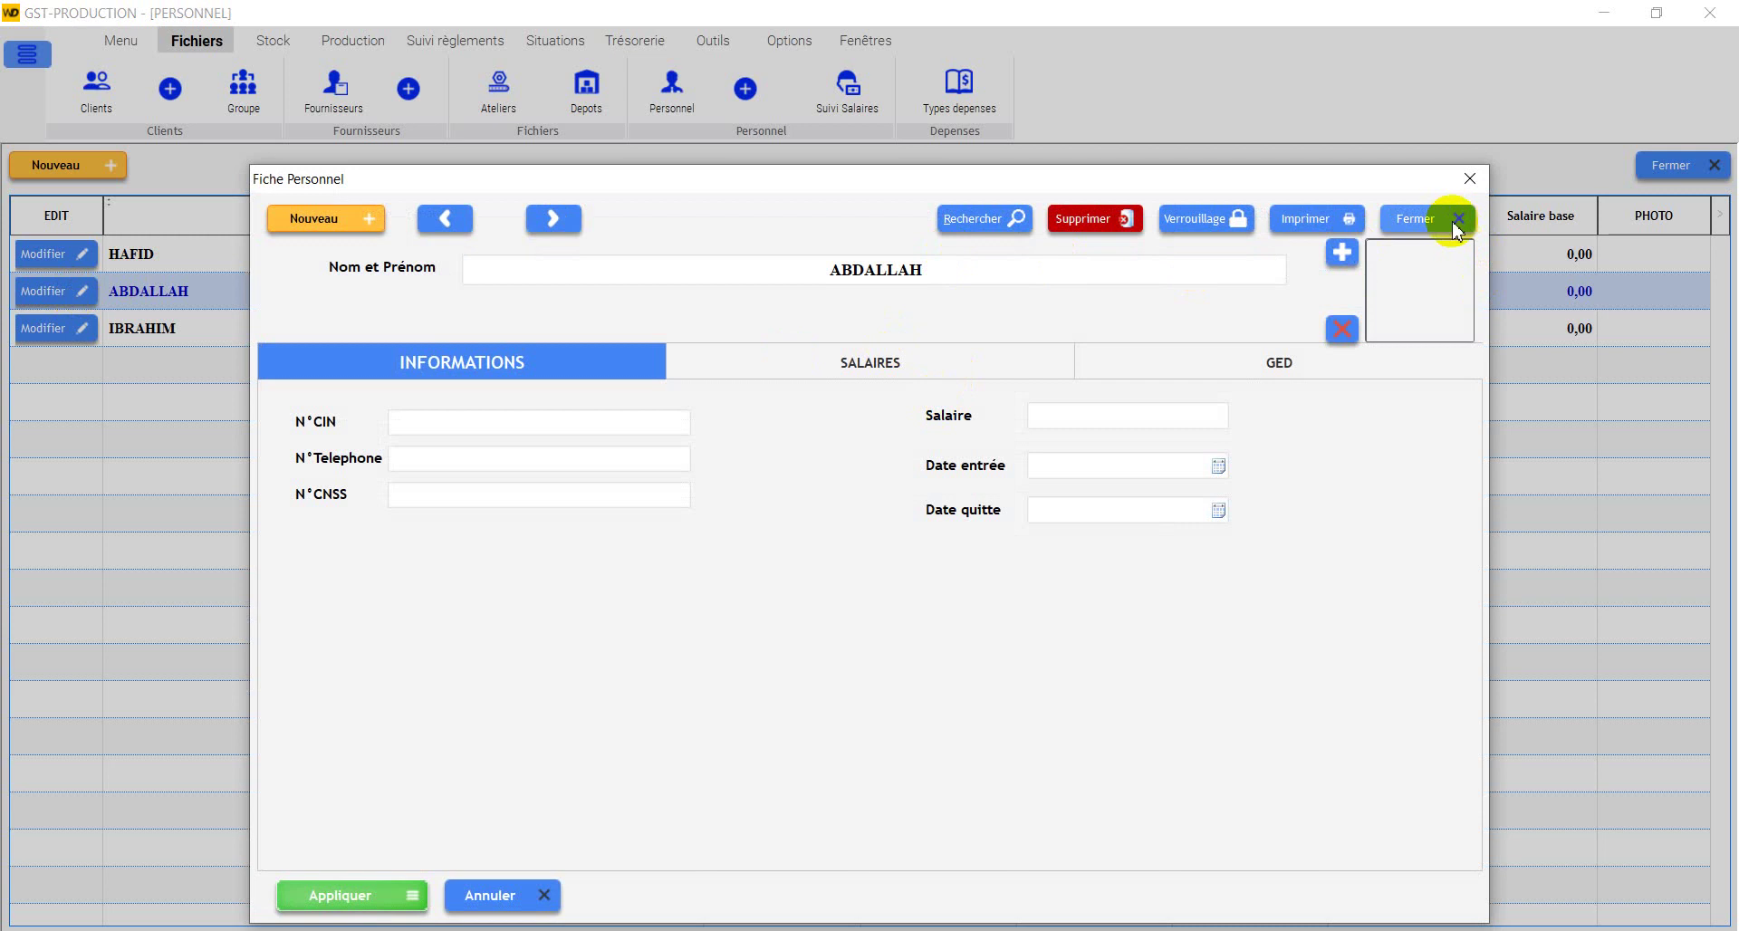
pyautogui.click(1444, 222)
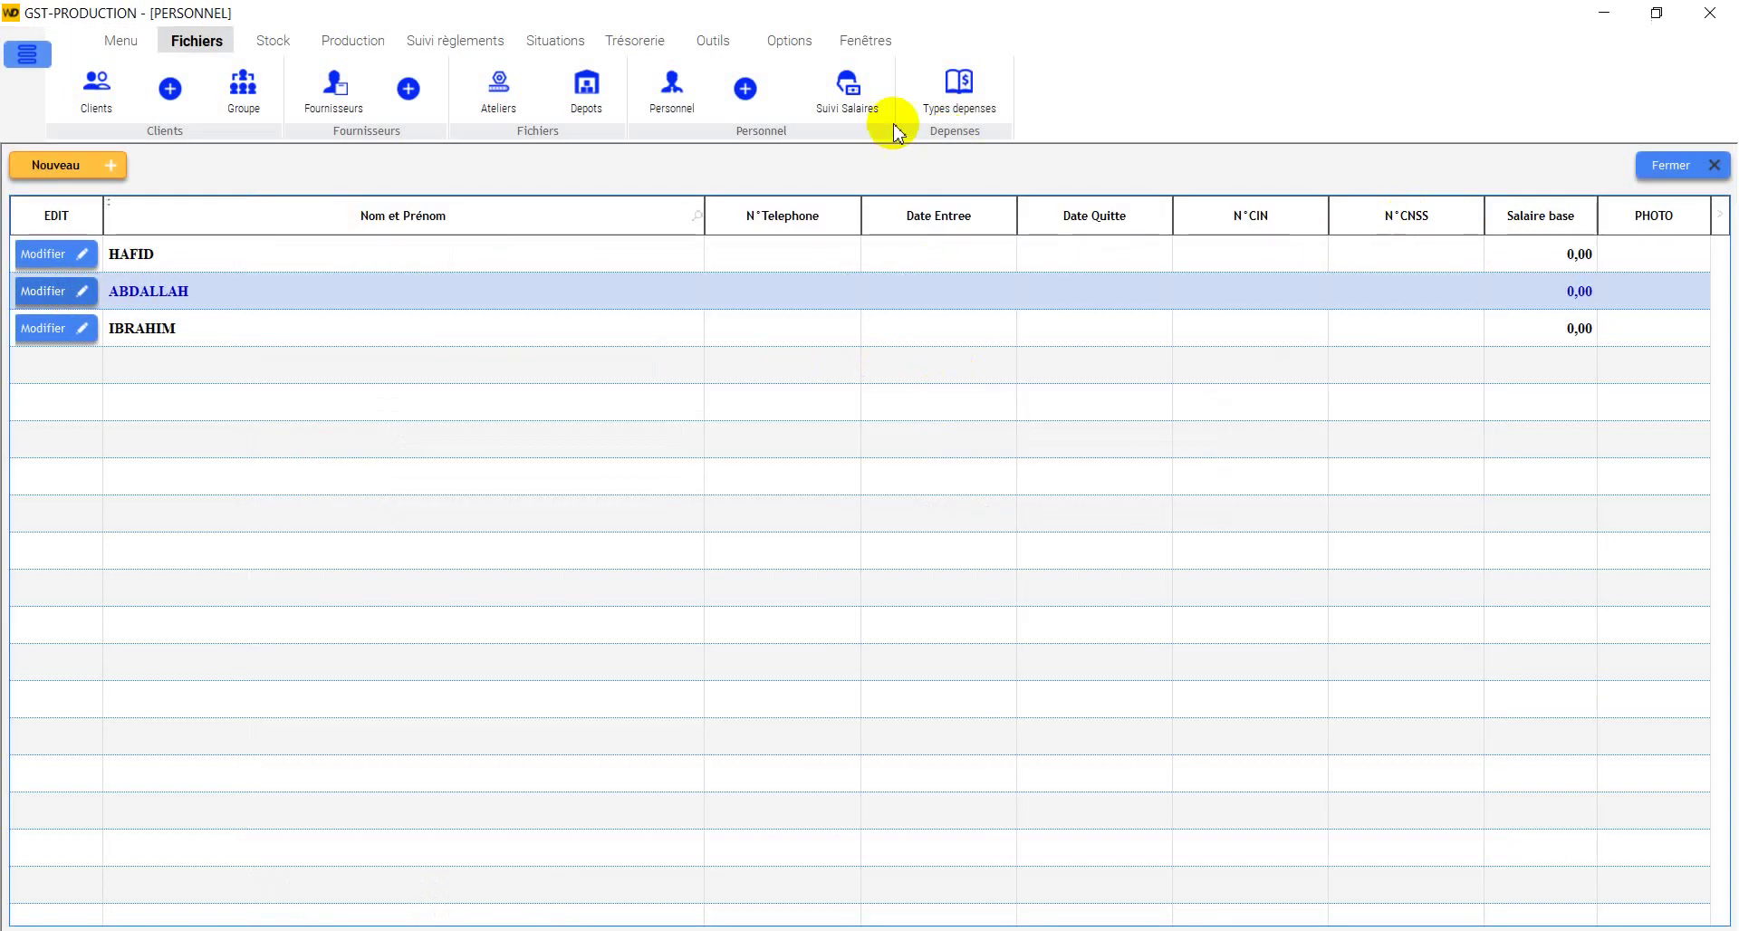
# Step: View the salary tracking screen (Suivi Salaires) and the expense types list, closing each one
pyautogui.click(849, 87)
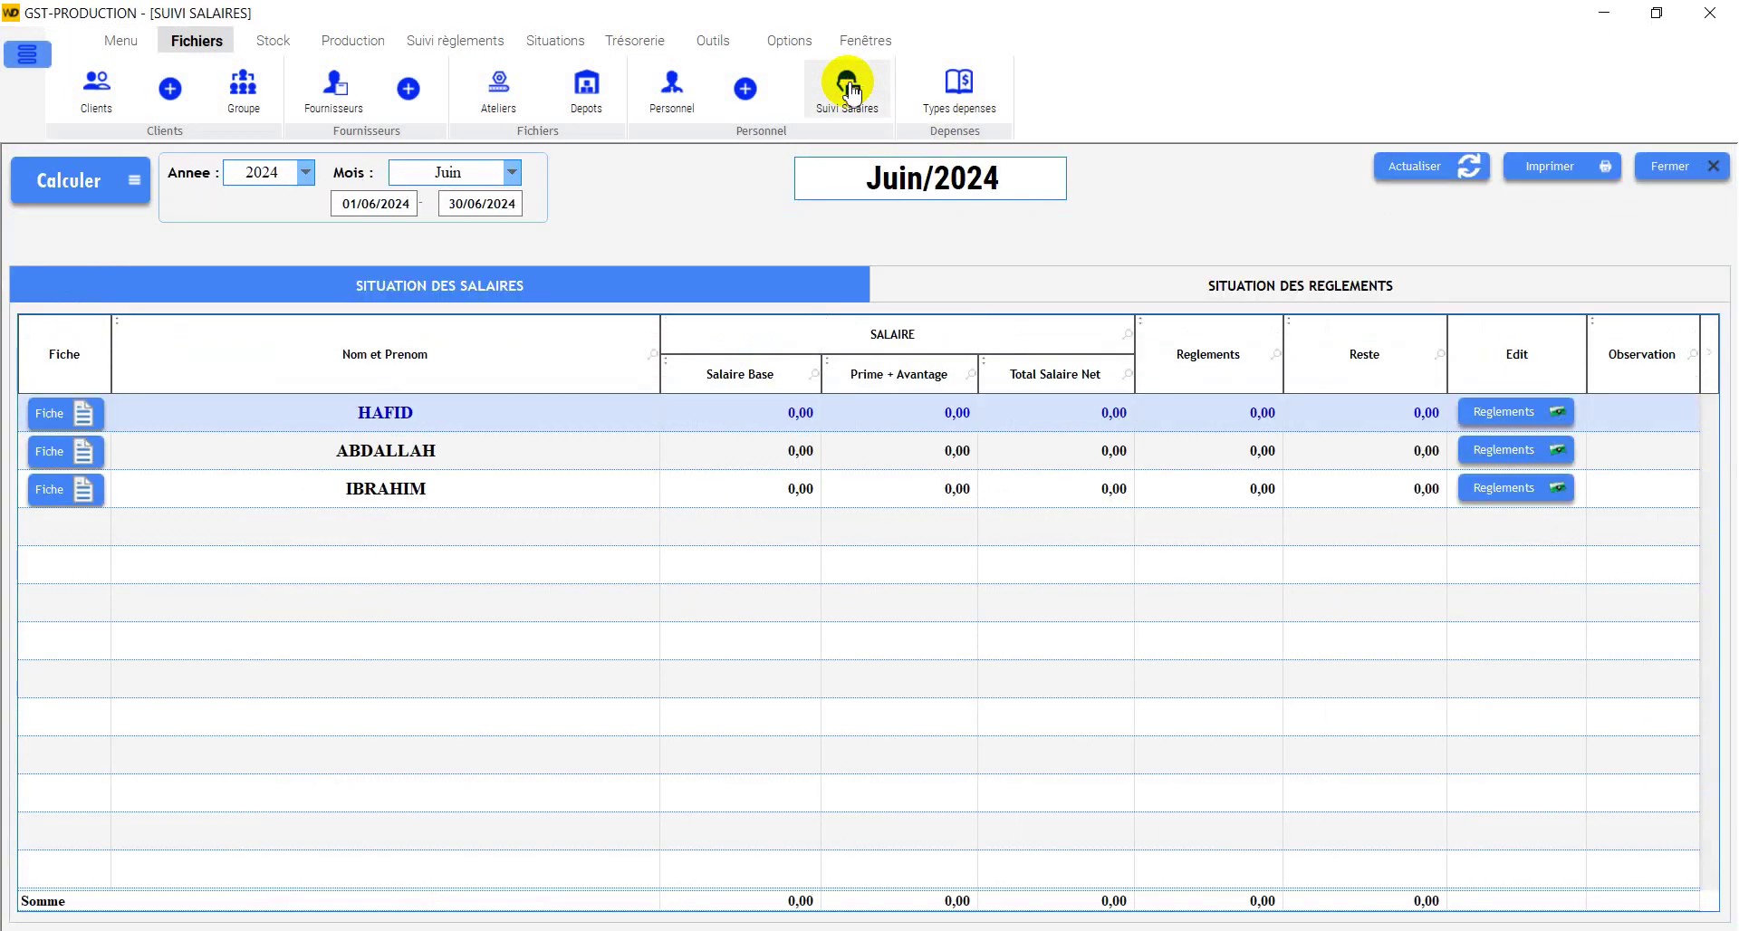
pyautogui.click(1682, 172)
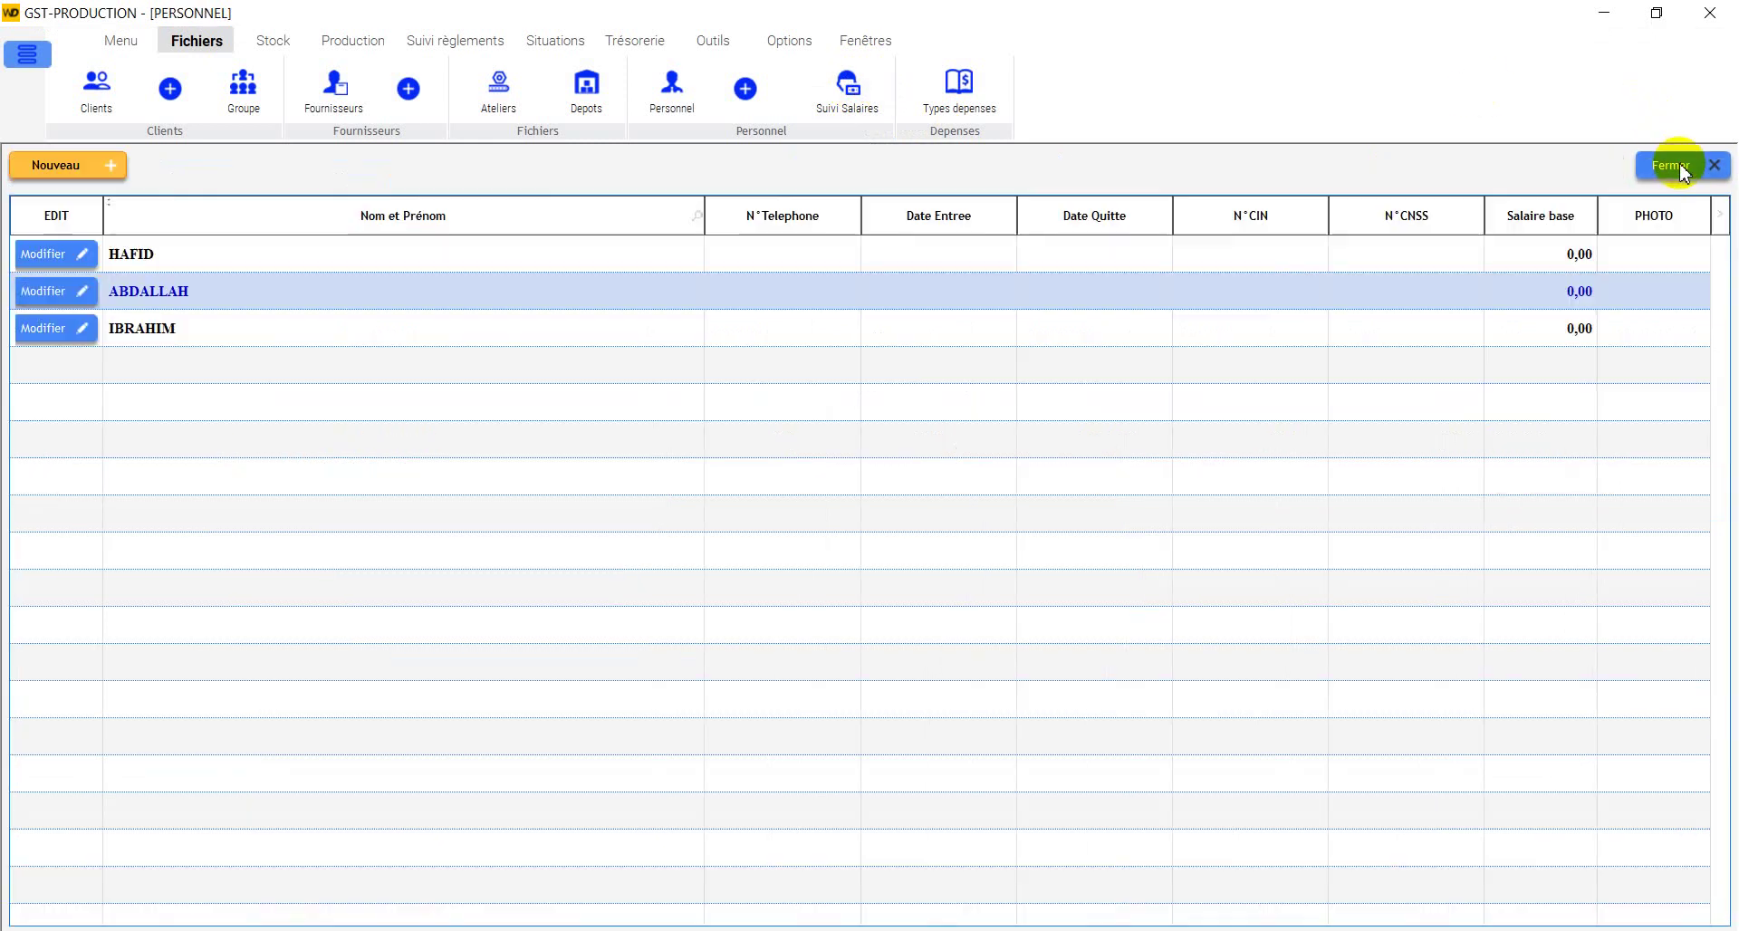
pyautogui.click(959, 86)
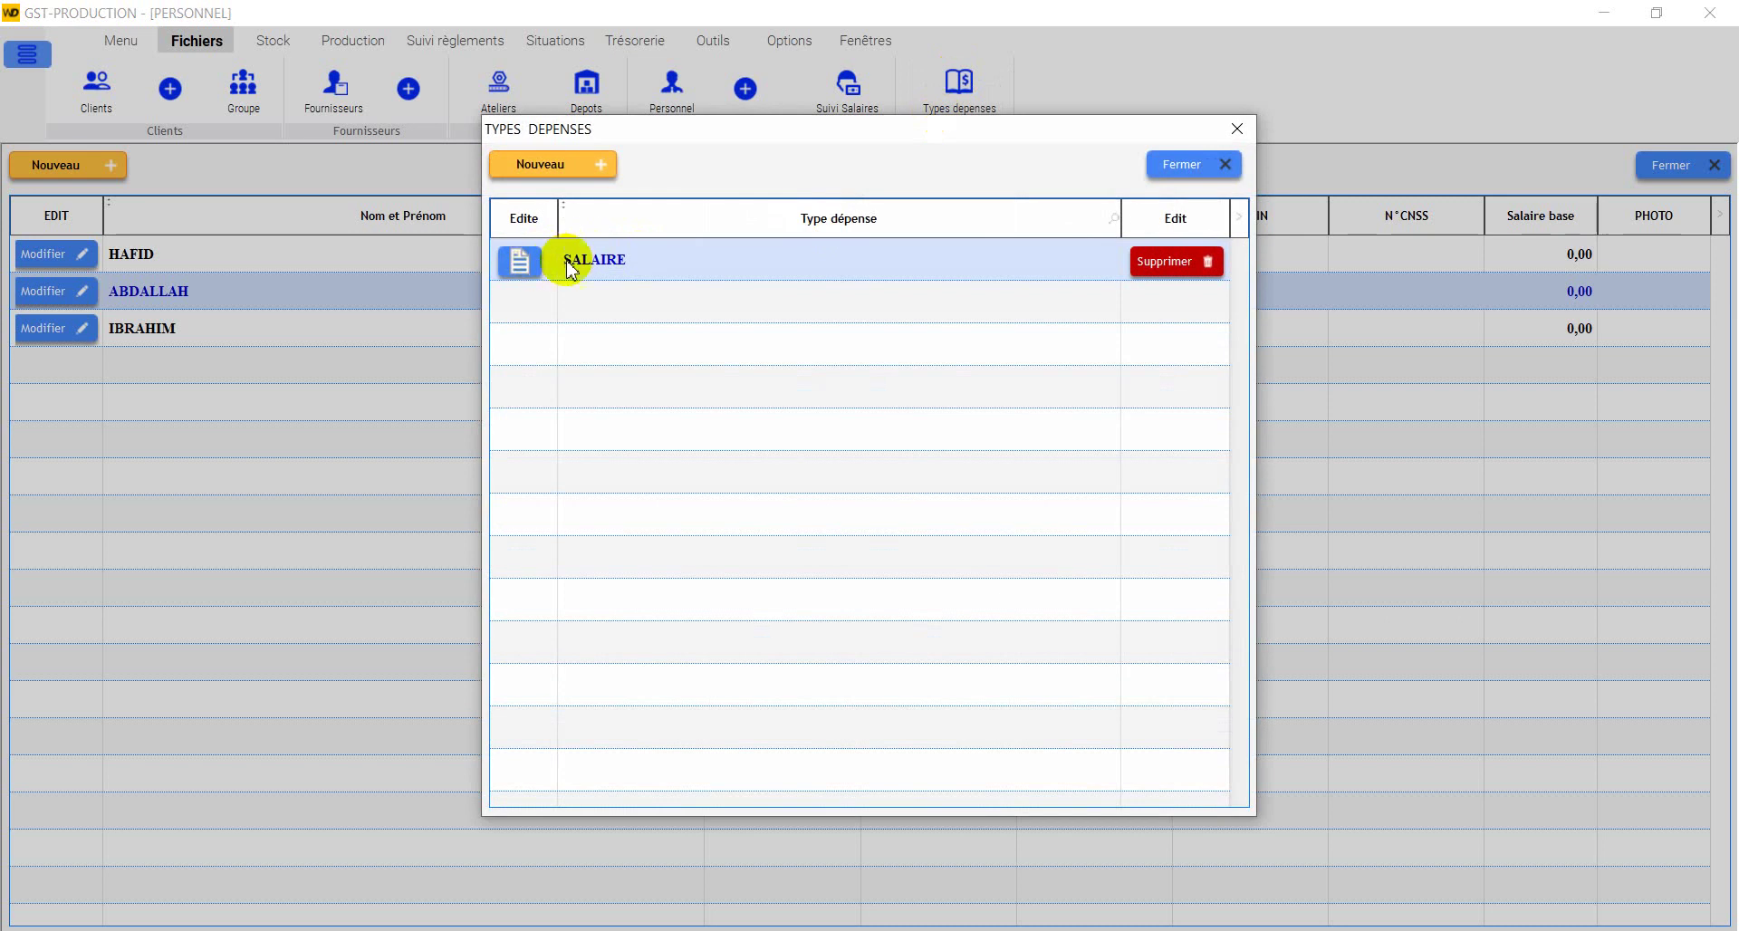
pyautogui.click(1198, 164)
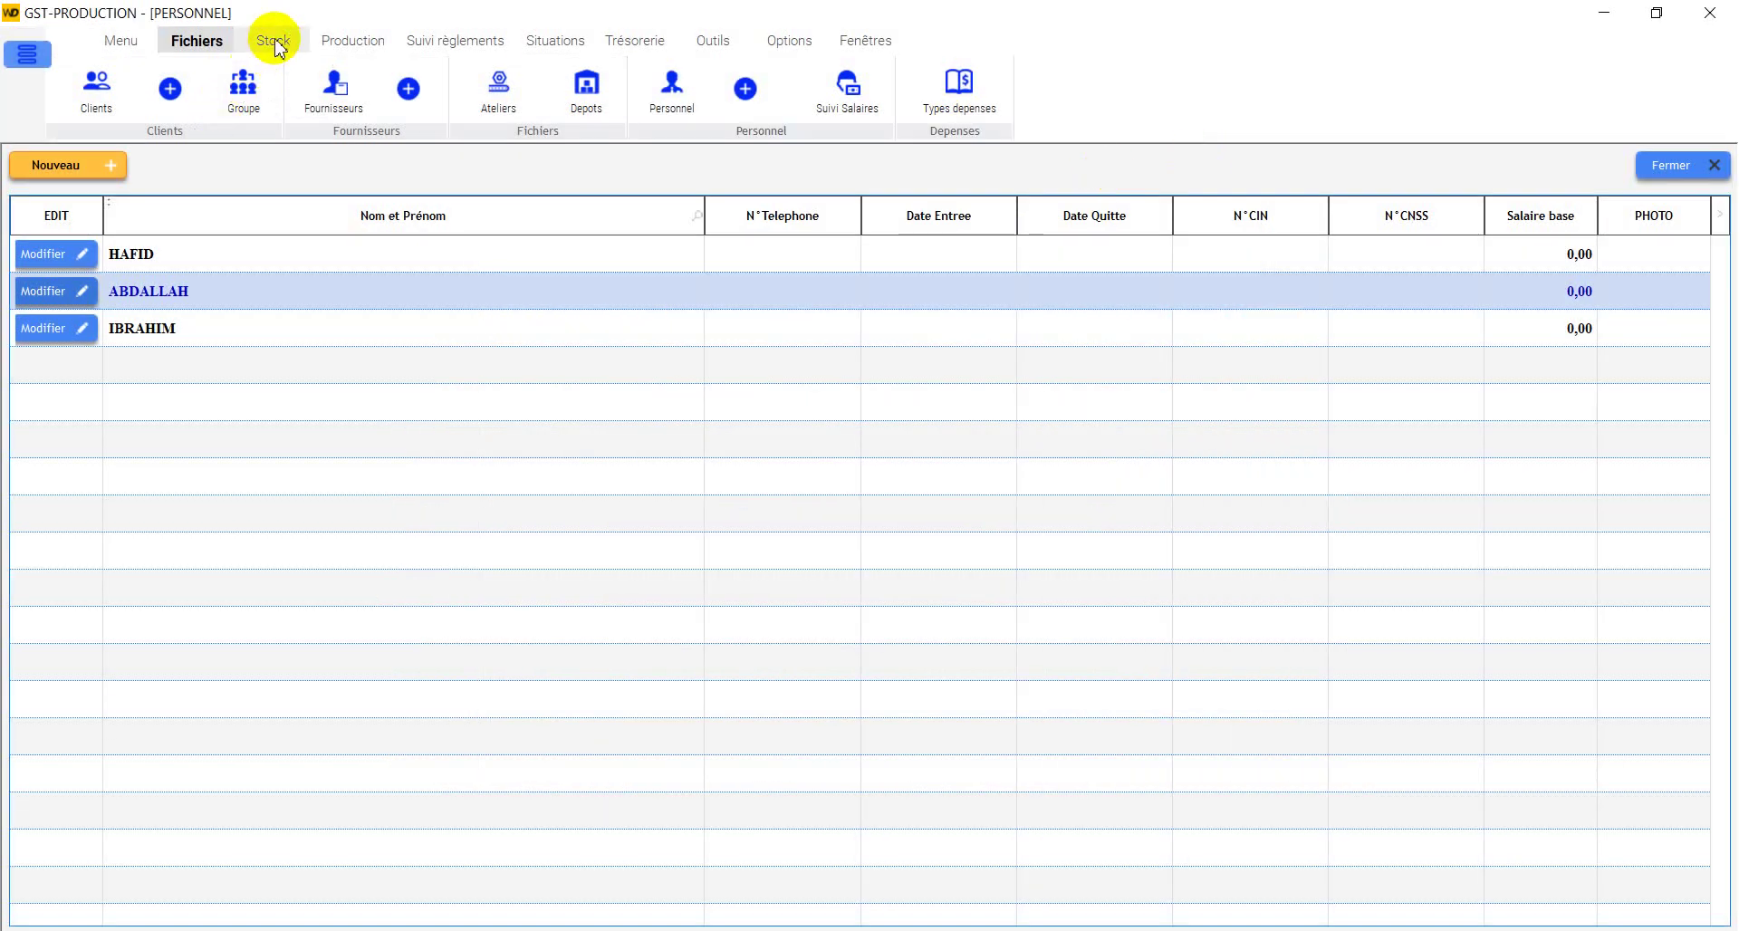
# Step: Open the article list in Stock and filter it by Produits fini and by Matiere premiere
pyautogui.click(273, 41)
pyautogui.click(94, 87)
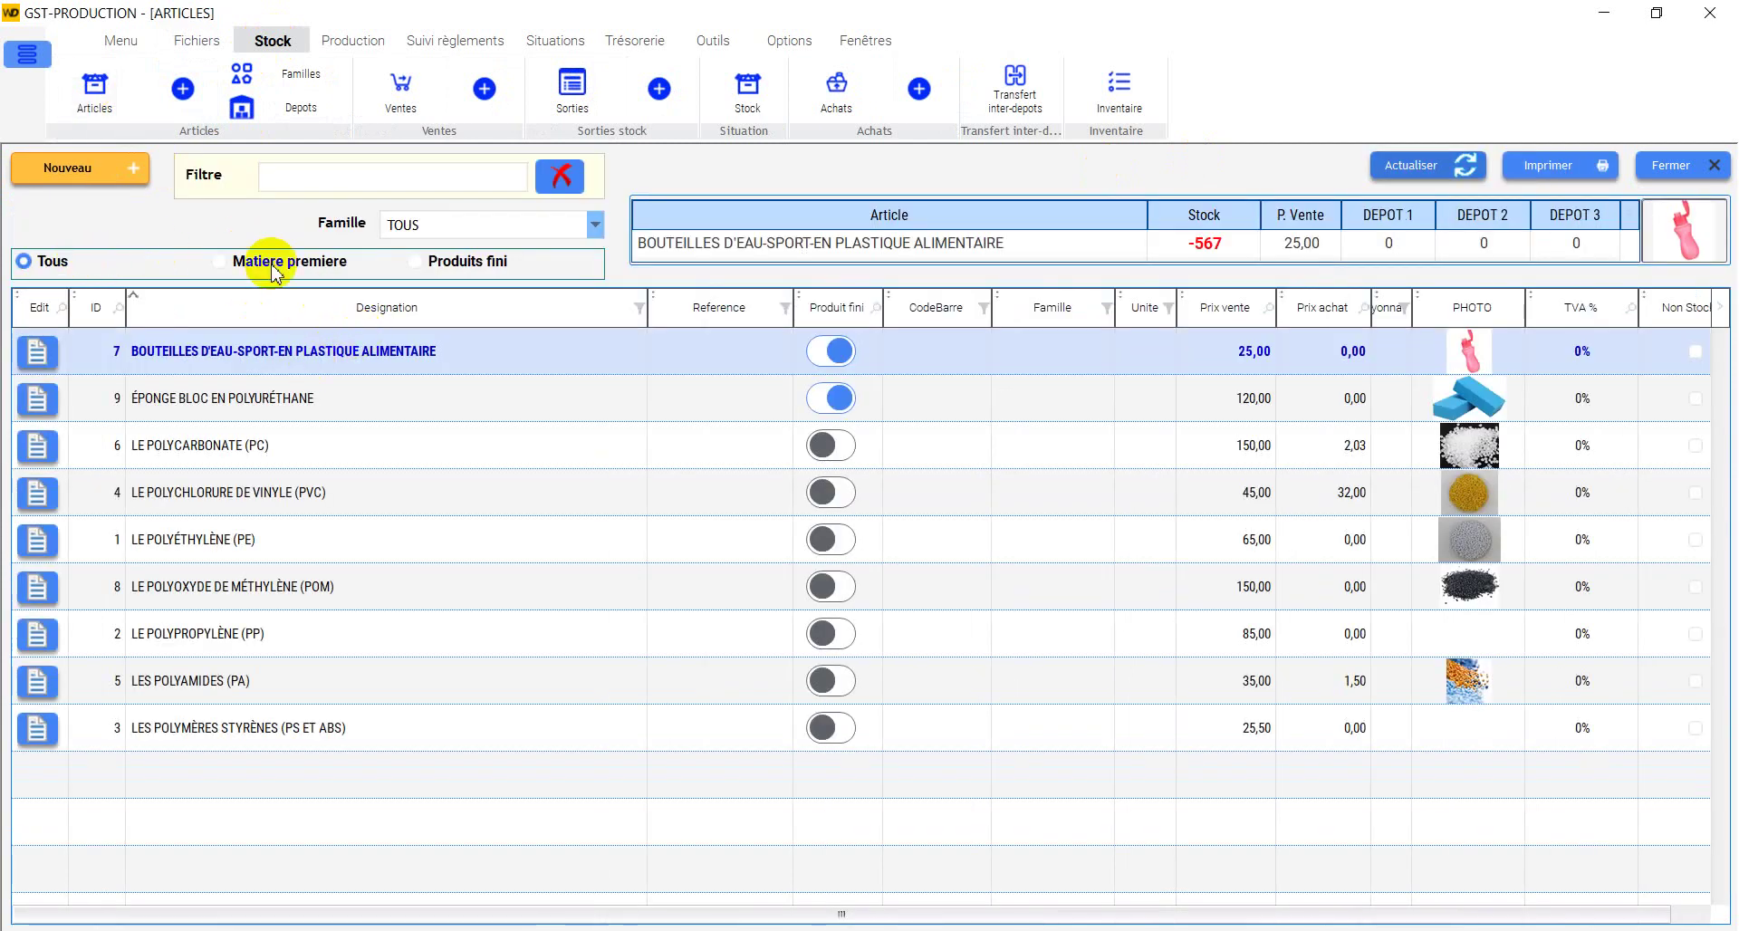
pyautogui.click(415, 263)
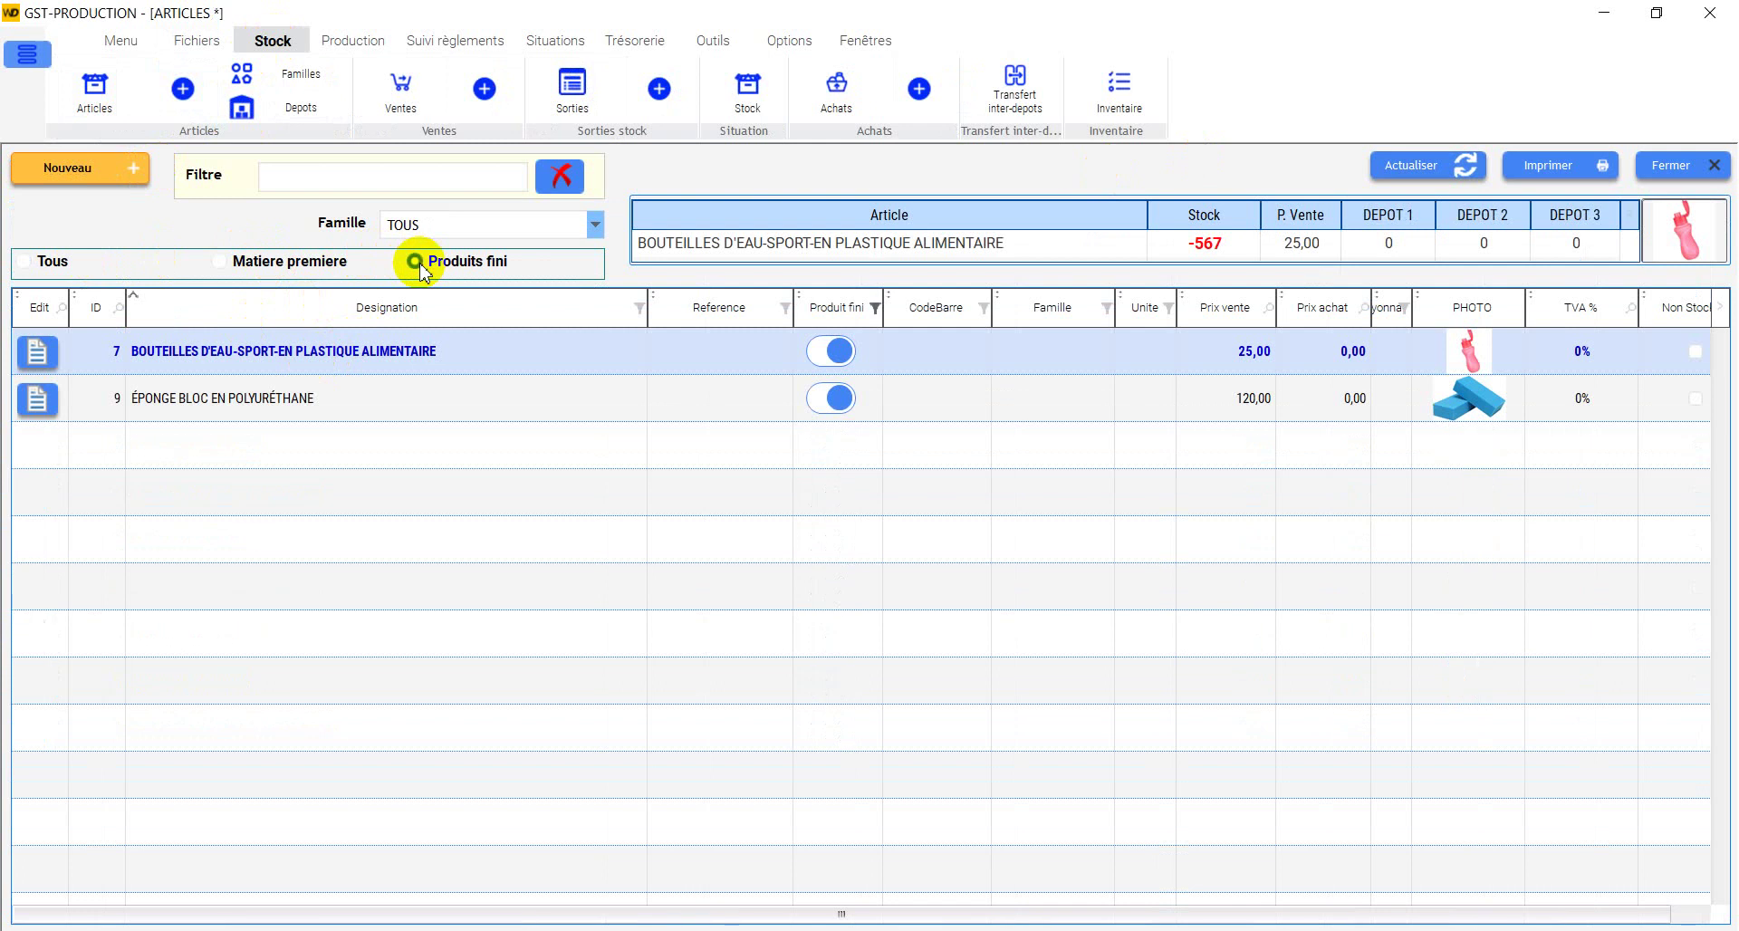
pyautogui.click(322, 272)
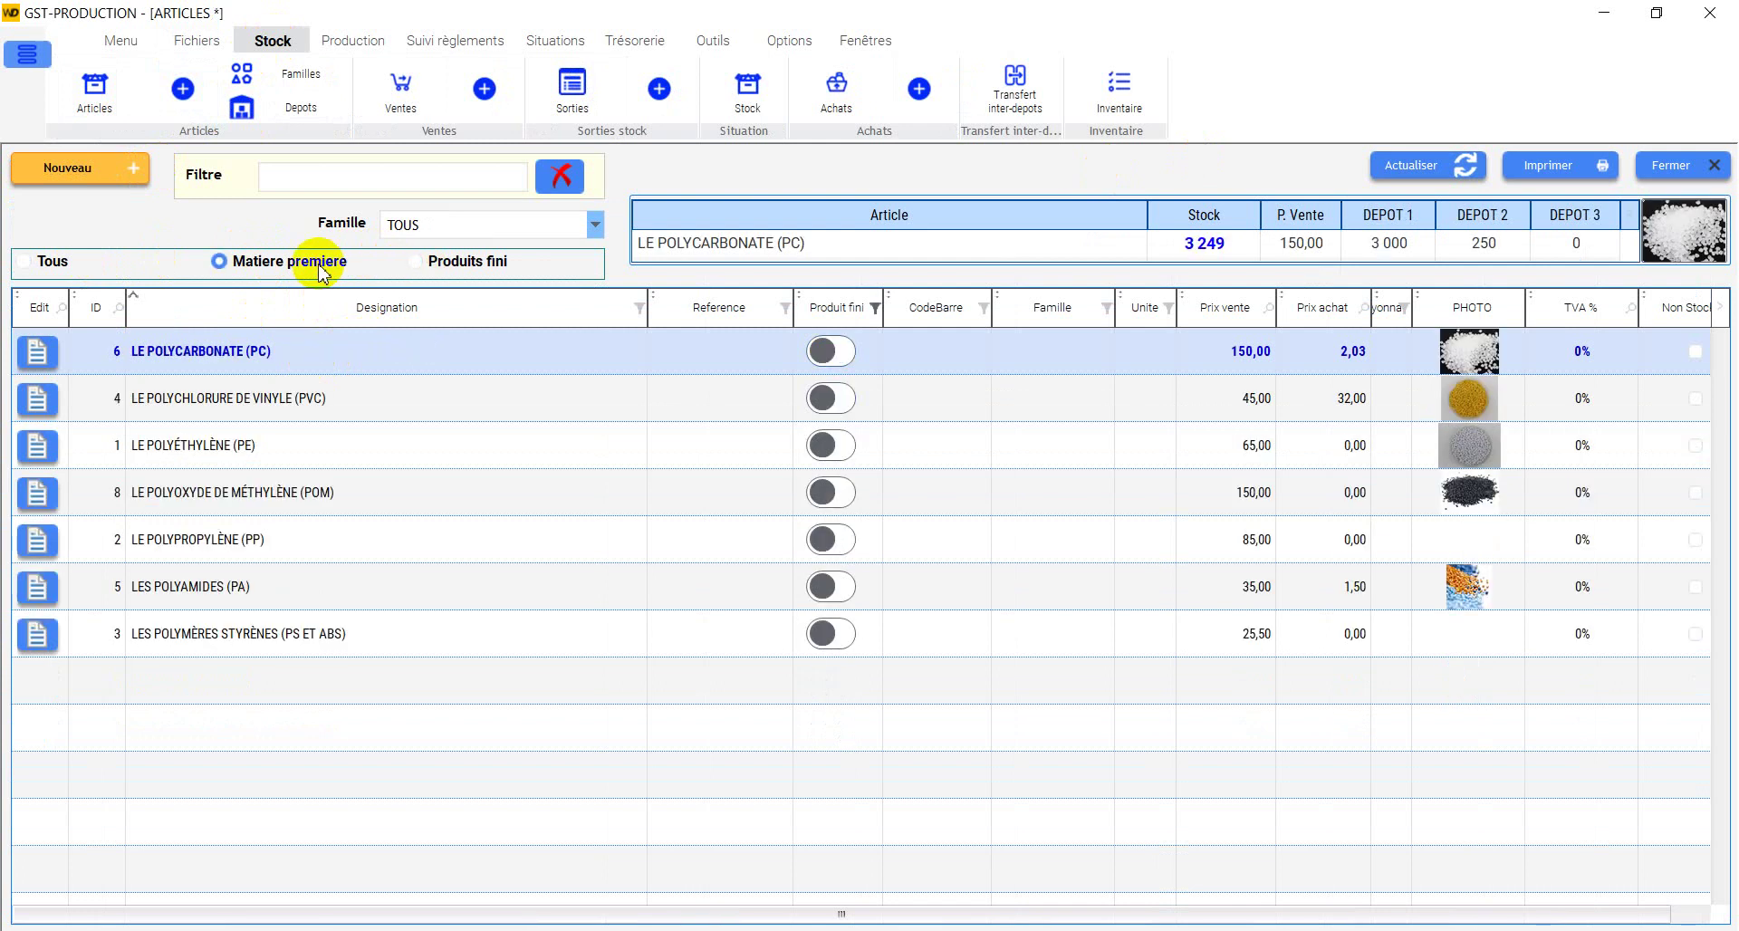
# Step: Open the LE POLYCARBONATE (PC) article record, review its purchases, sales, inventories and stock sheet, and close it
pyautogui.click(37, 352)
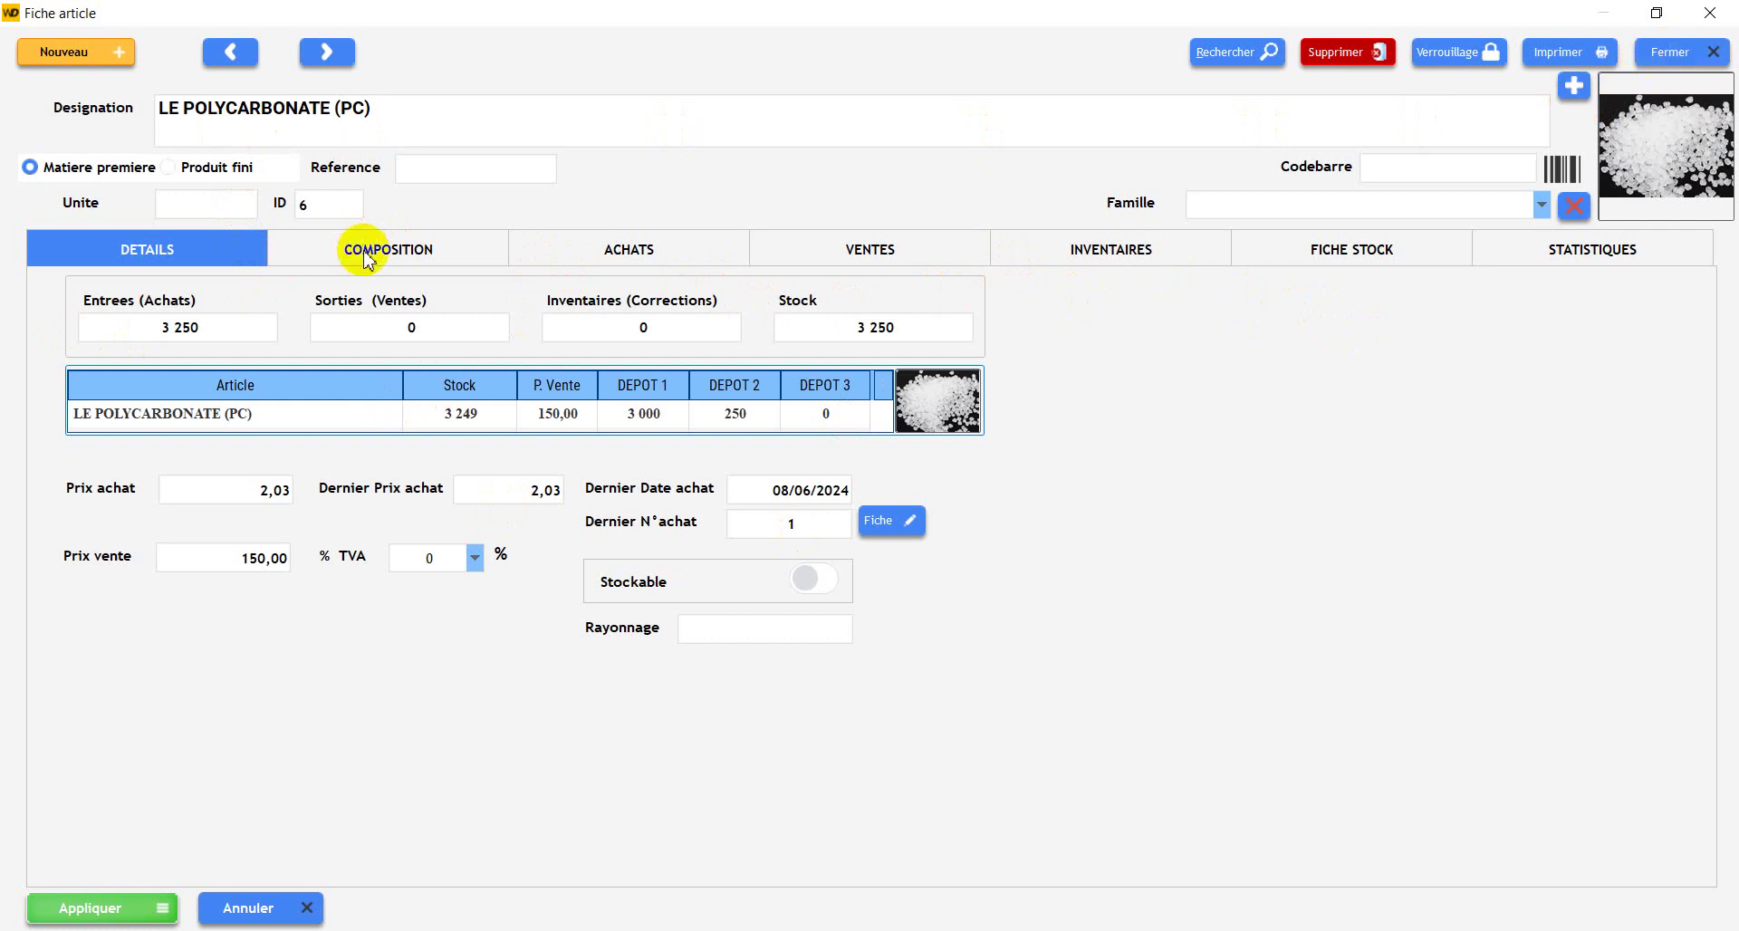
pyautogui.click(629, 256)
pyautogui.click(868, 258)
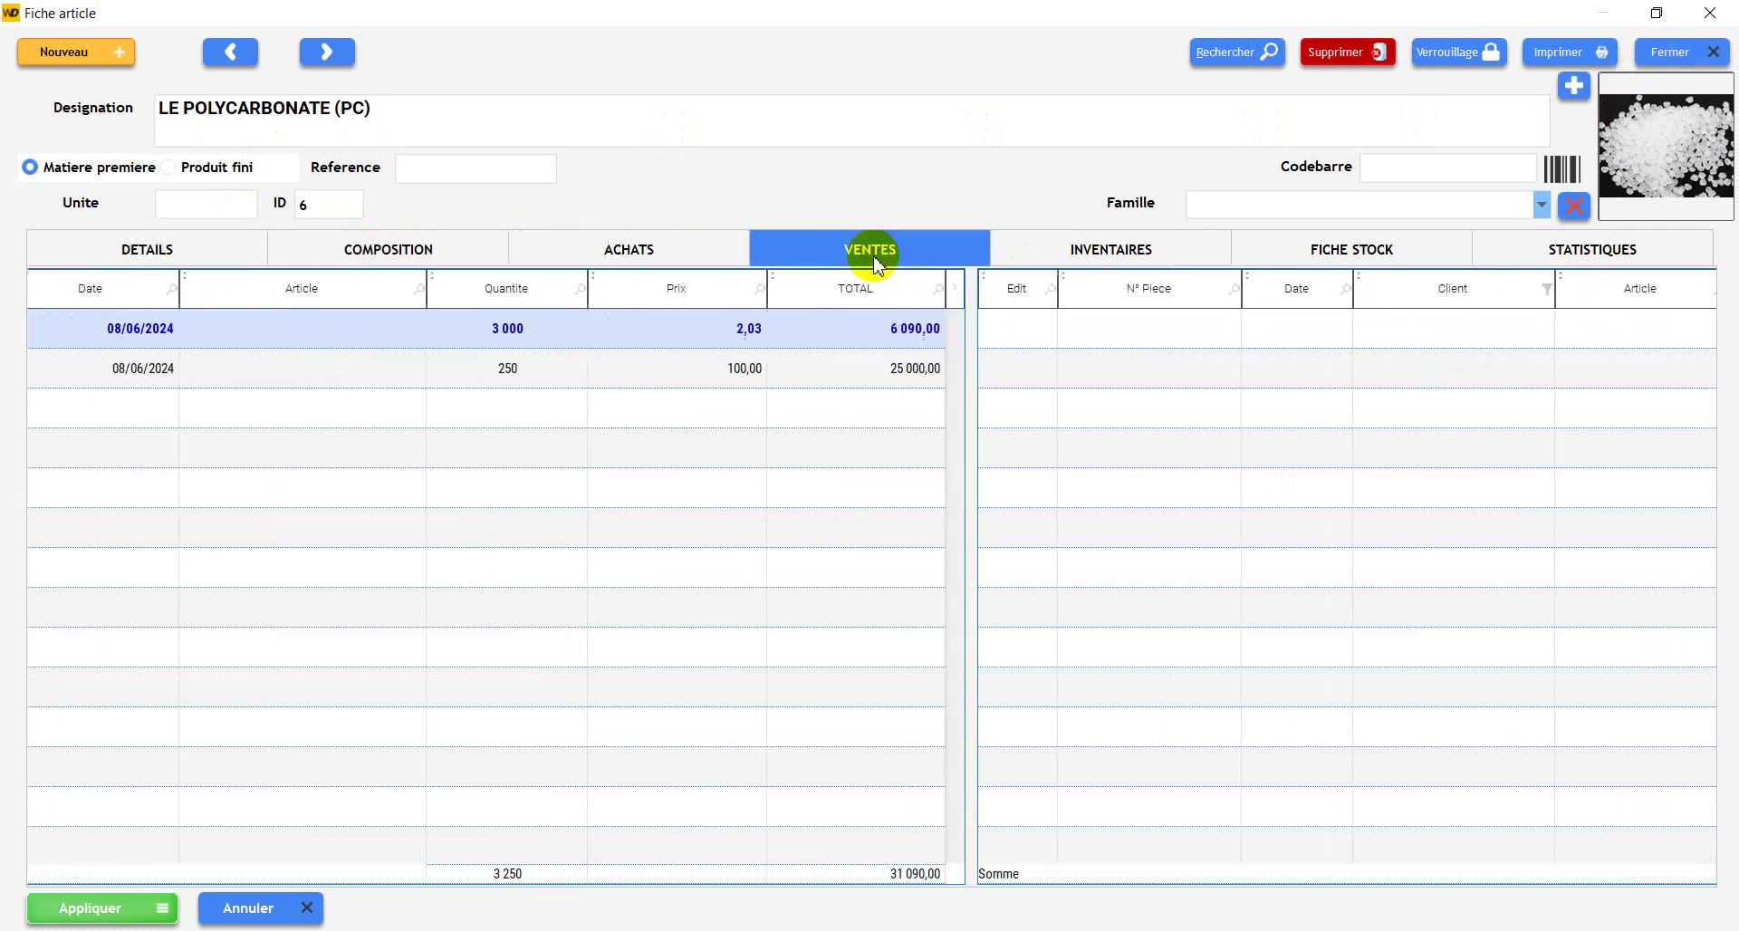
pyautogui.click(1097, 258)
pyautogui.click(1339, 245)
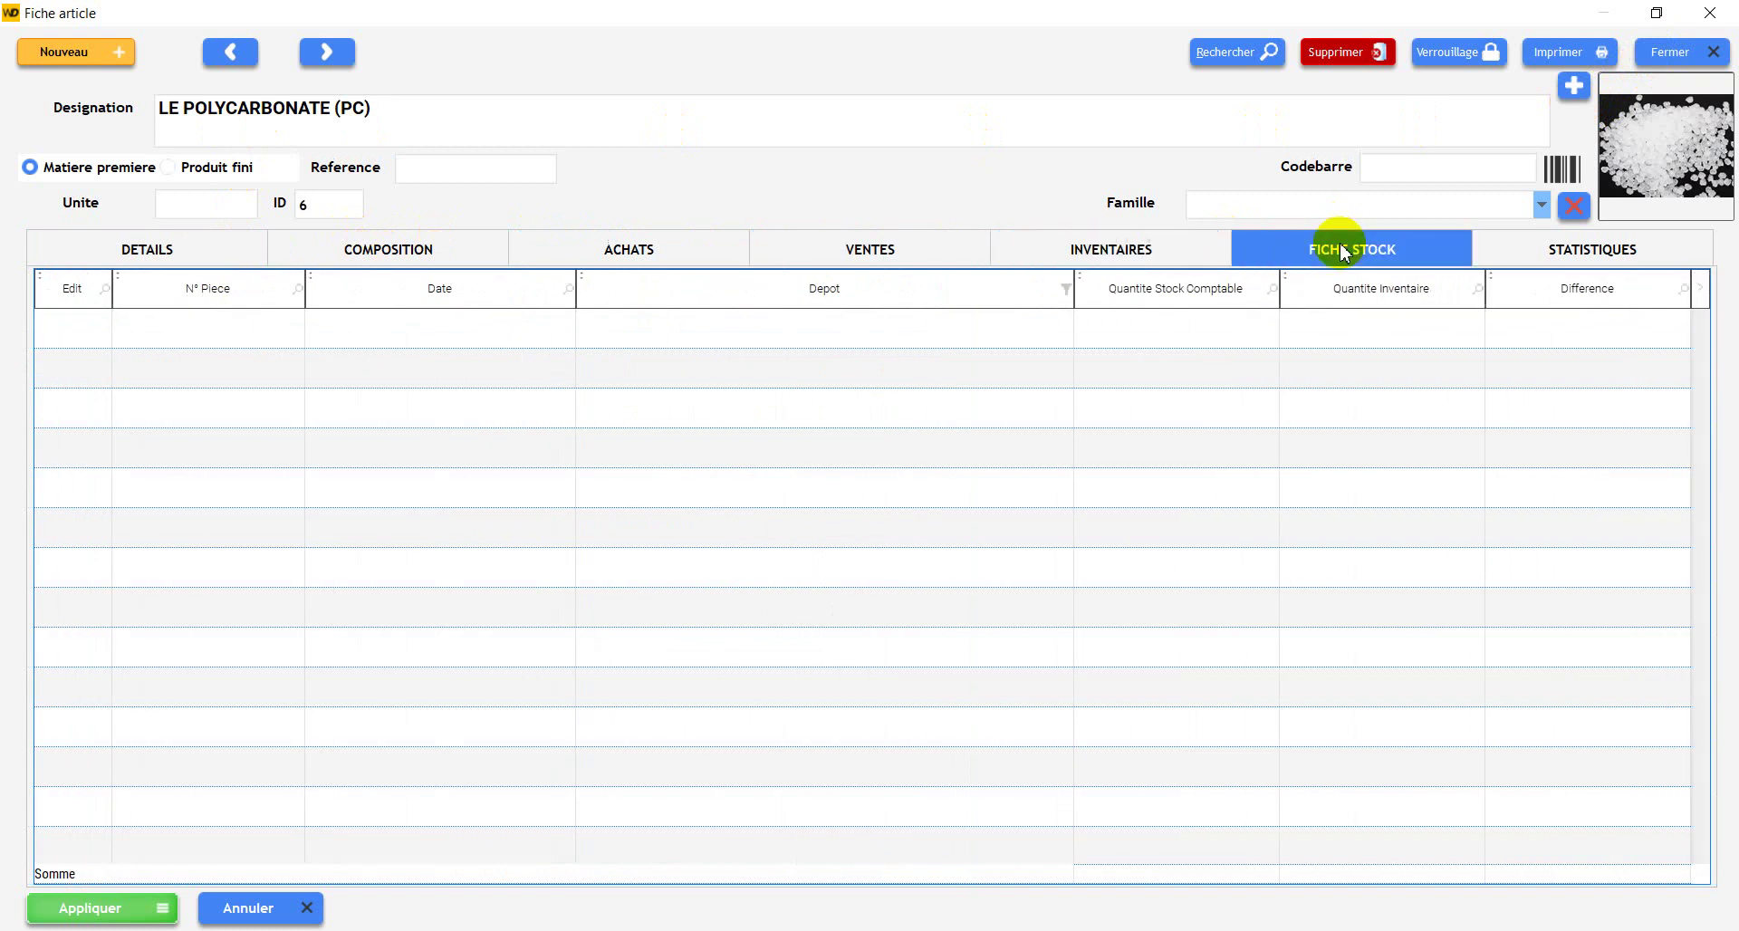
pyautogui.click(1671, 53)
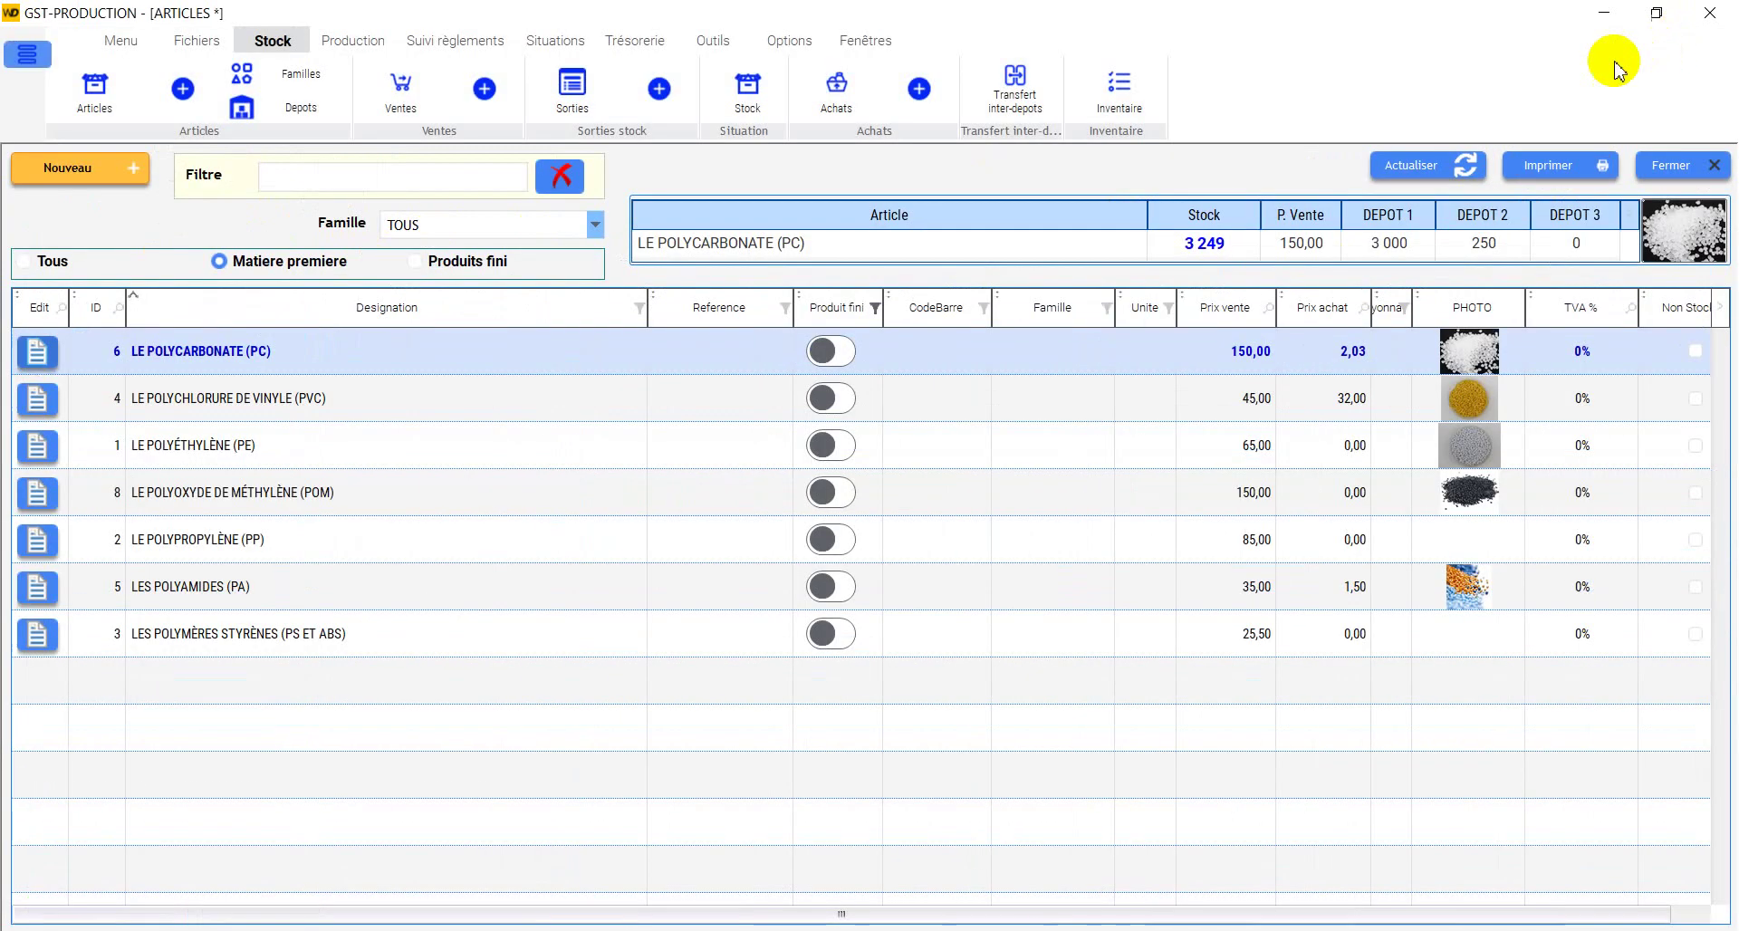
# Step: Filter the articles by Produits fini, review the composition of BOUTEILLES D'EAU-SPORT-EN PLASTIQUE ALIMENTAIRE, close the record and list all articles again
pyautogui.click(413, 262)
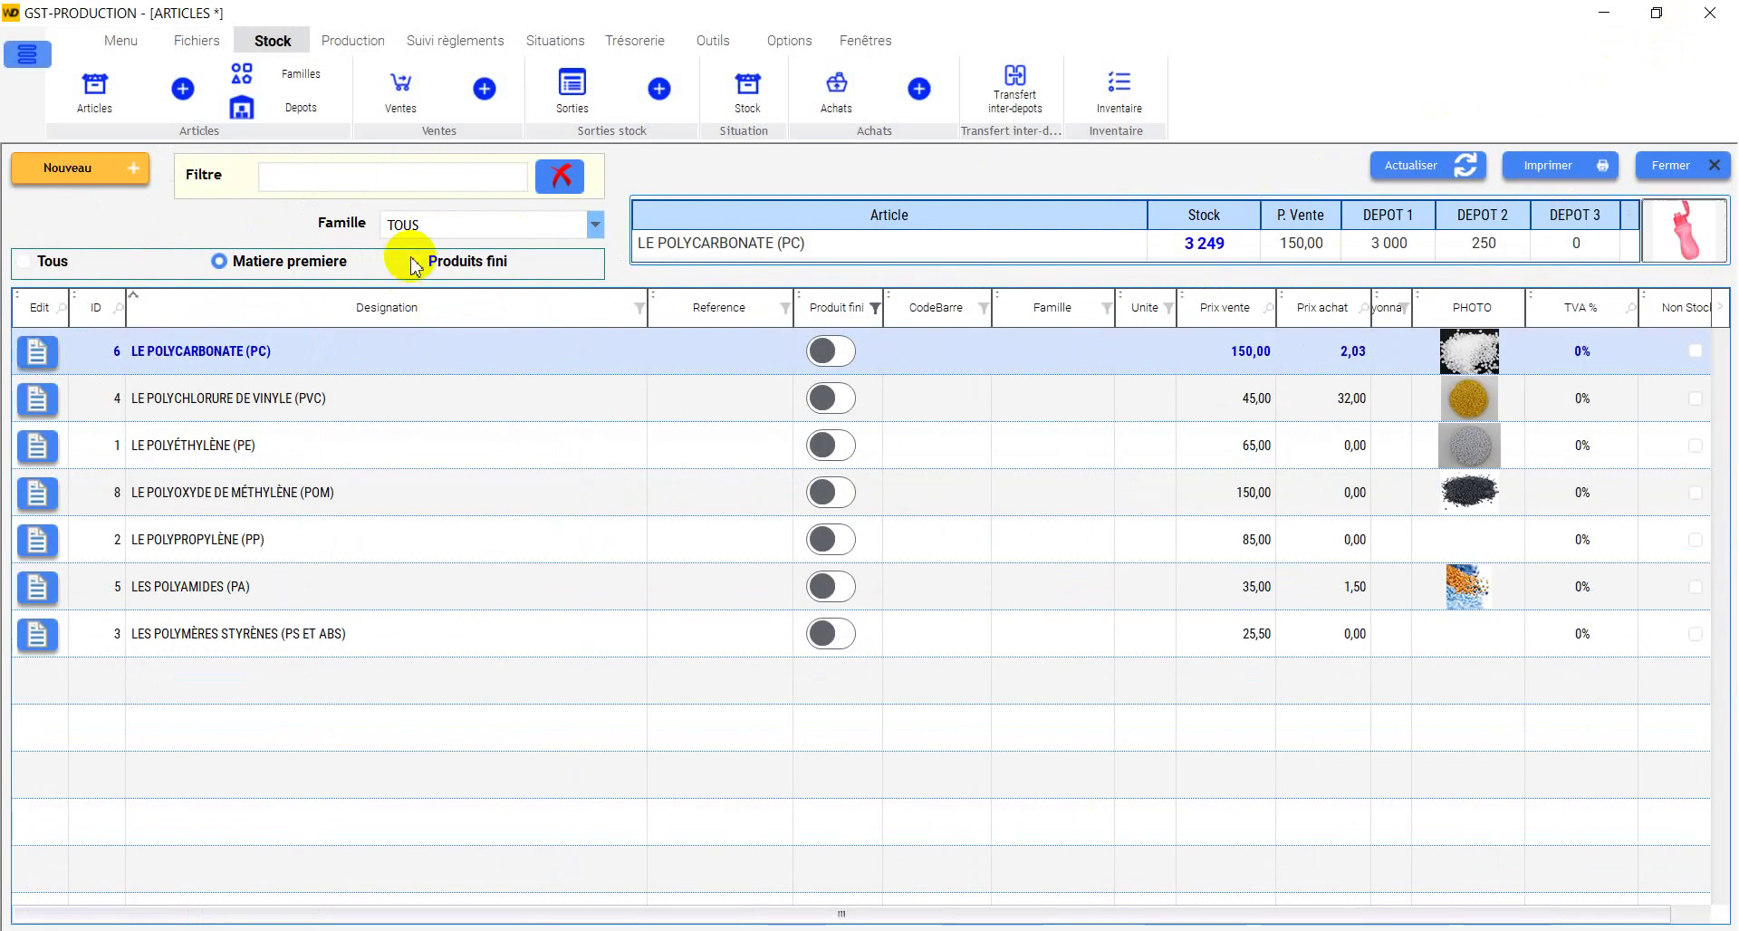
pyautogui.click(38, 352)
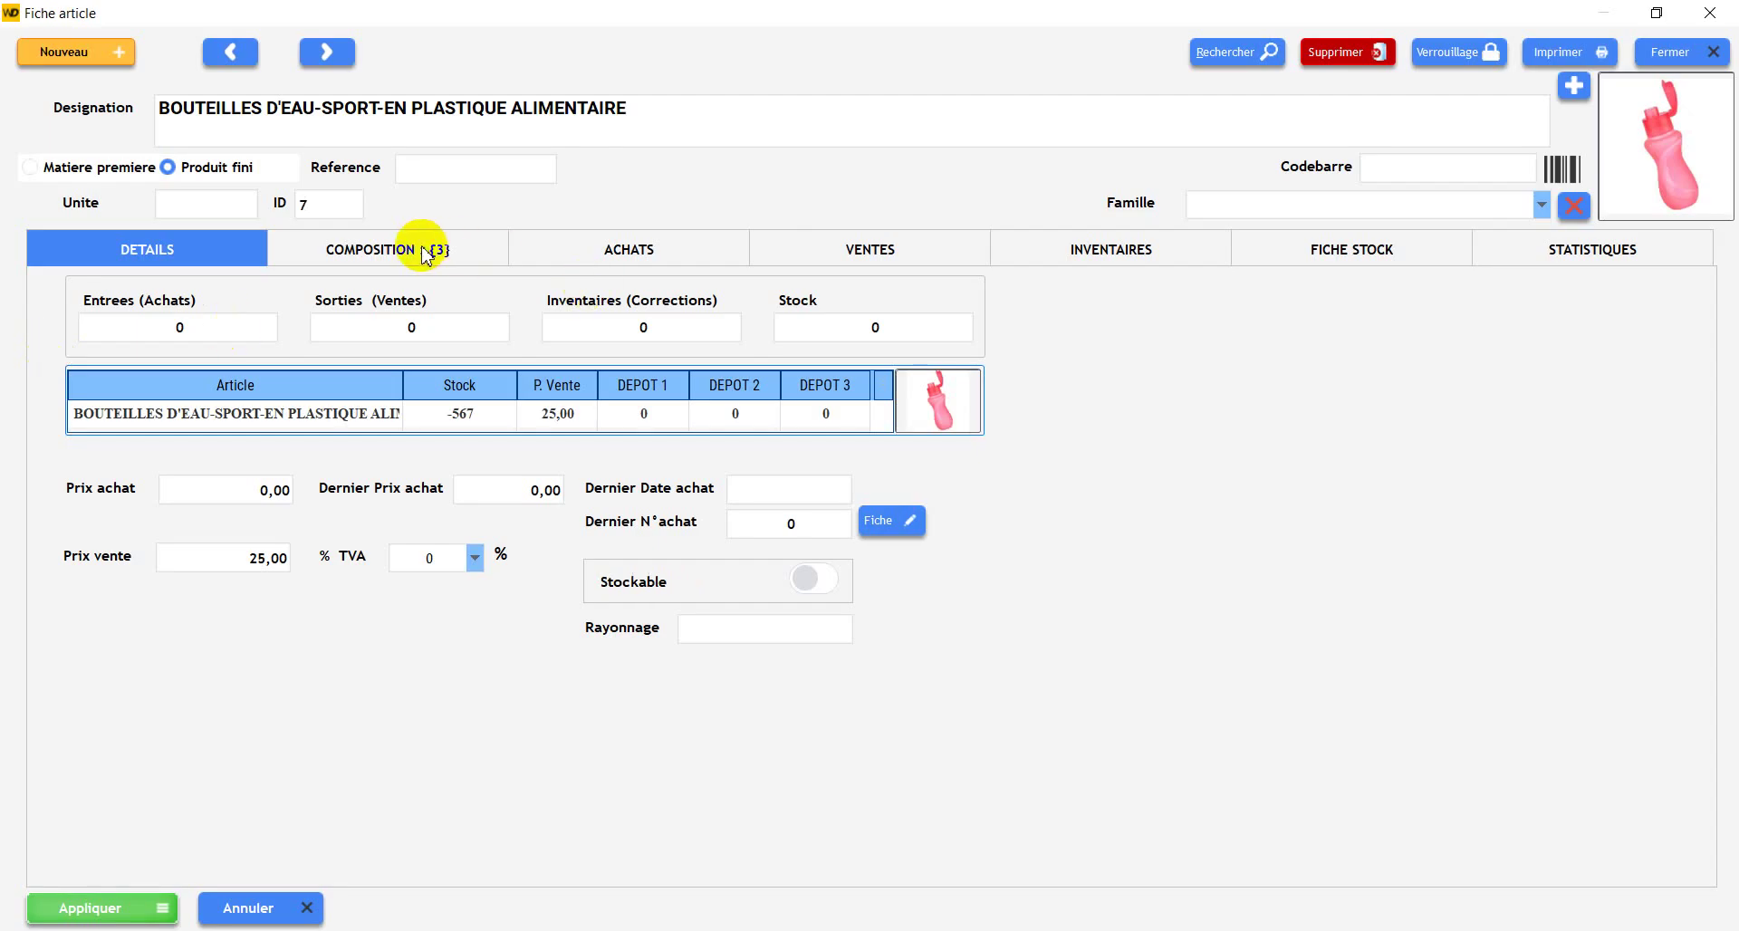
pyautogui.doubleClick(313, 114)
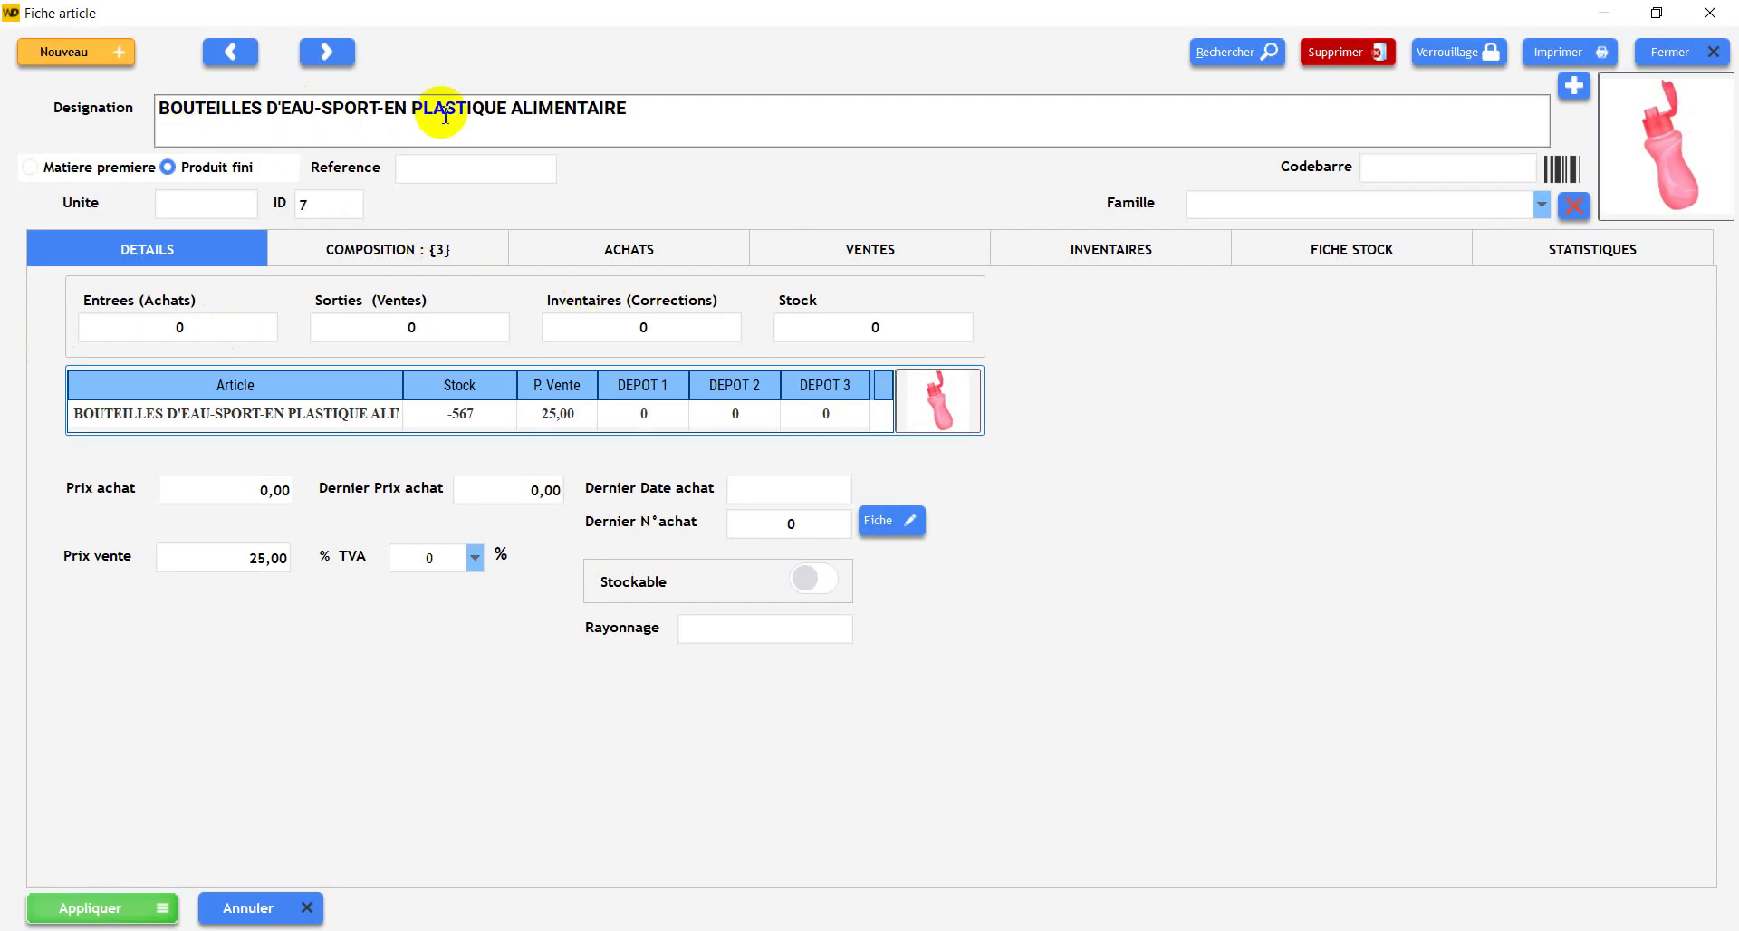
pyautogui.click(391, 252)
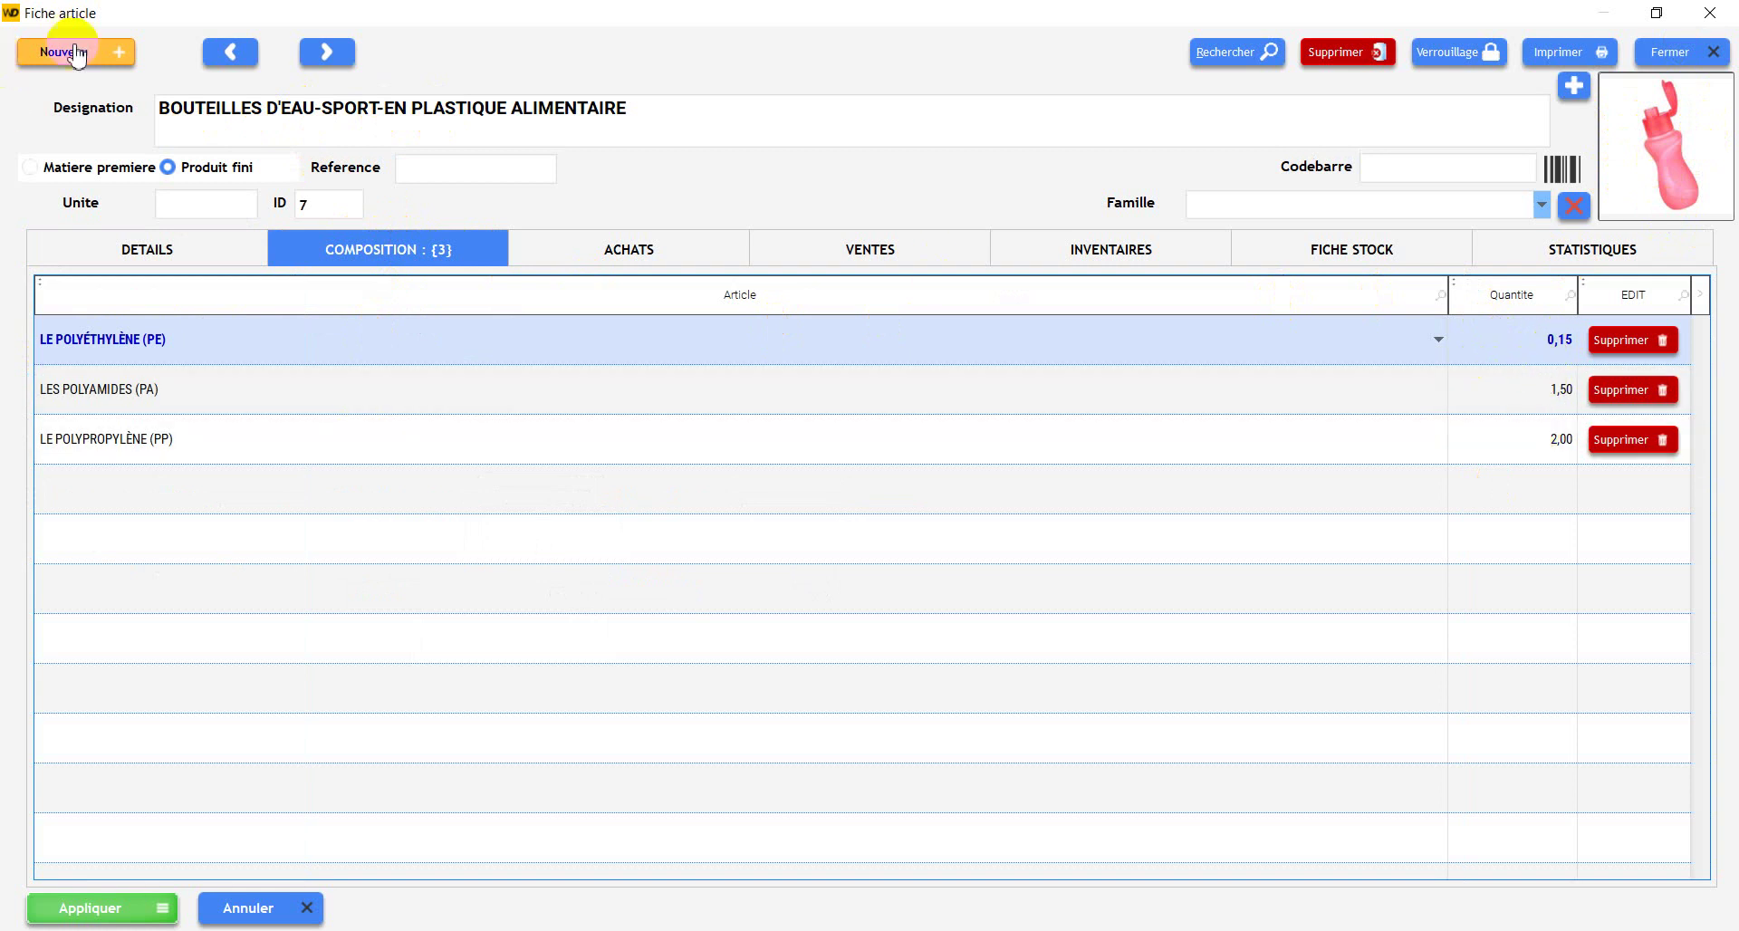
pyautogui.click(1690, 52)
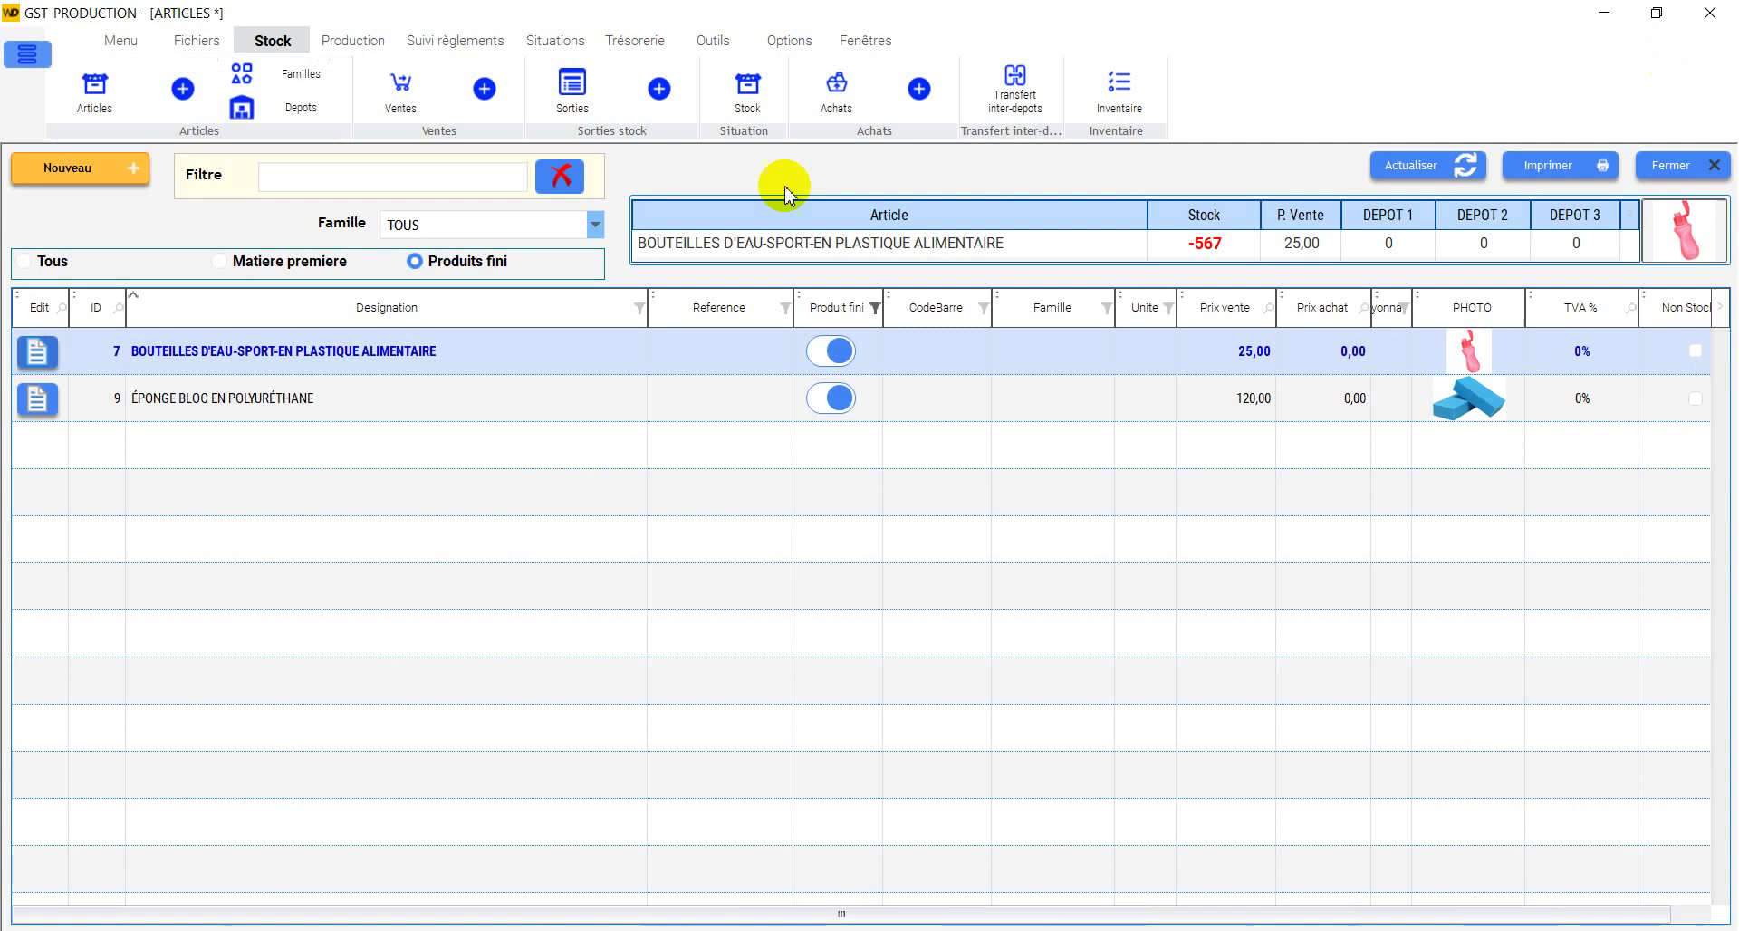
pyautogui.click(27, 262)
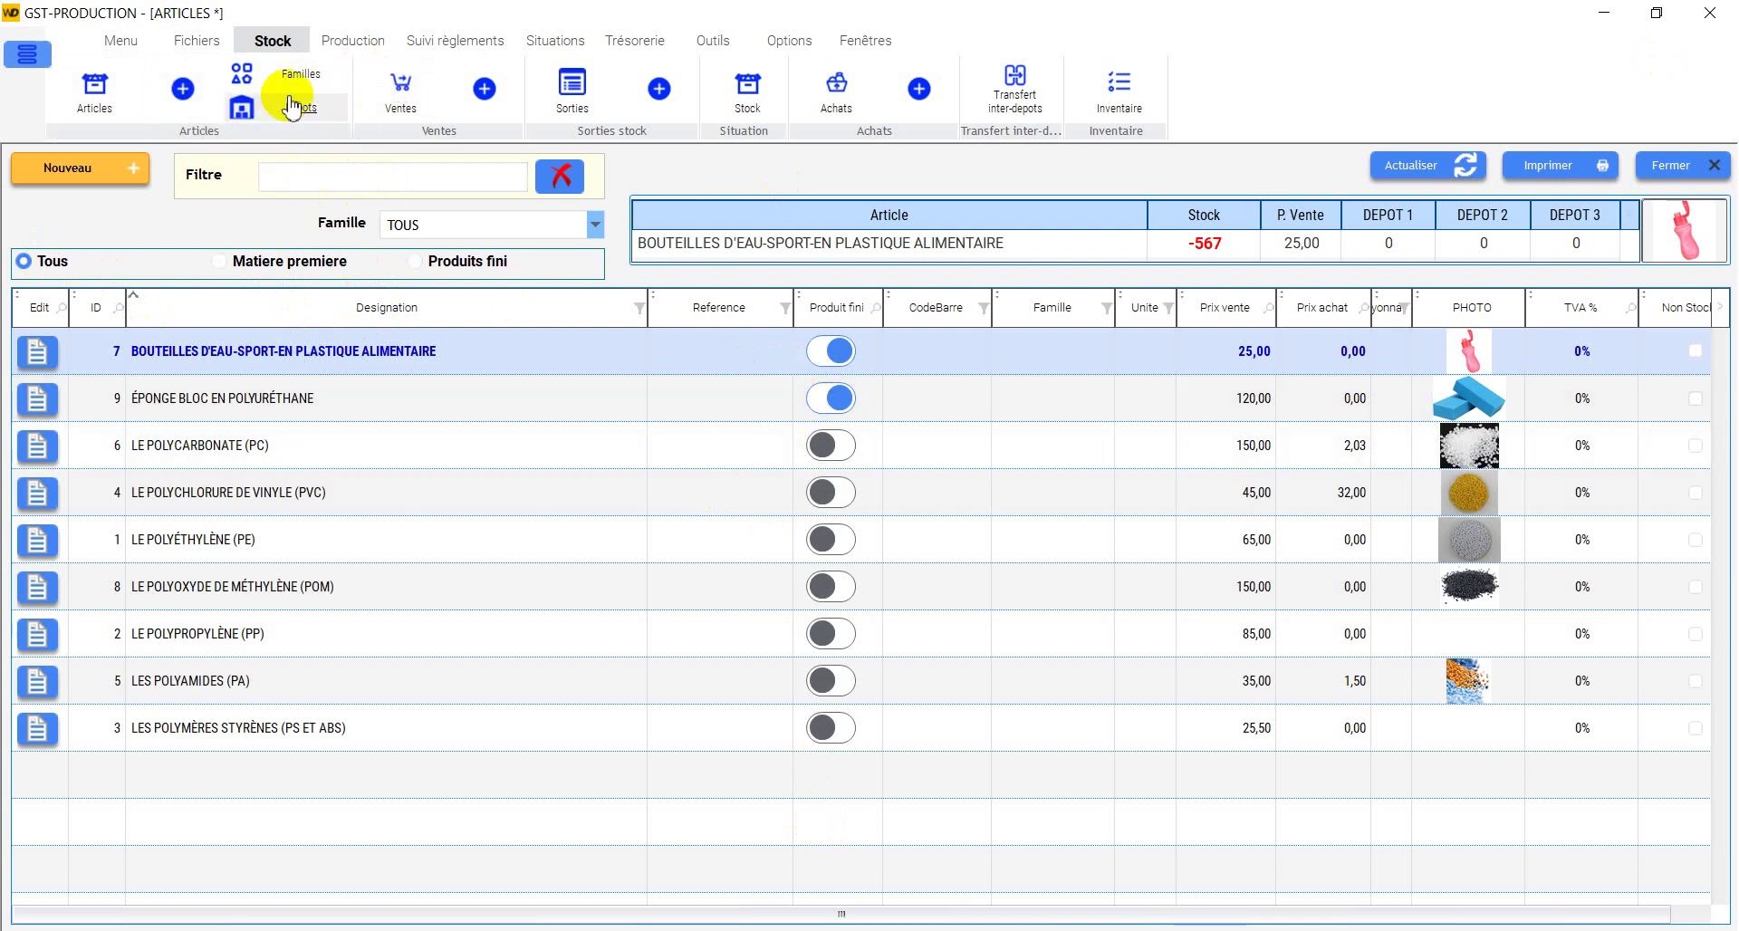
# Step: Open the stock situation screen, examine the ÉPONGE BLOC EN POLYURÉTHANE line and its depot stock, and close the screen
pyautogui.click(749, 95)
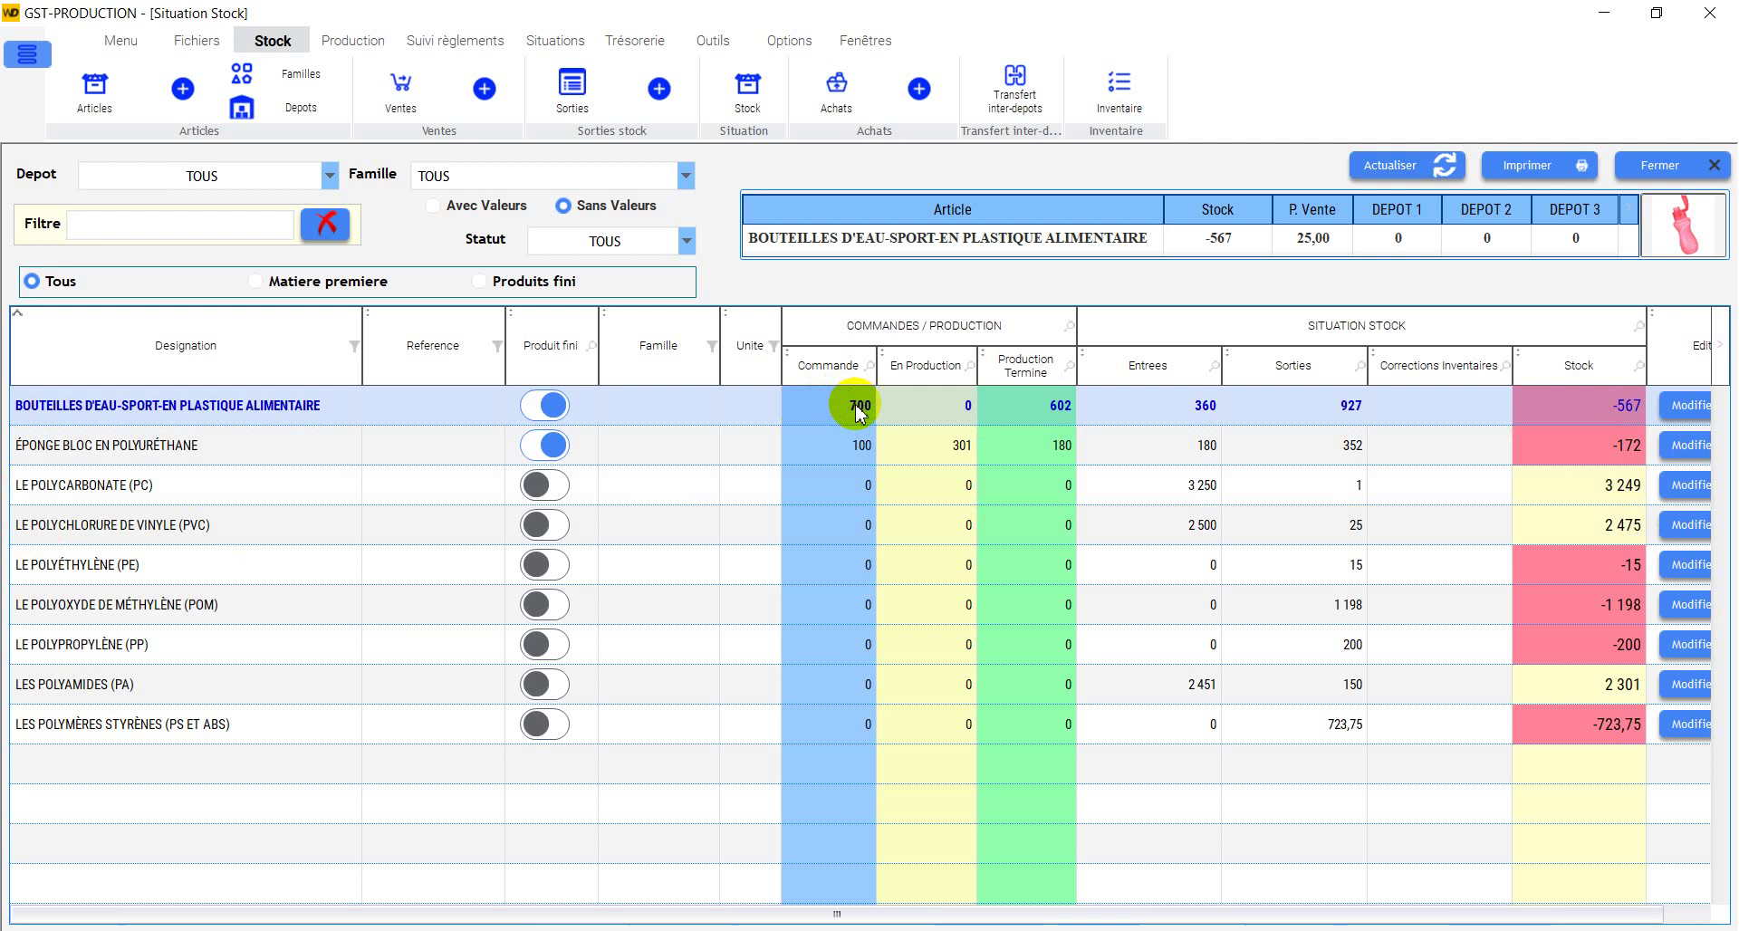
pyautogui.click(951, 447)
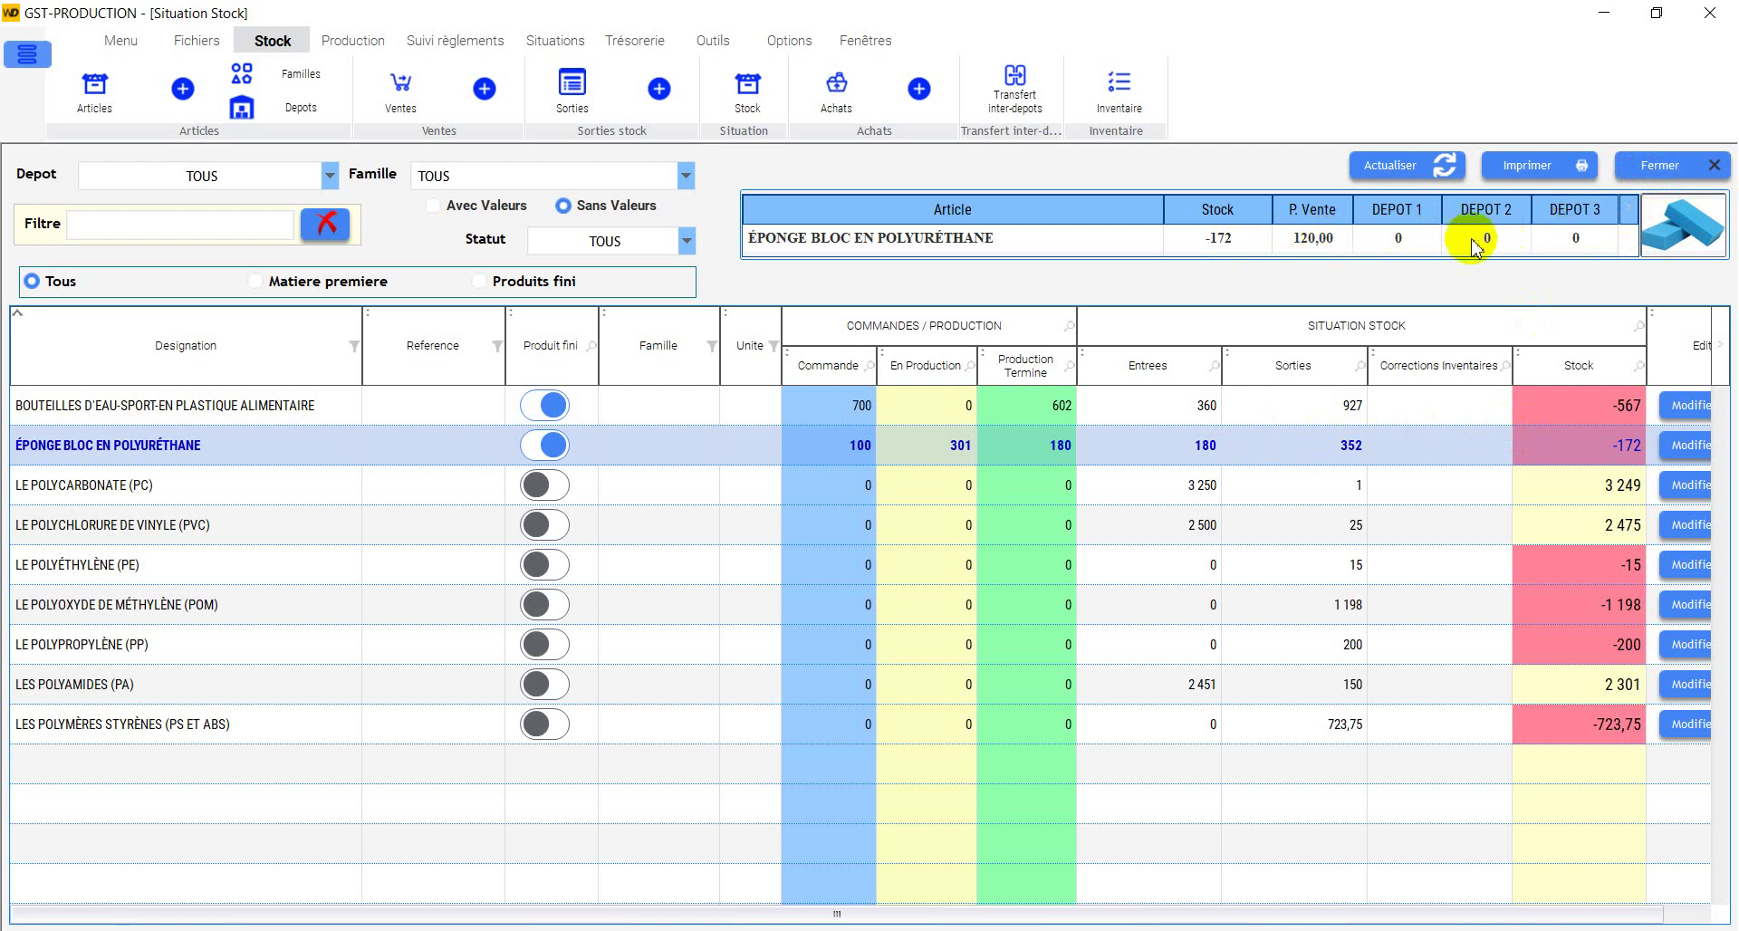
pyautogui.click(1687, 172)
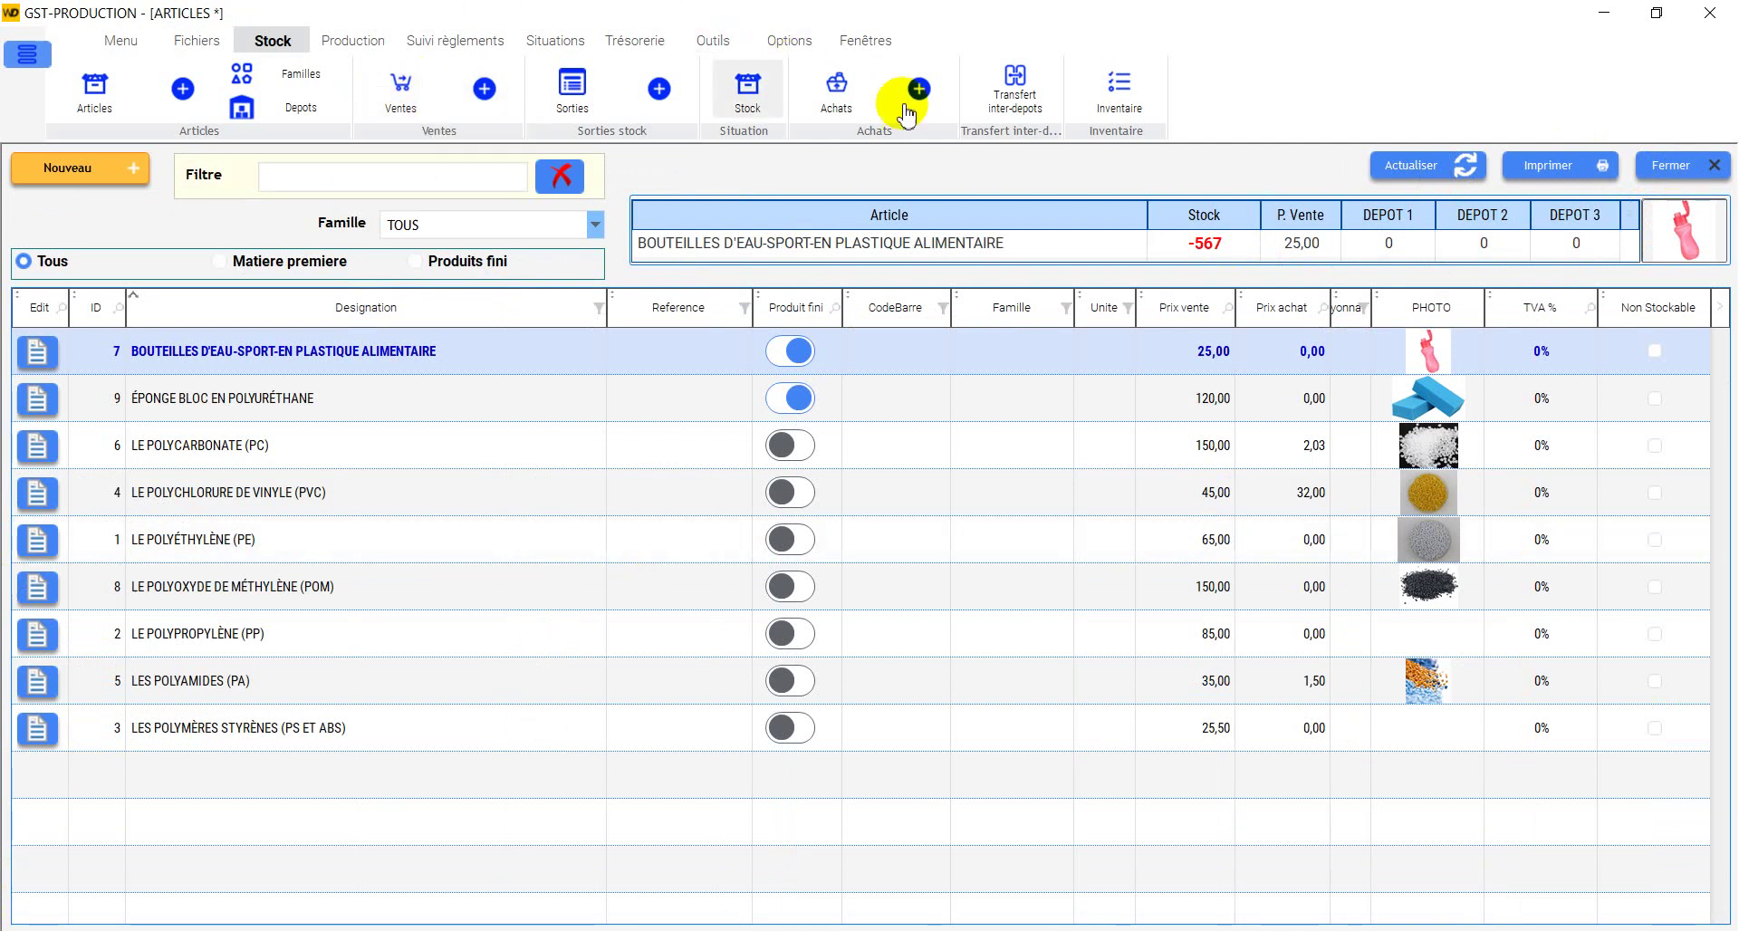
# Step: Open the stock purchases list, view the second STE BO-Z purchase record and close that record
pyautogui.click(837, 101)
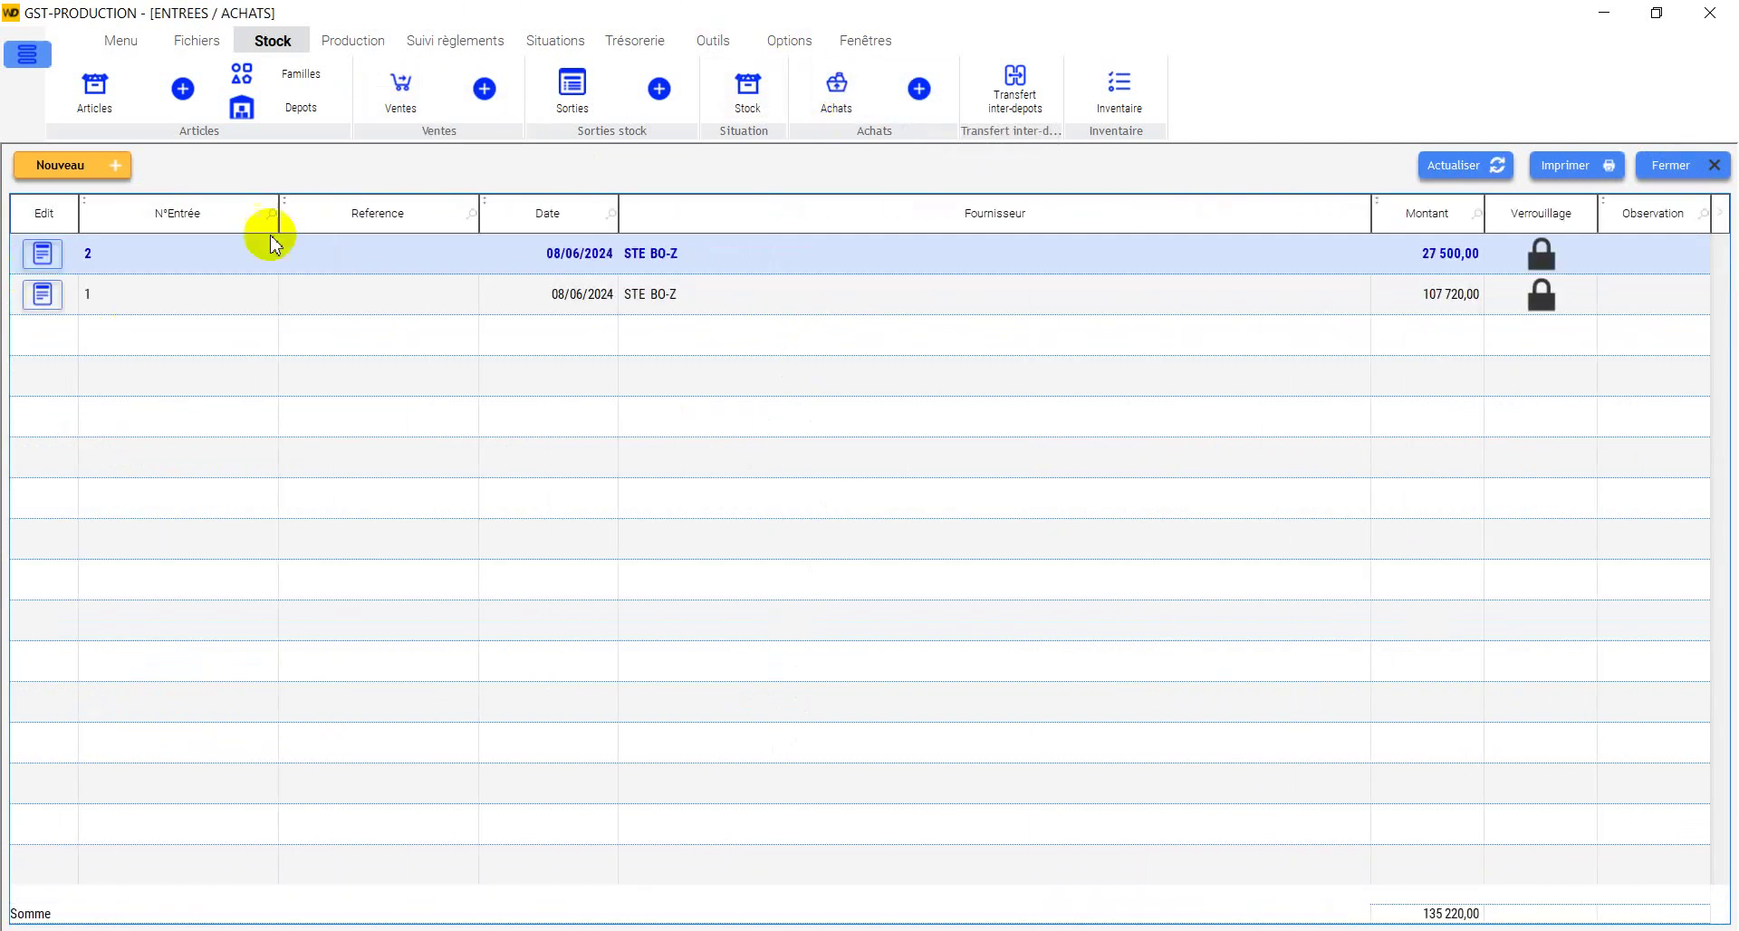
pyautogui.click(41, 299)
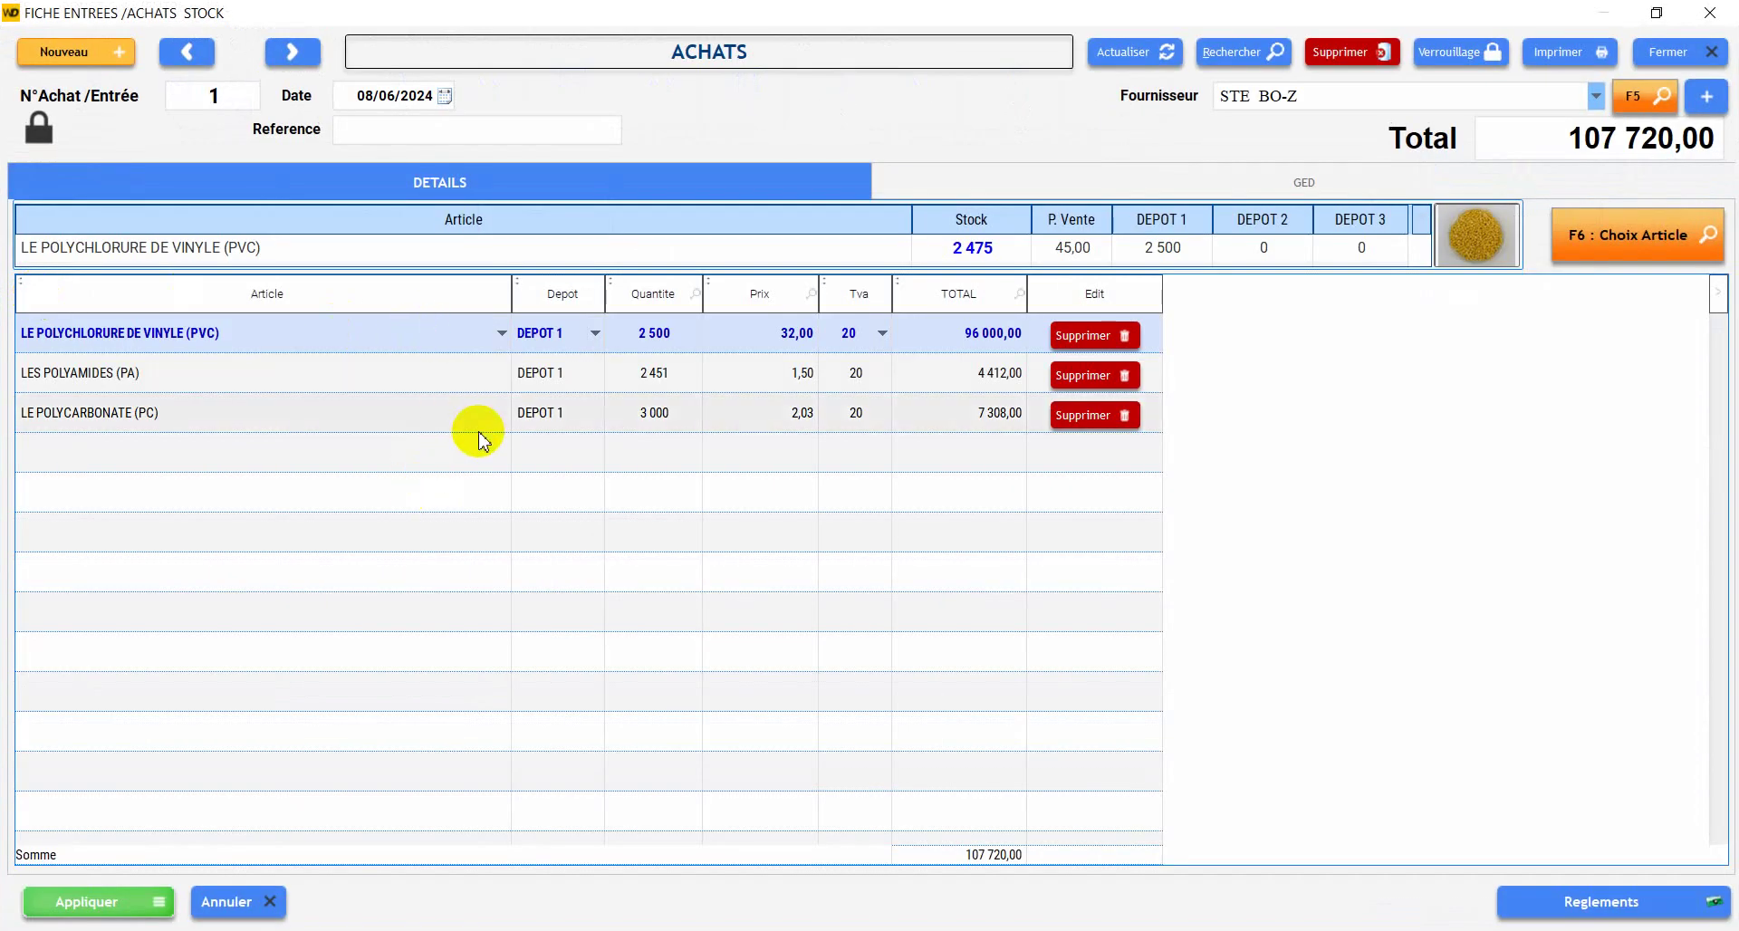
pyautogui.click(1710, 13)
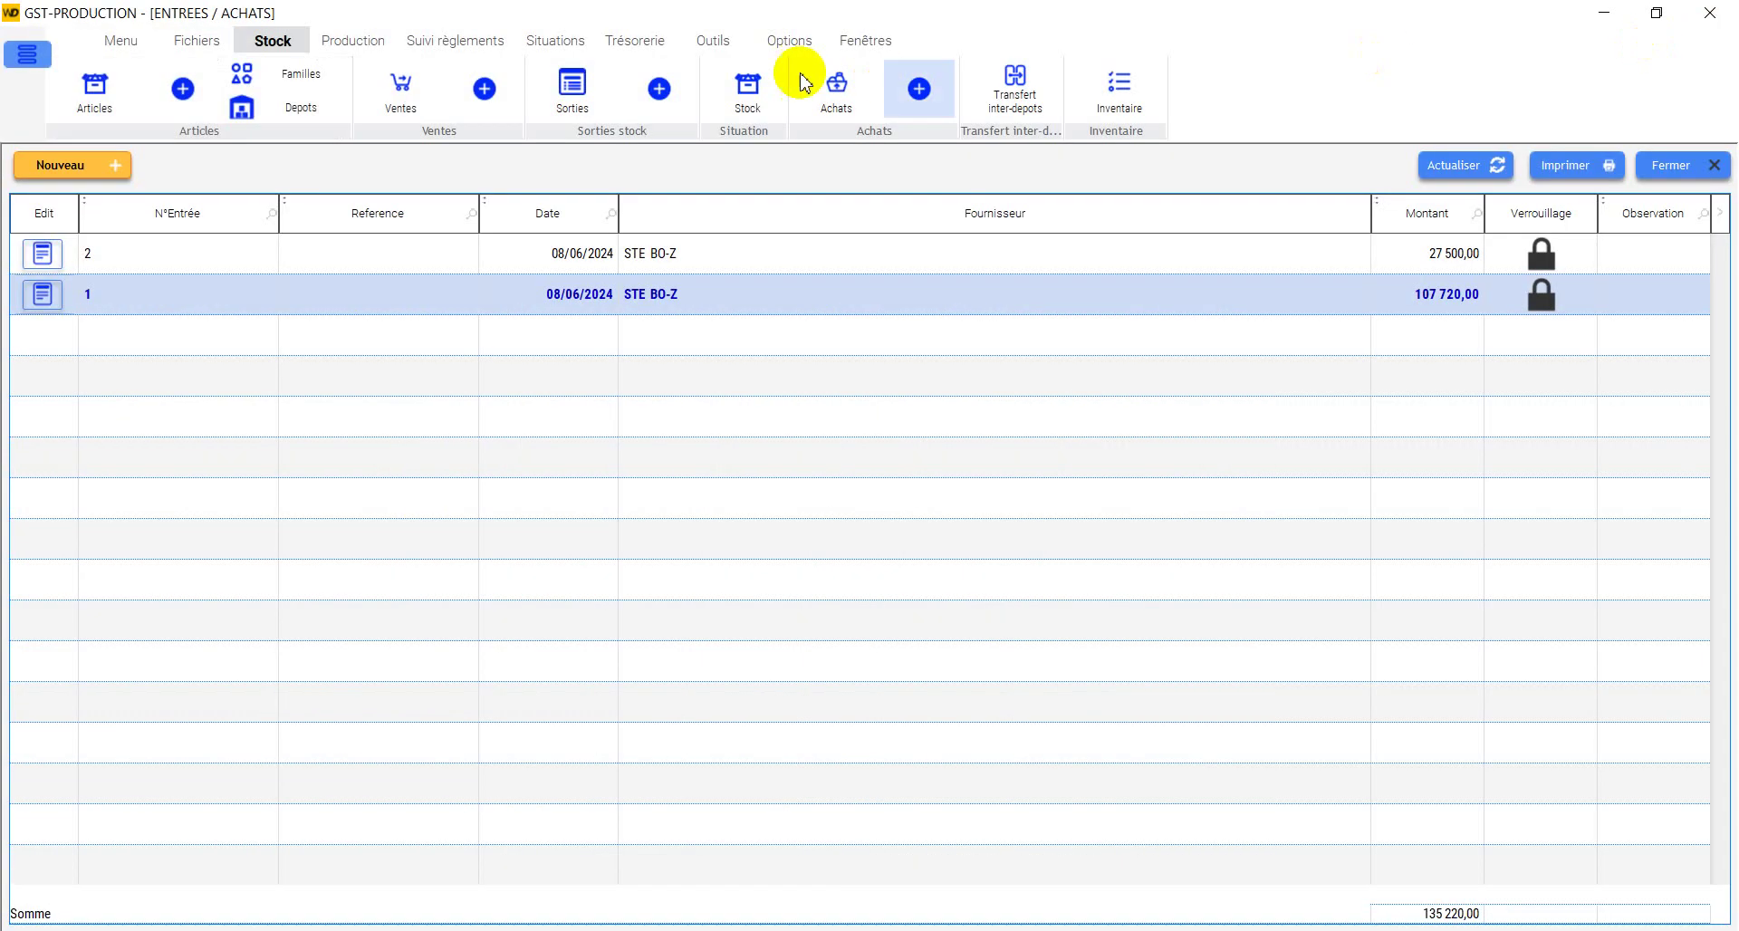
# Step: View the inter-depot transfers and stock inventories lists, and close them along with the purchases list
pyautogui.click(1016, 80)
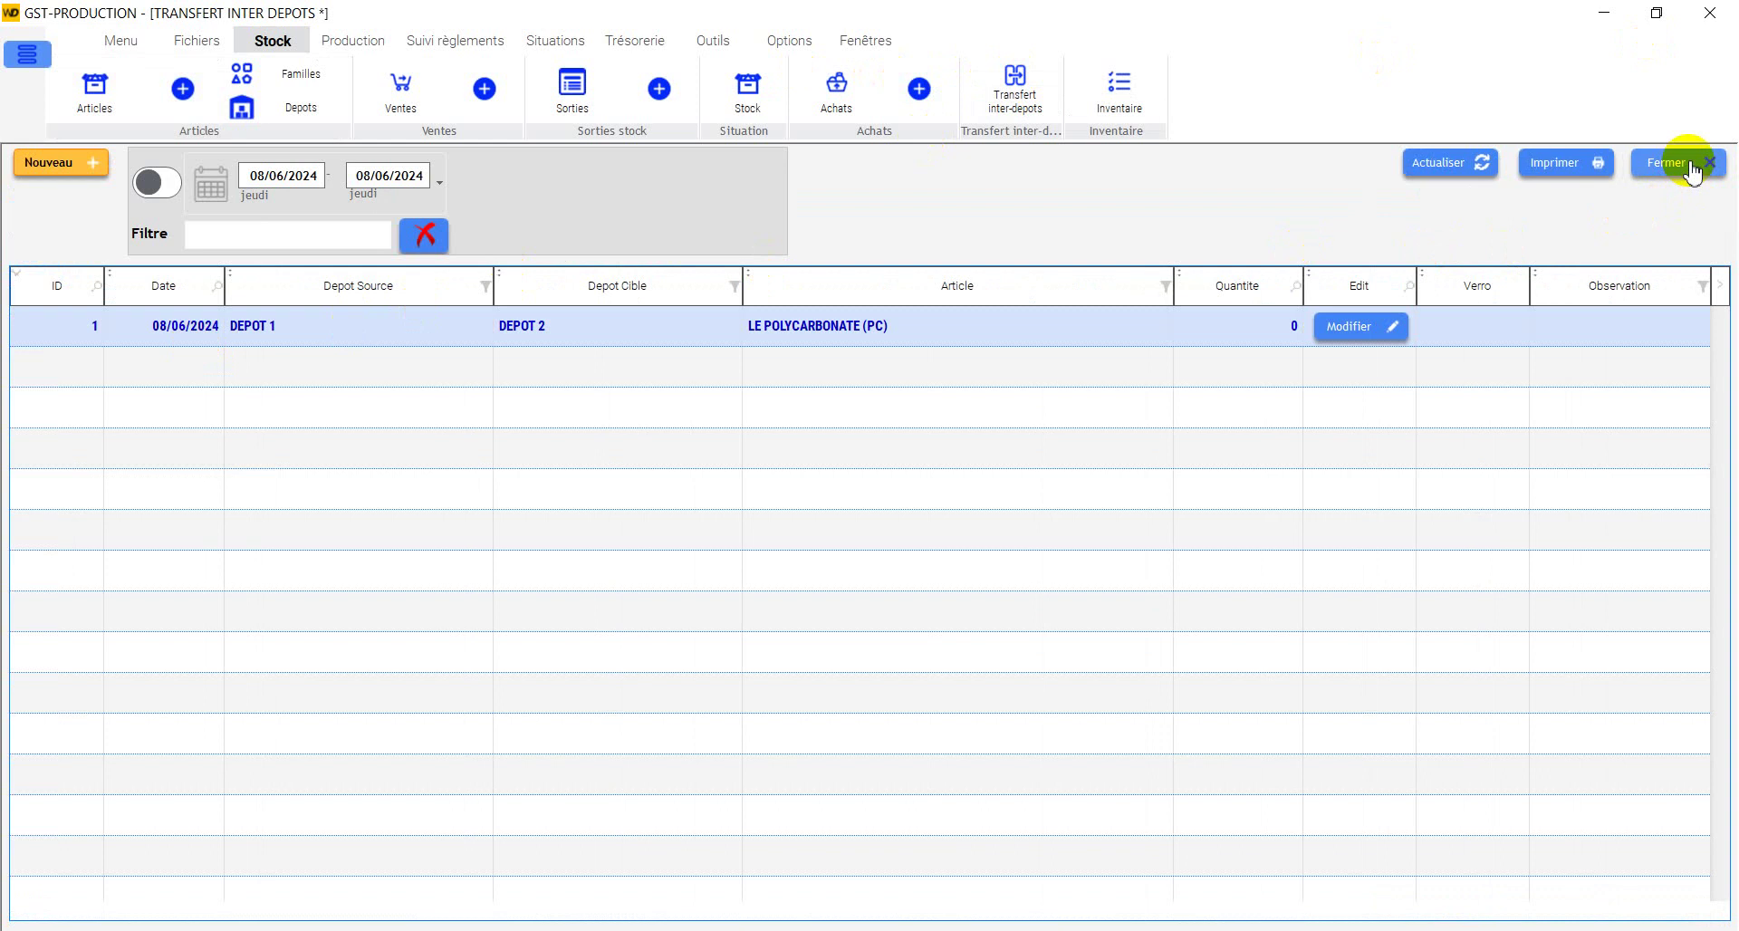
pyautogui.click(1121, 101)
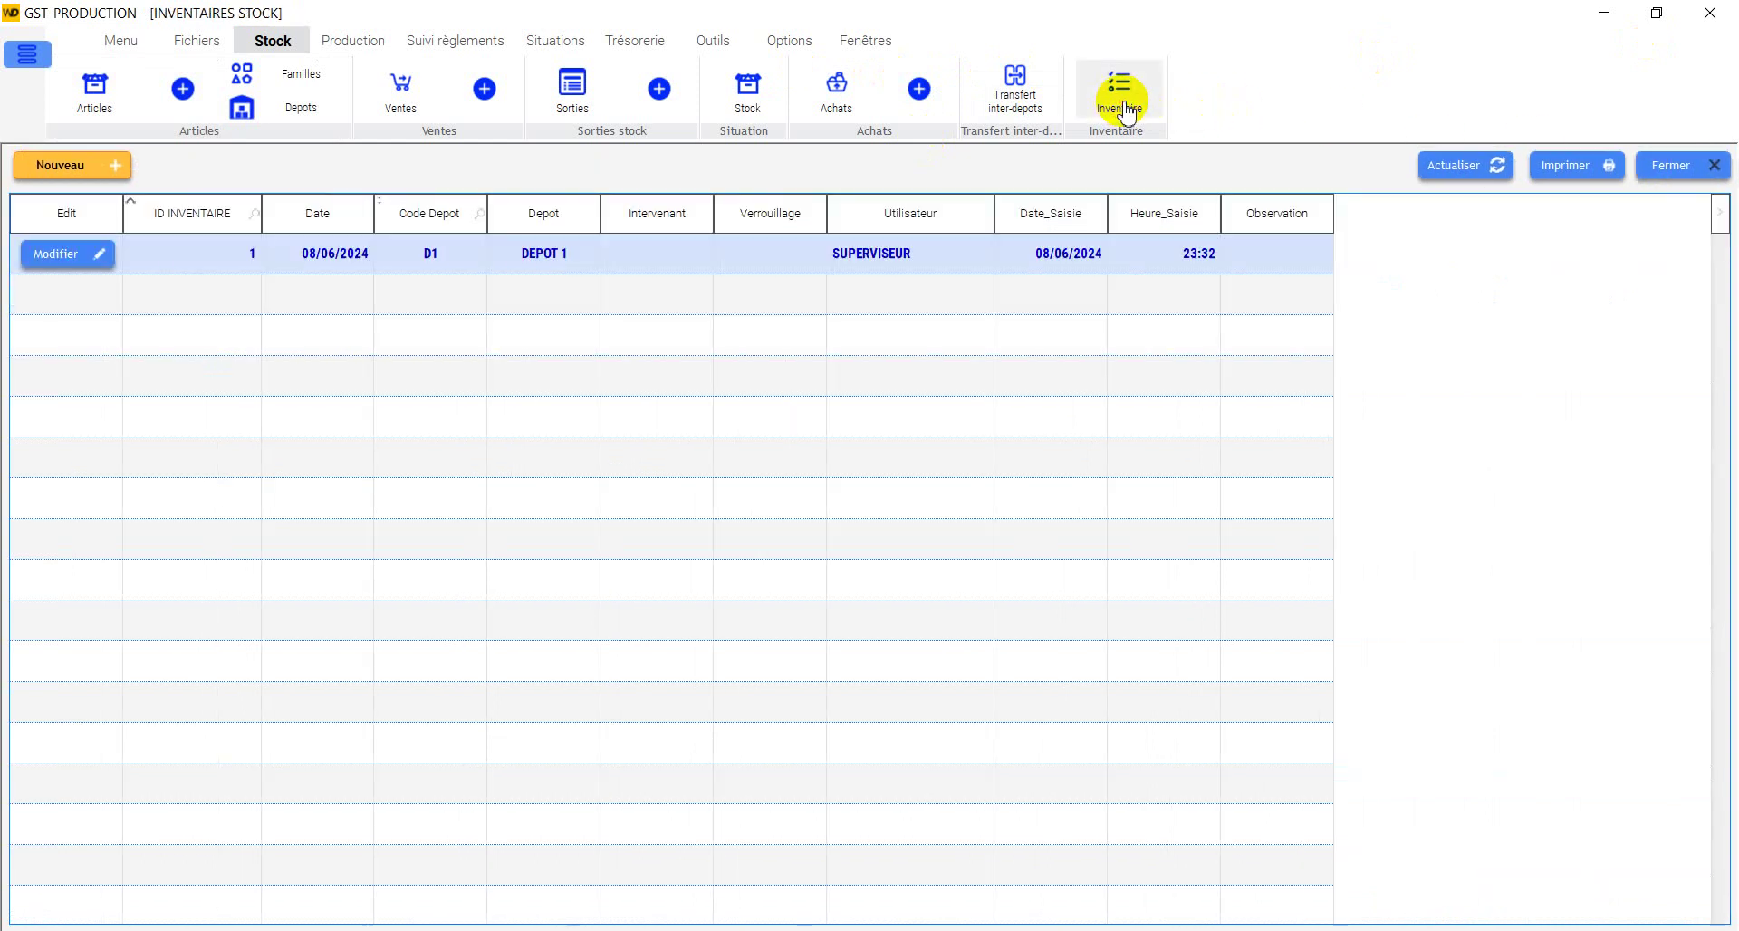
pyautogui.click(1681, 173)
pyautogui.click(1684, 176)
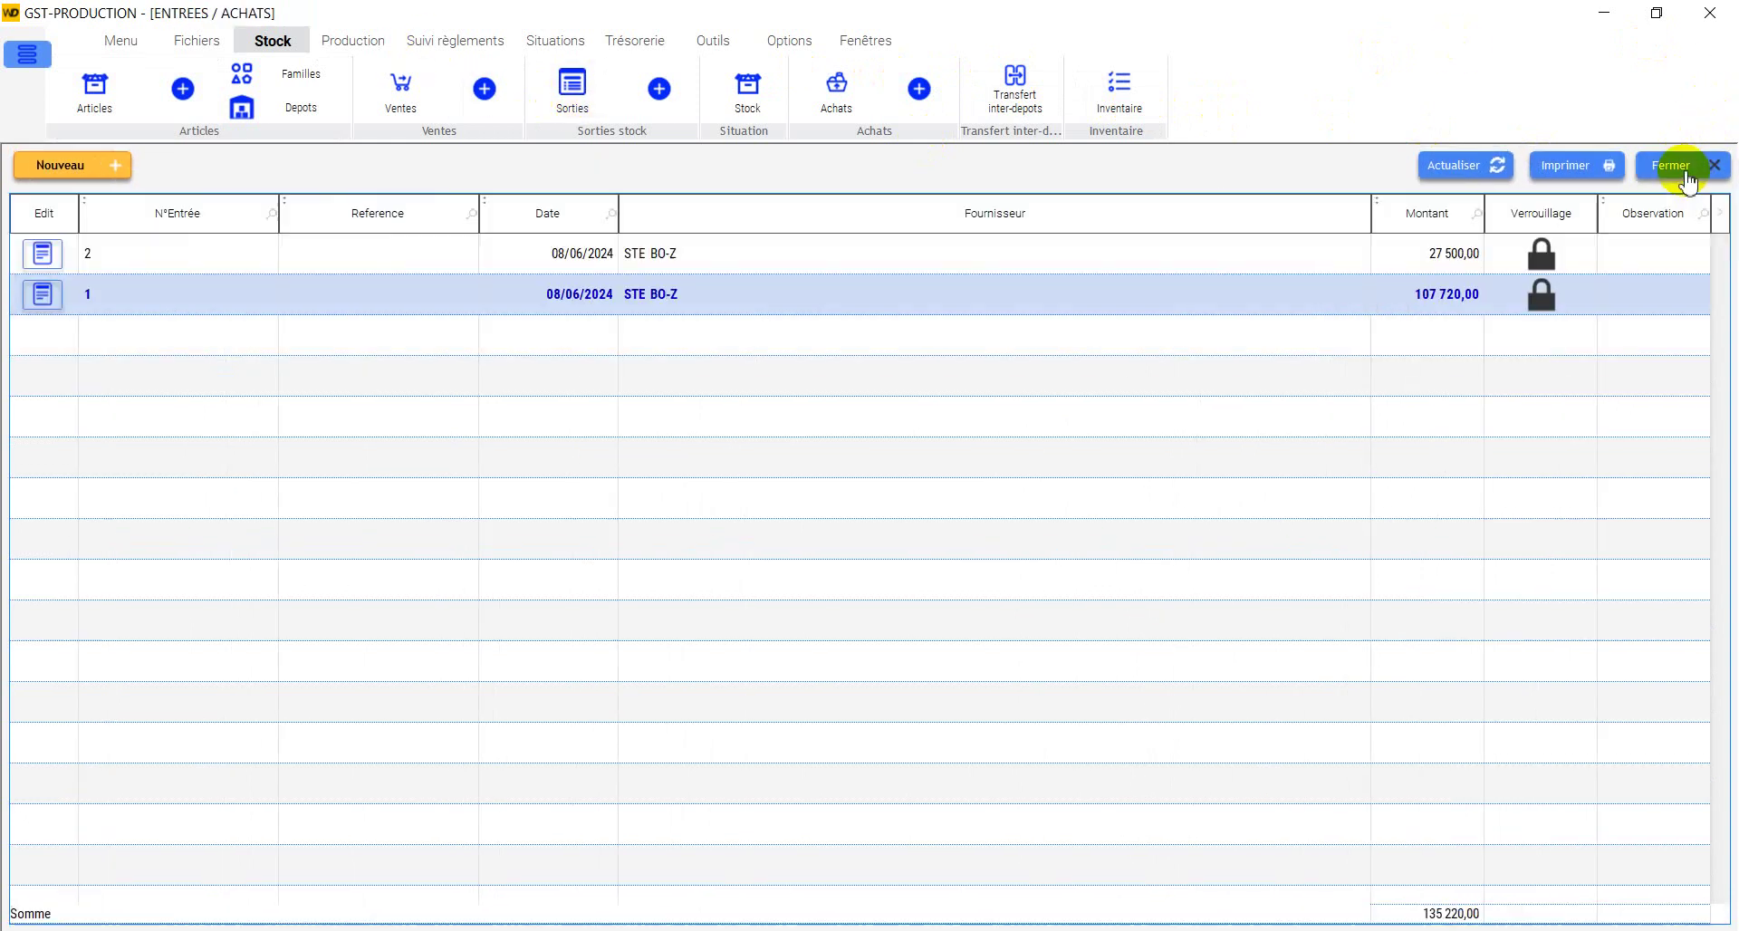
pyautogui.click(1692, 172)
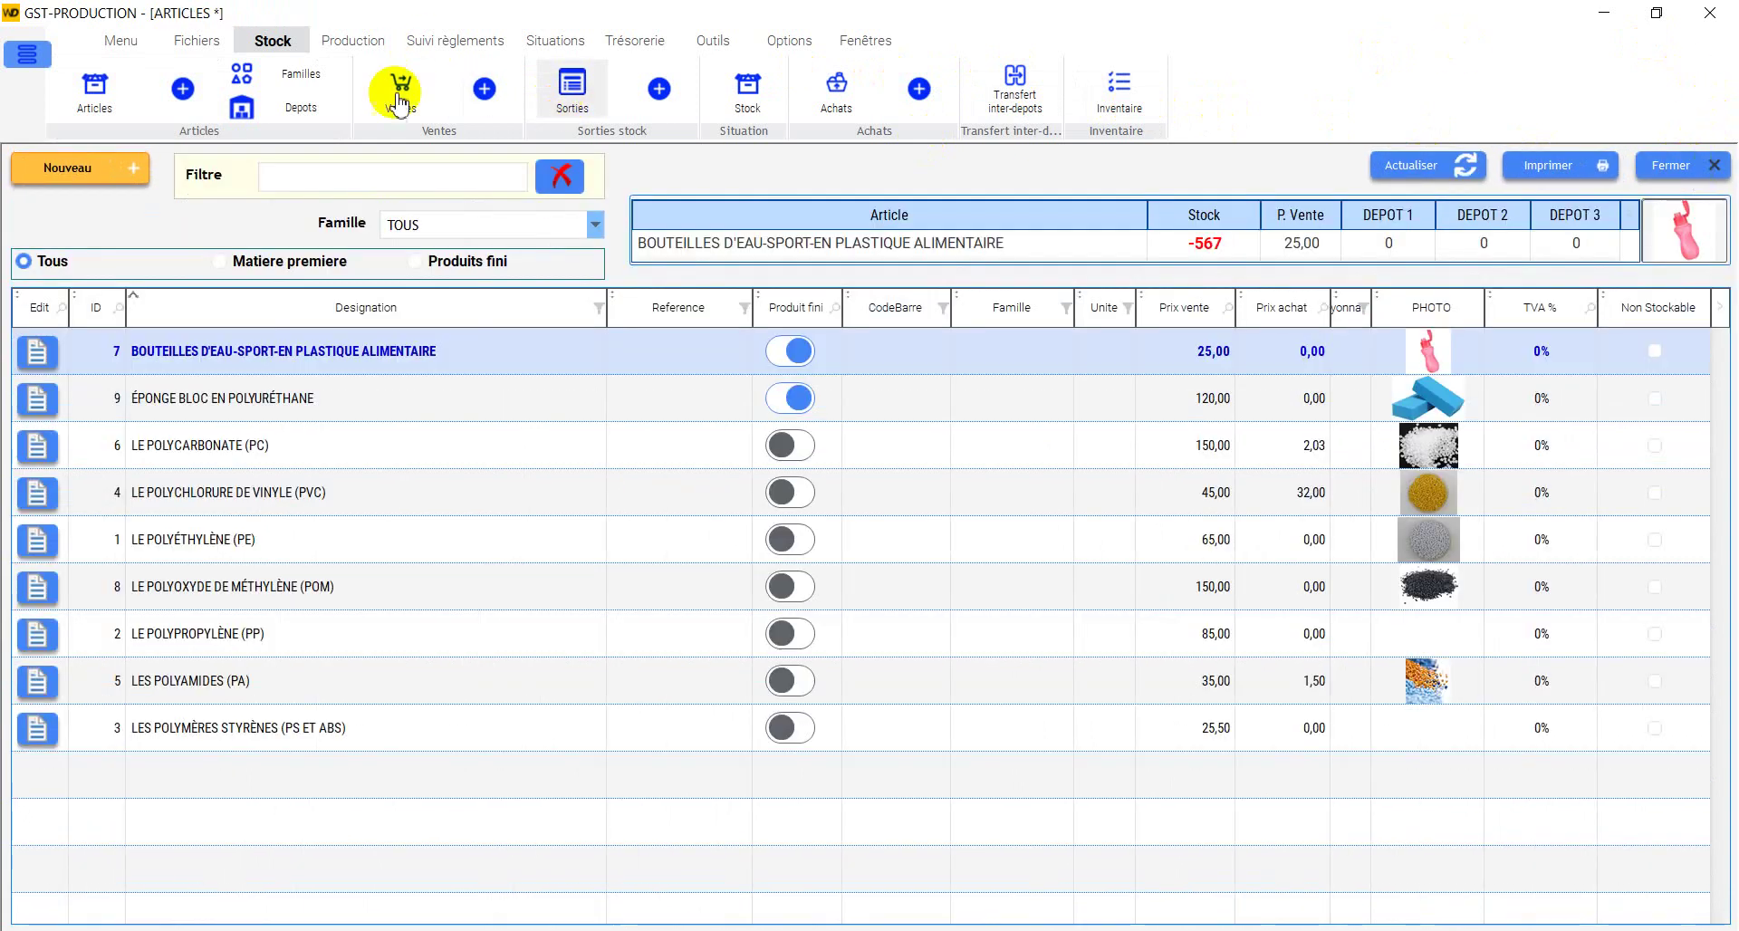
# Step: Open the customer orders under Production, filter them by COMMANDE, PREPARATION, EN COURS, TERMINE and ANNULE, and restore TOUS
pyautogui.click(354, 41)
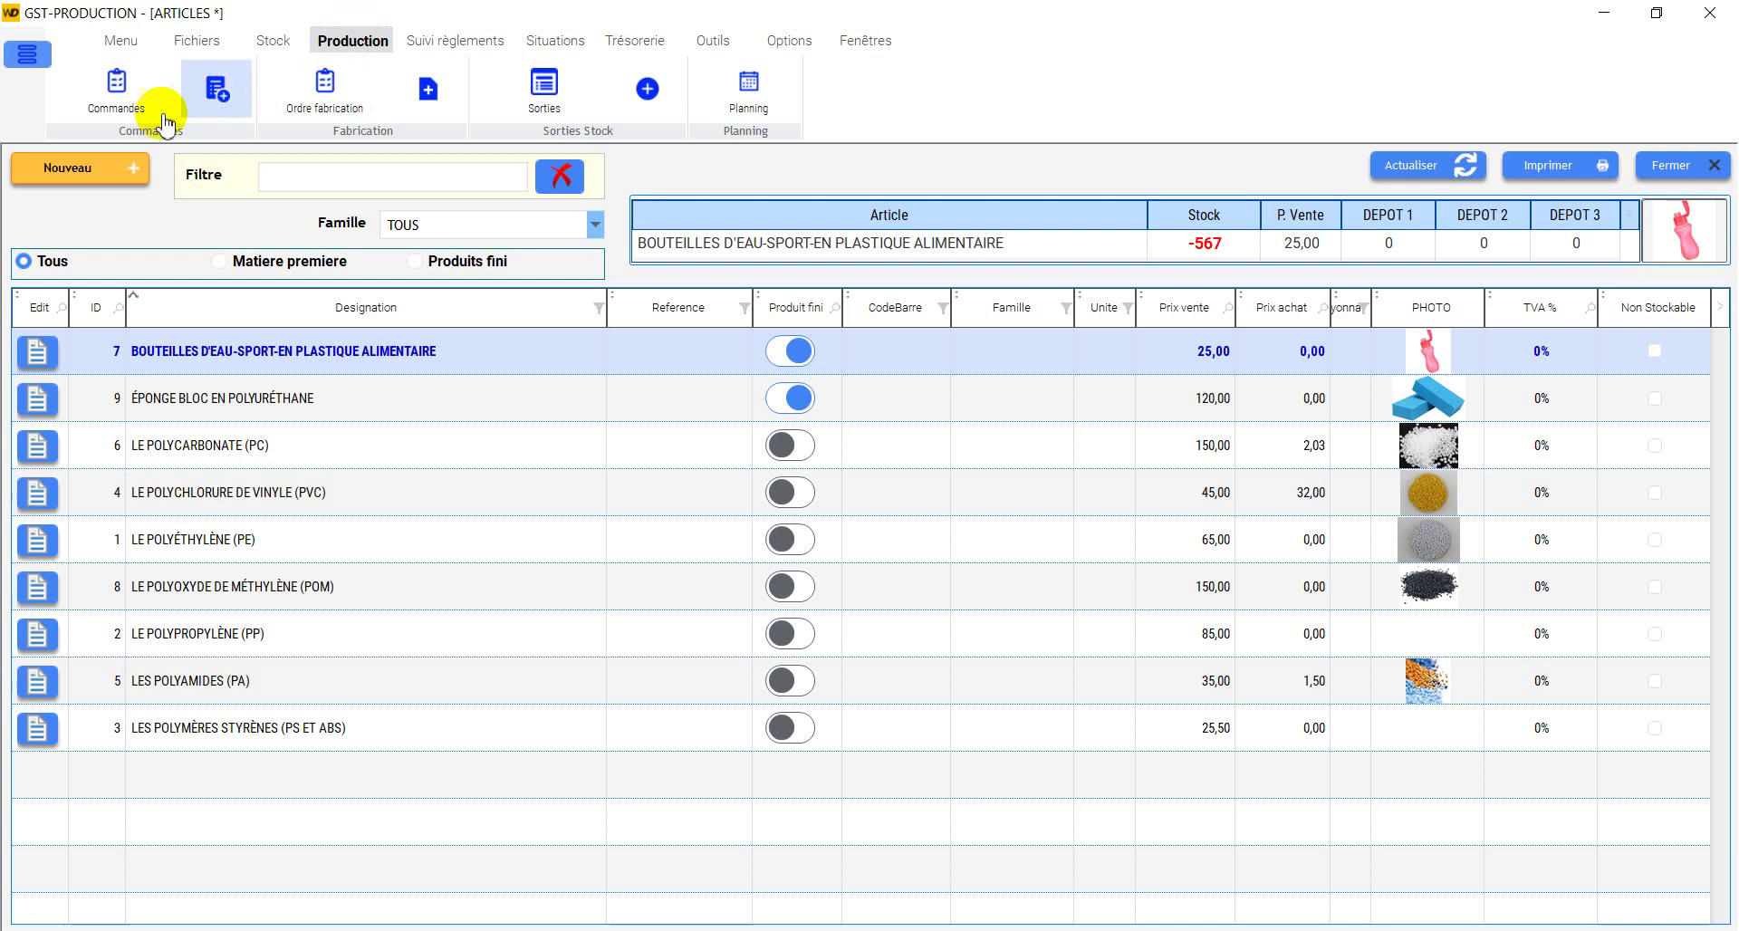
pyautogui.click(118, 86)
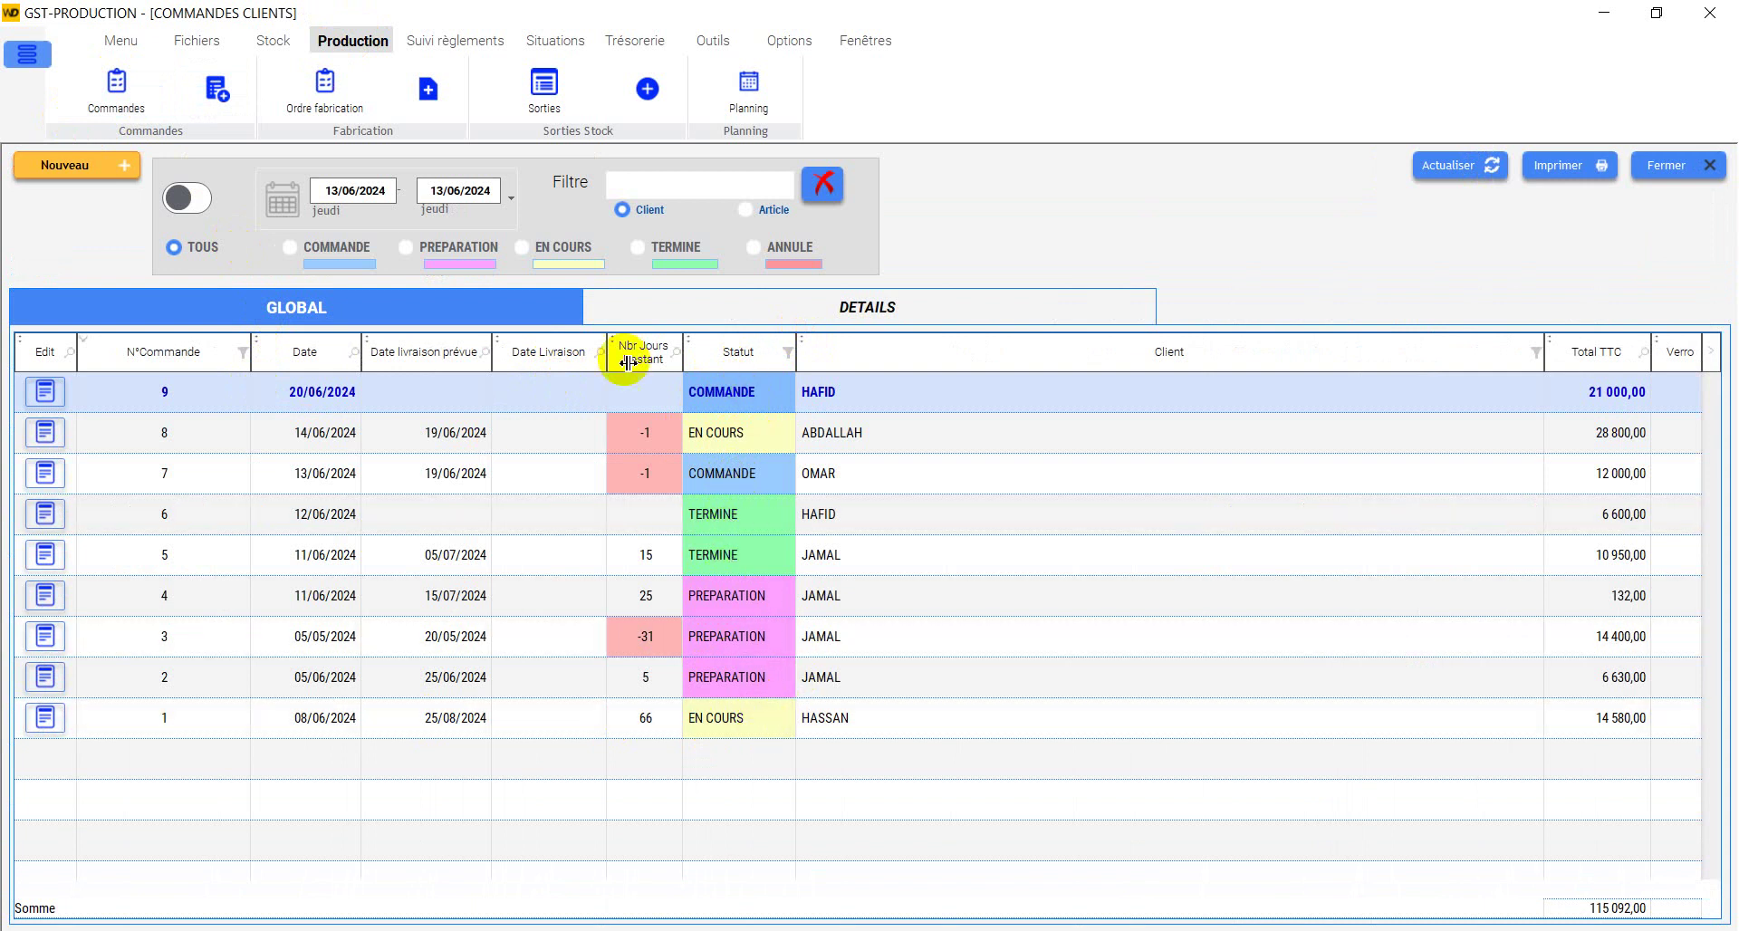
pyautogui.click(290, 248)
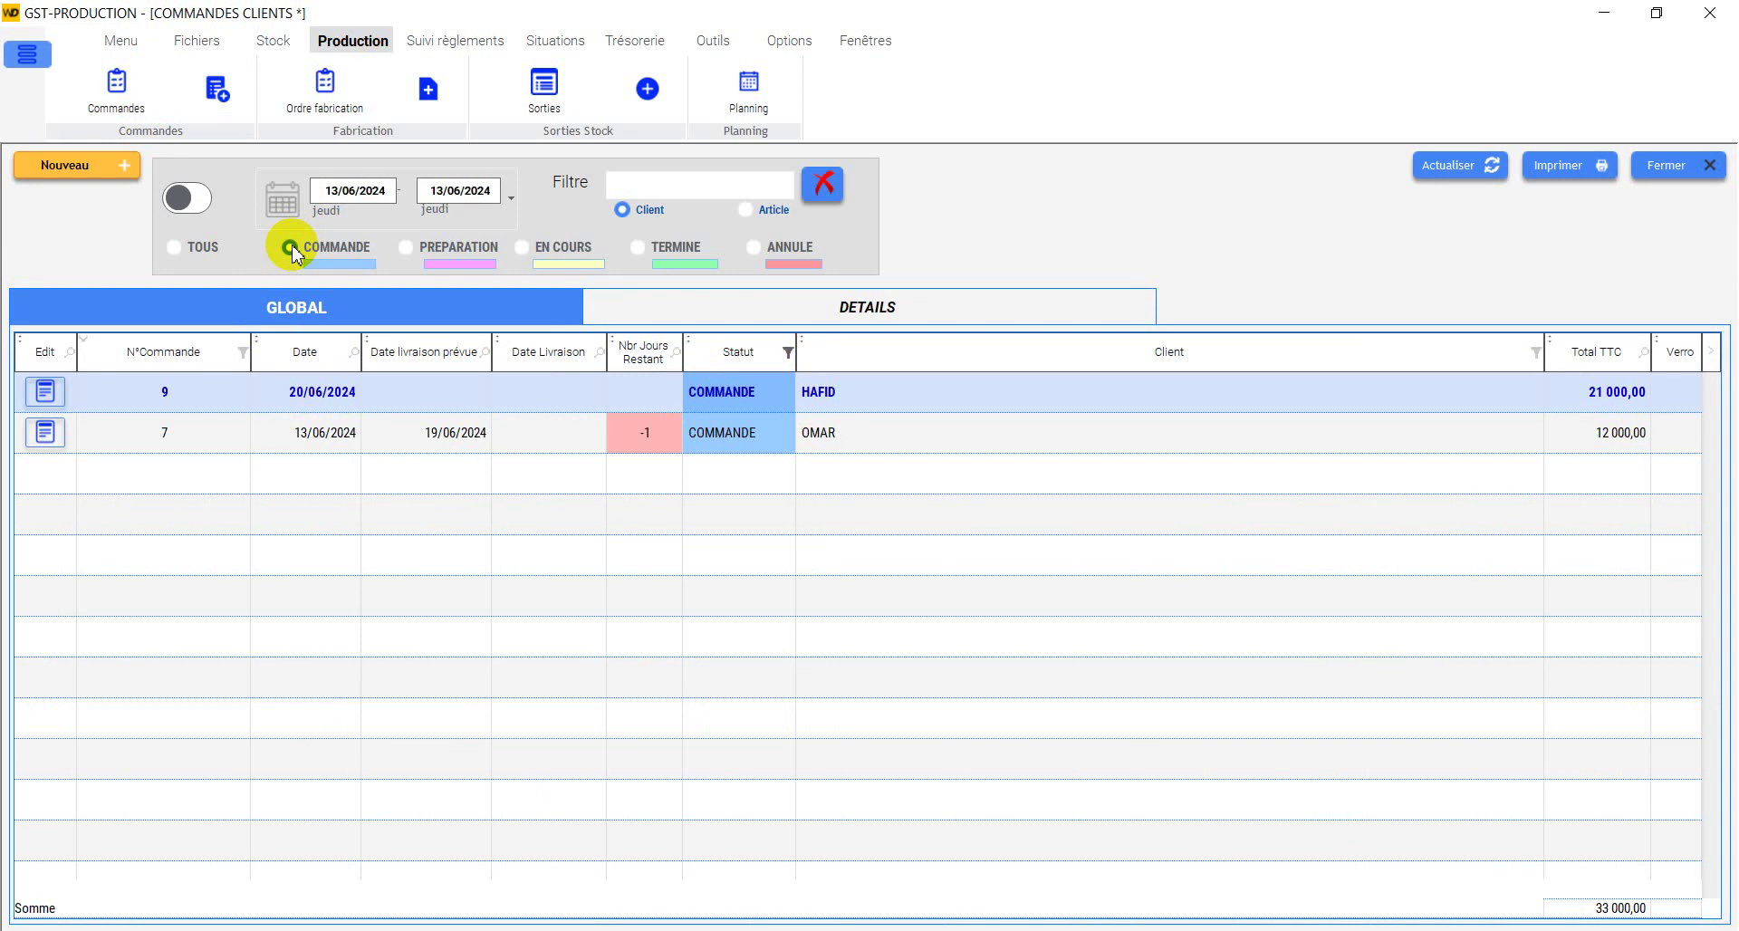
pyautogui.click(447, 250)
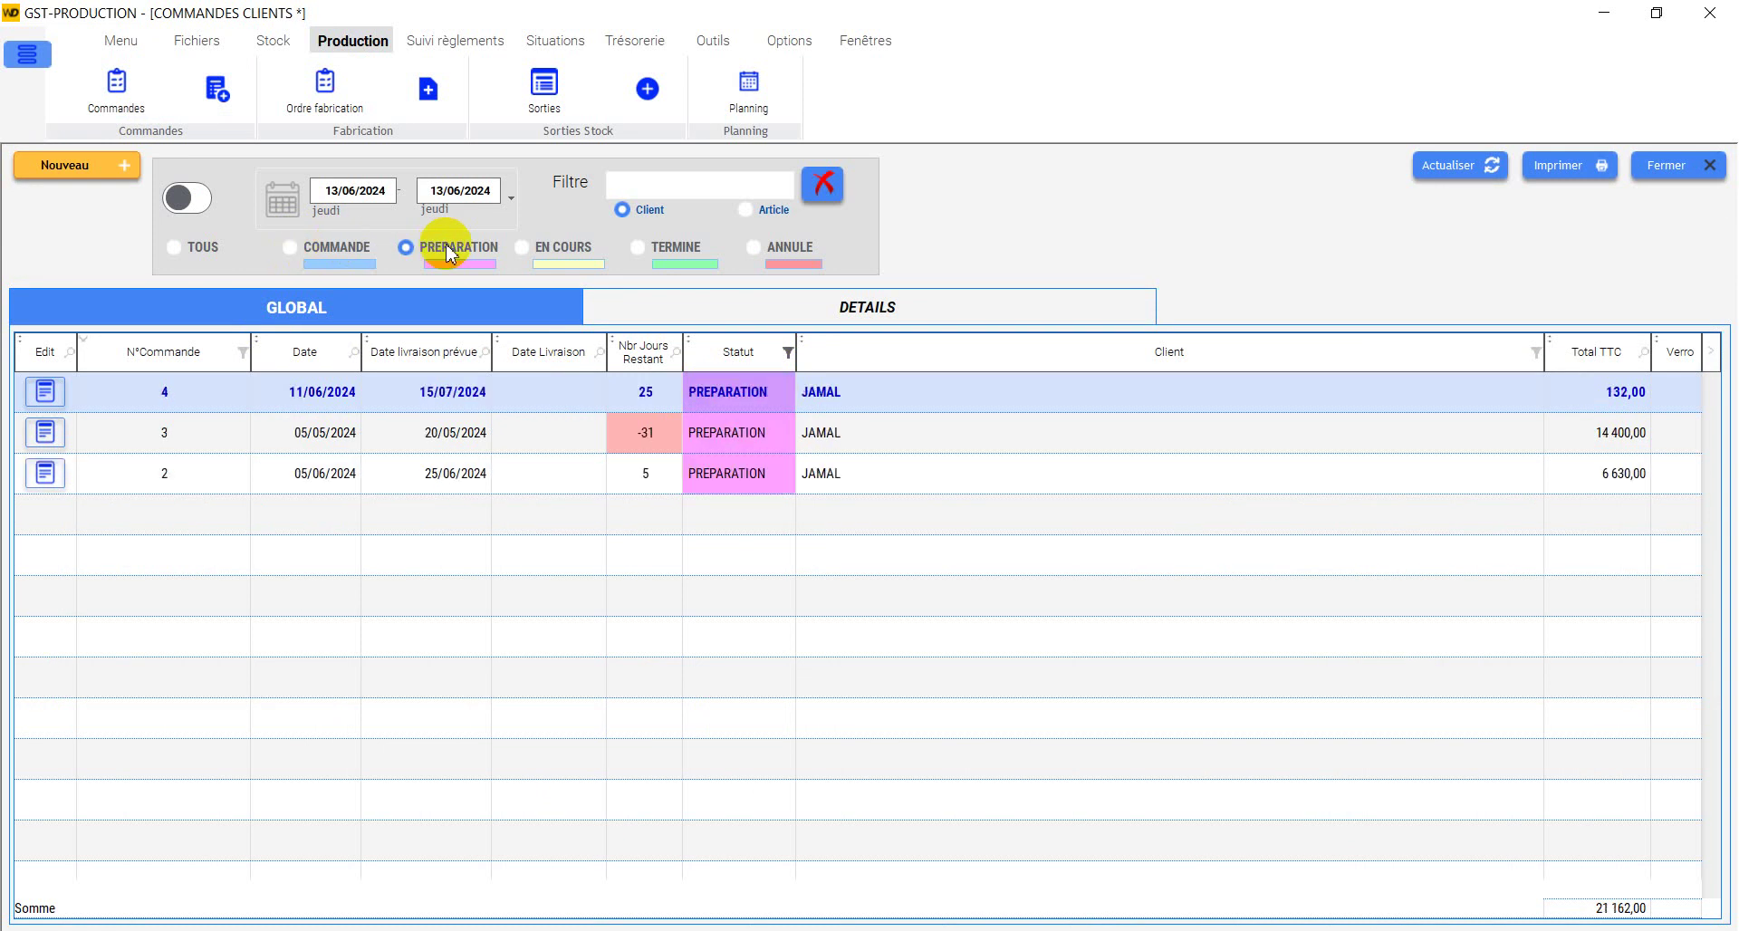
pyautogui.click(571, 250)
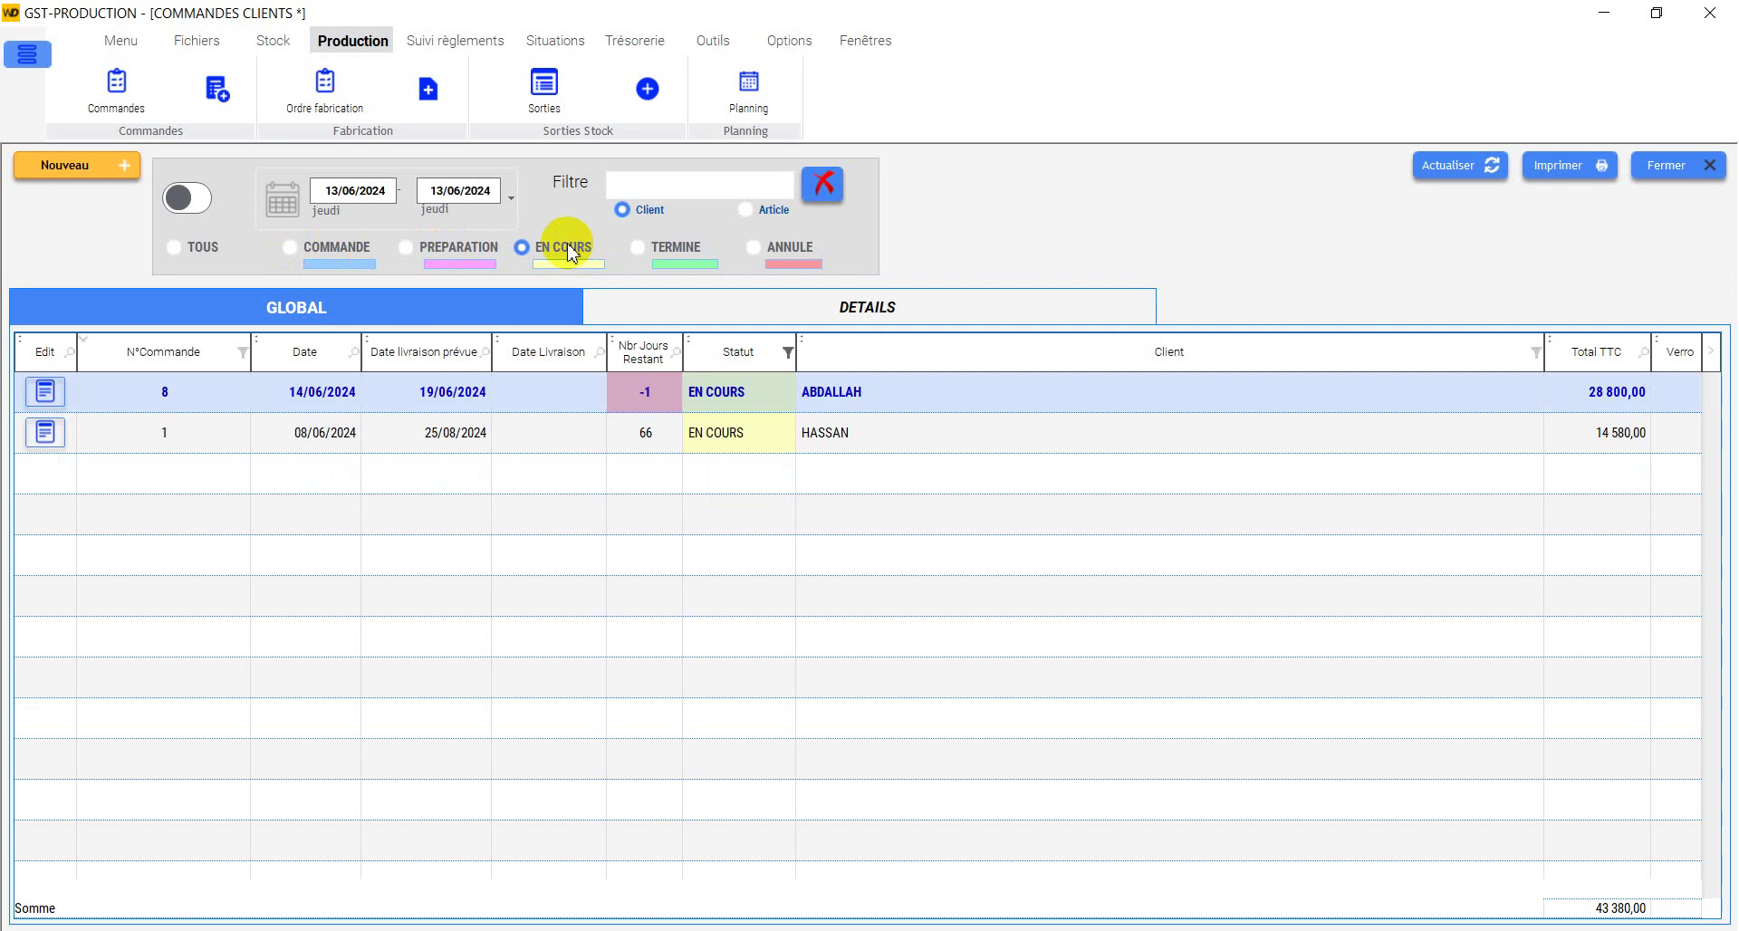
pyautogui.click(671, 253)
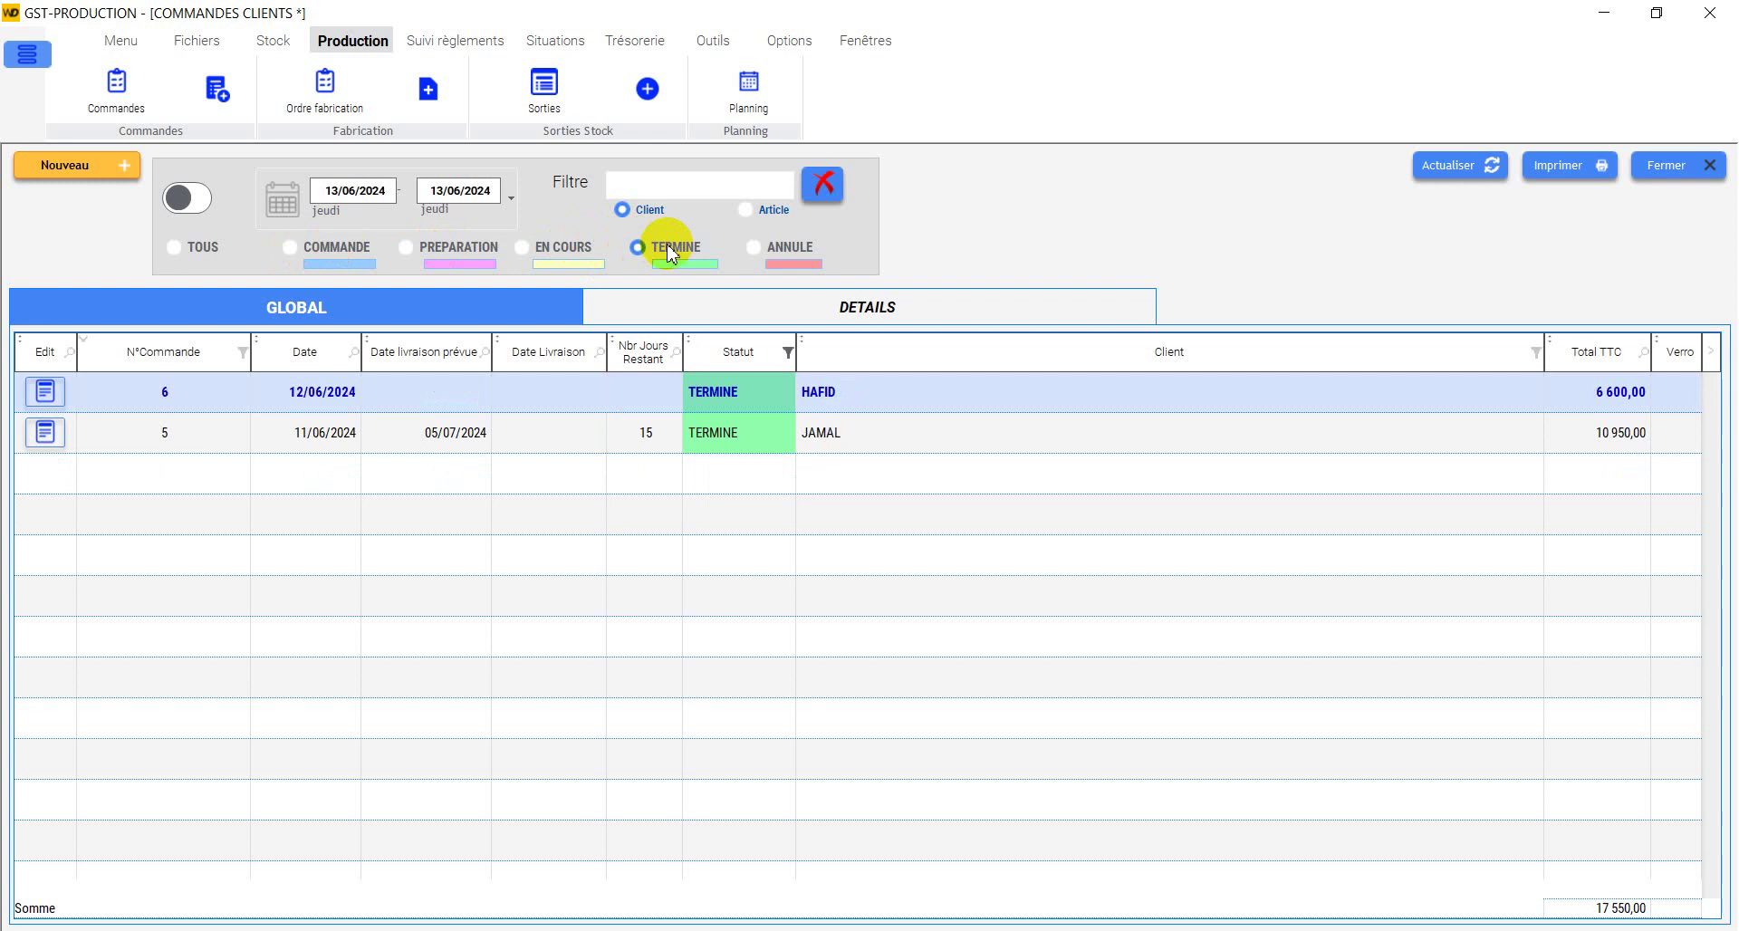
pyautogui.click(758, 254)
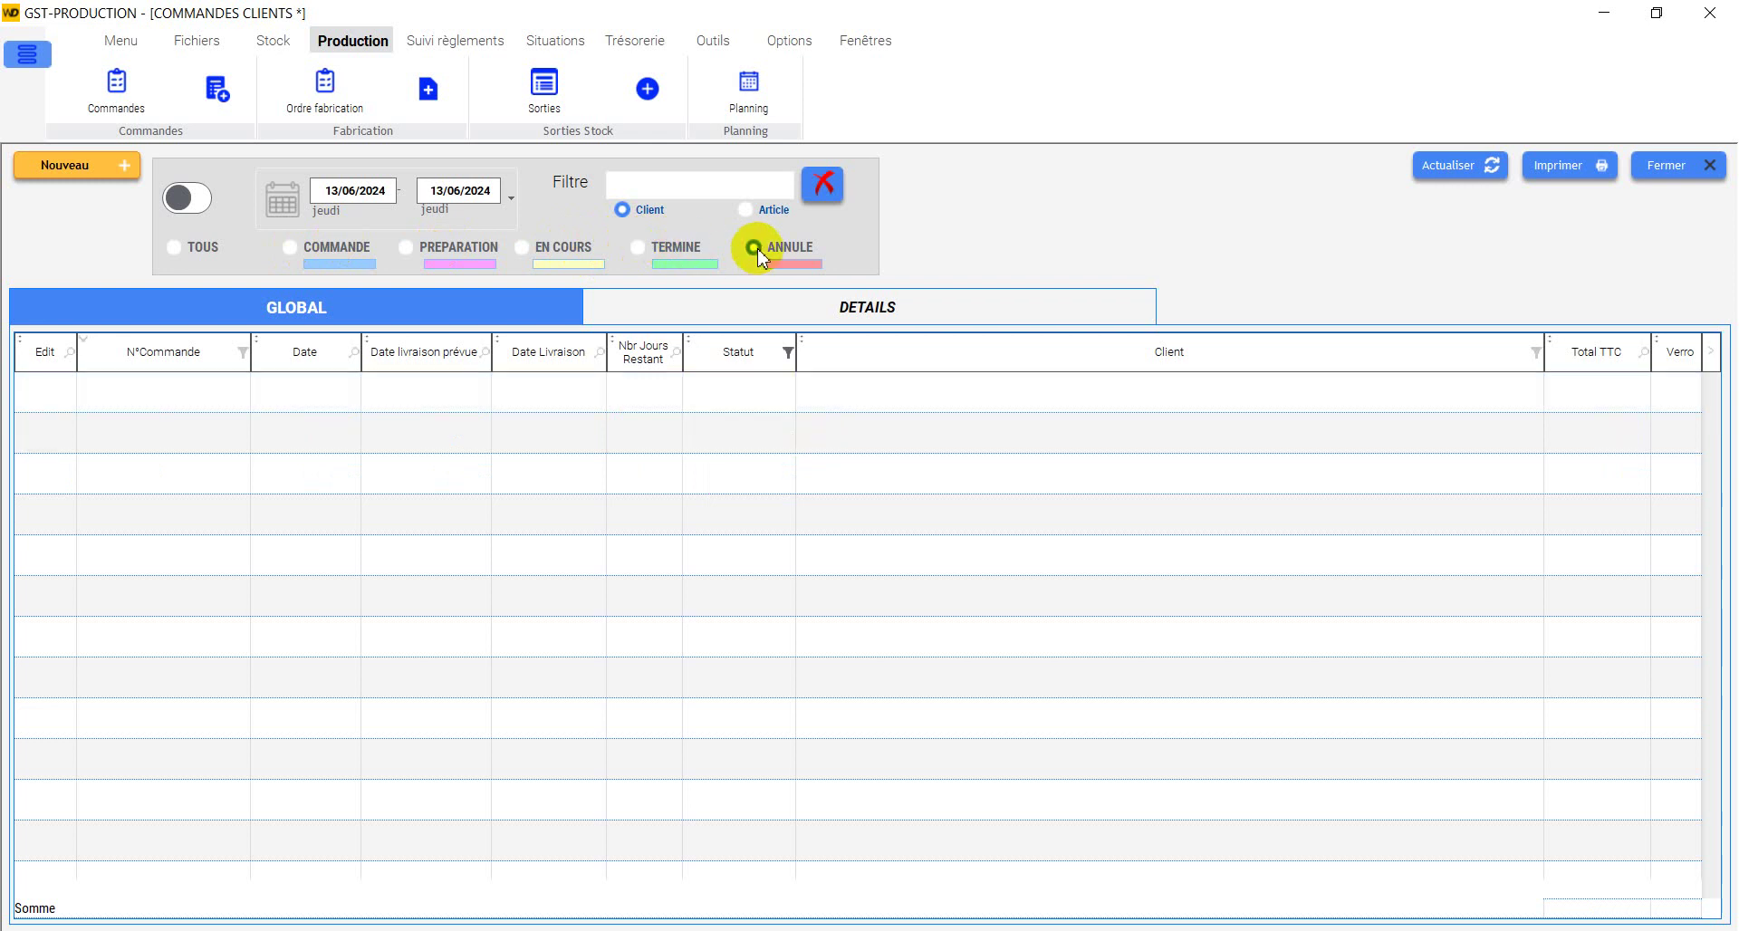
pyautogui.click(666, 256)
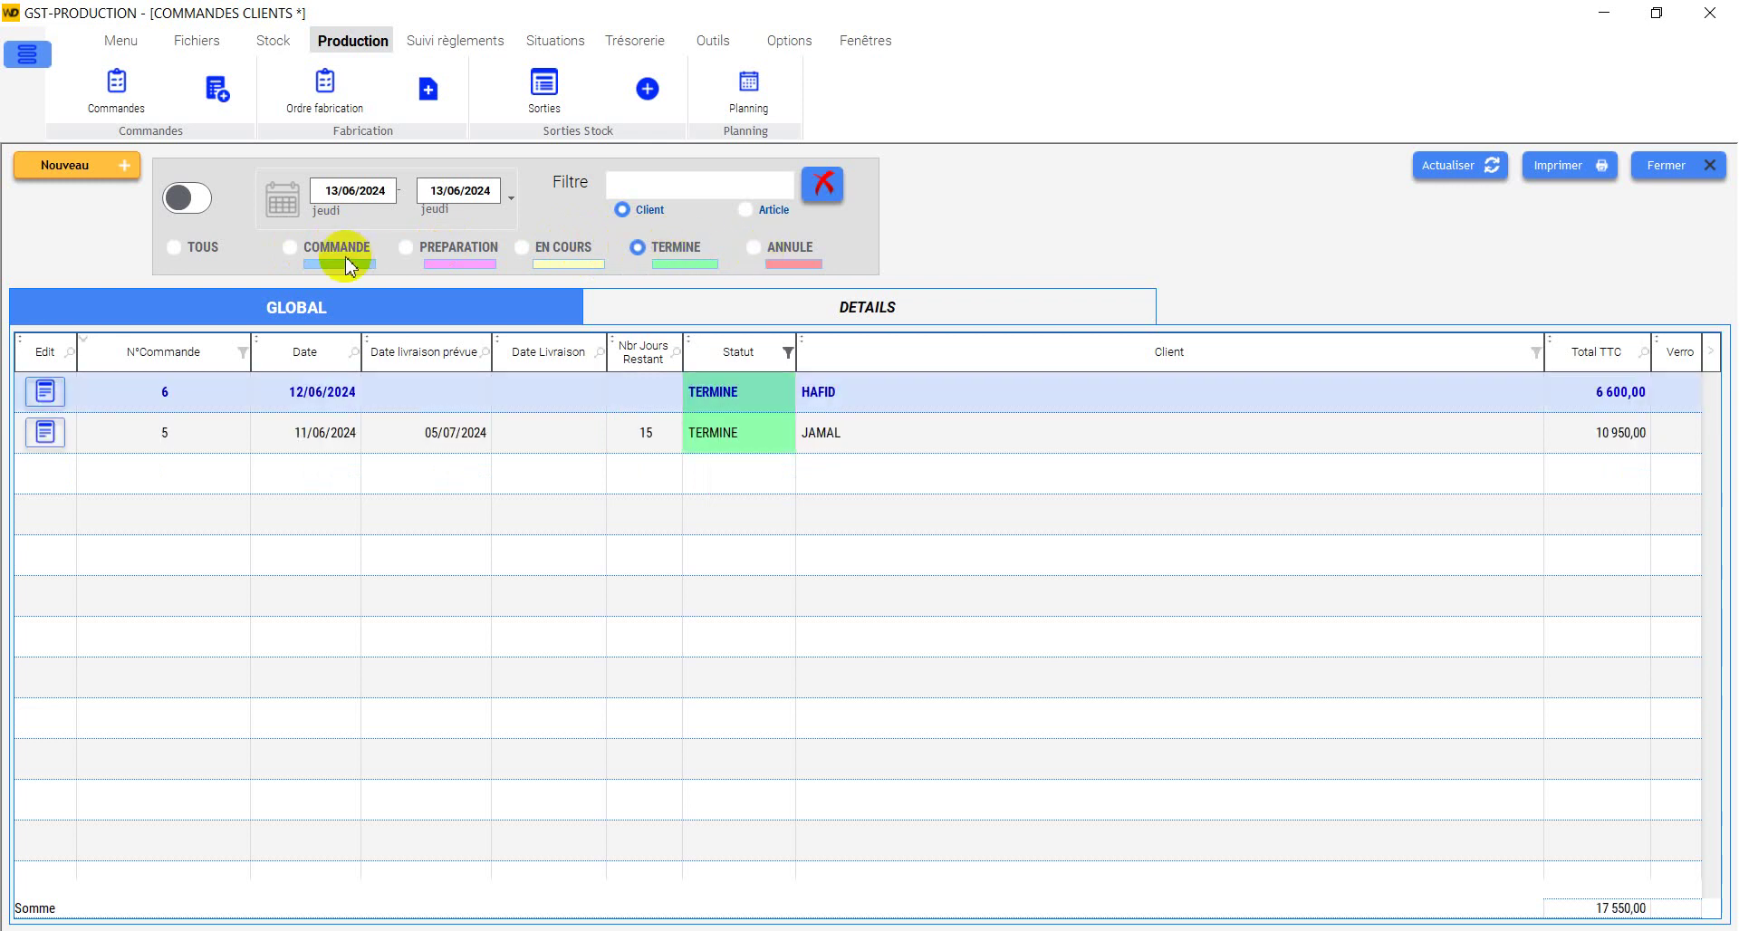
pyautogui.click(212, 247)
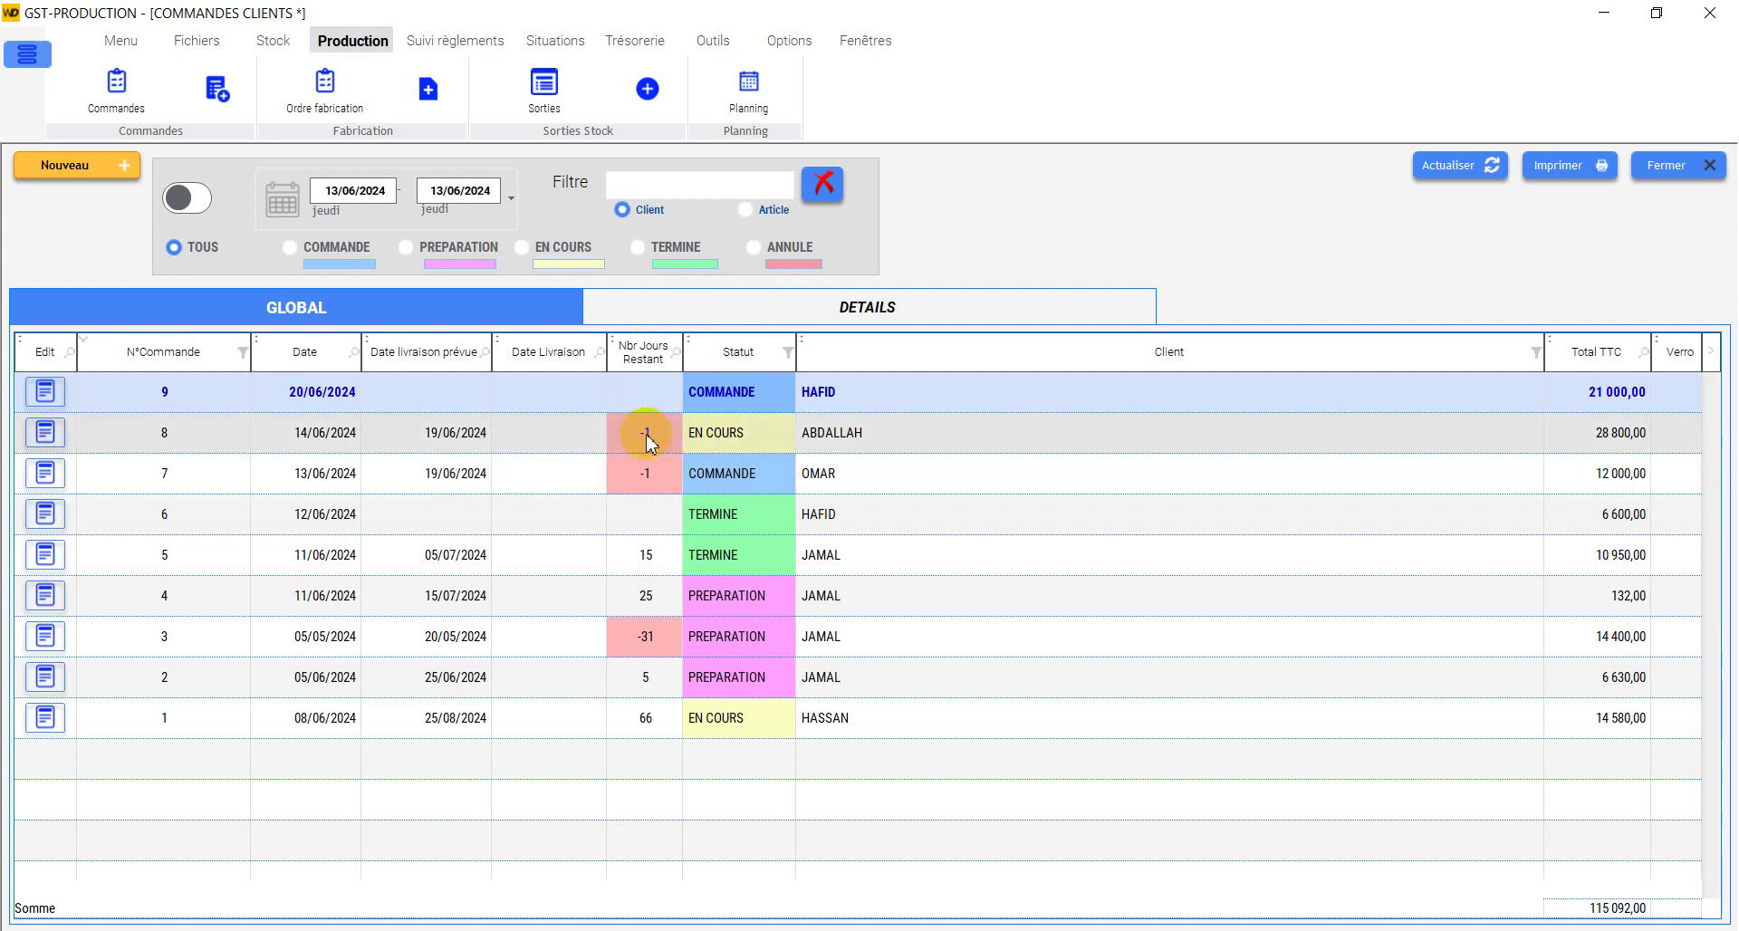
# Step: Examine the detailed order lines, including fabrication numbers and quantities produced for an EN COURS and a TERMINE order, and close the orders
pyautogui.click(868, 308)
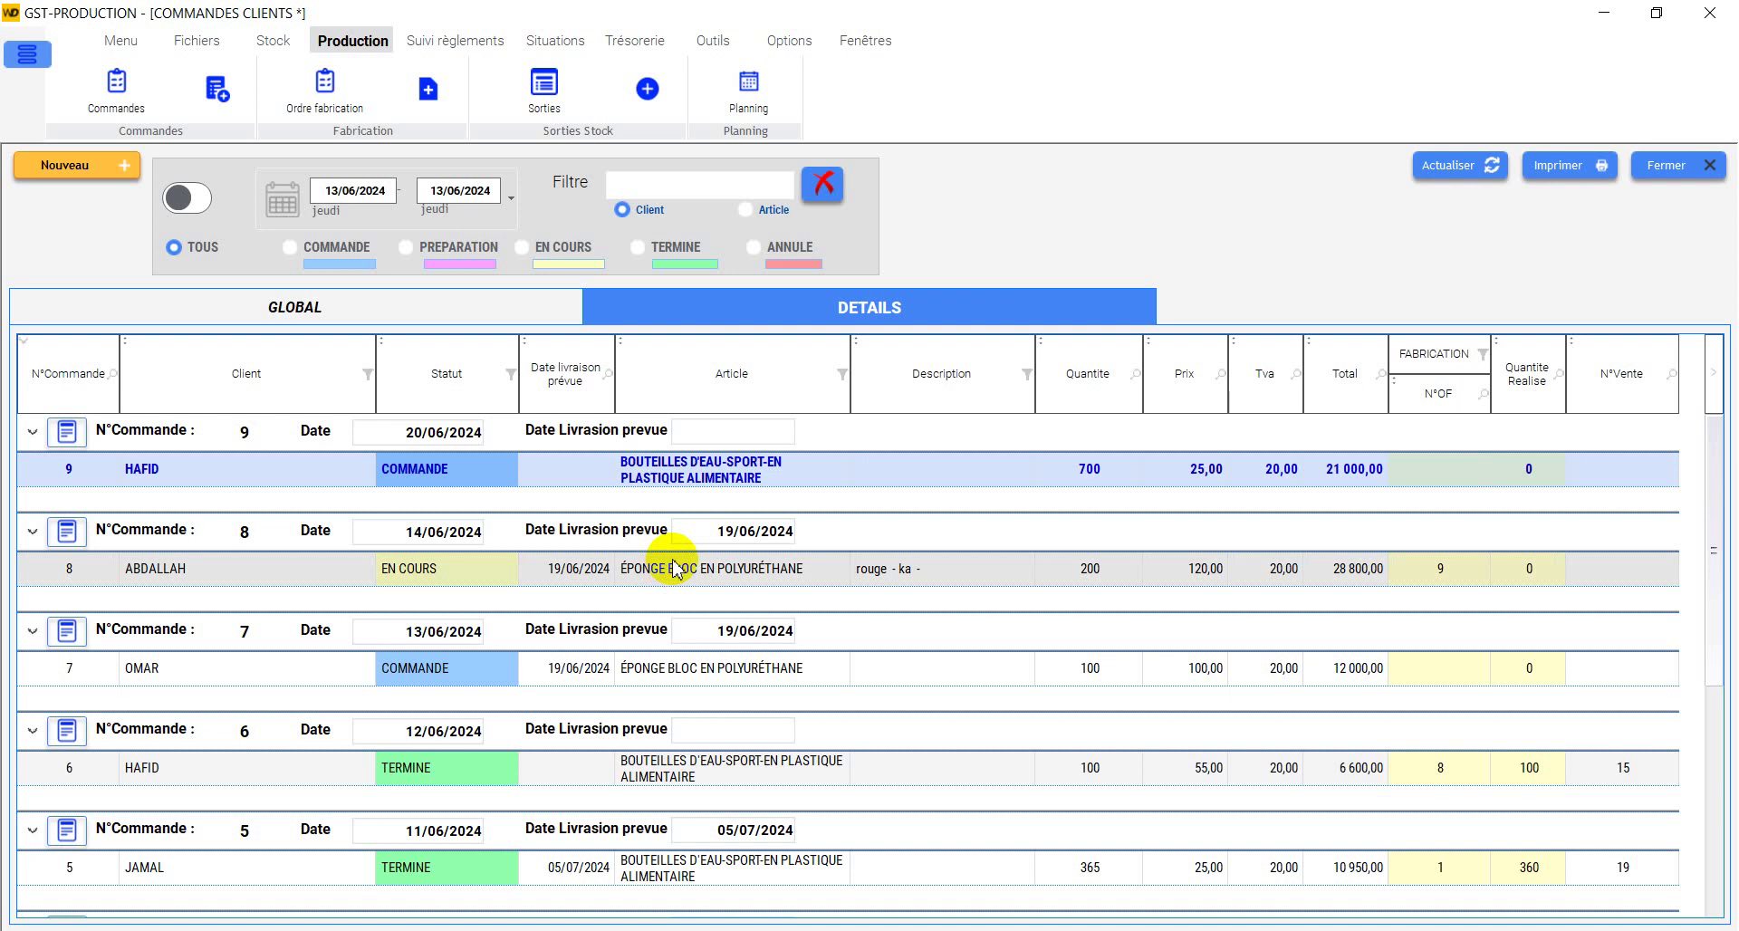
pyautogui.scroll(-3, 672, 569)
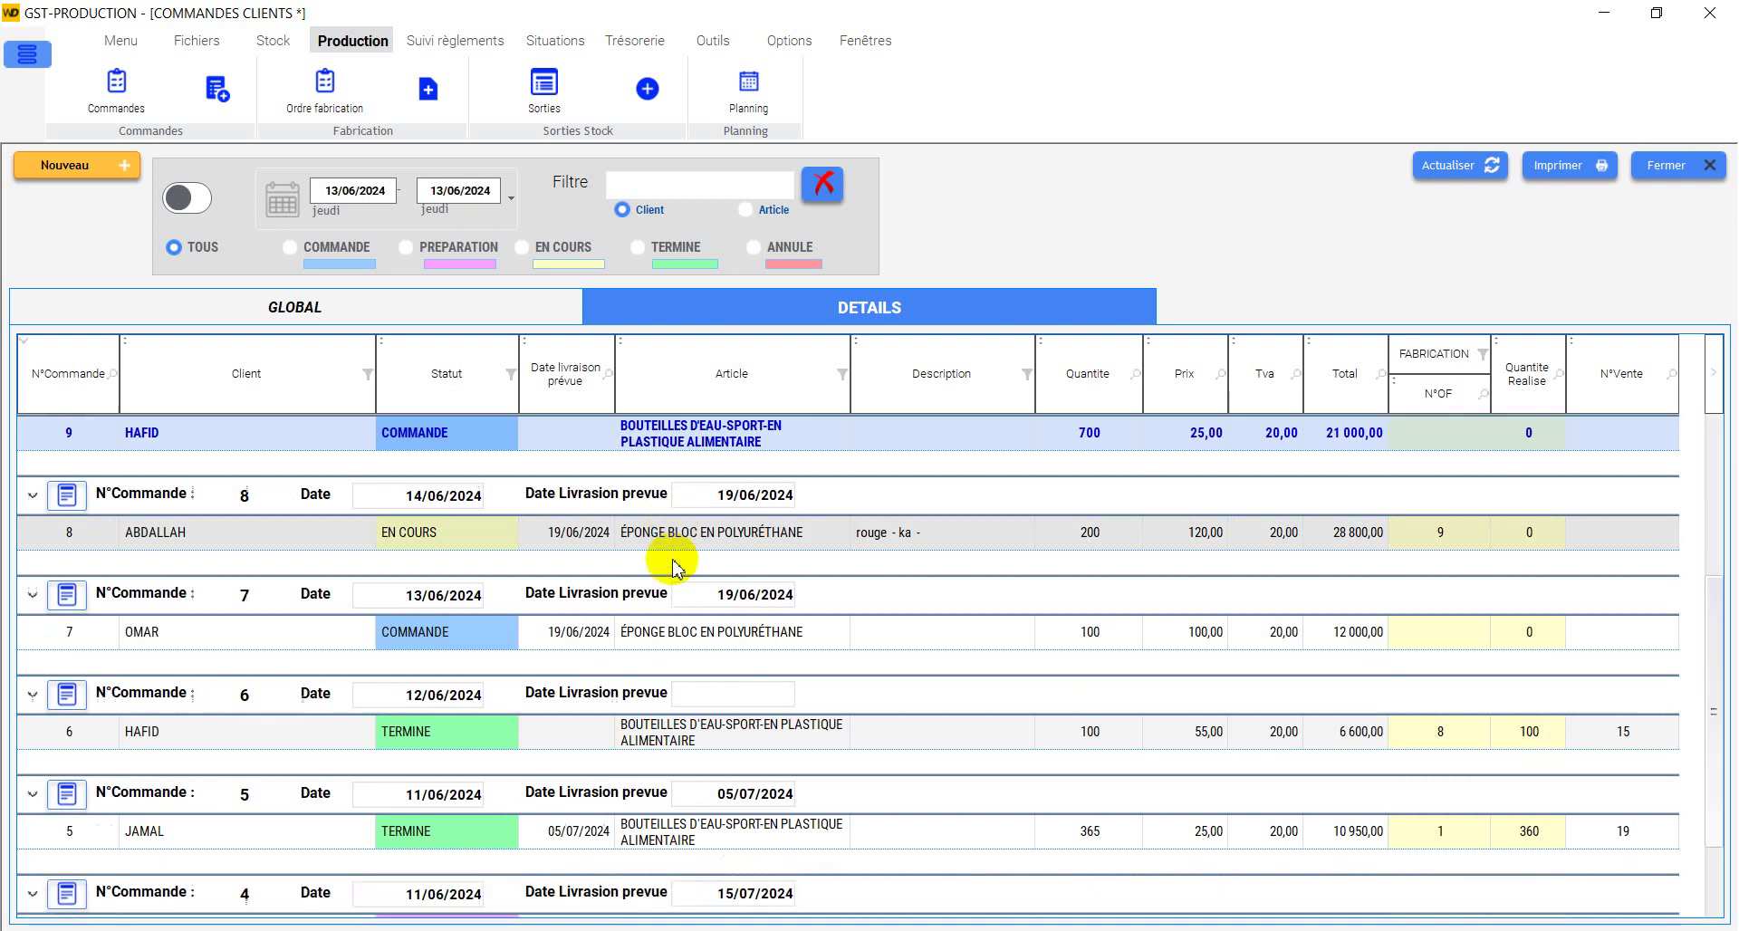
pyautogui.scroll(3, 672, 569)
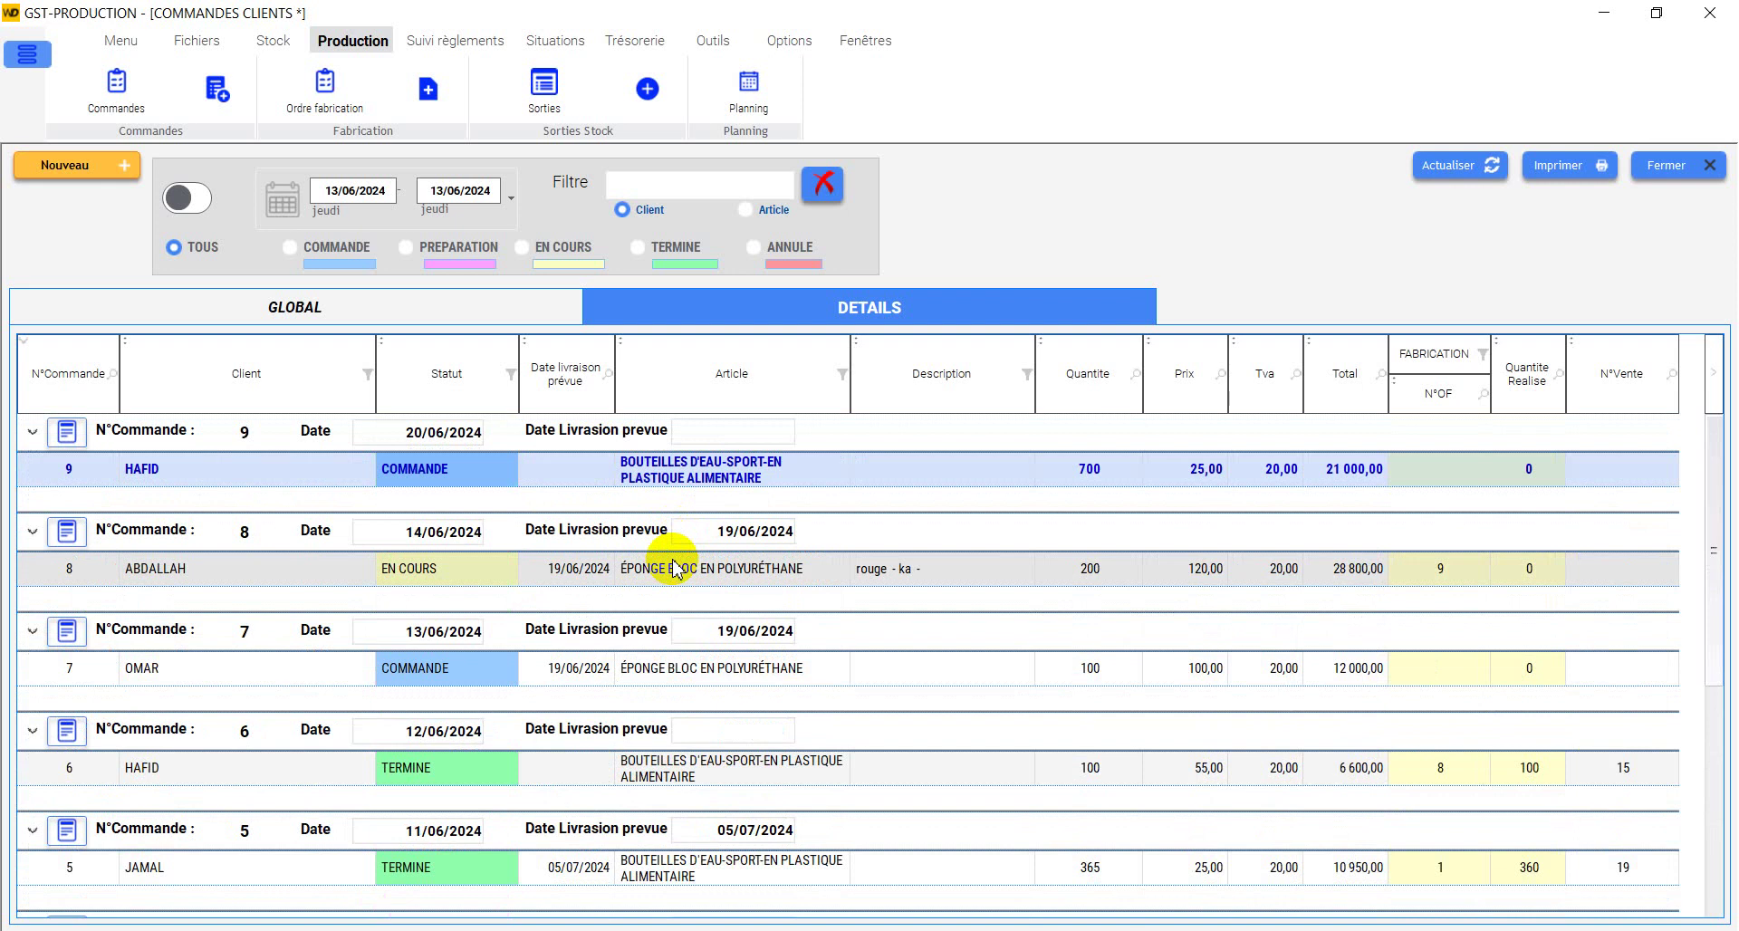
pyautogui.click(1422, 573)
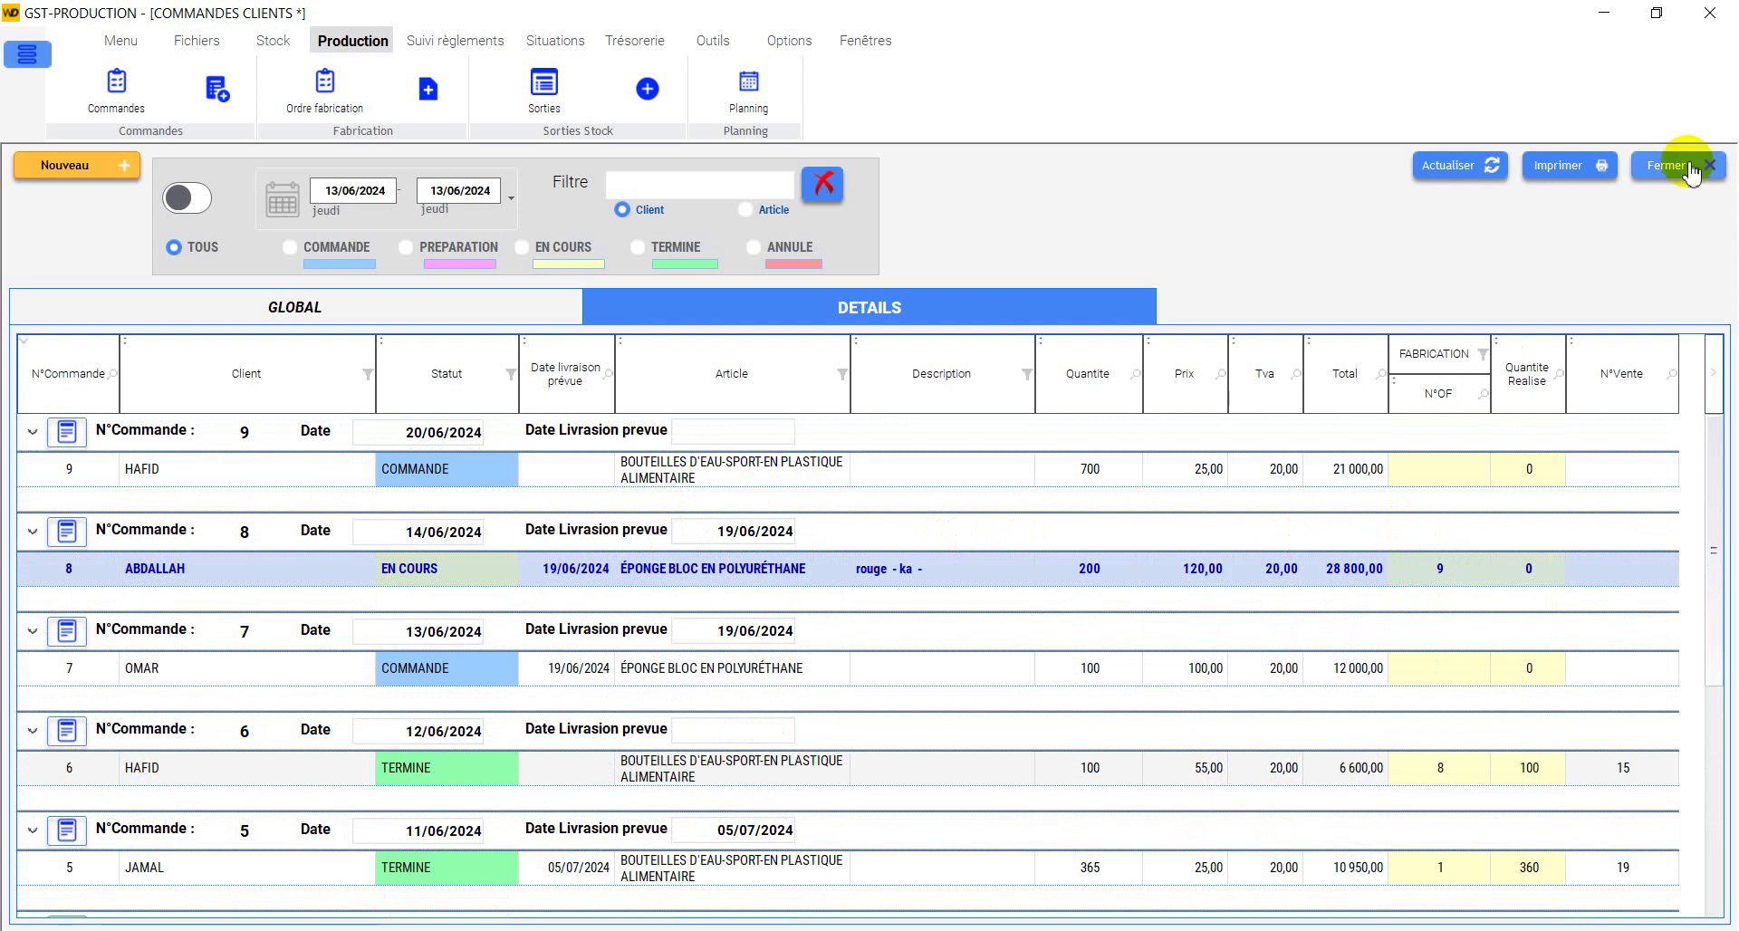
pyautogui.click(1494, 770)
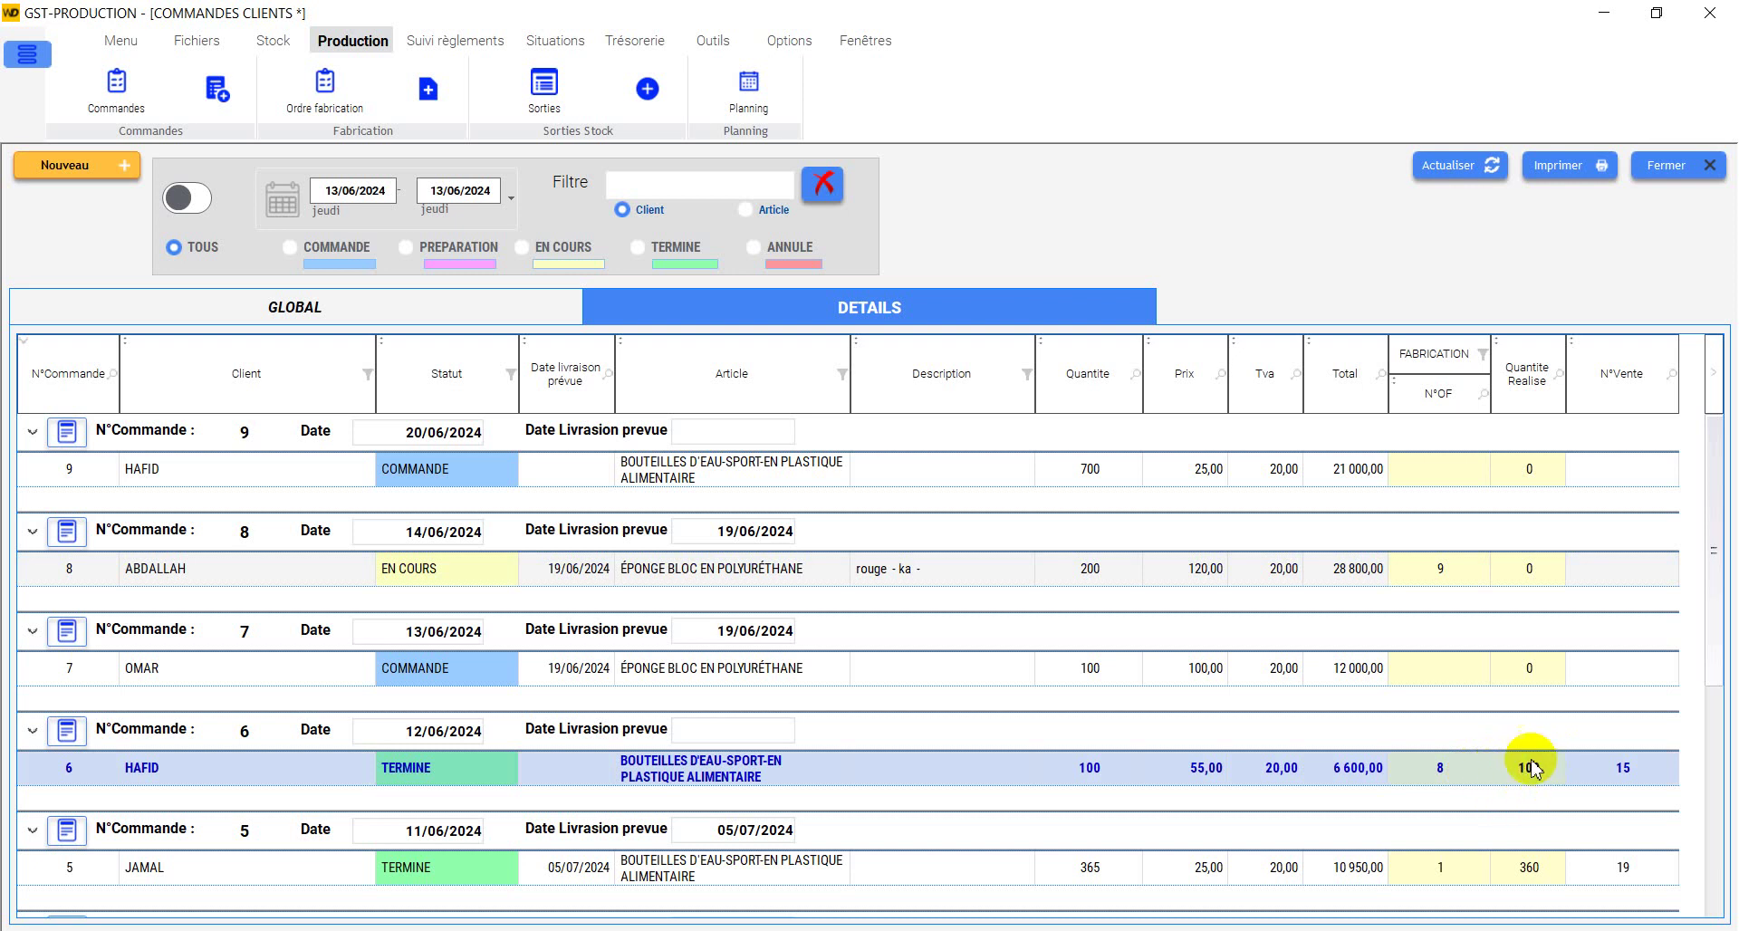
pyautogui.click(1667, 168)
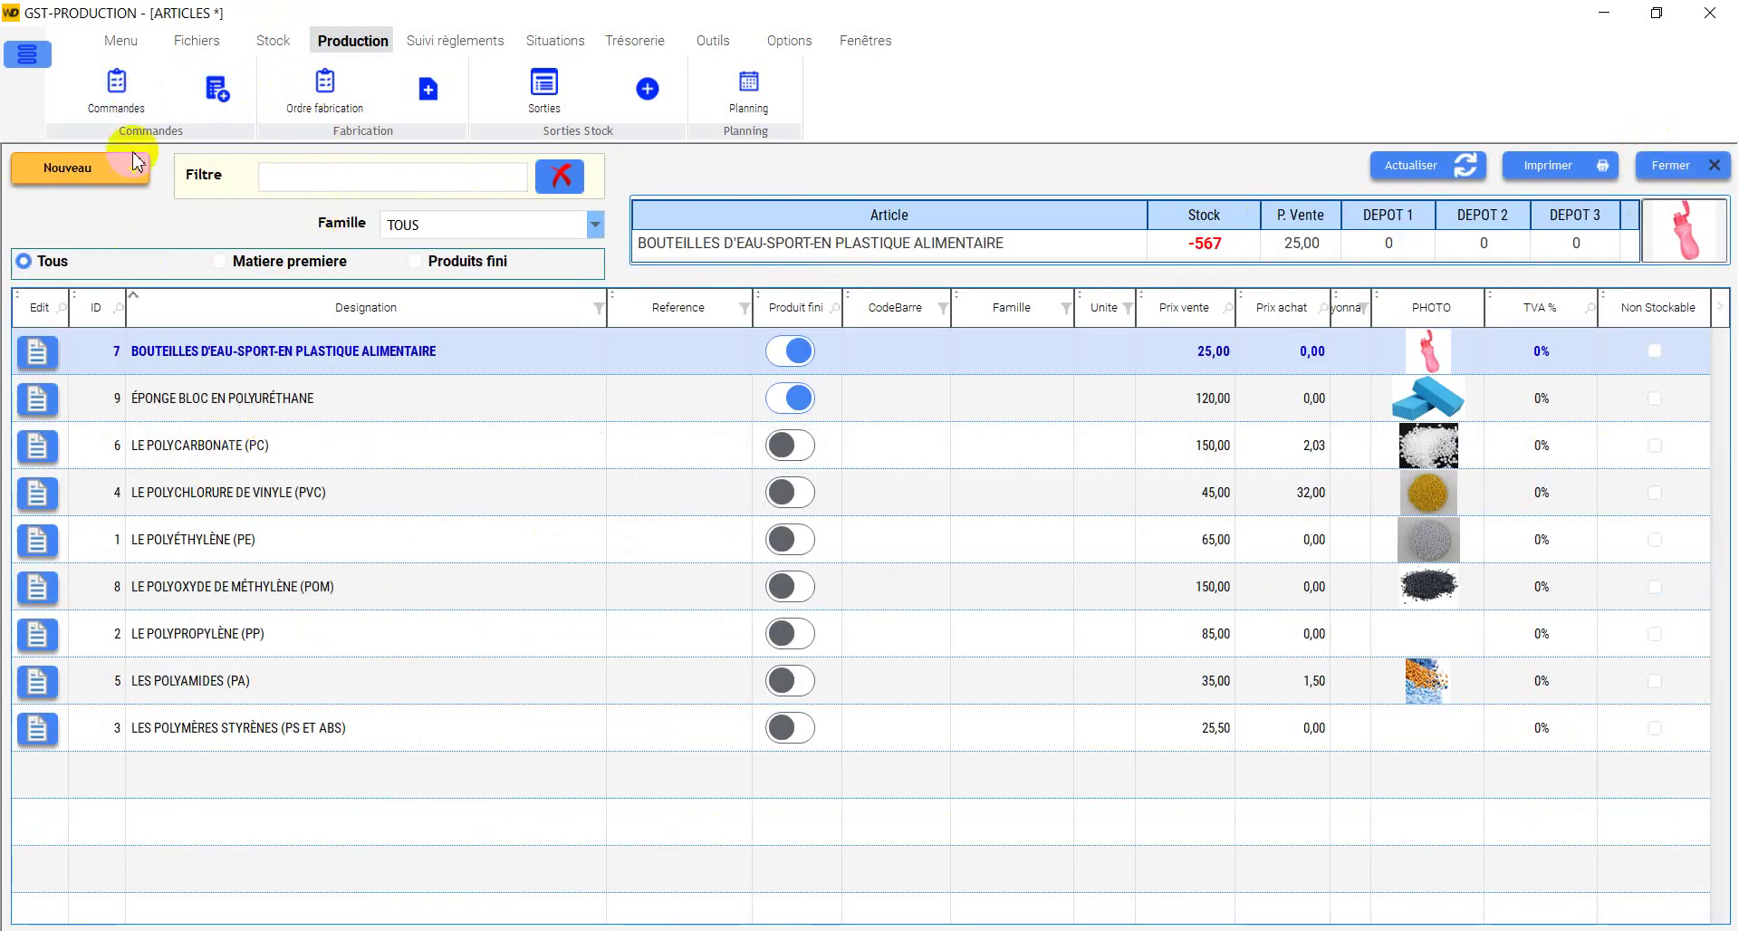
# Step: Reopen the customer orders, open the last listed EN COURS order and select its ÉPONGE BLOC EN POLYURÉTHANE line
pyautogui.click(114, 90)
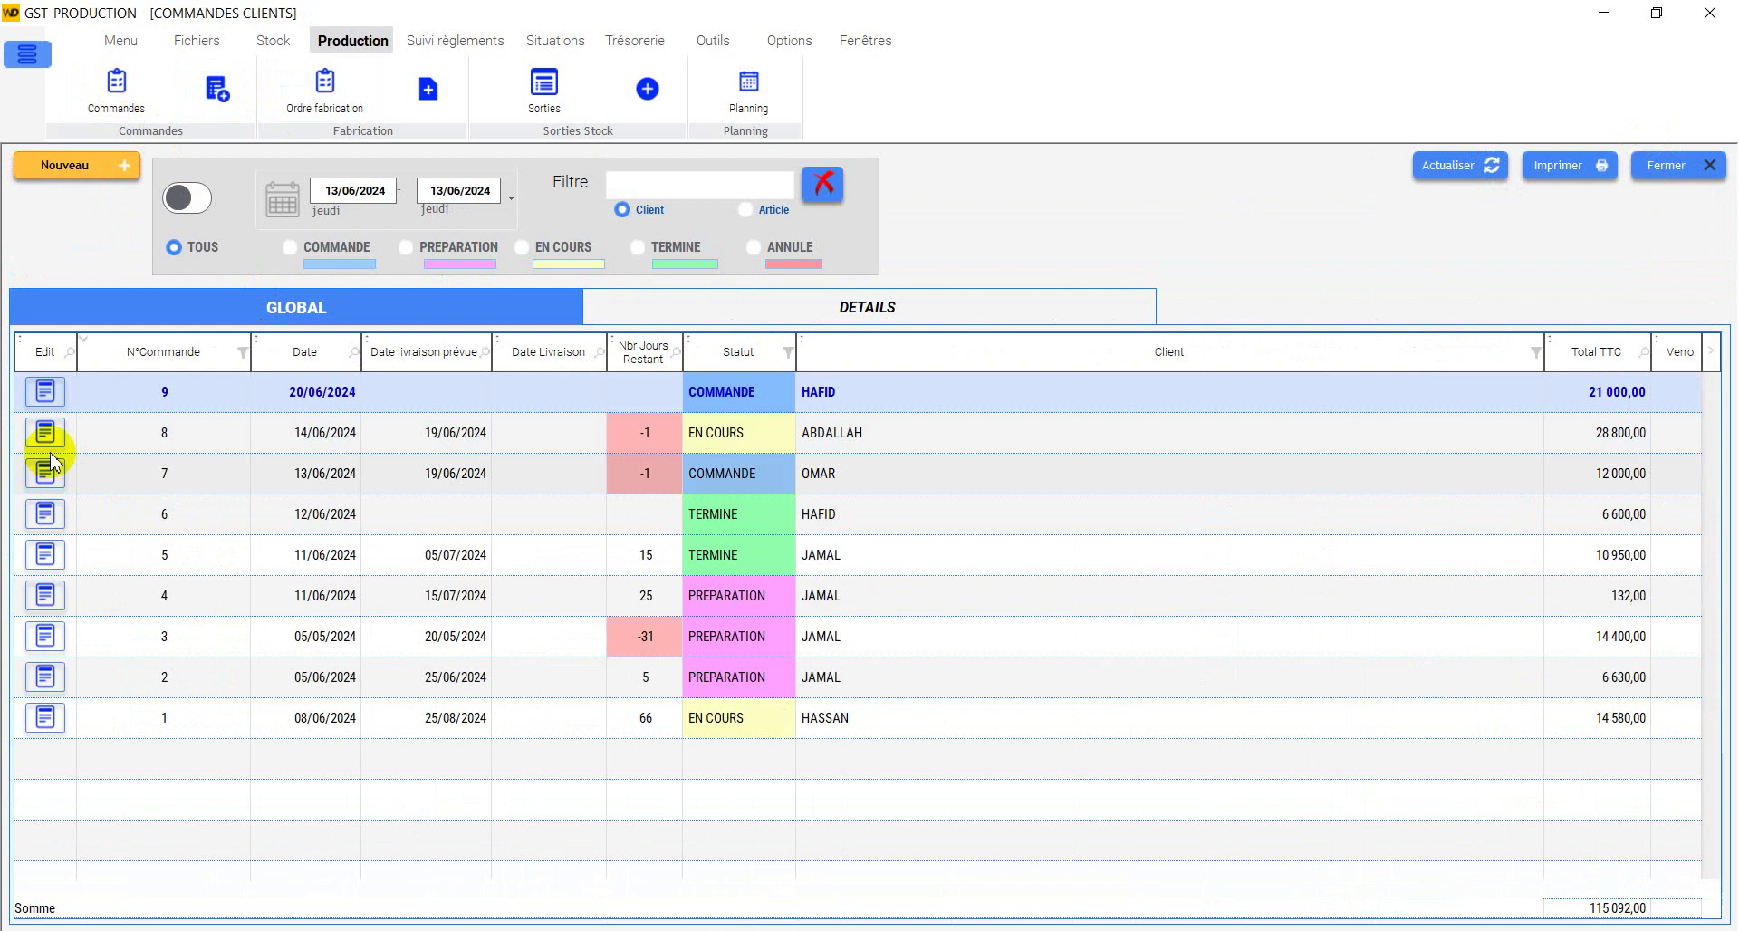
pyautogui.click(44, 715)
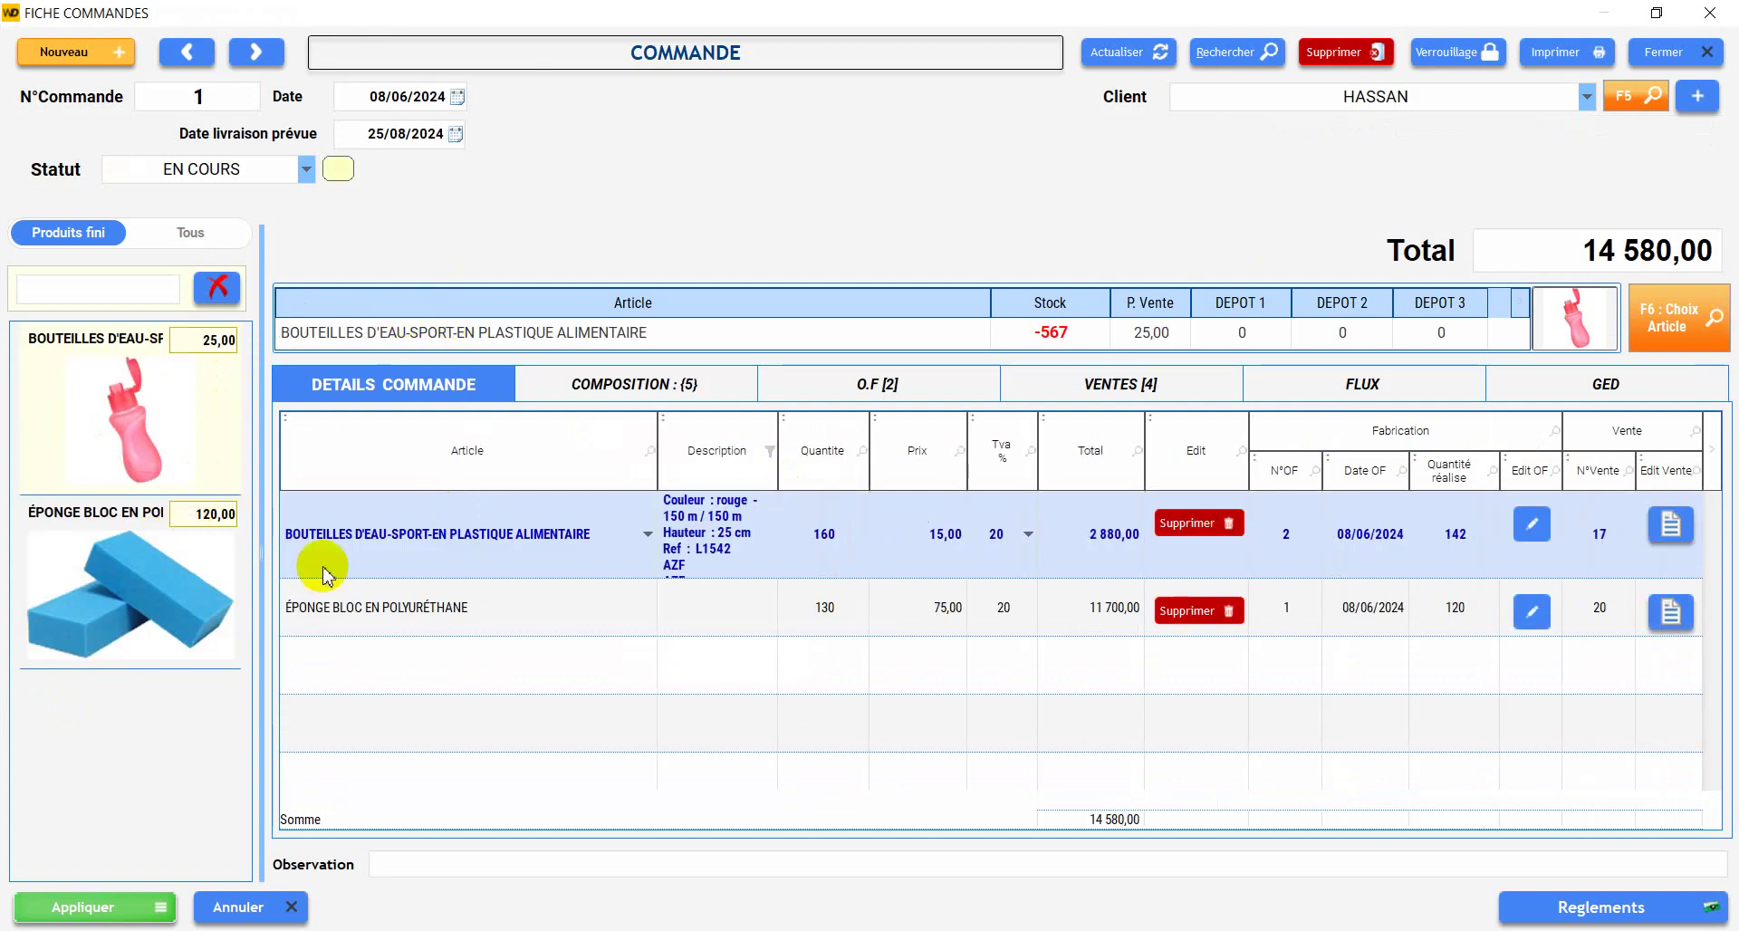
pyautogui.click(416, 583)
pyautogui.click(444, 574)
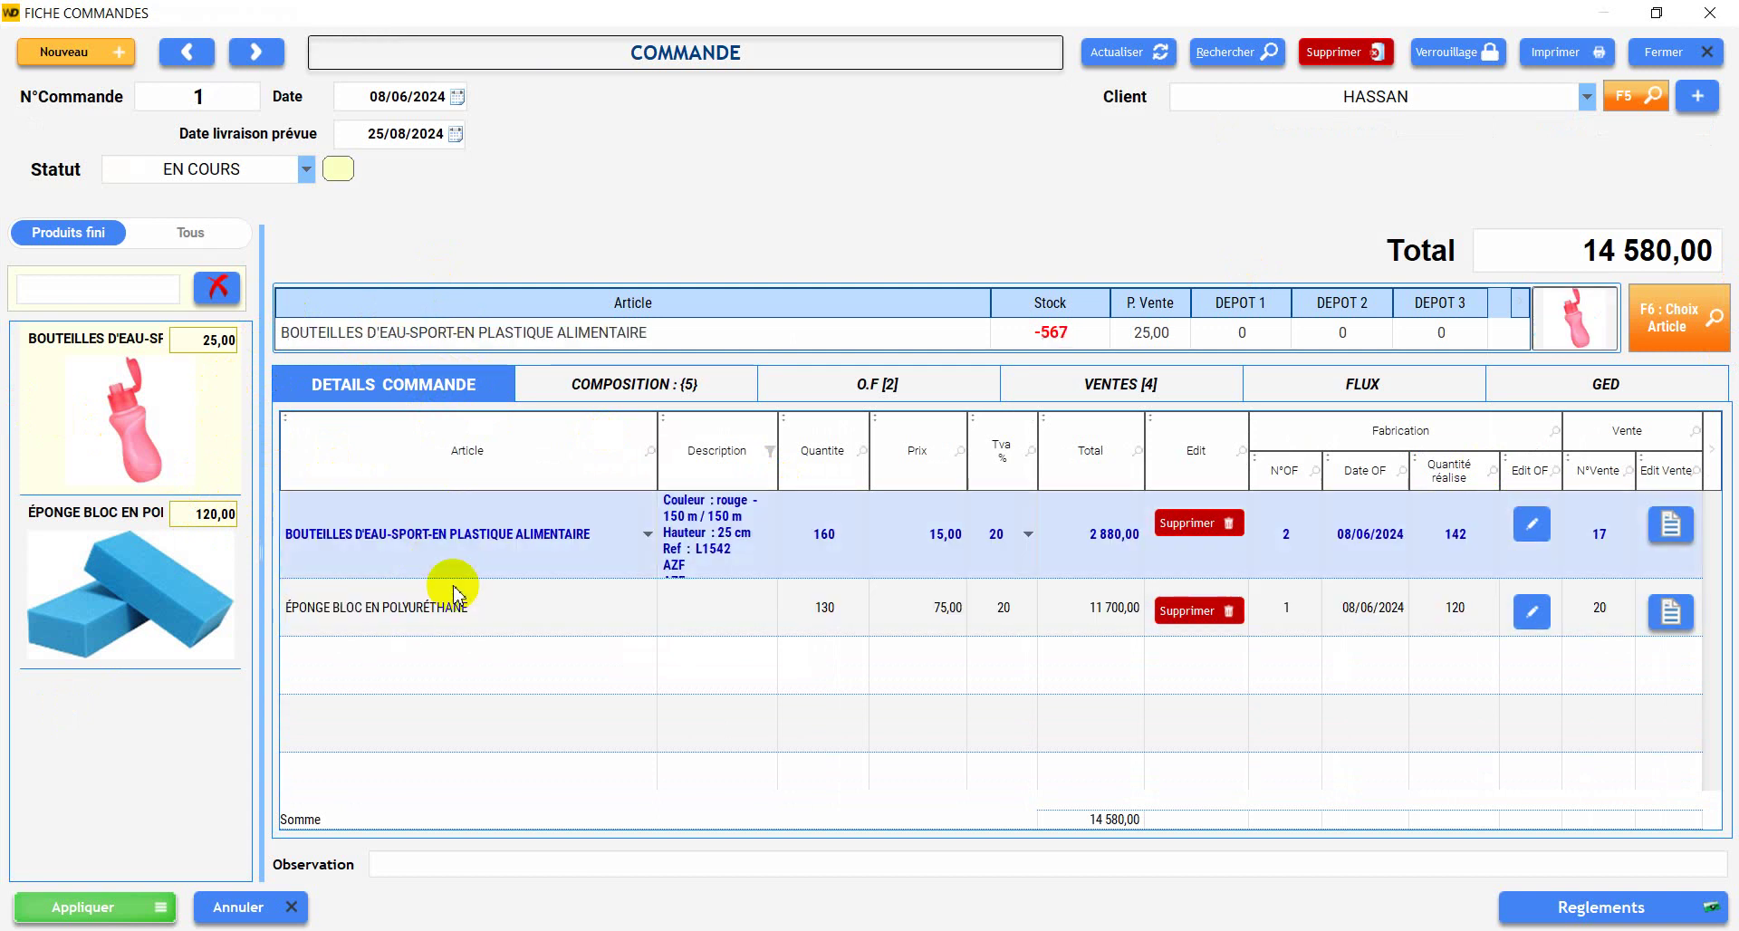
pyautogui.click(464, 582)
pyautogui.click(465, 551)
pyautogui.click(466, 598)
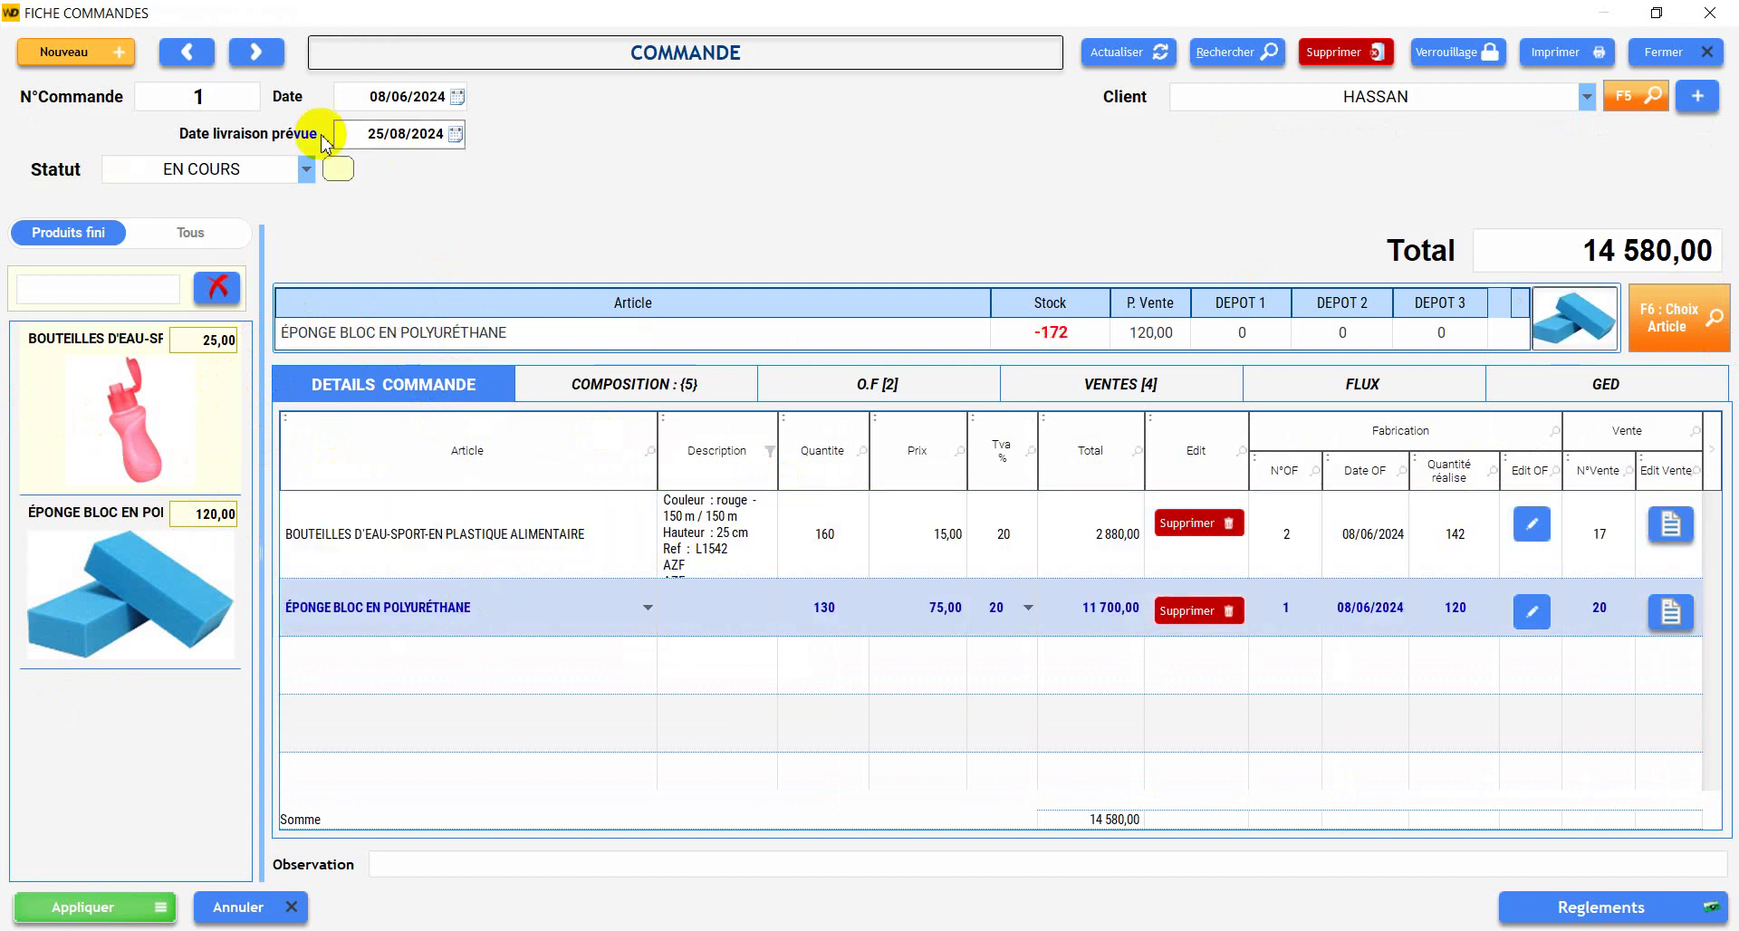
# Step: Examine the order's composition, its fabrication orders and its sales, selecting the last ÉPONGE BLOC EN POLYURÉTHANE sale
pyautogui.click(193, 98)
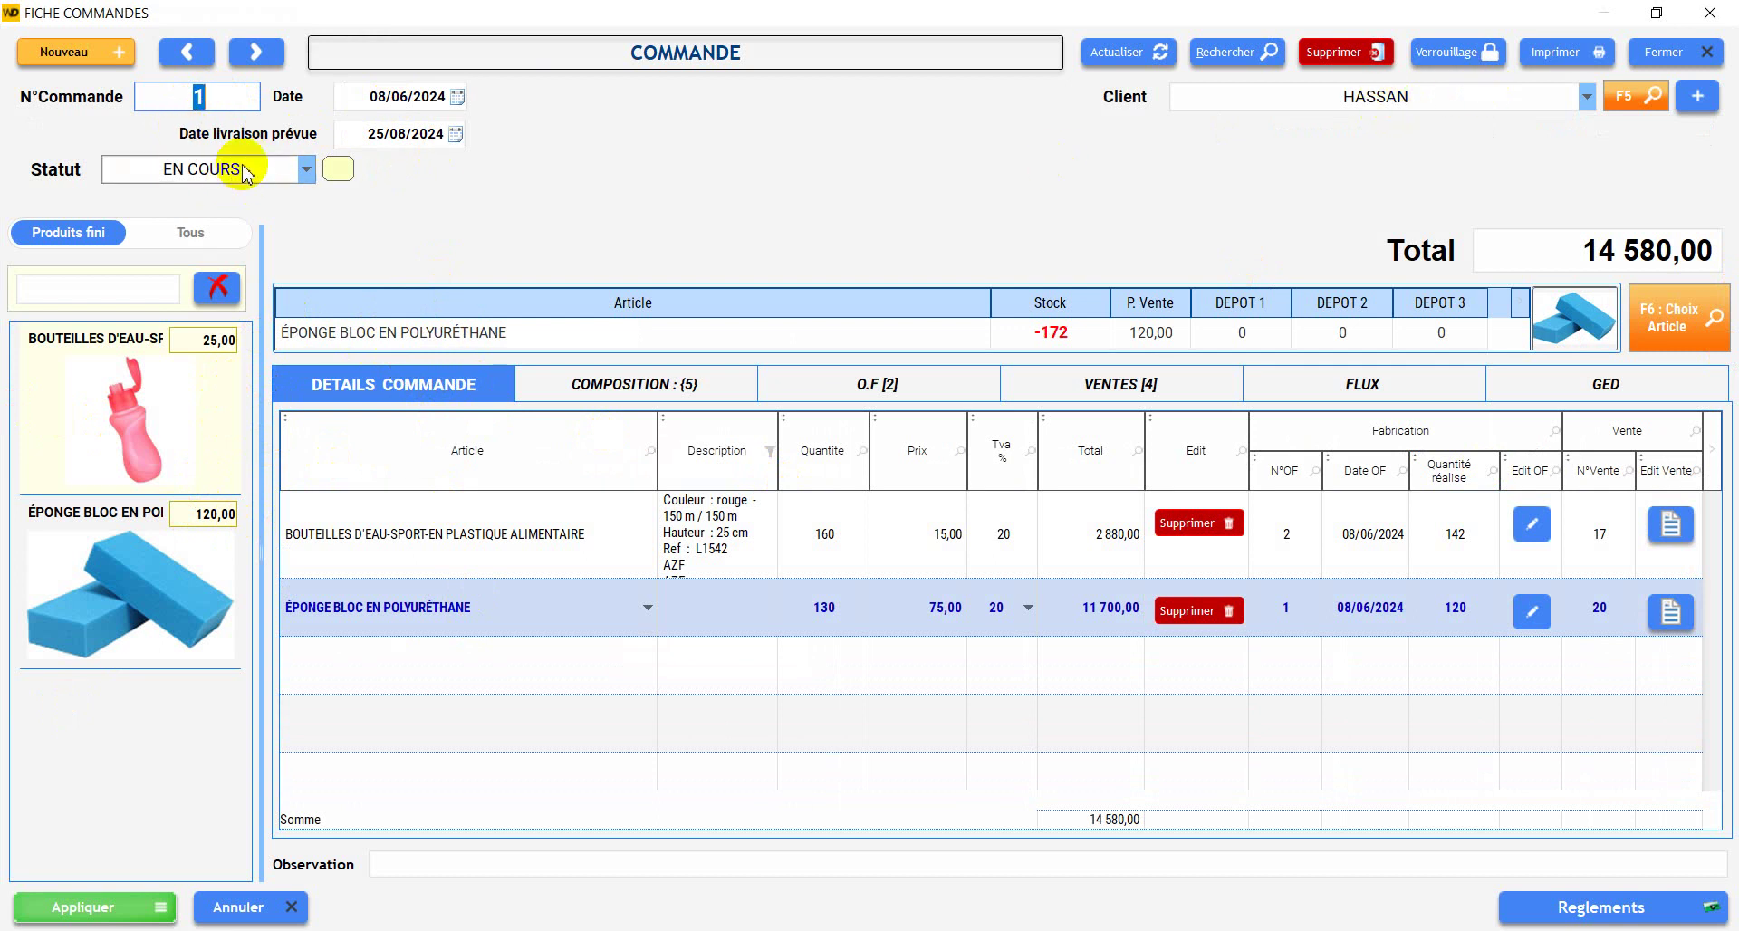
pyautogui.click(637, 385)
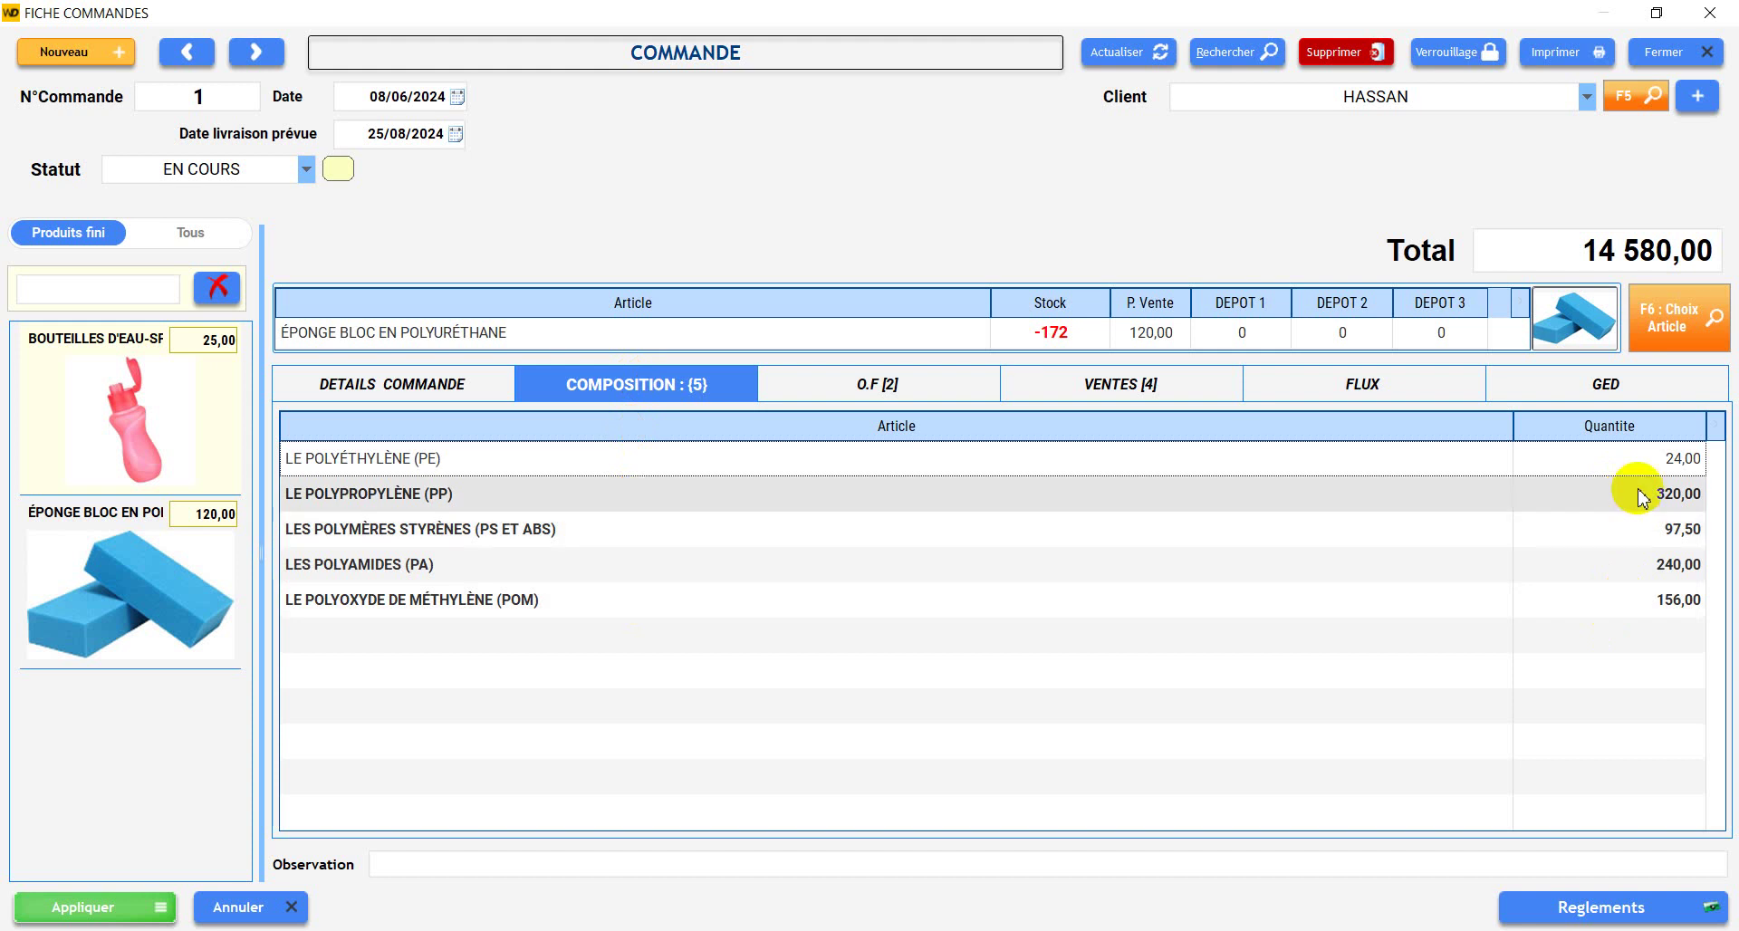
pyautogui.click(868, 384)
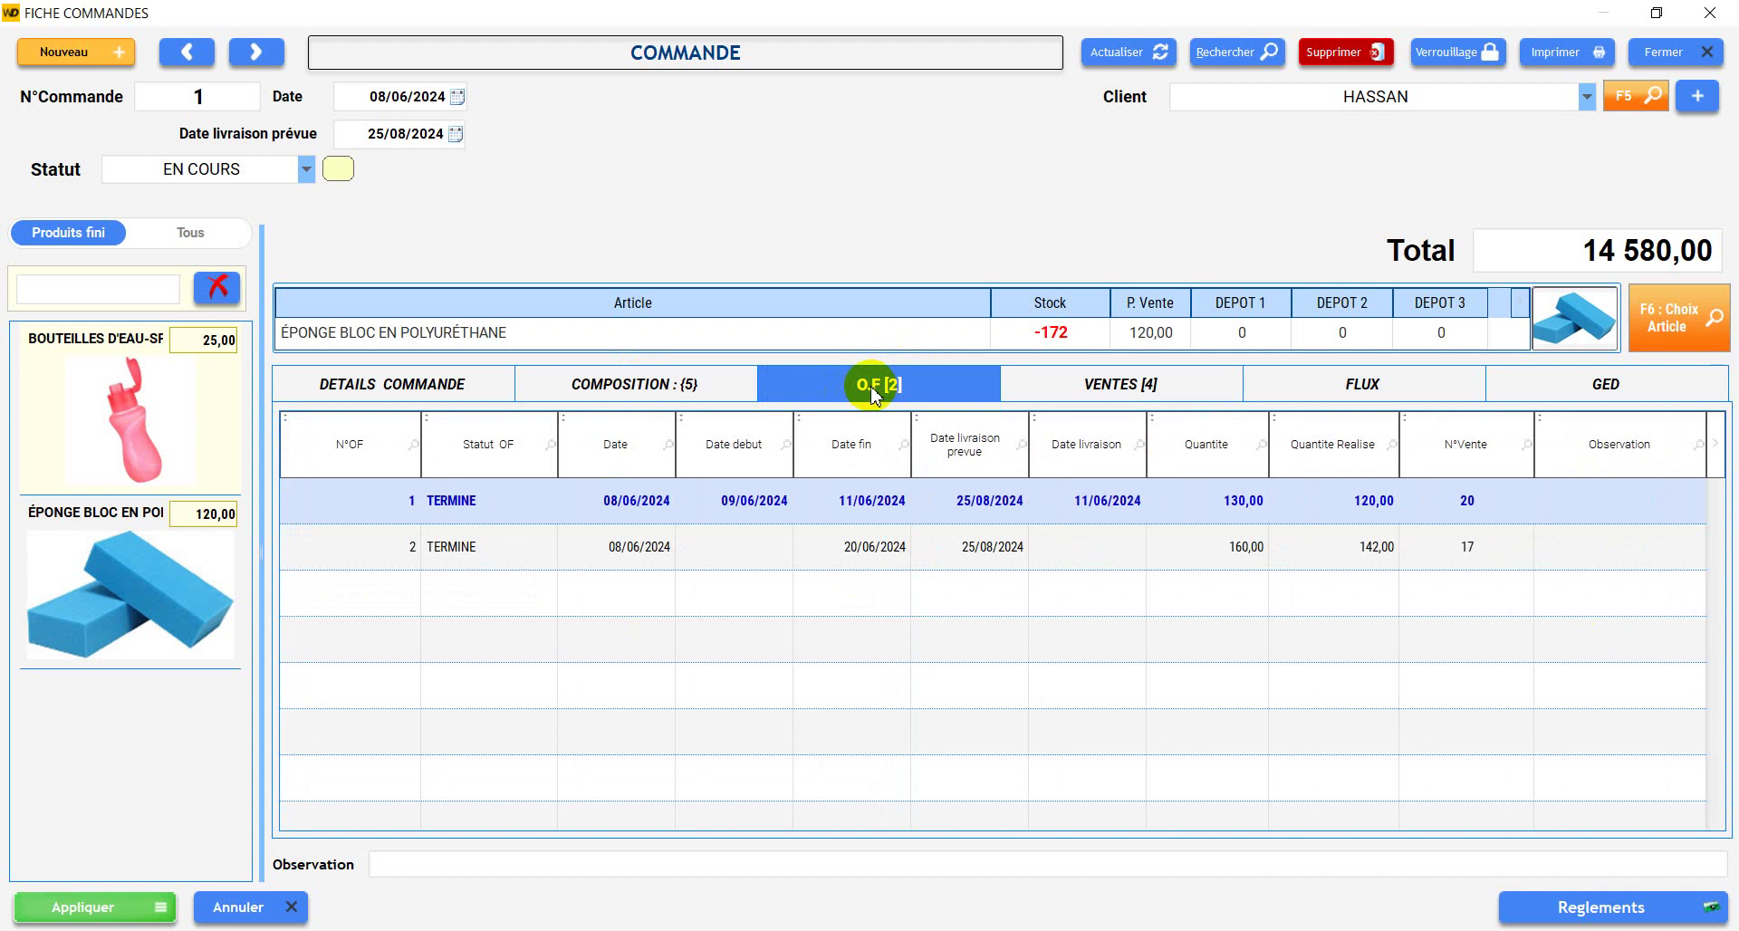
pyautogui.click(501, 535)
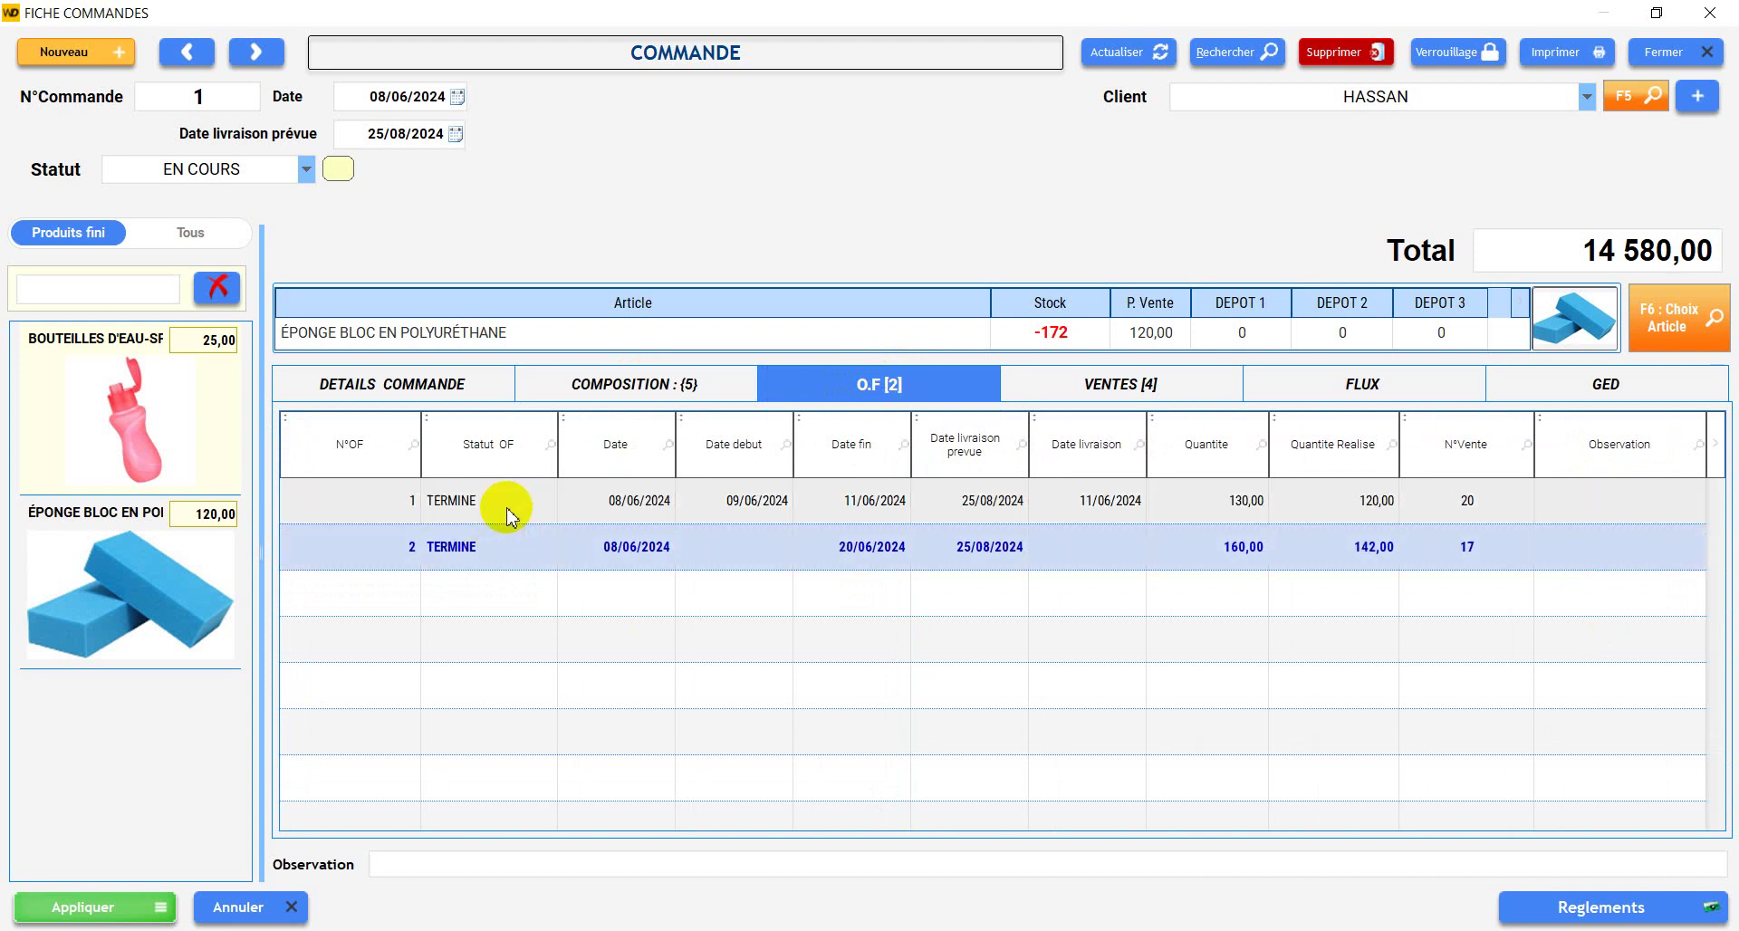
pyautogui.click(507, 509)
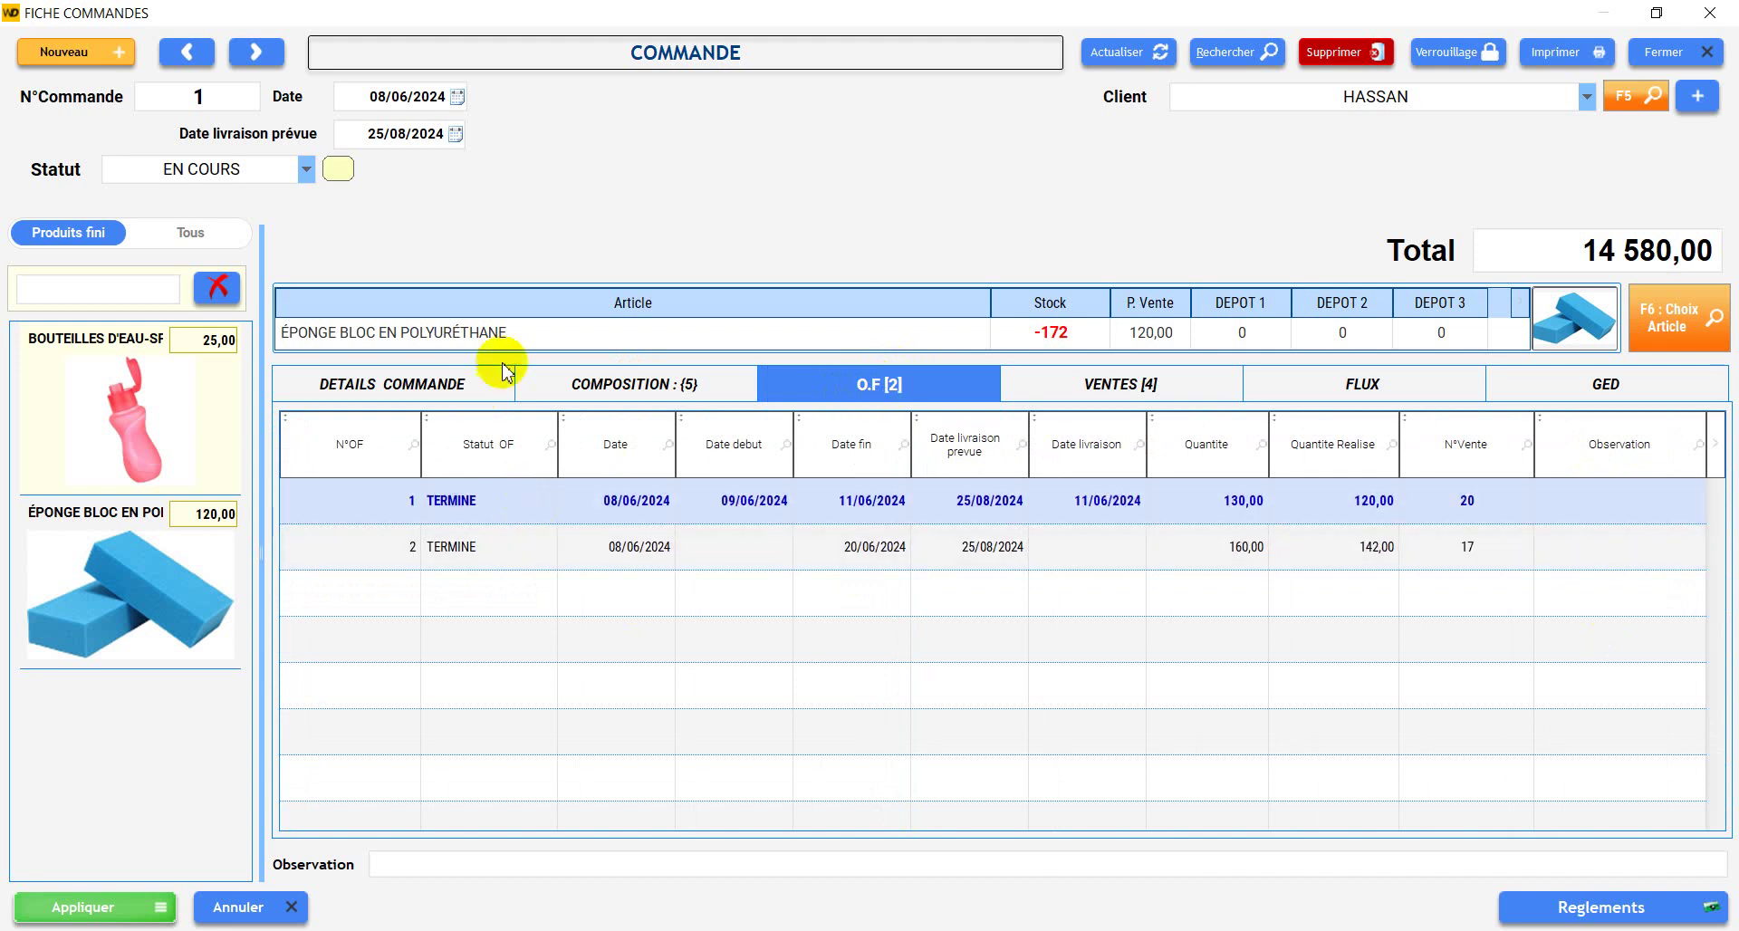
pyautogui.click(1087, 389)
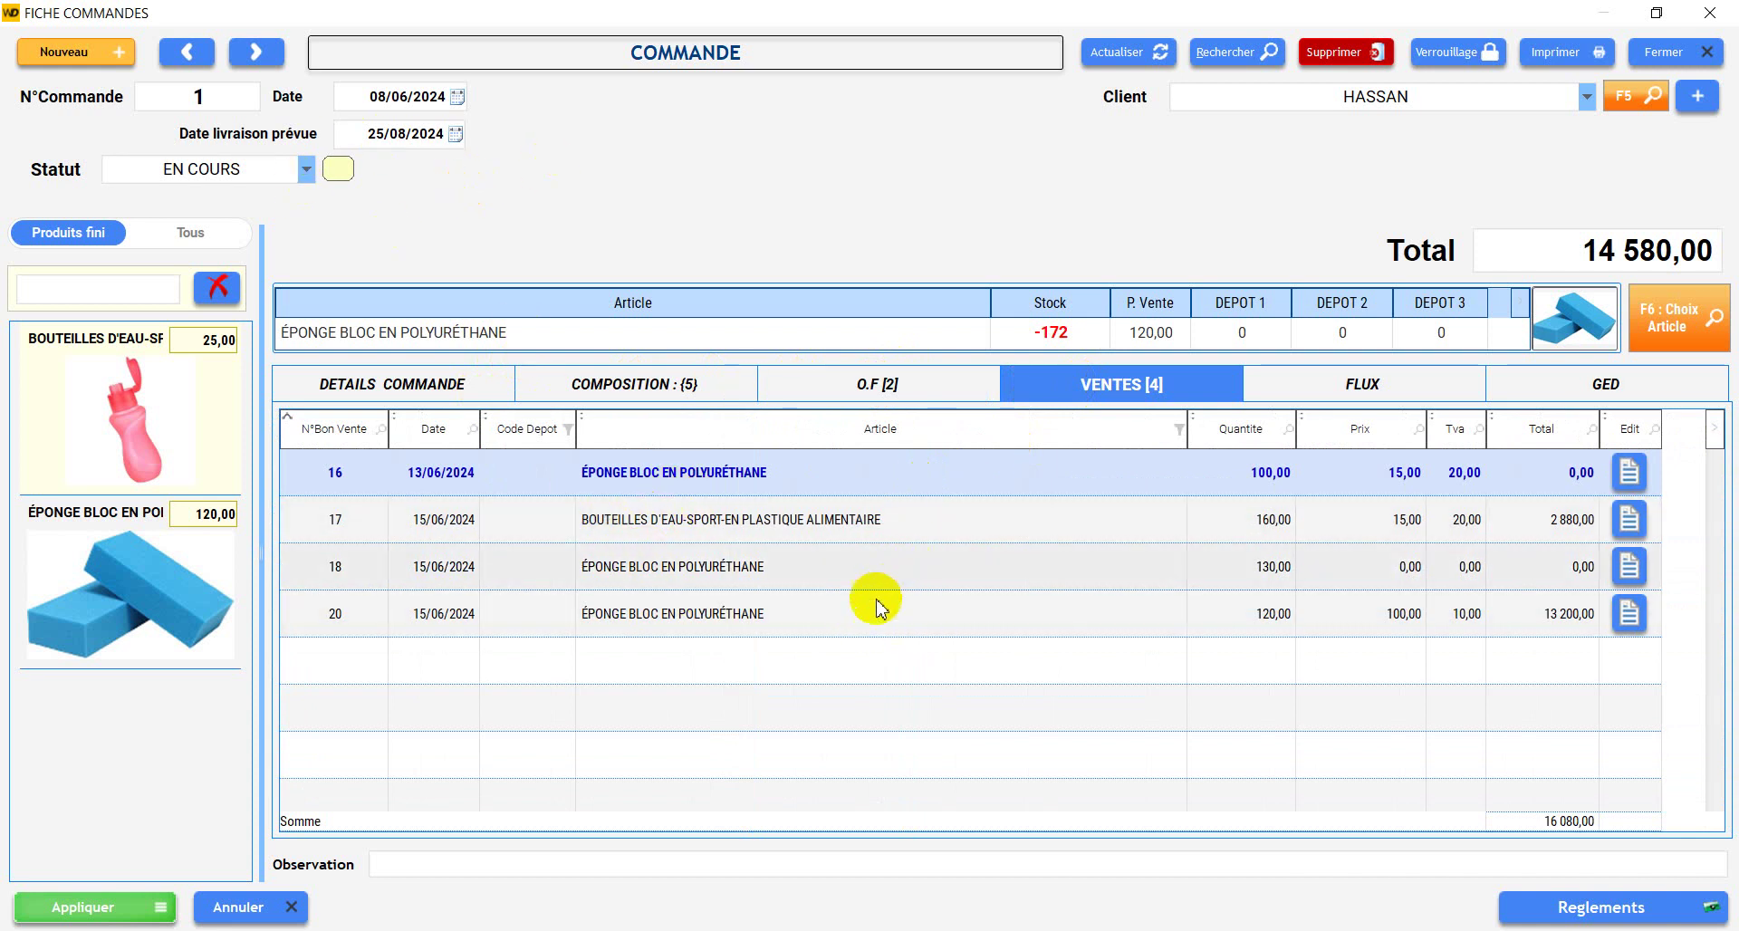
pyautogui.click(759, 625)
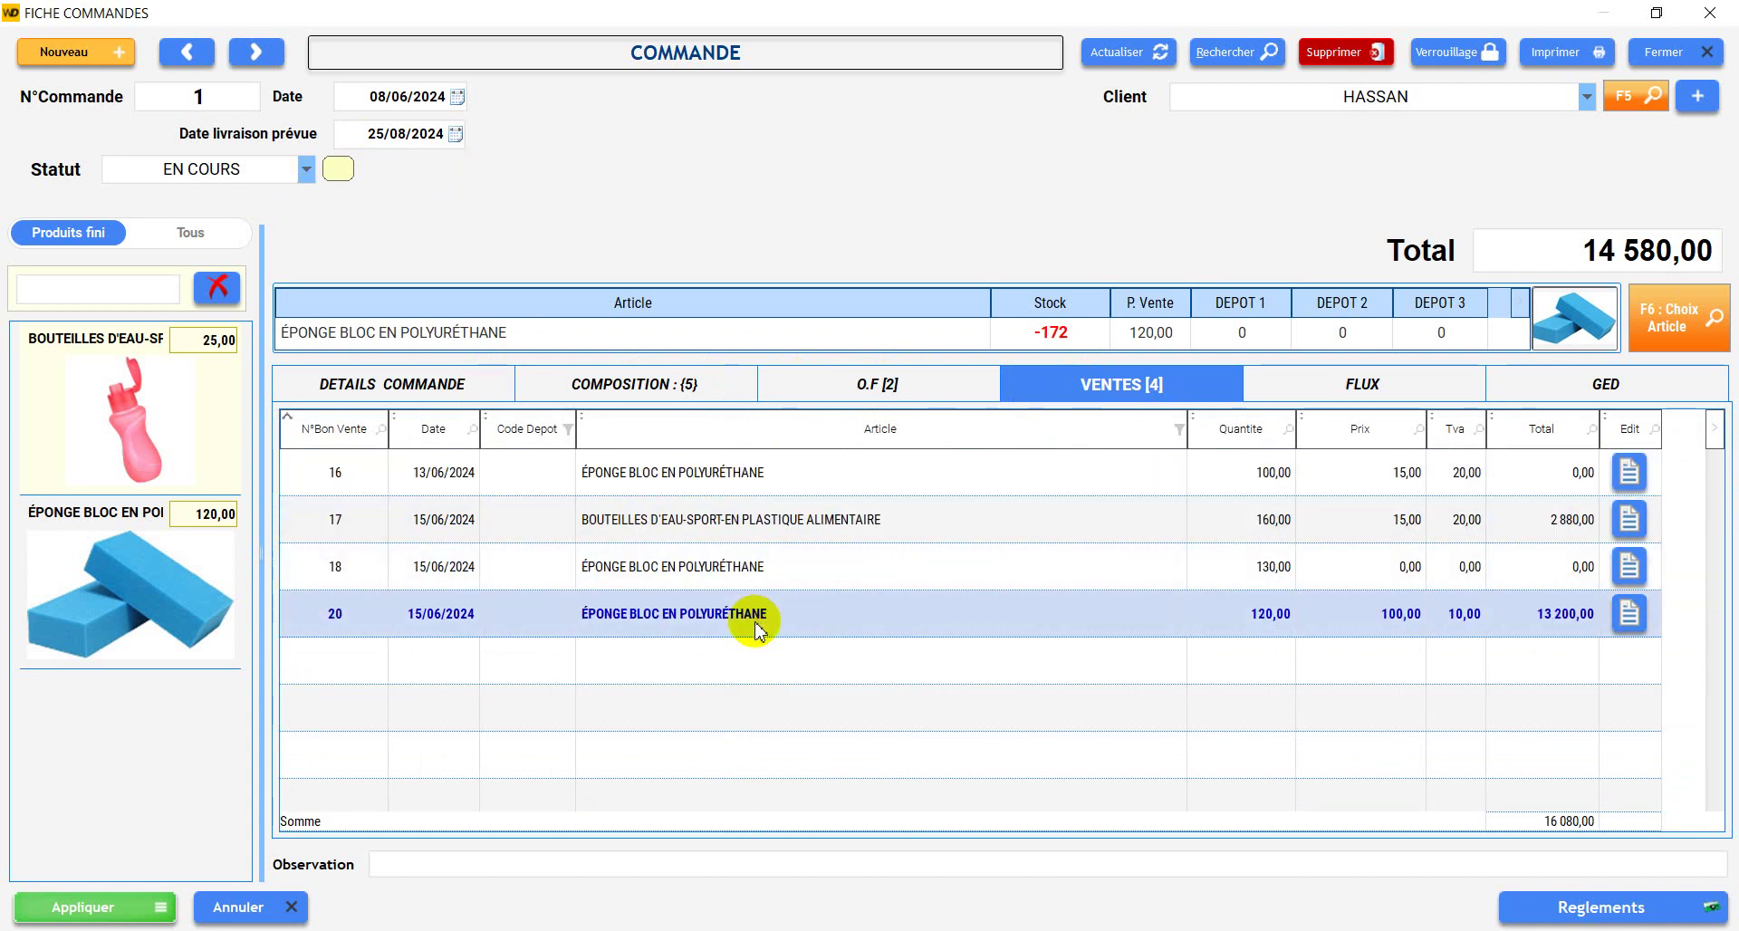
# Step: View the order's FLUX diagram and GED documents, return to its order details, and close the order
pyautogui.click(1361, 387)
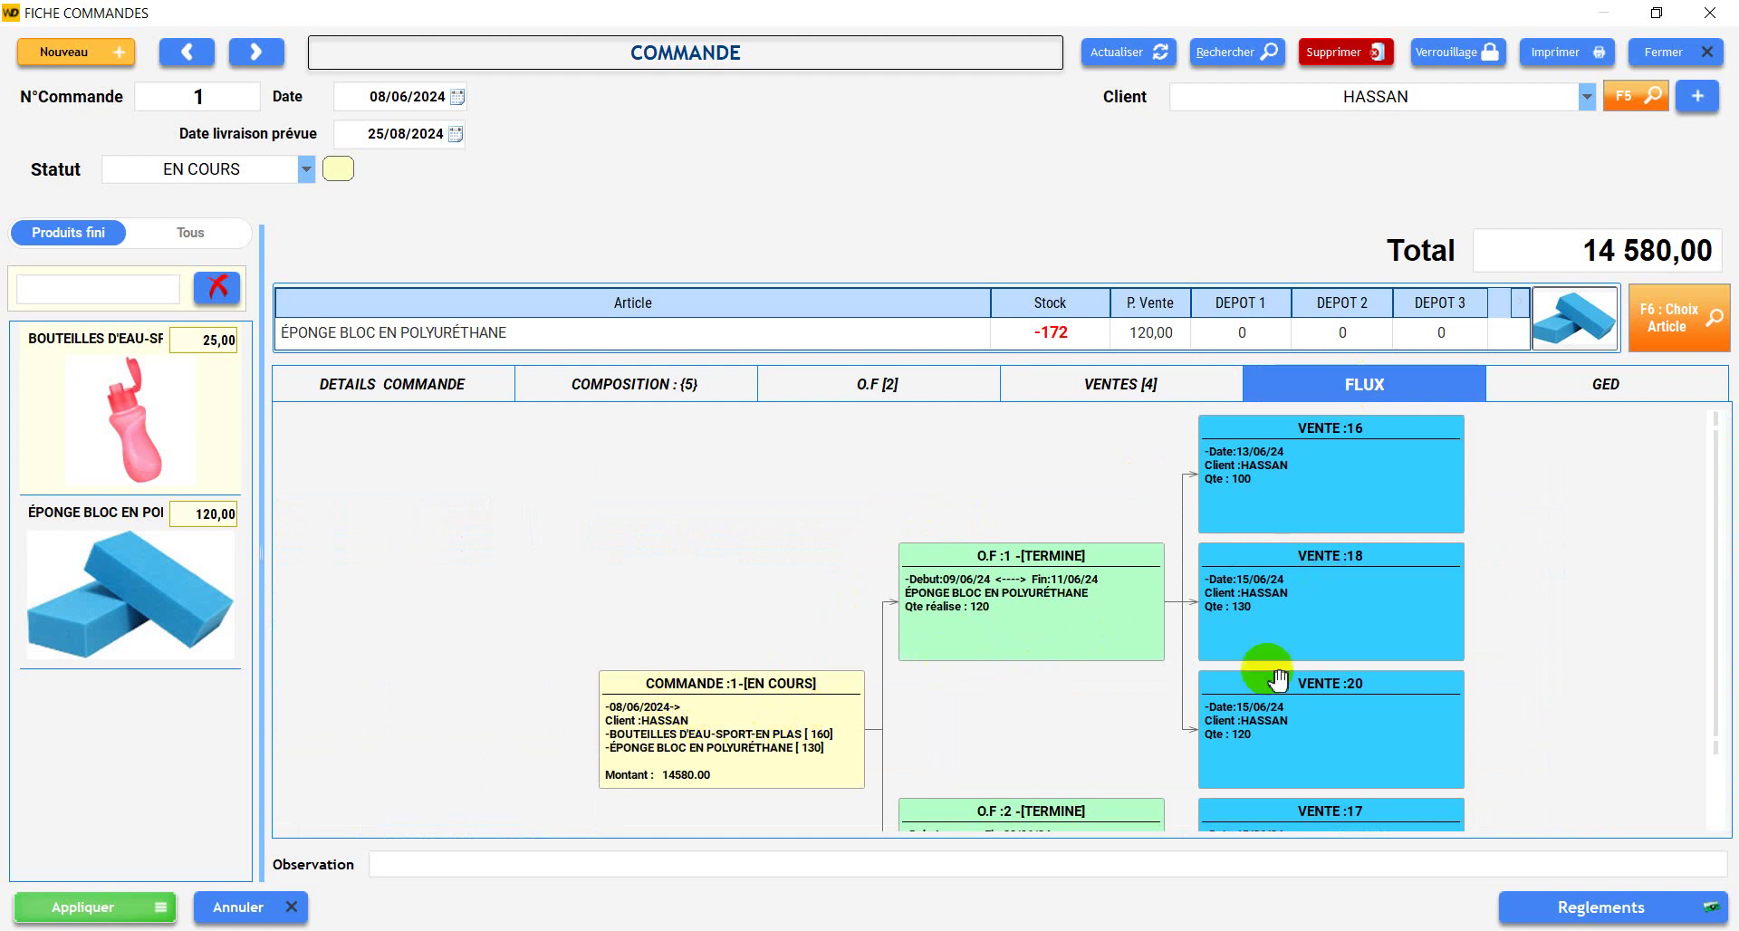
pyautogui.moveTo(1715, 690)
pyautogui.mouseDown()
pyautogui.moveTo(1715, 802)
pyautogui.moveTo(1715, 632)
pyautogui.moveTo(1720, 795)
pyautogui.moveTo(1729, 675)
pyautogui.mouseUp()
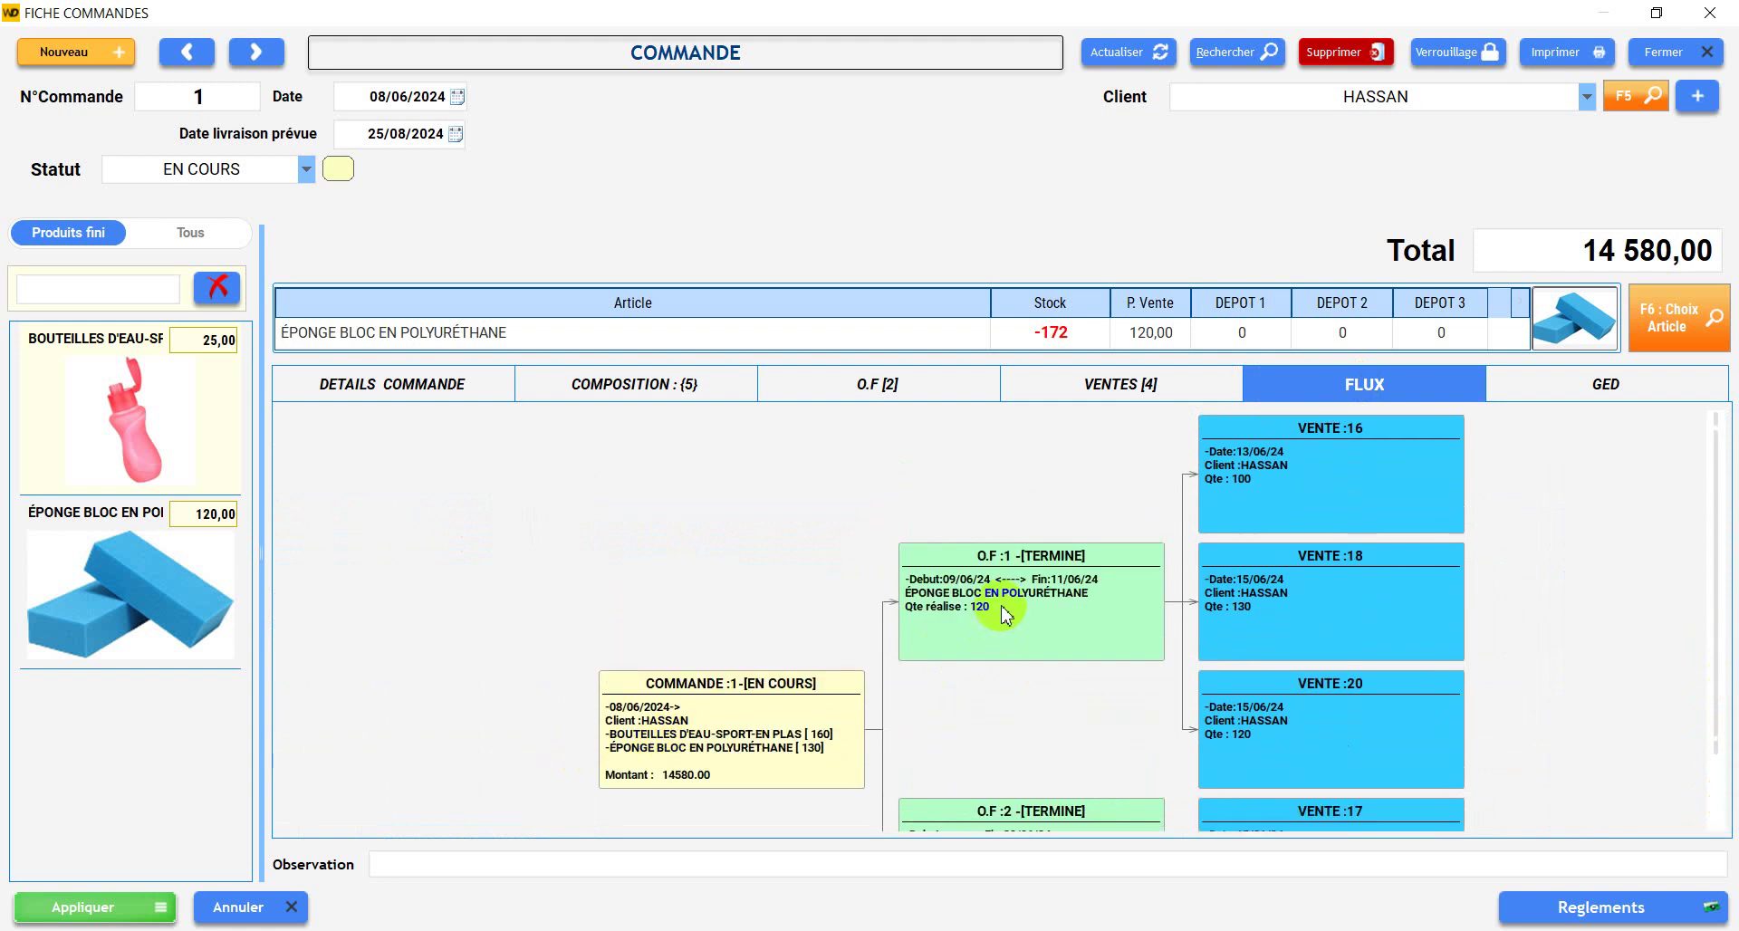
pyautogui.click(1383, 616)
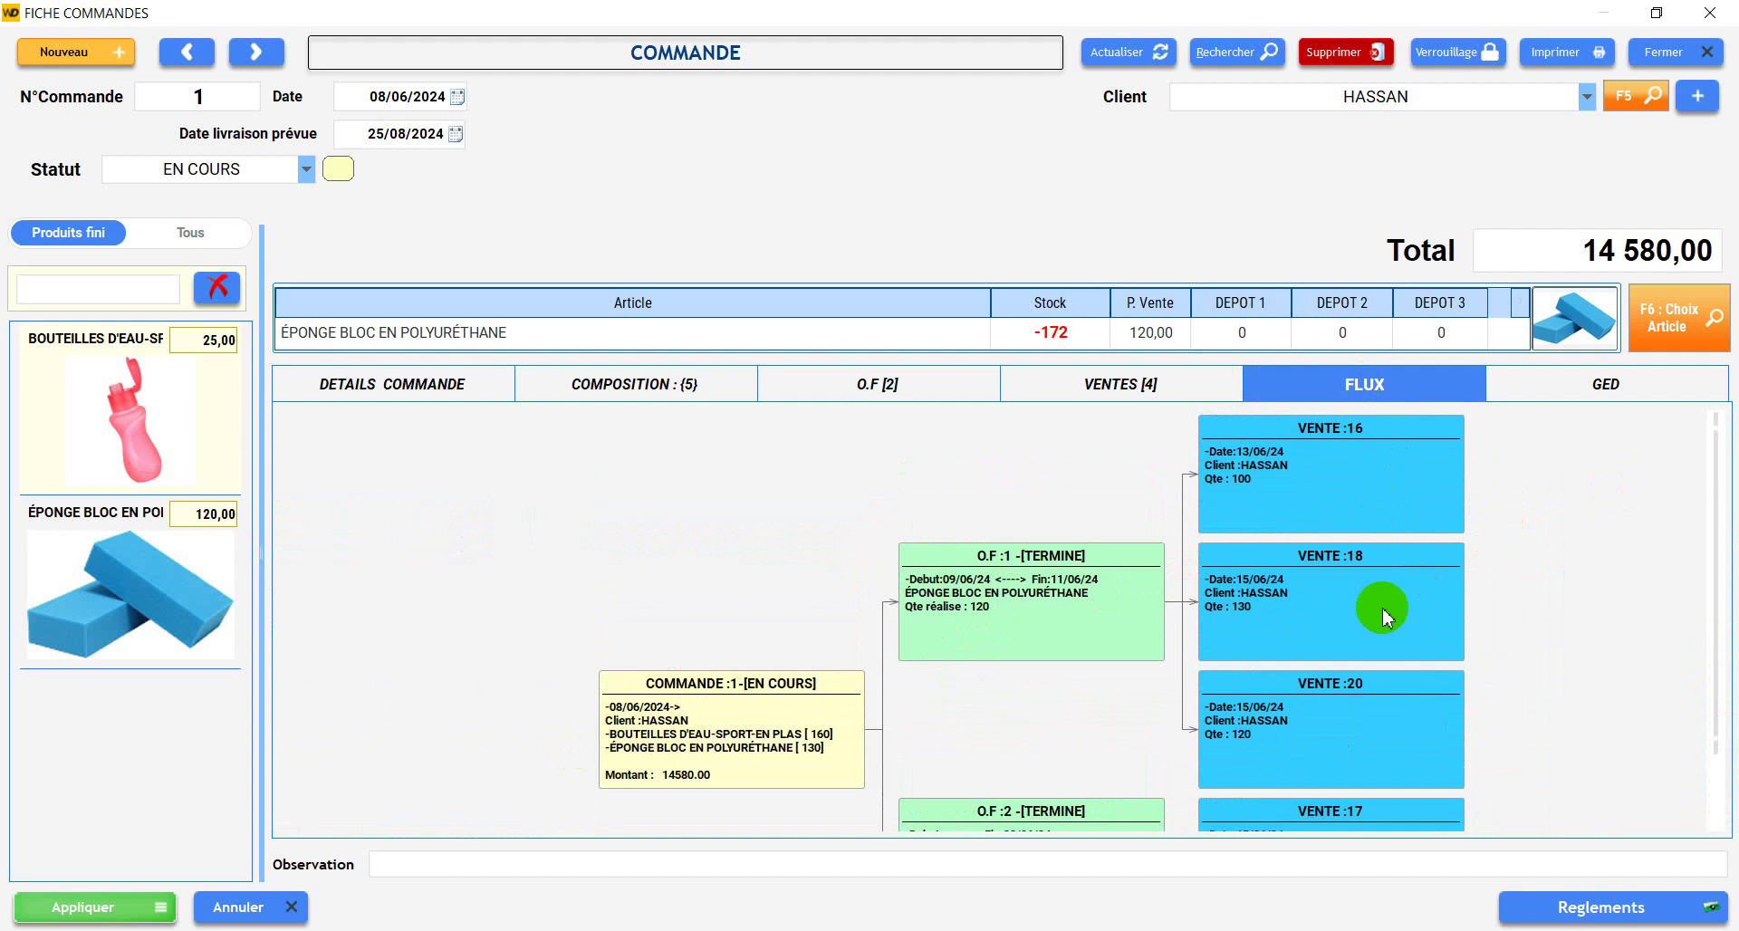
pyautogui.click(1598, 389)
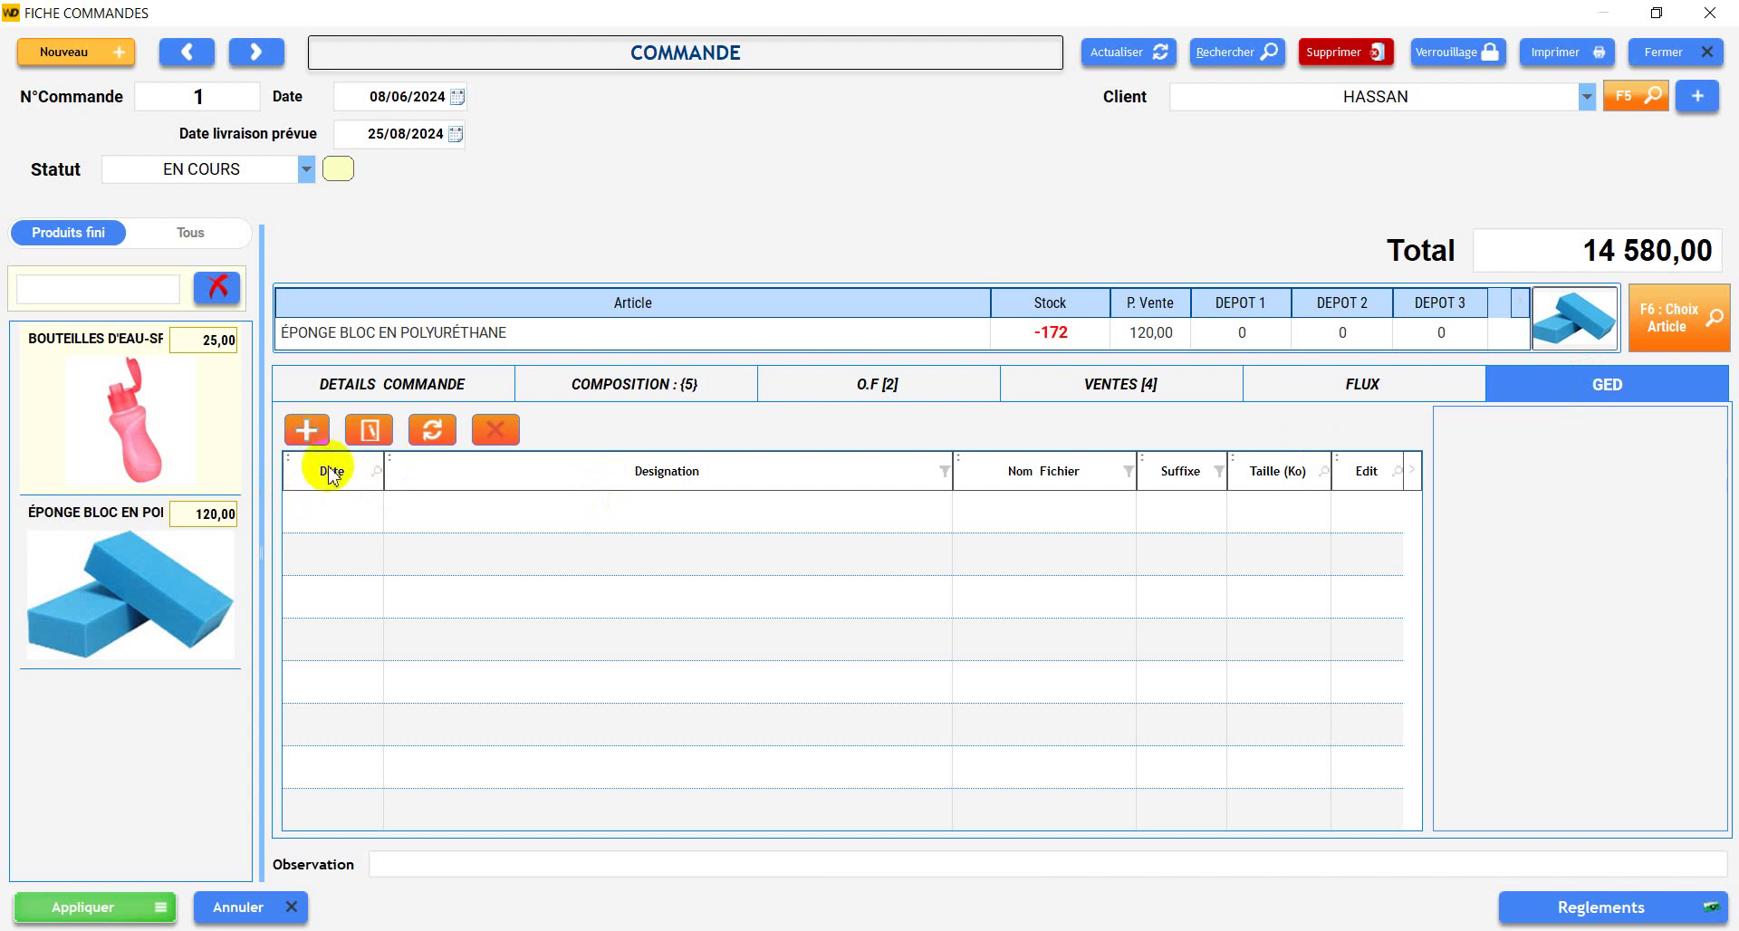
pyautogui.click(345, 389)
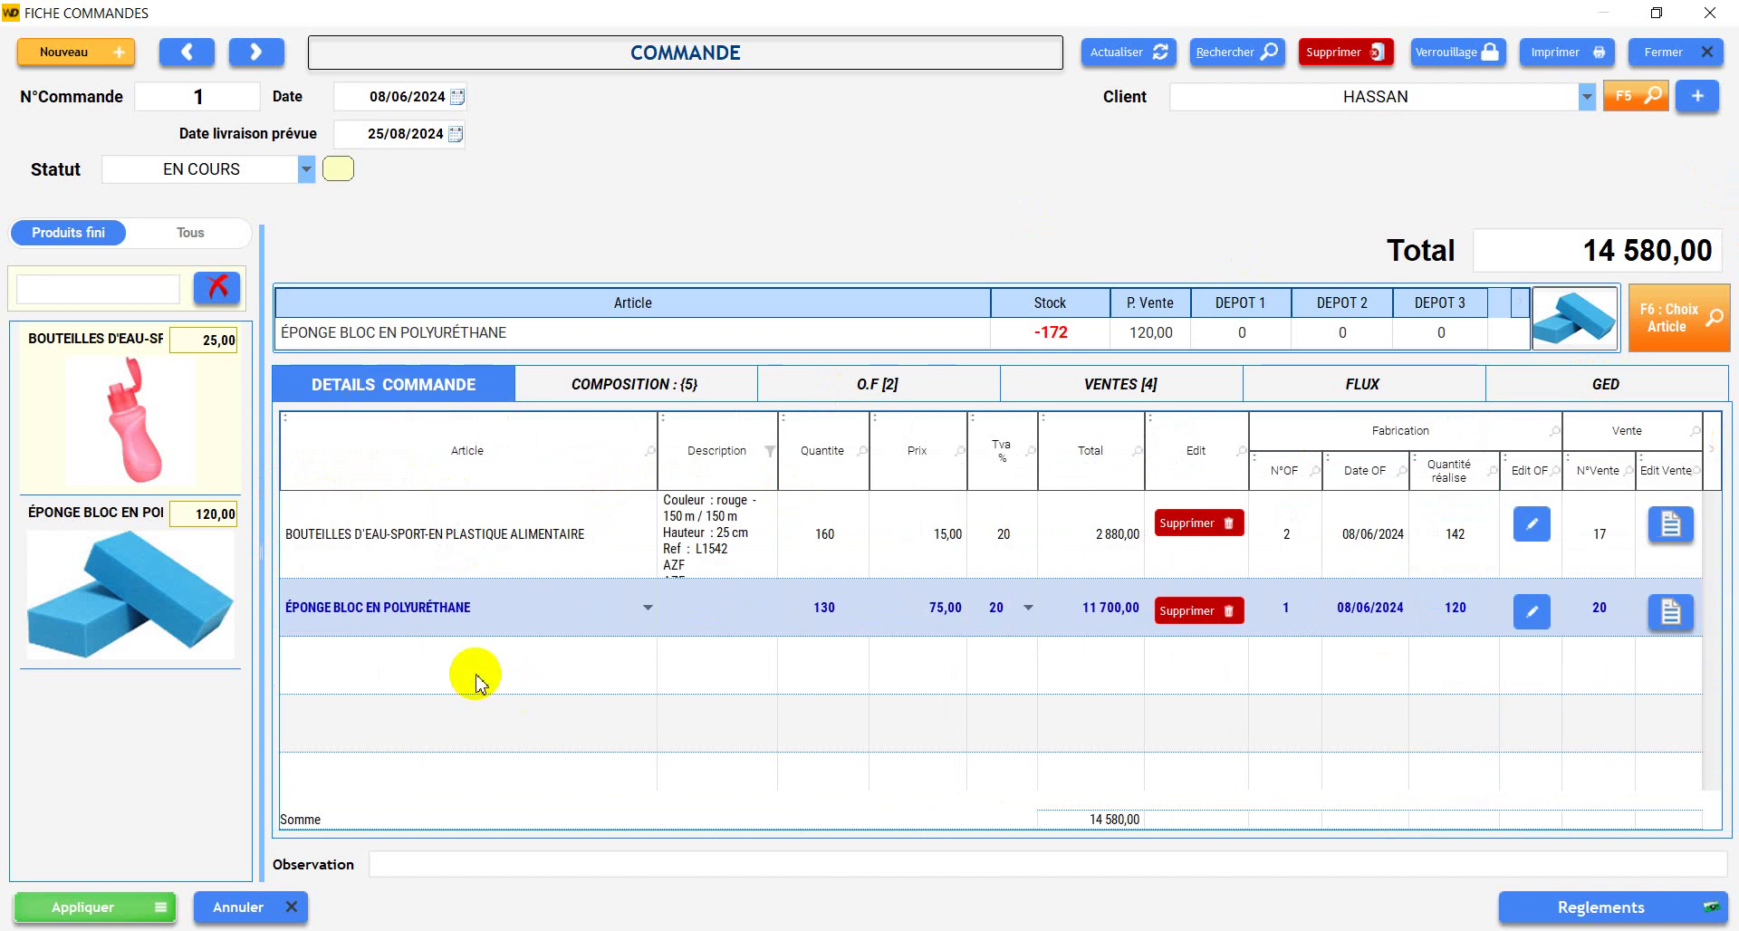
pyautogui.click(1673, 56)
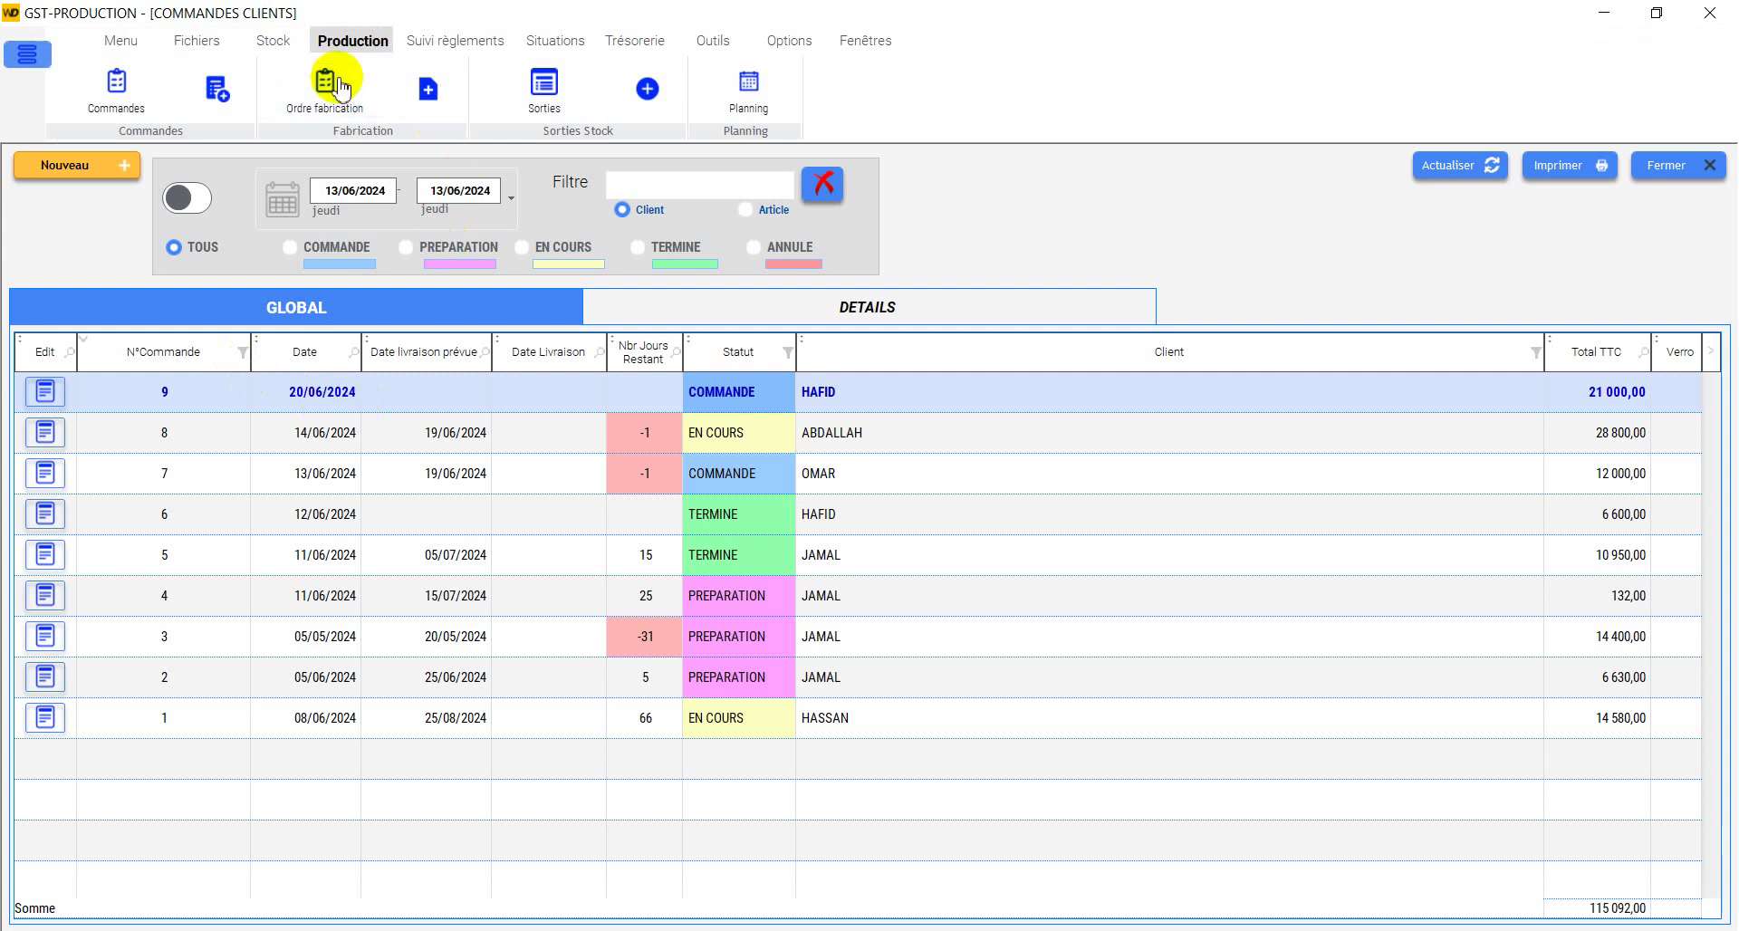
# Step: Open the COMMANDE-status fabrication order, view its linked customer order dated 11/06/2024, and check the produced quantity on the 05/05/2024 line
pyautogui.click(326, 86)
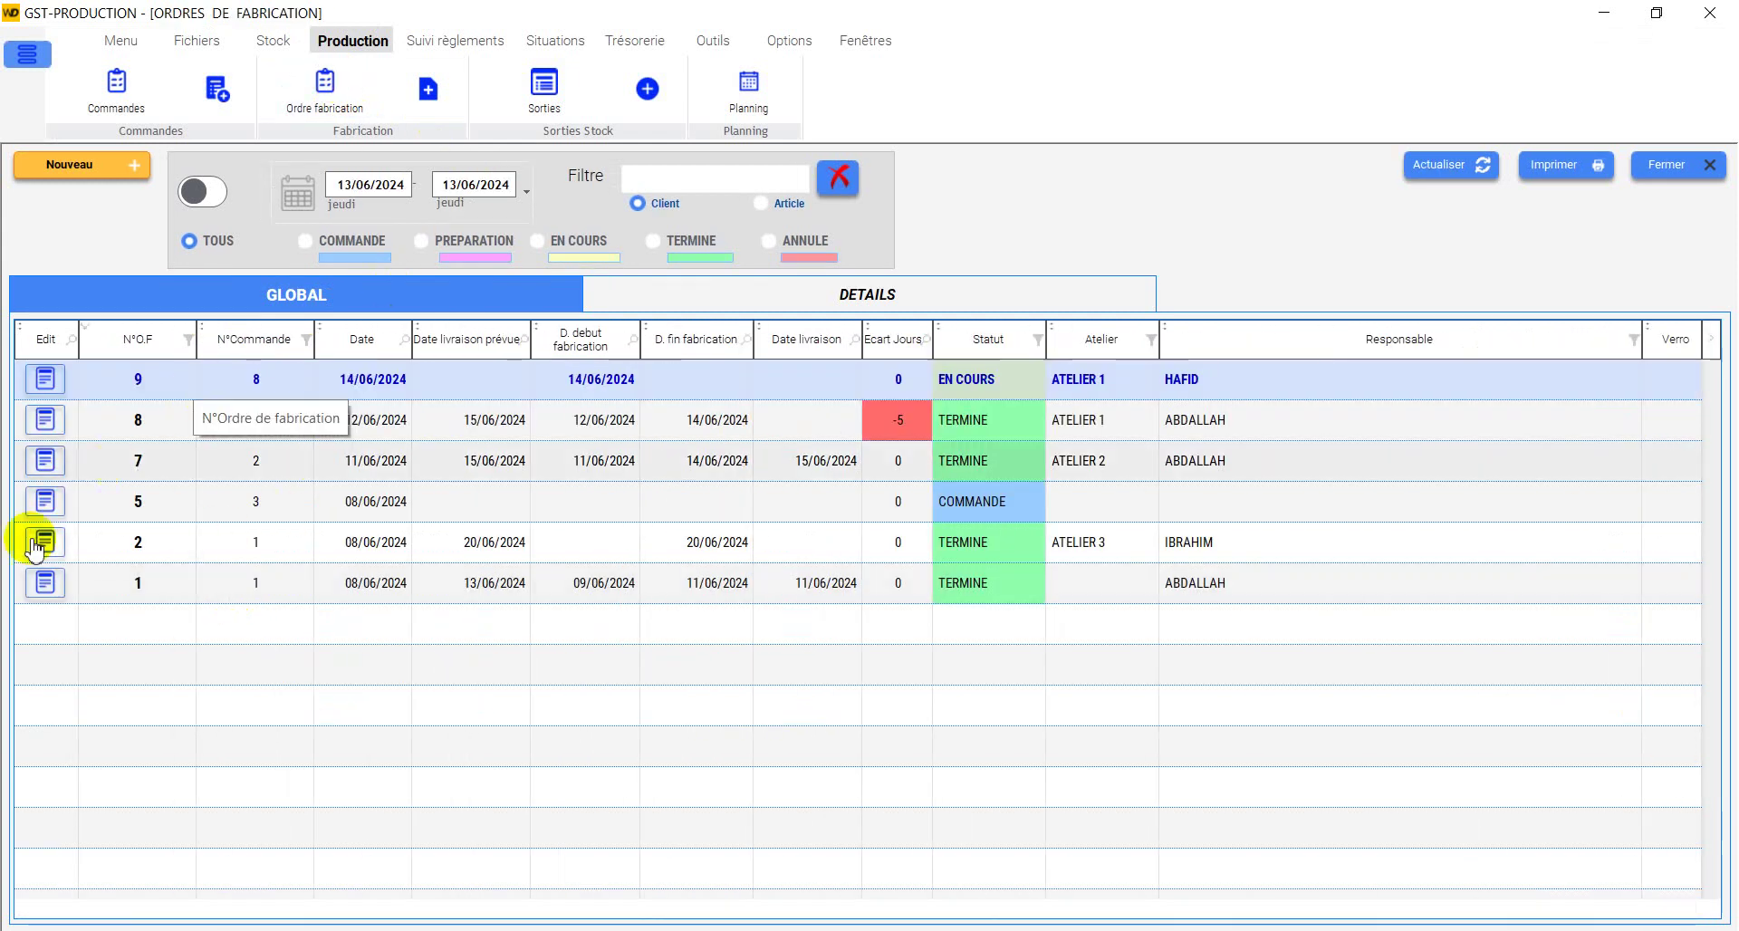
pyautogui.click(44, 503)
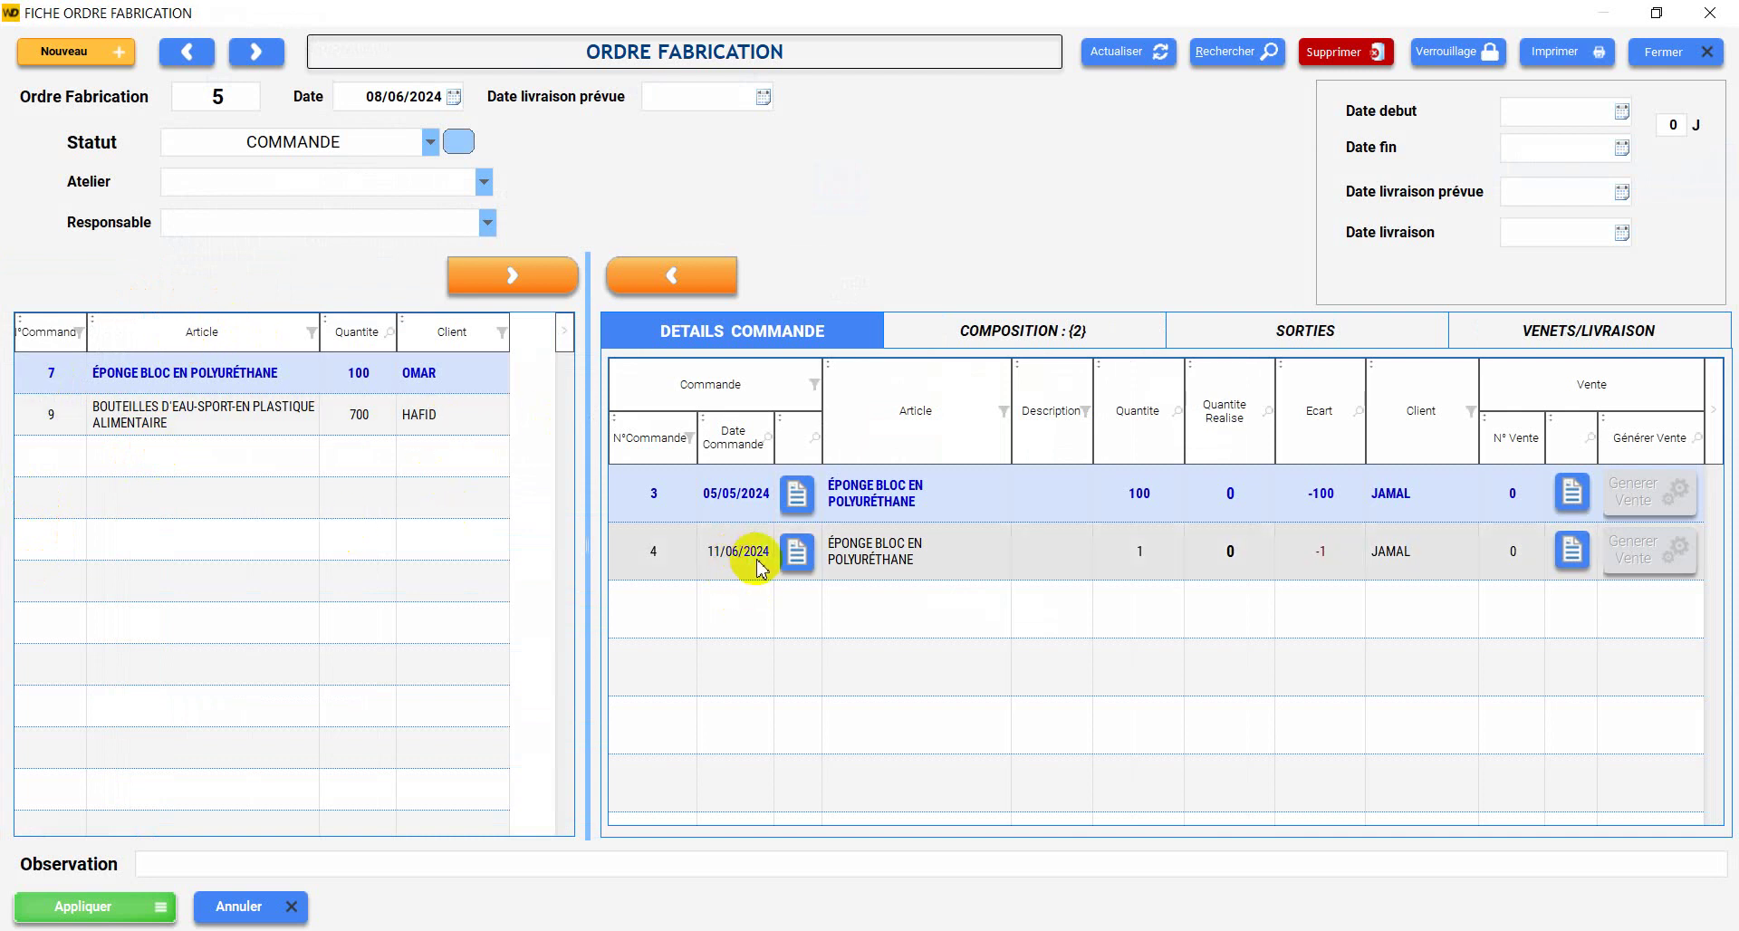
pyautogui.click(796, 553)
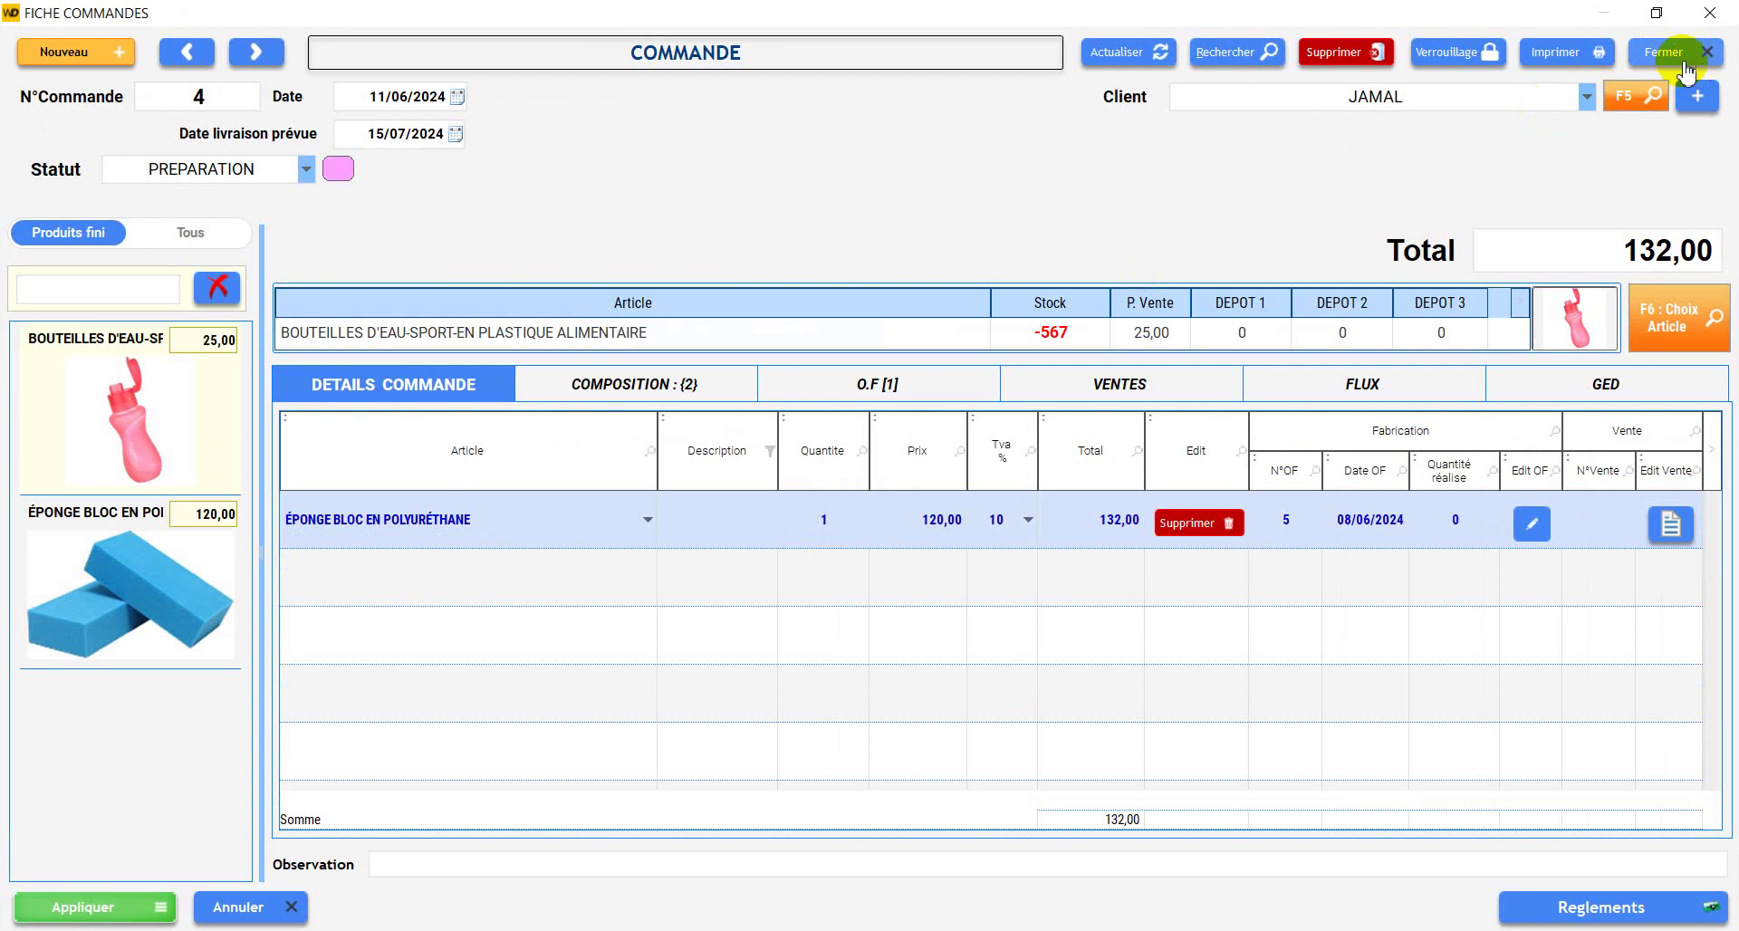
pyautogui.click(1687, 60)
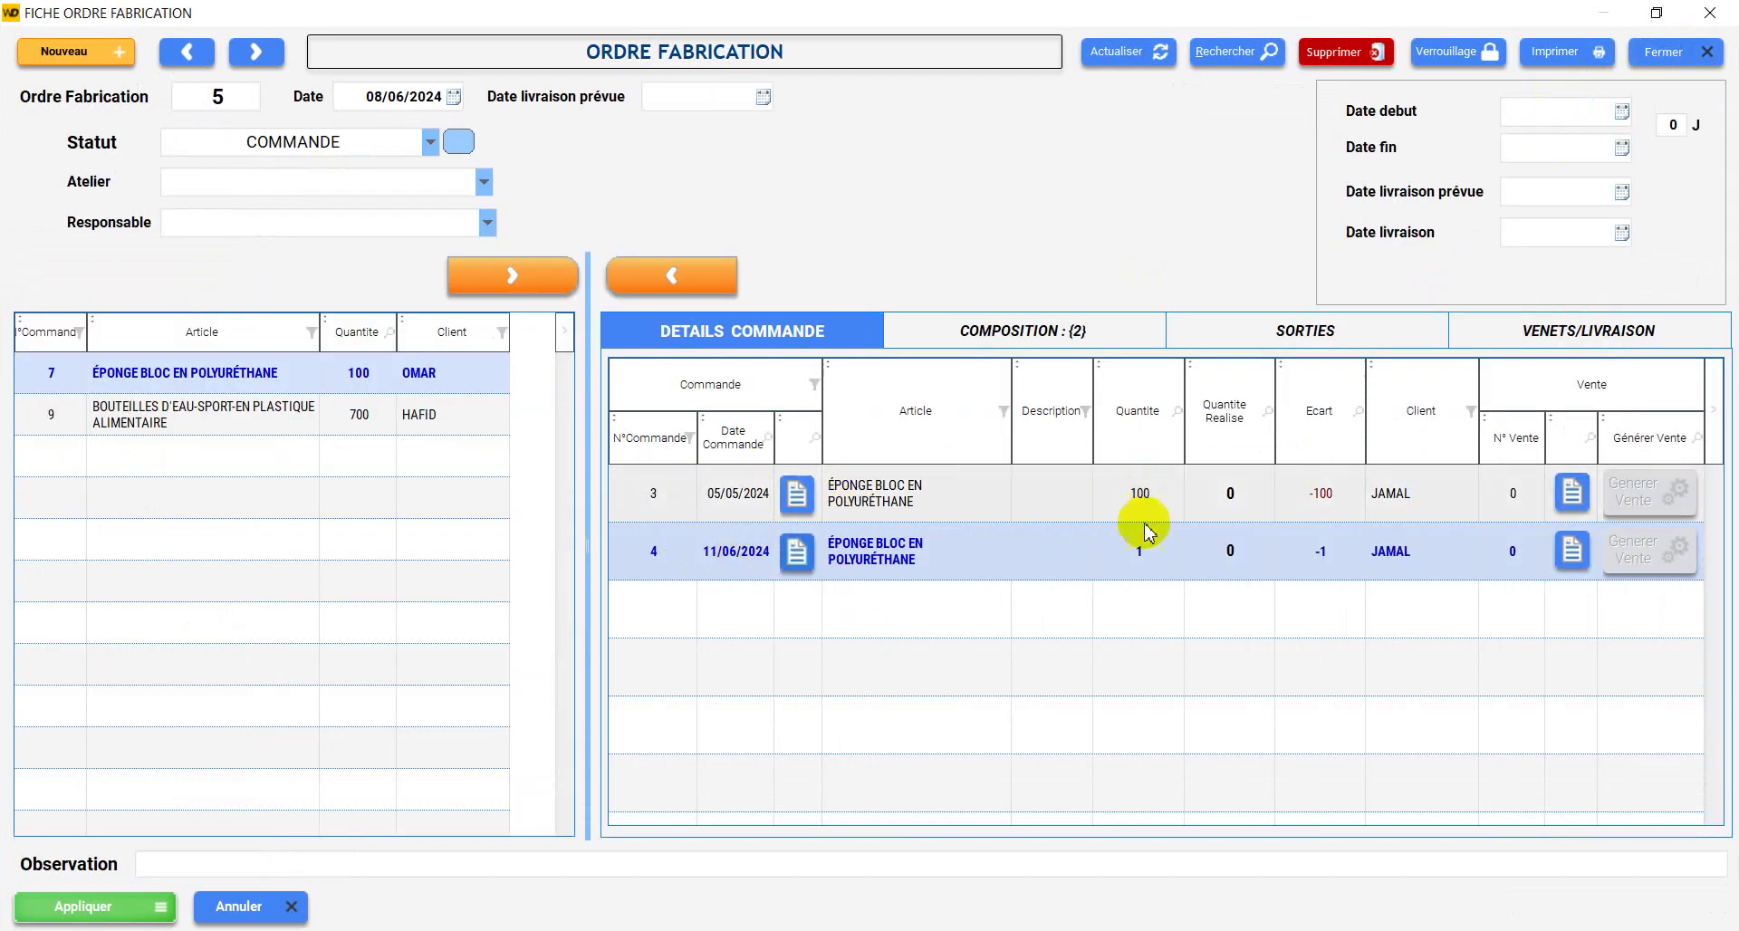
pyautogui.click(1227, 496)
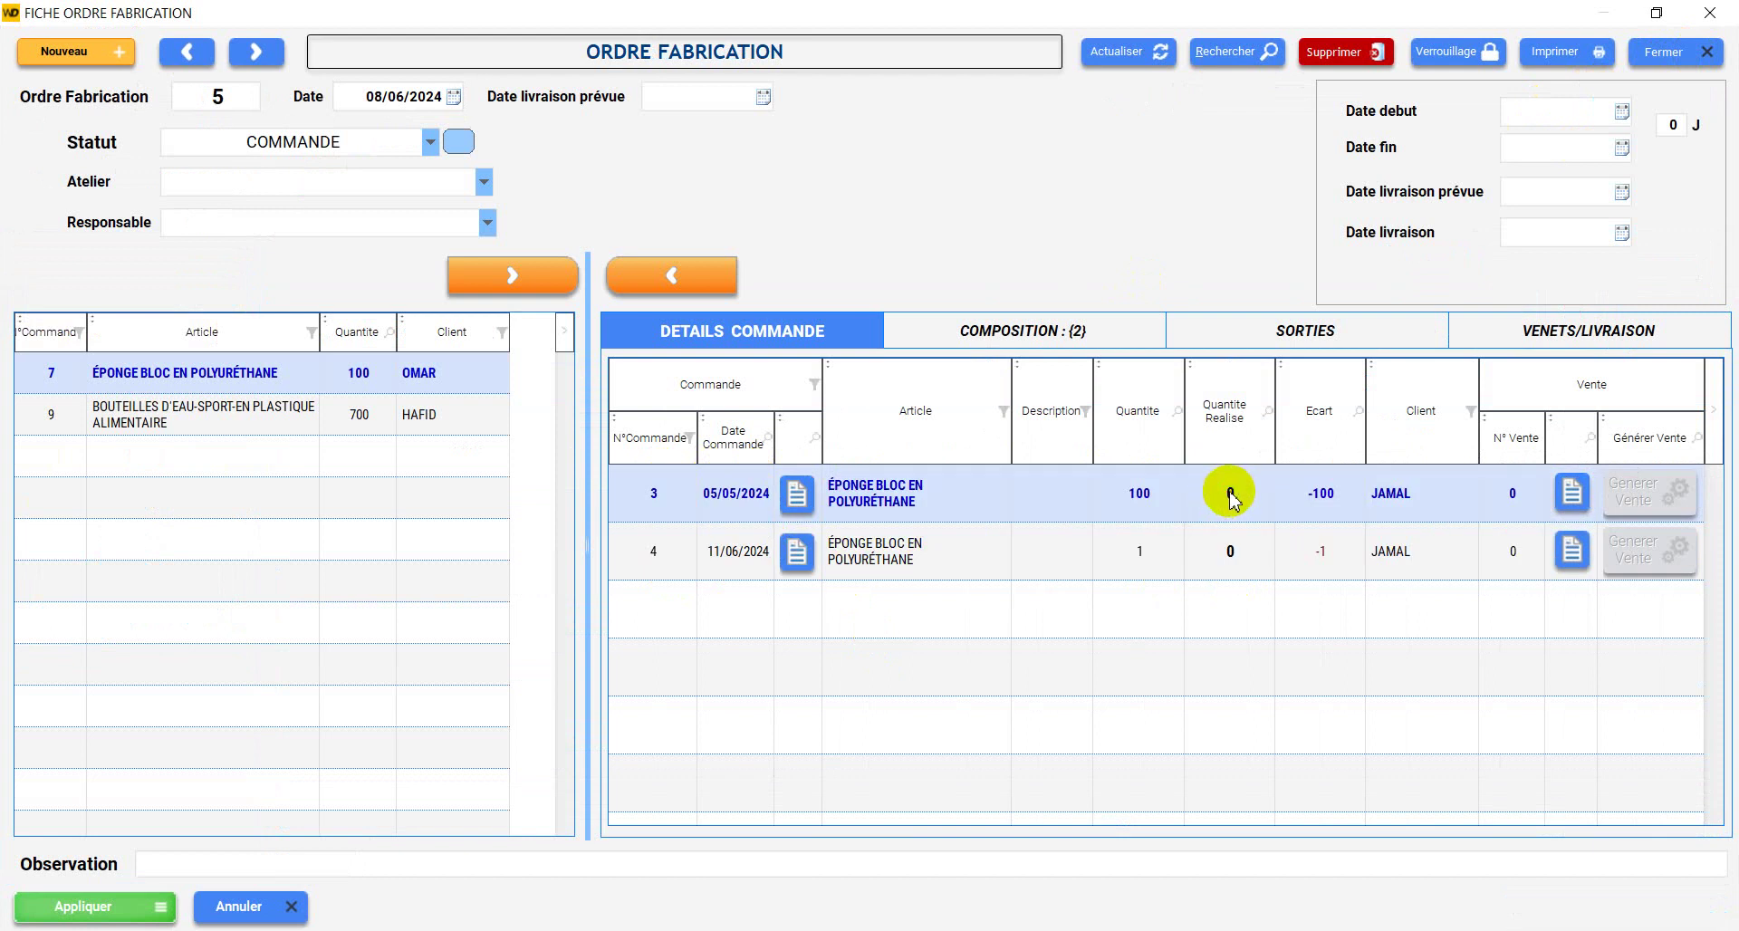
pyautogui.click(1230, 497)
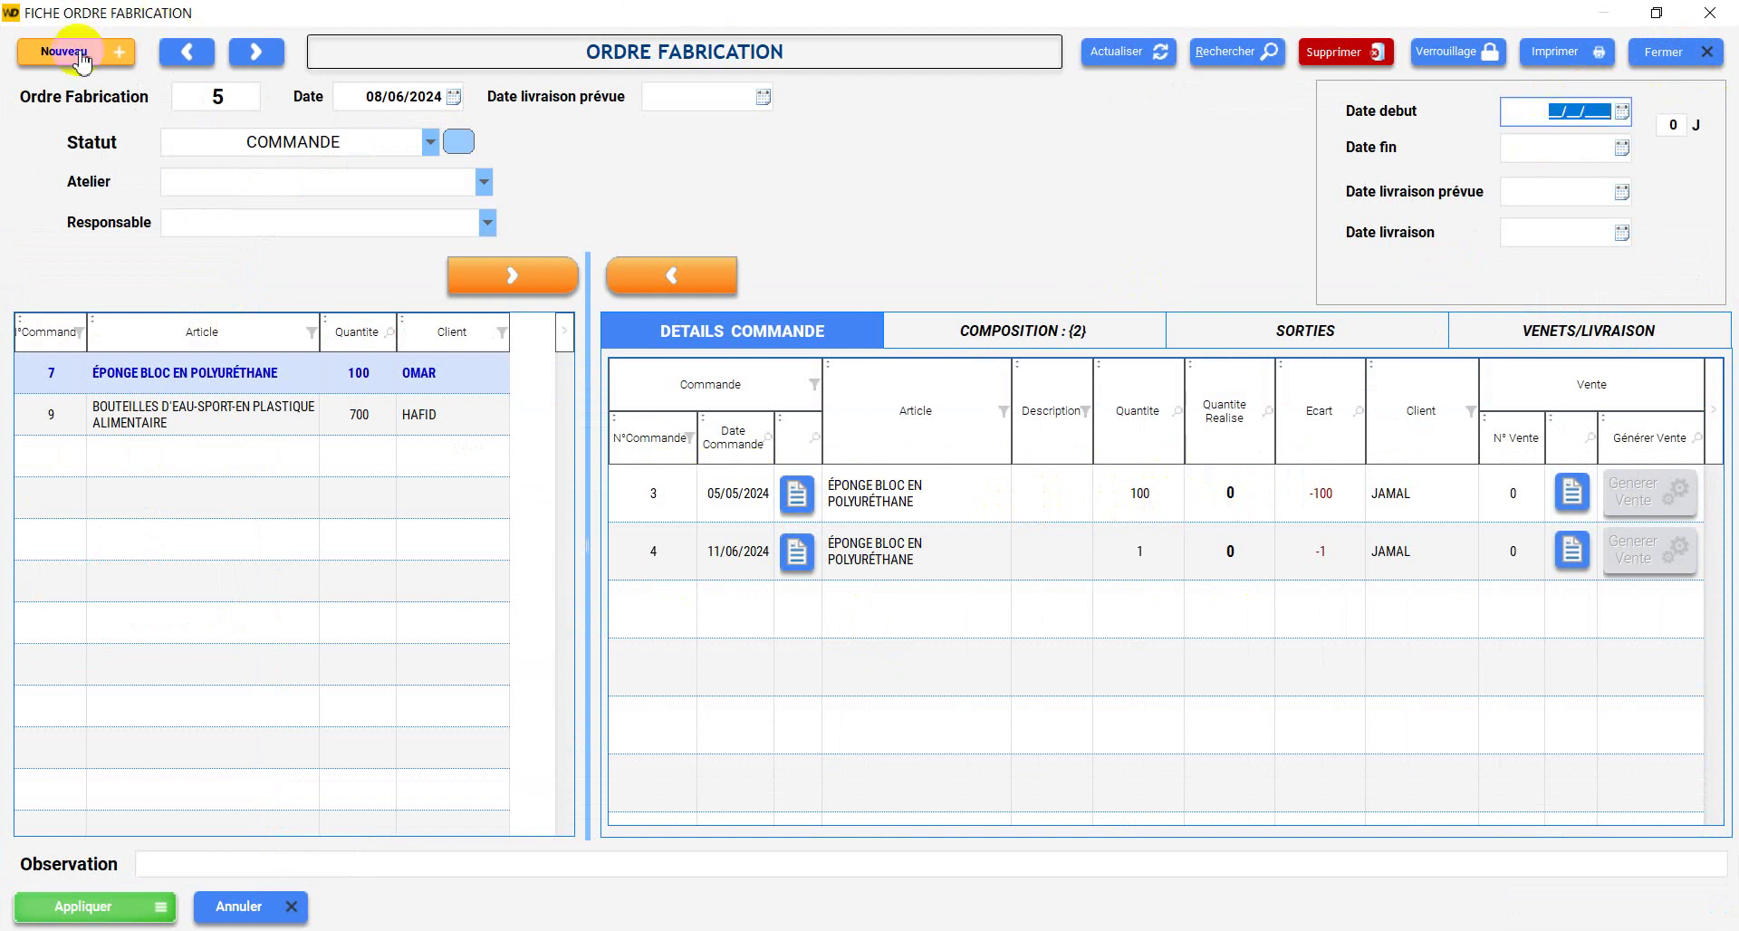
# Step: Go to the adjacent TERMINE fabrication order dated 11/06/2024, review its end and delivery dates, stock exits and sales/deliveries, and close it
pyautogui.click(242, 52)
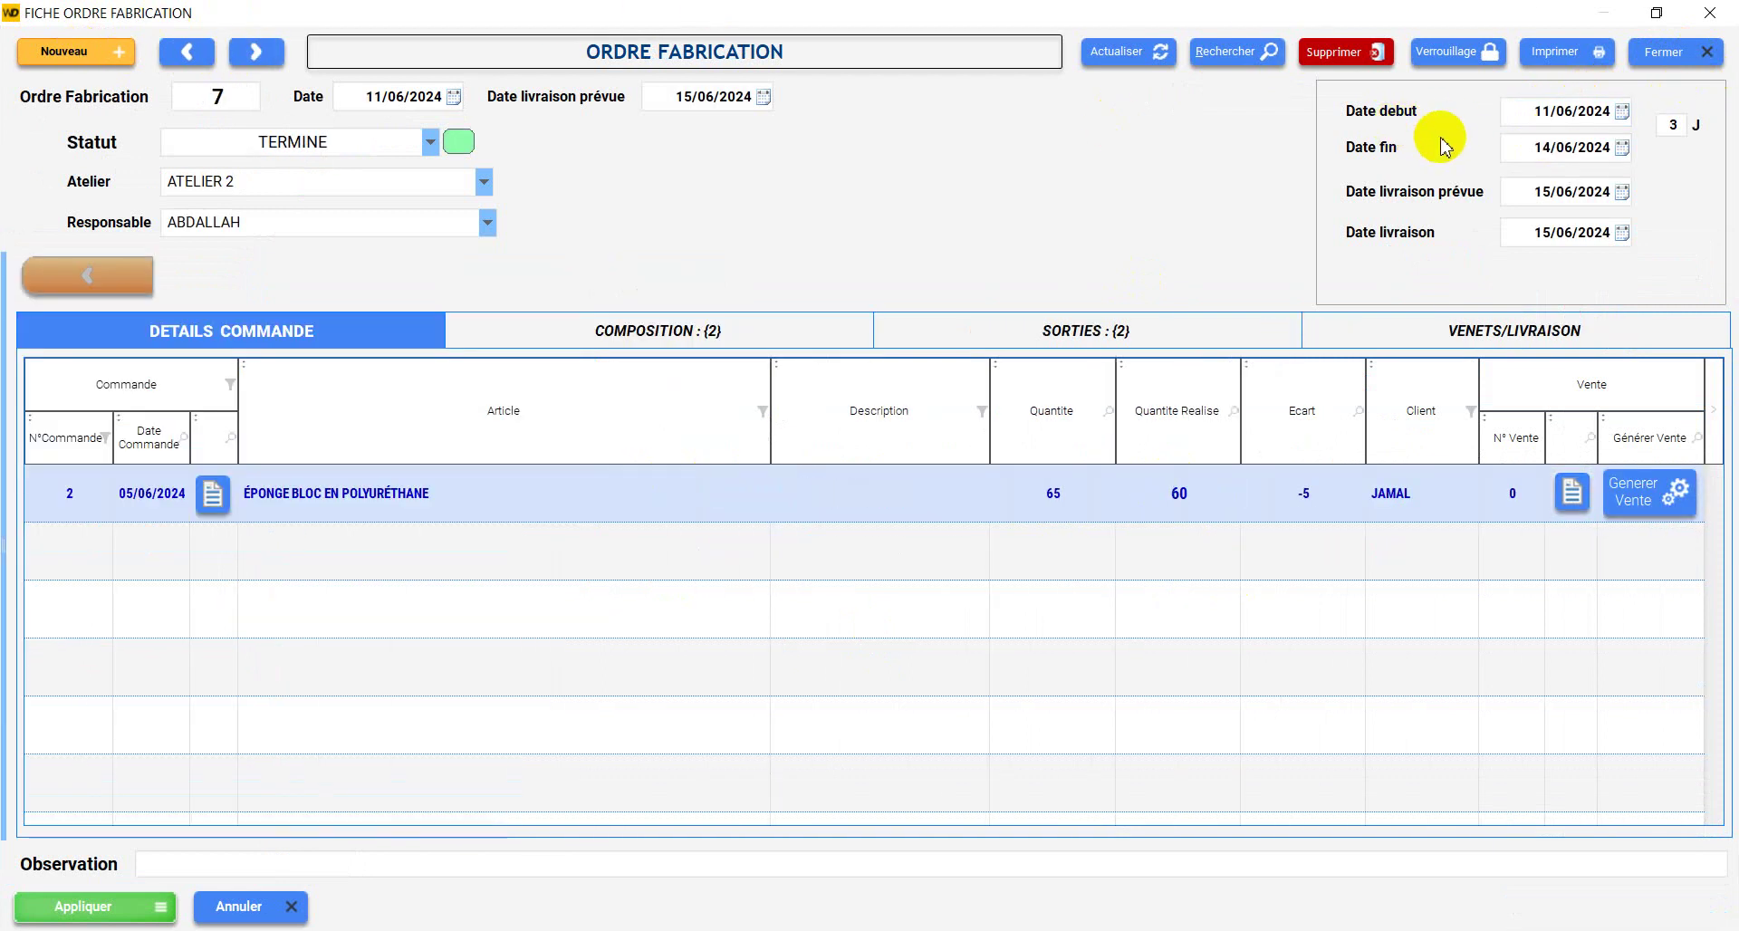
pyautogui.click(1550, 148)
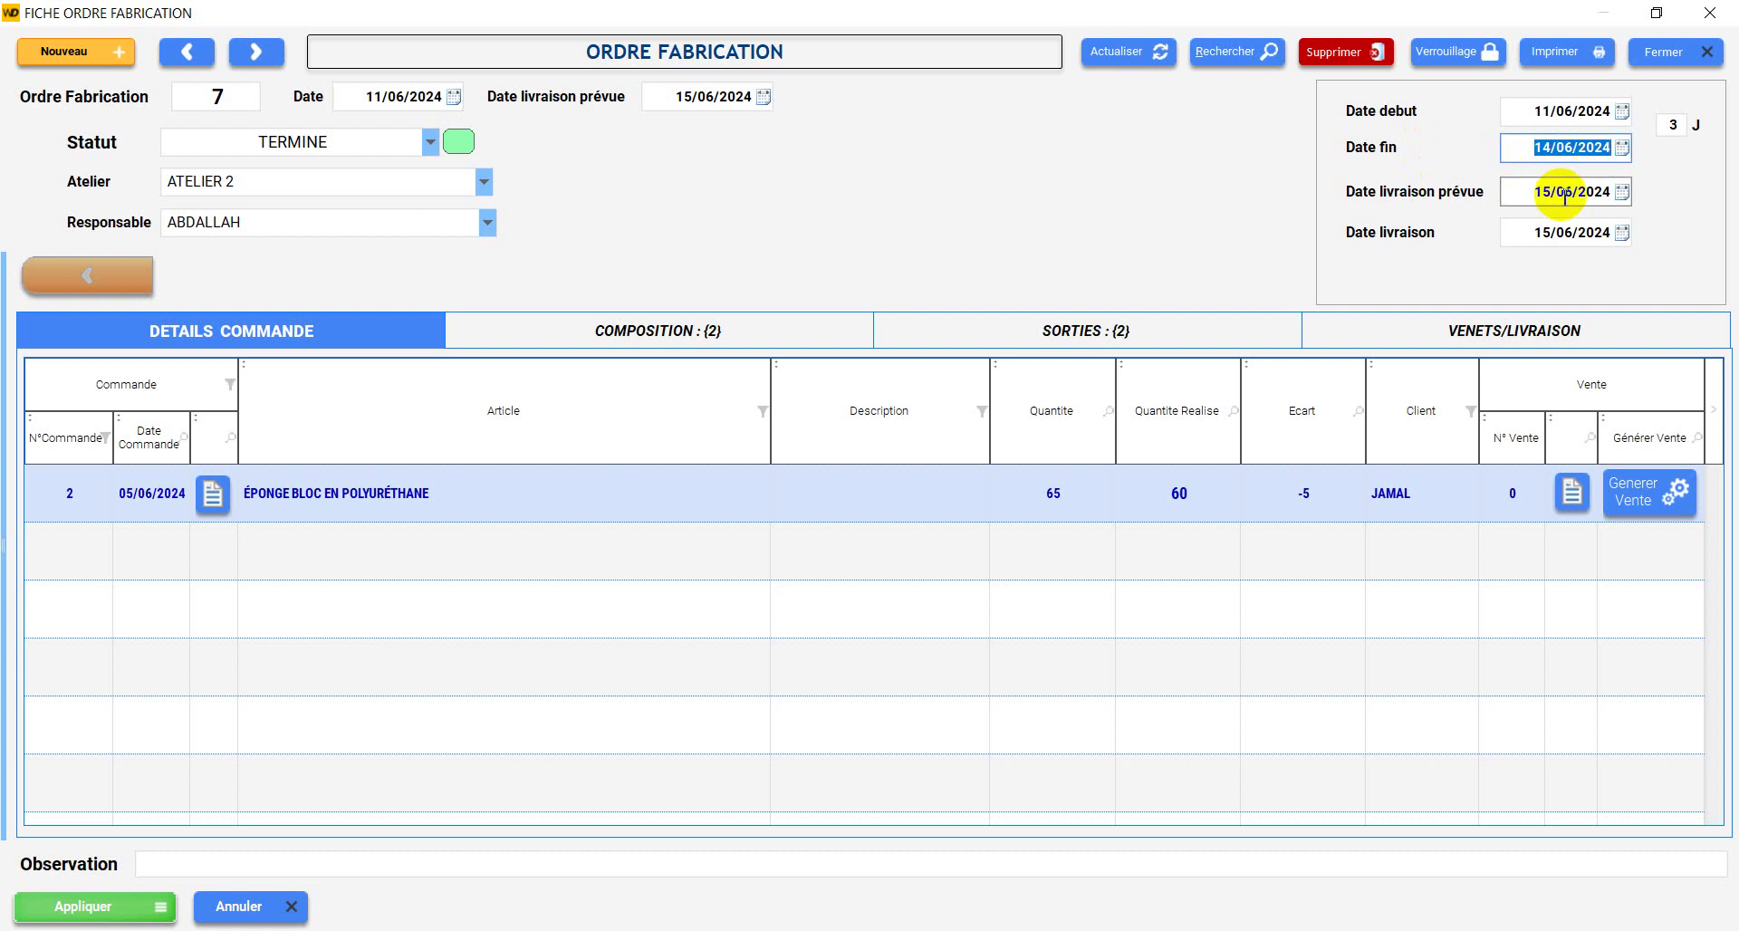
pyautogui.click(1563, 192)
pyautogui.click(1561, 232)
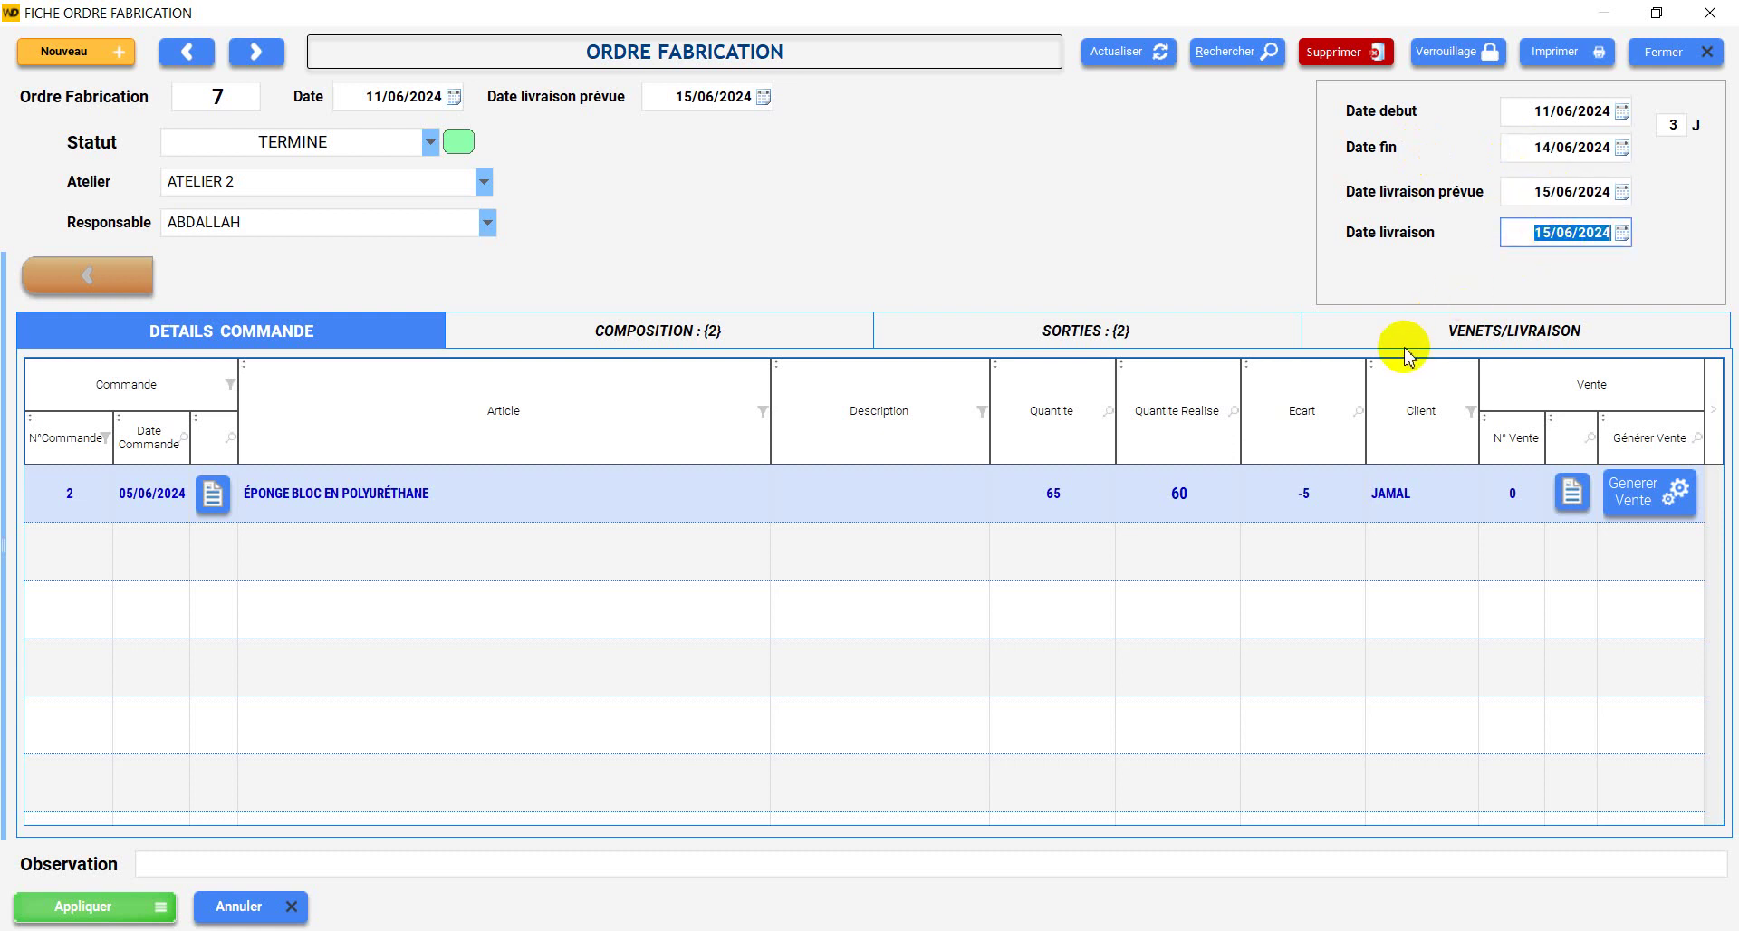
pyautogui.click(1230, 337)
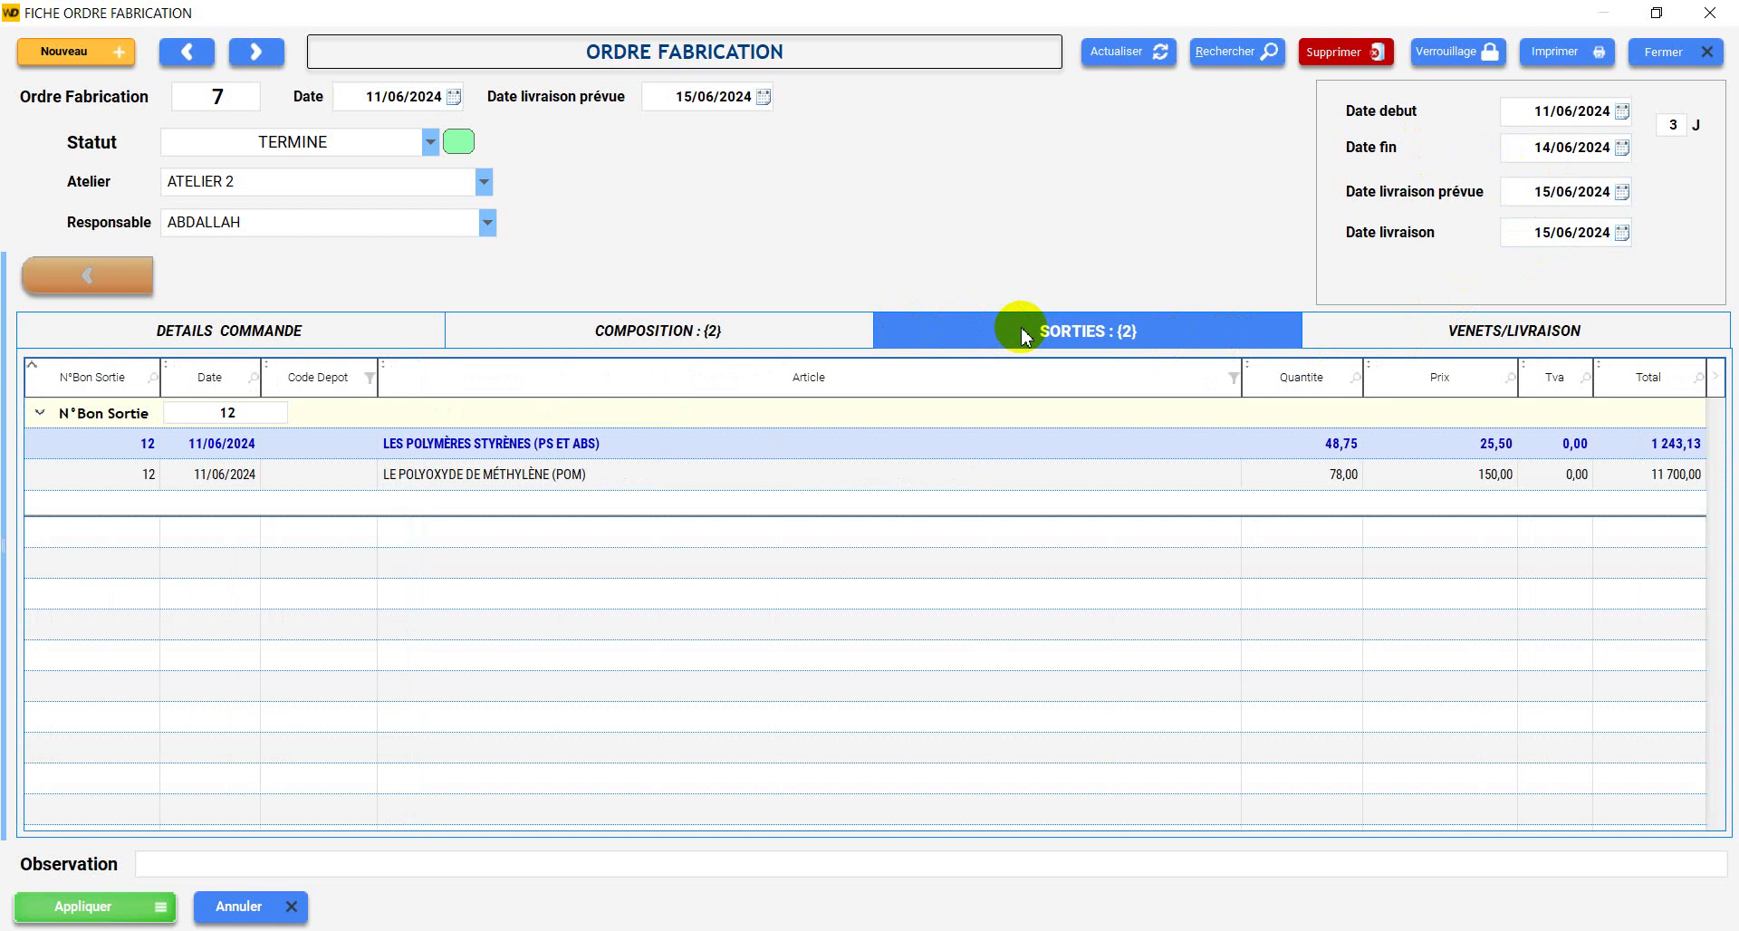
pyautogui.click(1559, 340)
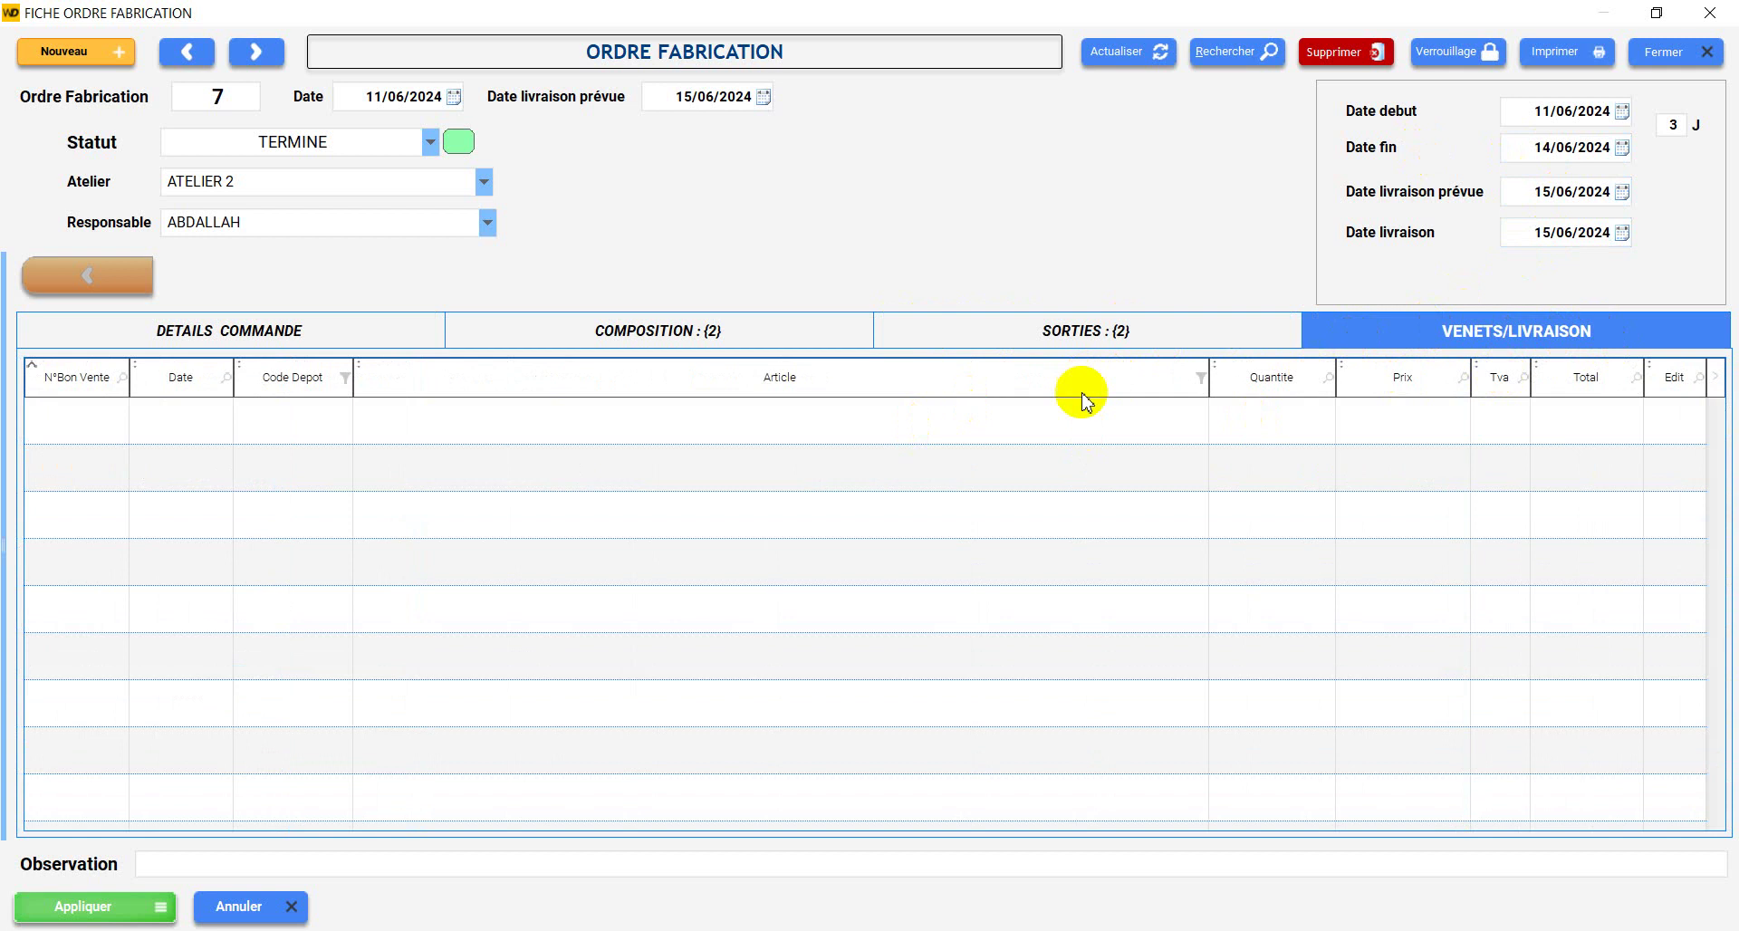
pyautogui.click(1131, 339)
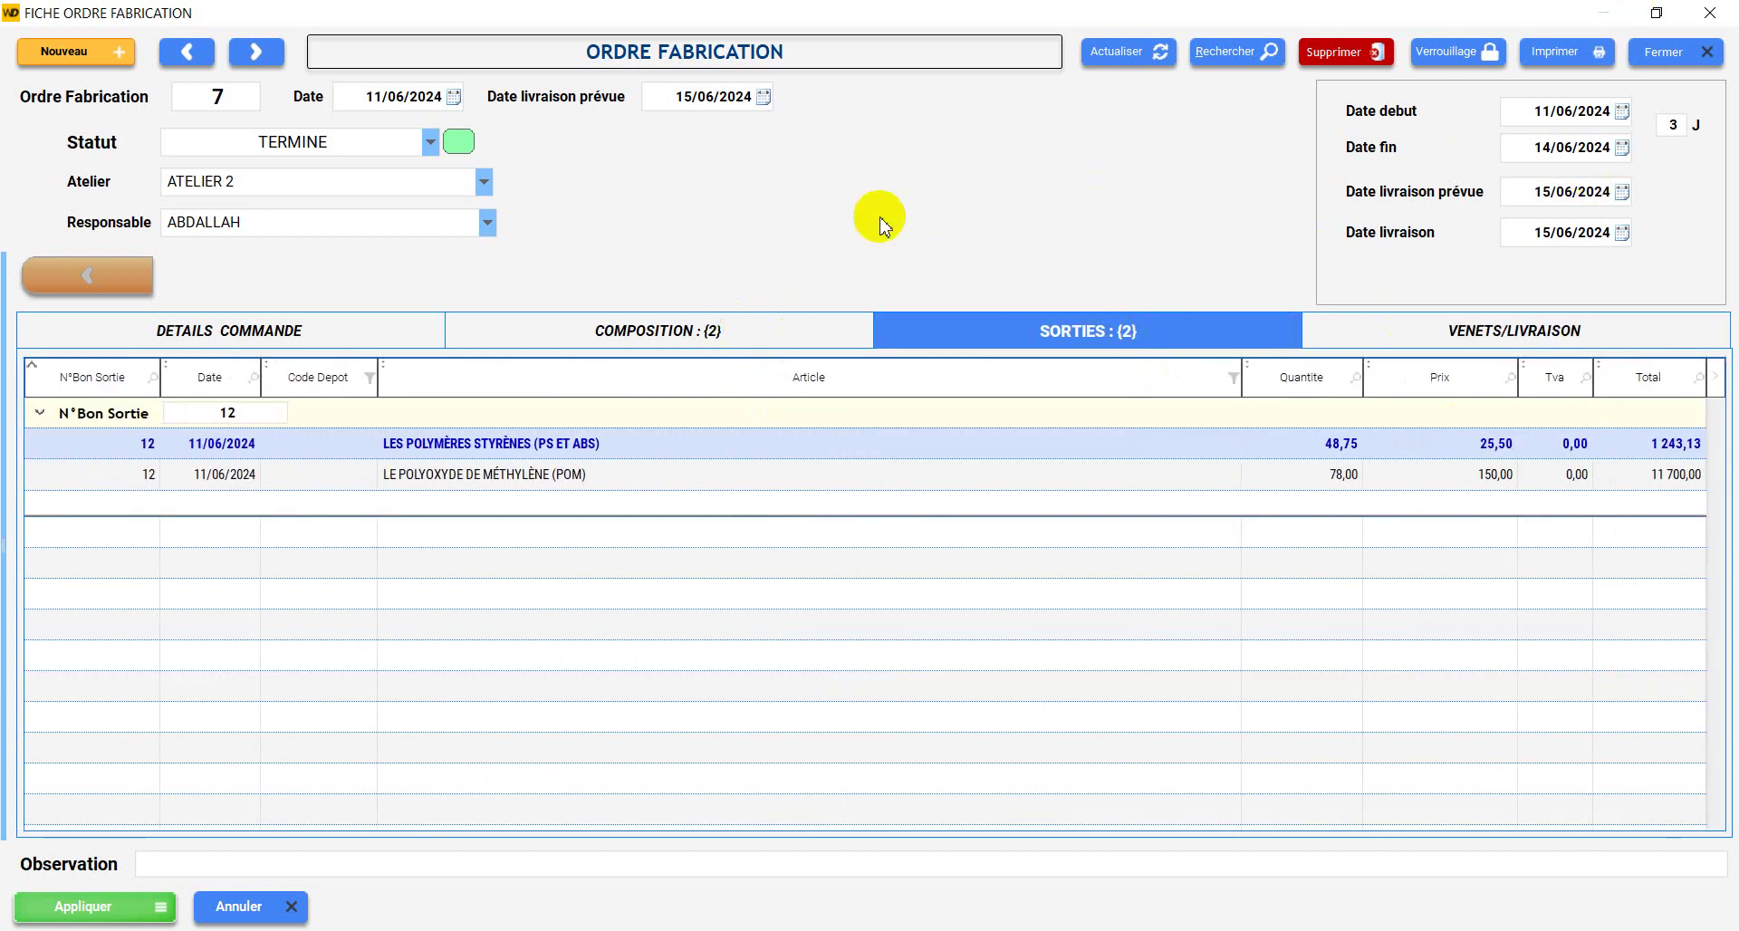
pyautogui.click(1672, 57)
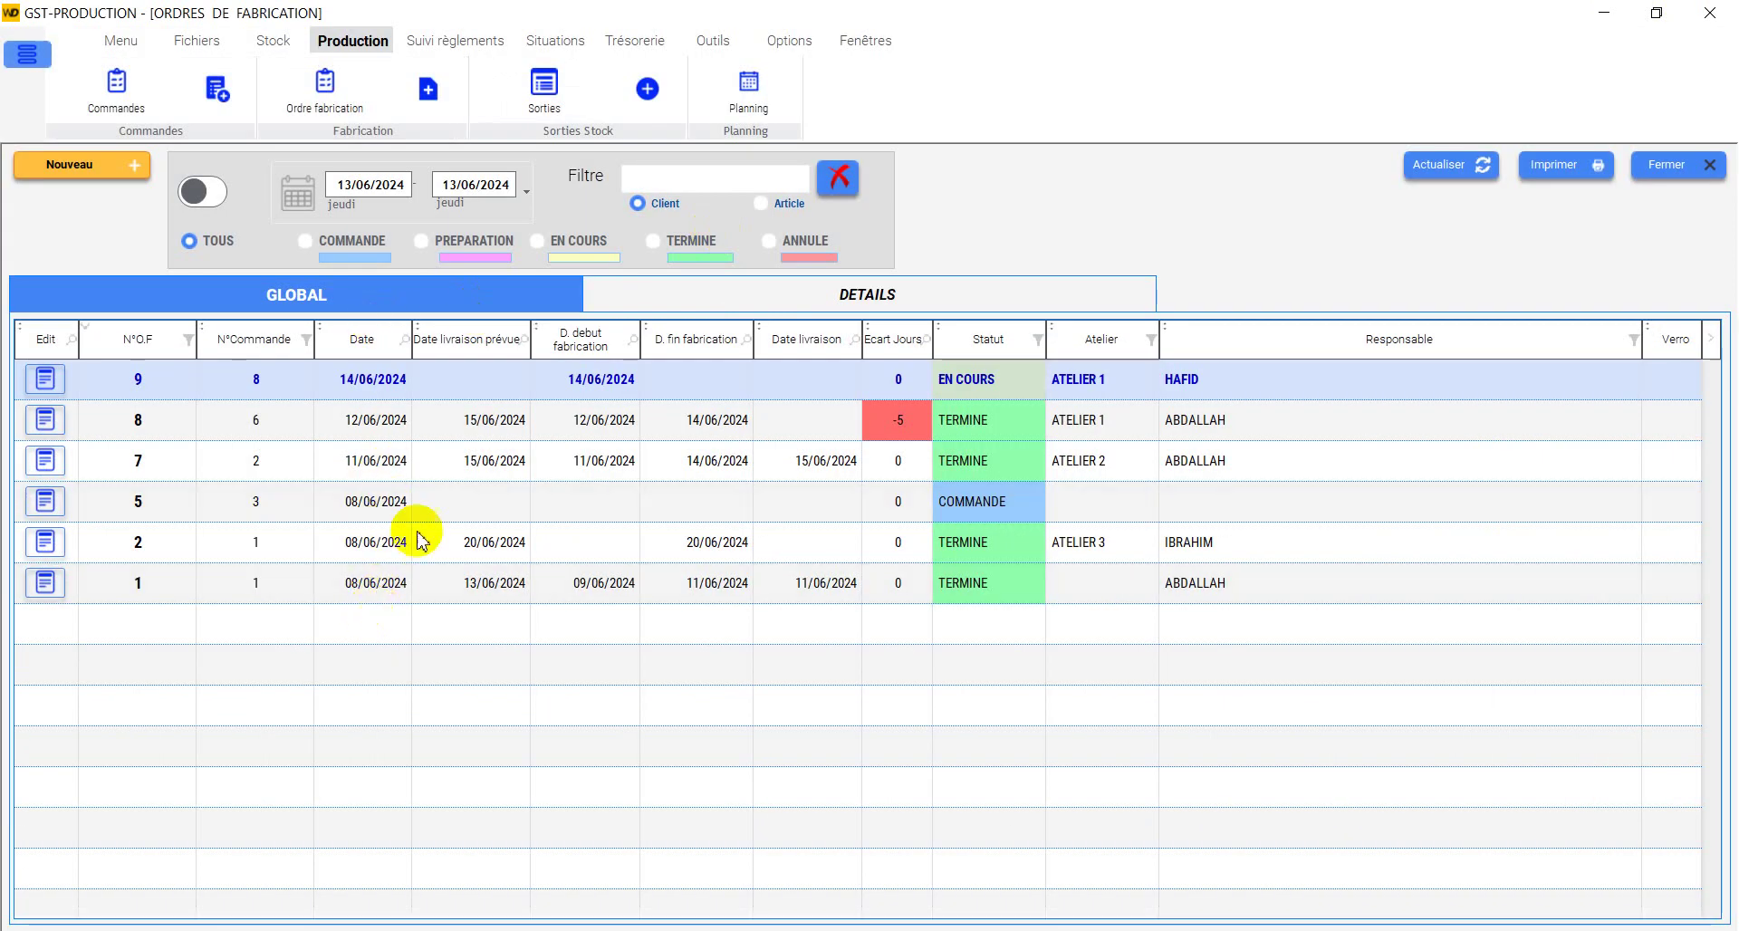
# Step: Review the detailed fabrication order lines, return to the global list, and filter it by EN COURS and TERMINE
pyautogui.click(806, 303)
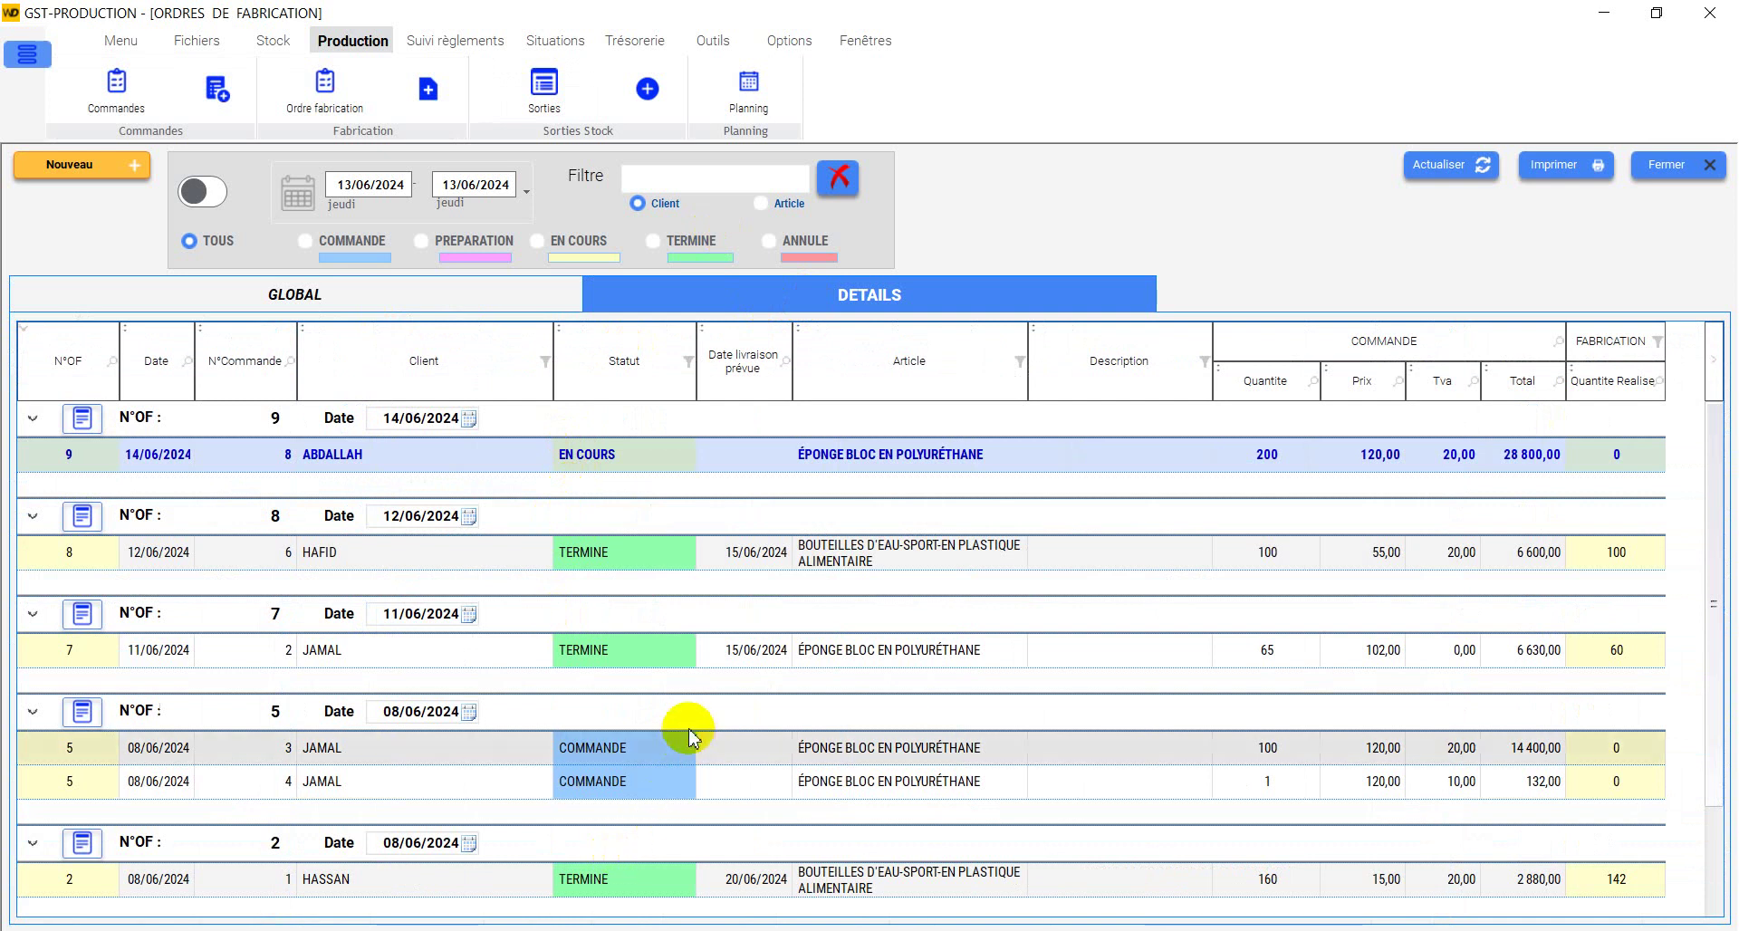
pyautogui.scroll(-3, 684, 730)
pyautogui.scroll(3, 688, 735)
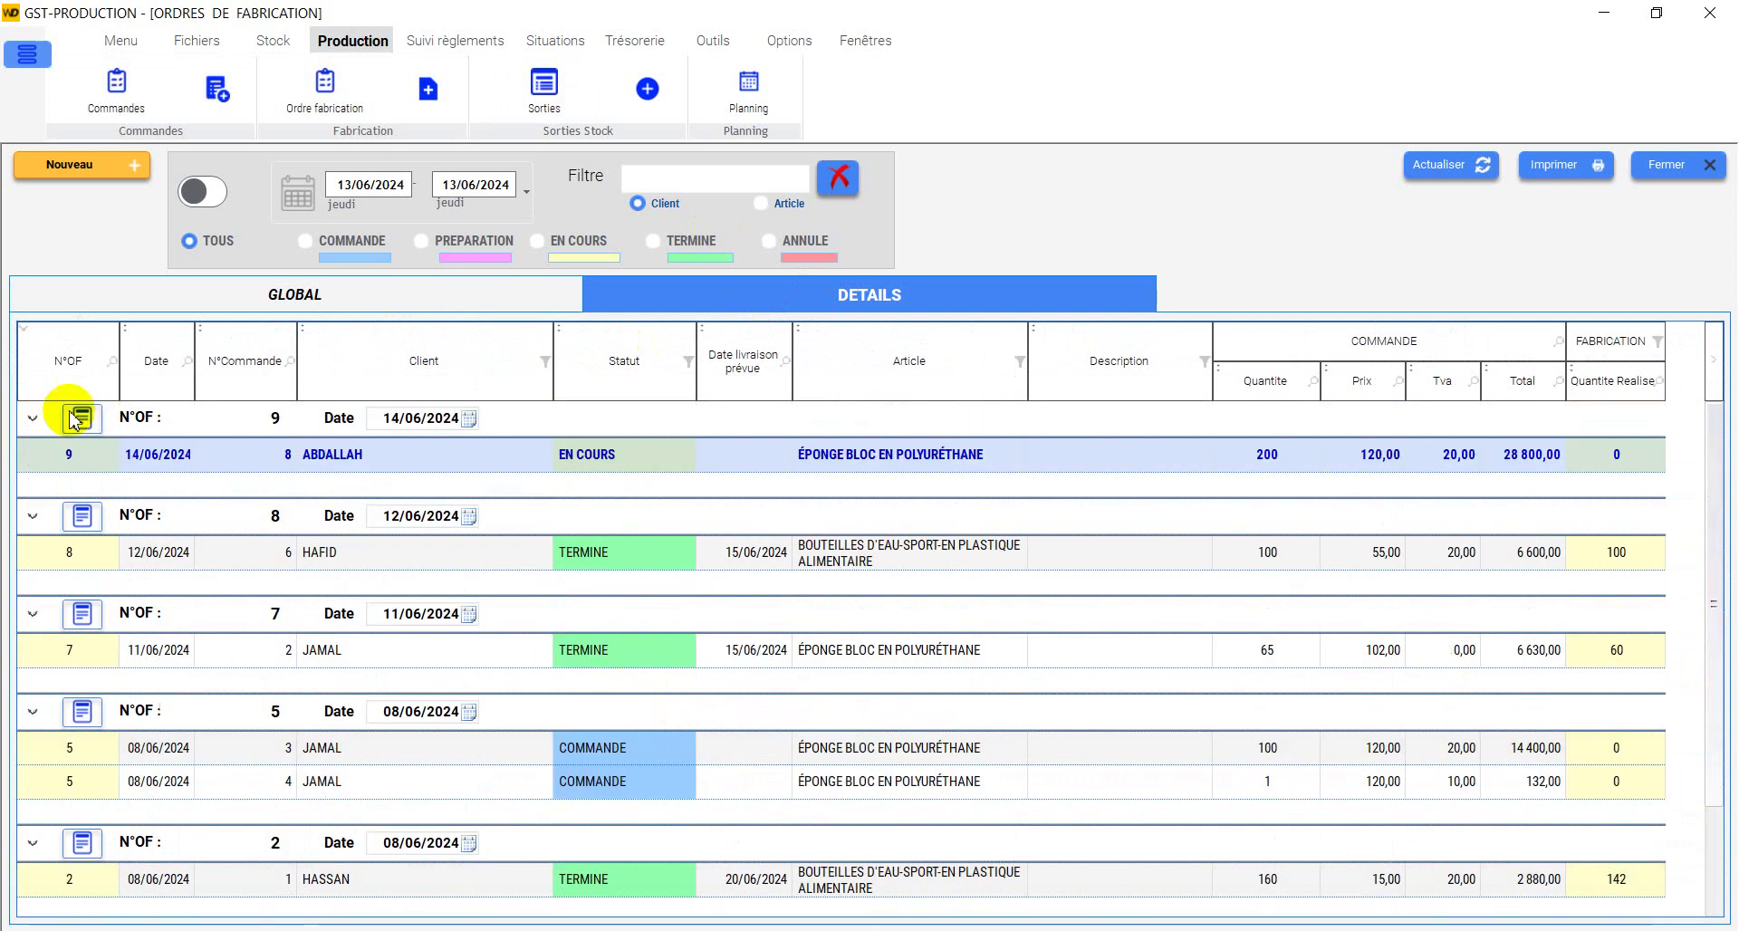
pyautogui.click(289, 296)
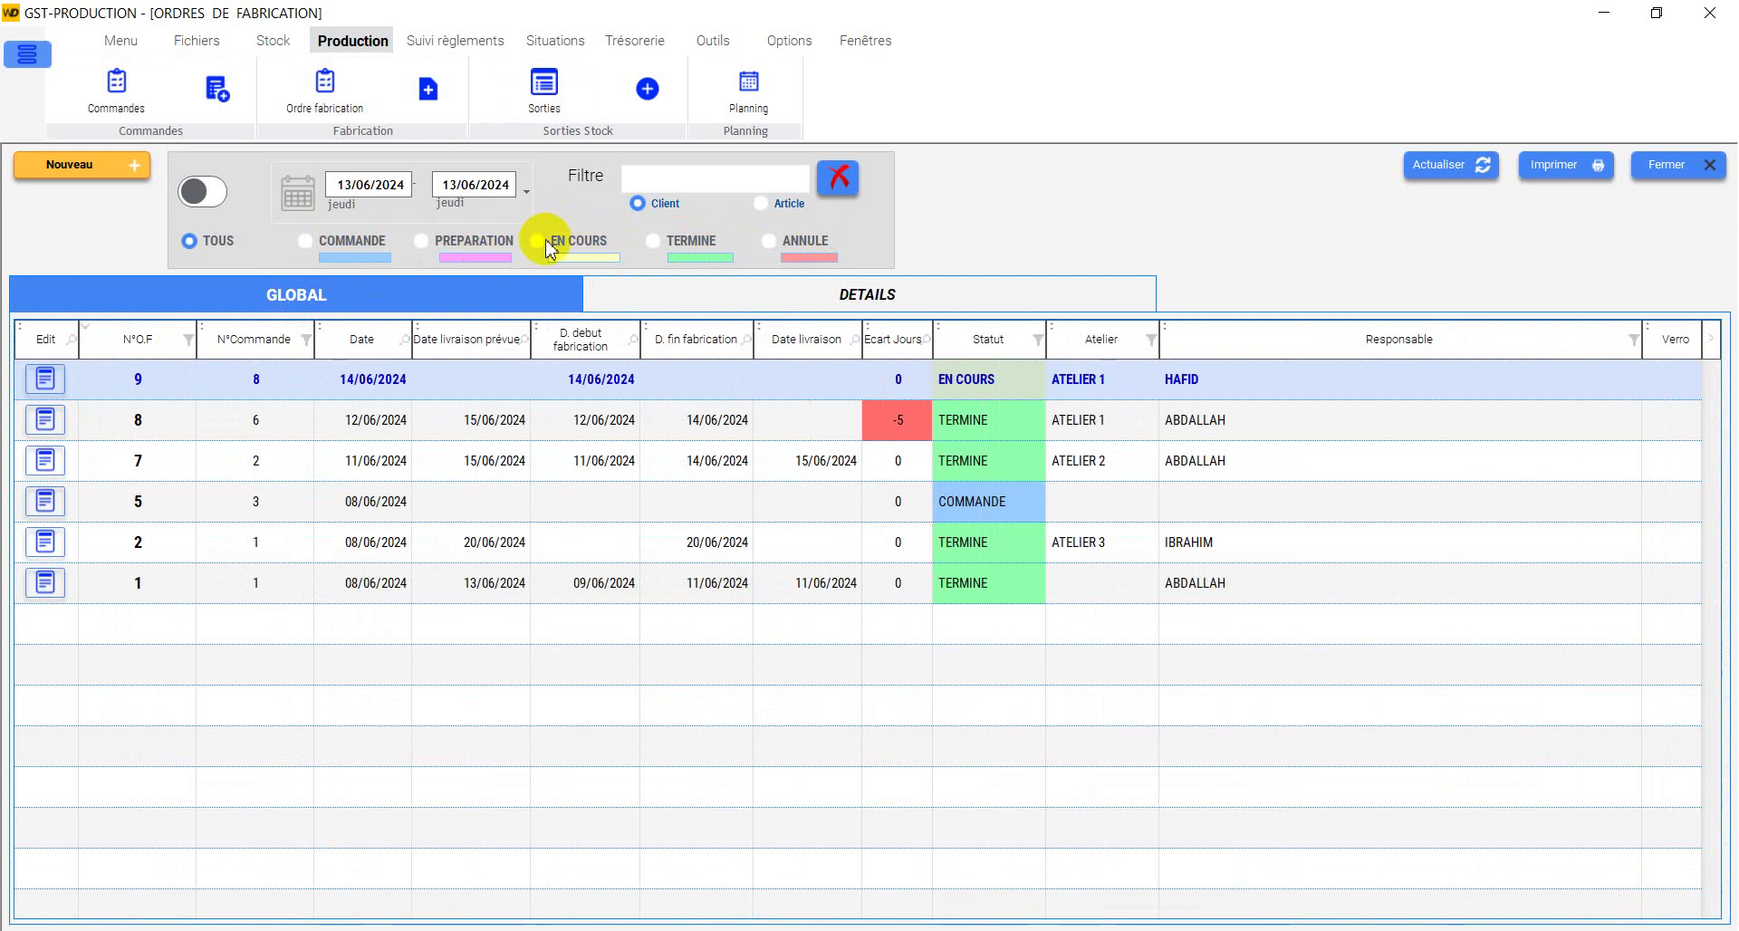
pyautogui.click(538, 241)
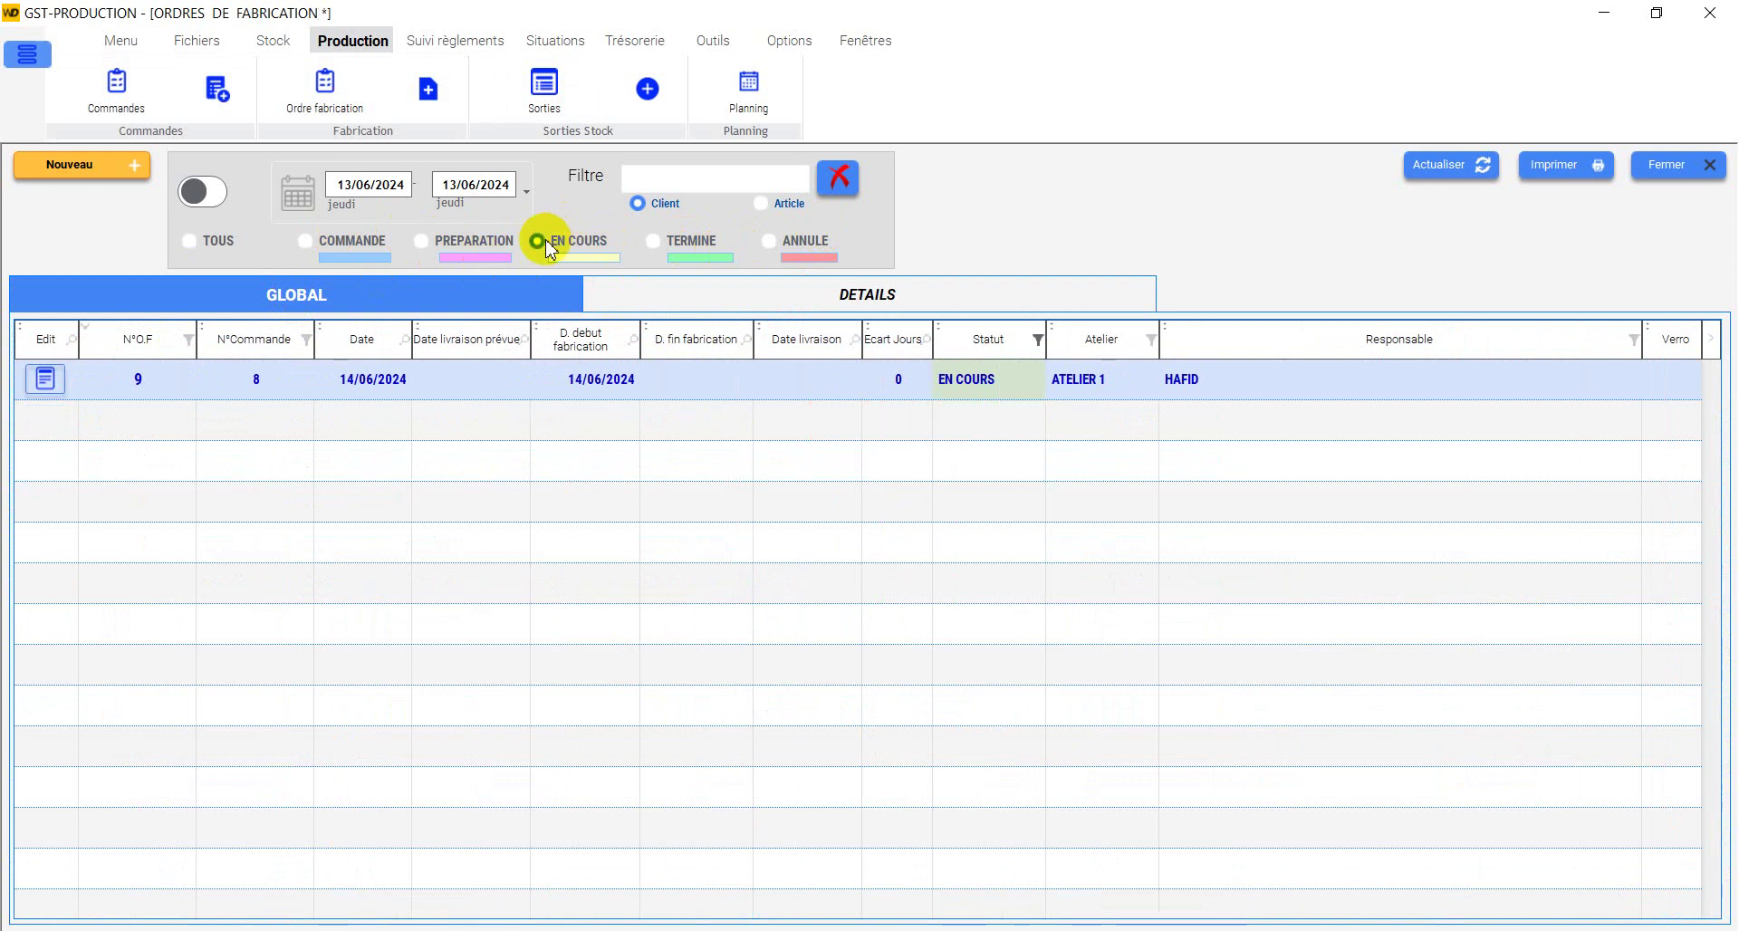
pyautogui.click(653, 241)
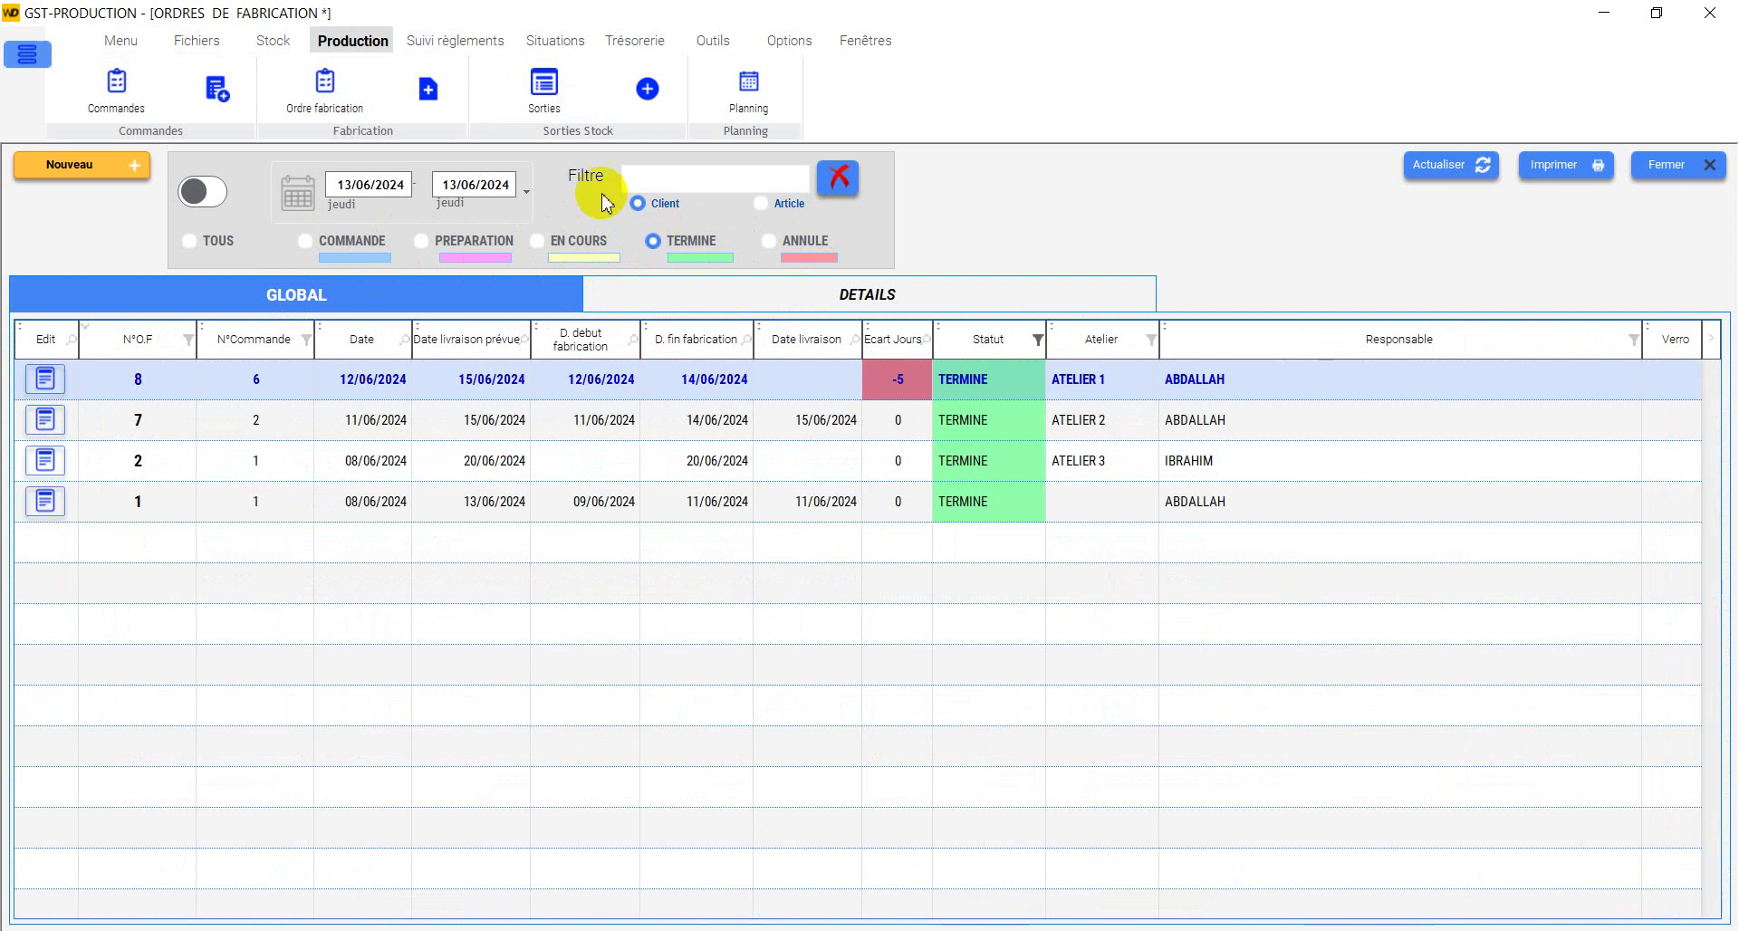
# Step: View the stock exit slip dated 12/06/2024 from the Sorties list, close it, and open the production planning
pyautogui.click(547, 88)
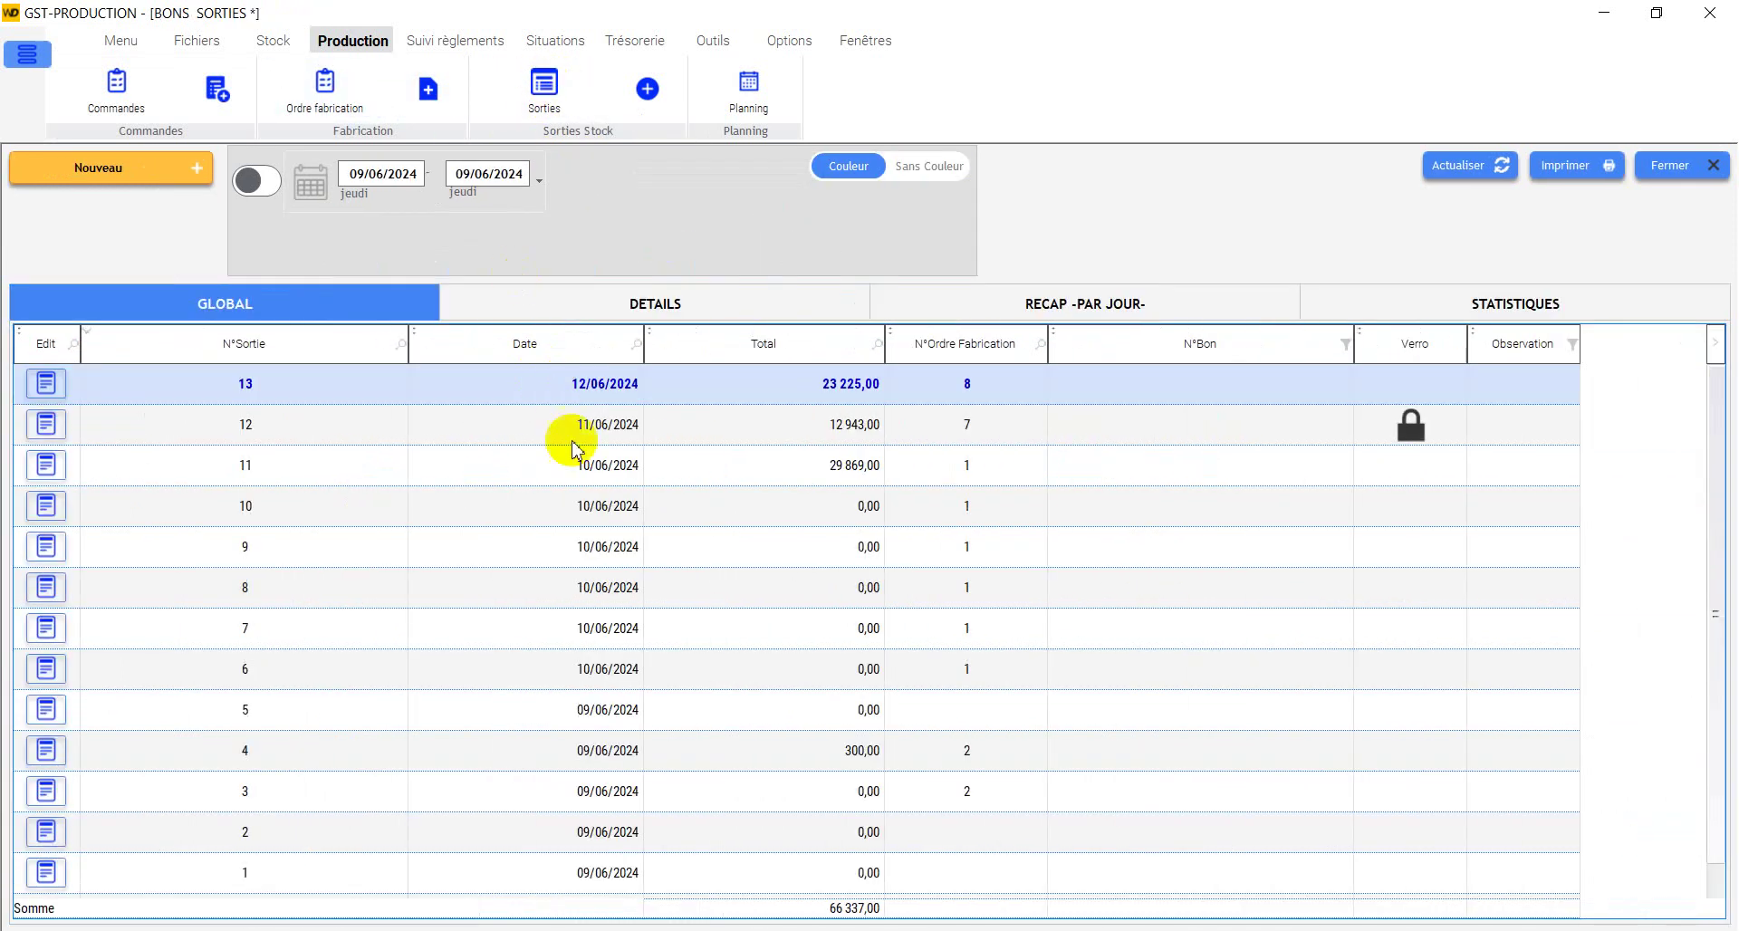
pyautogui.click(46, 384)
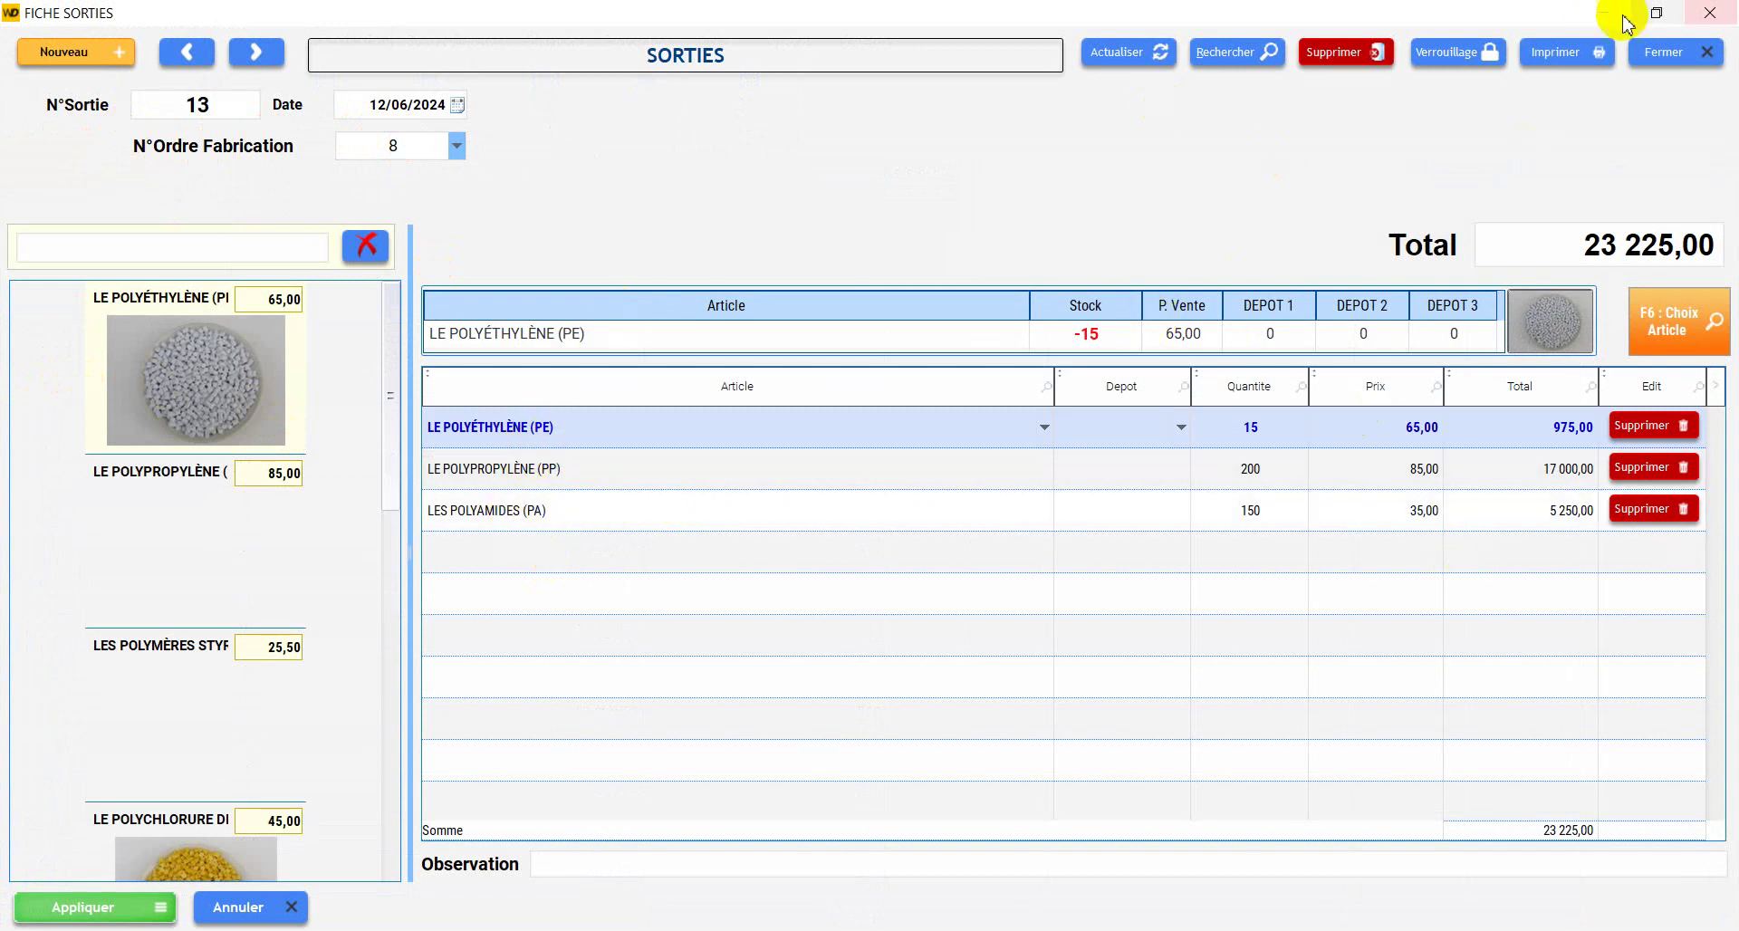
pyautogui.click(1680, 56)
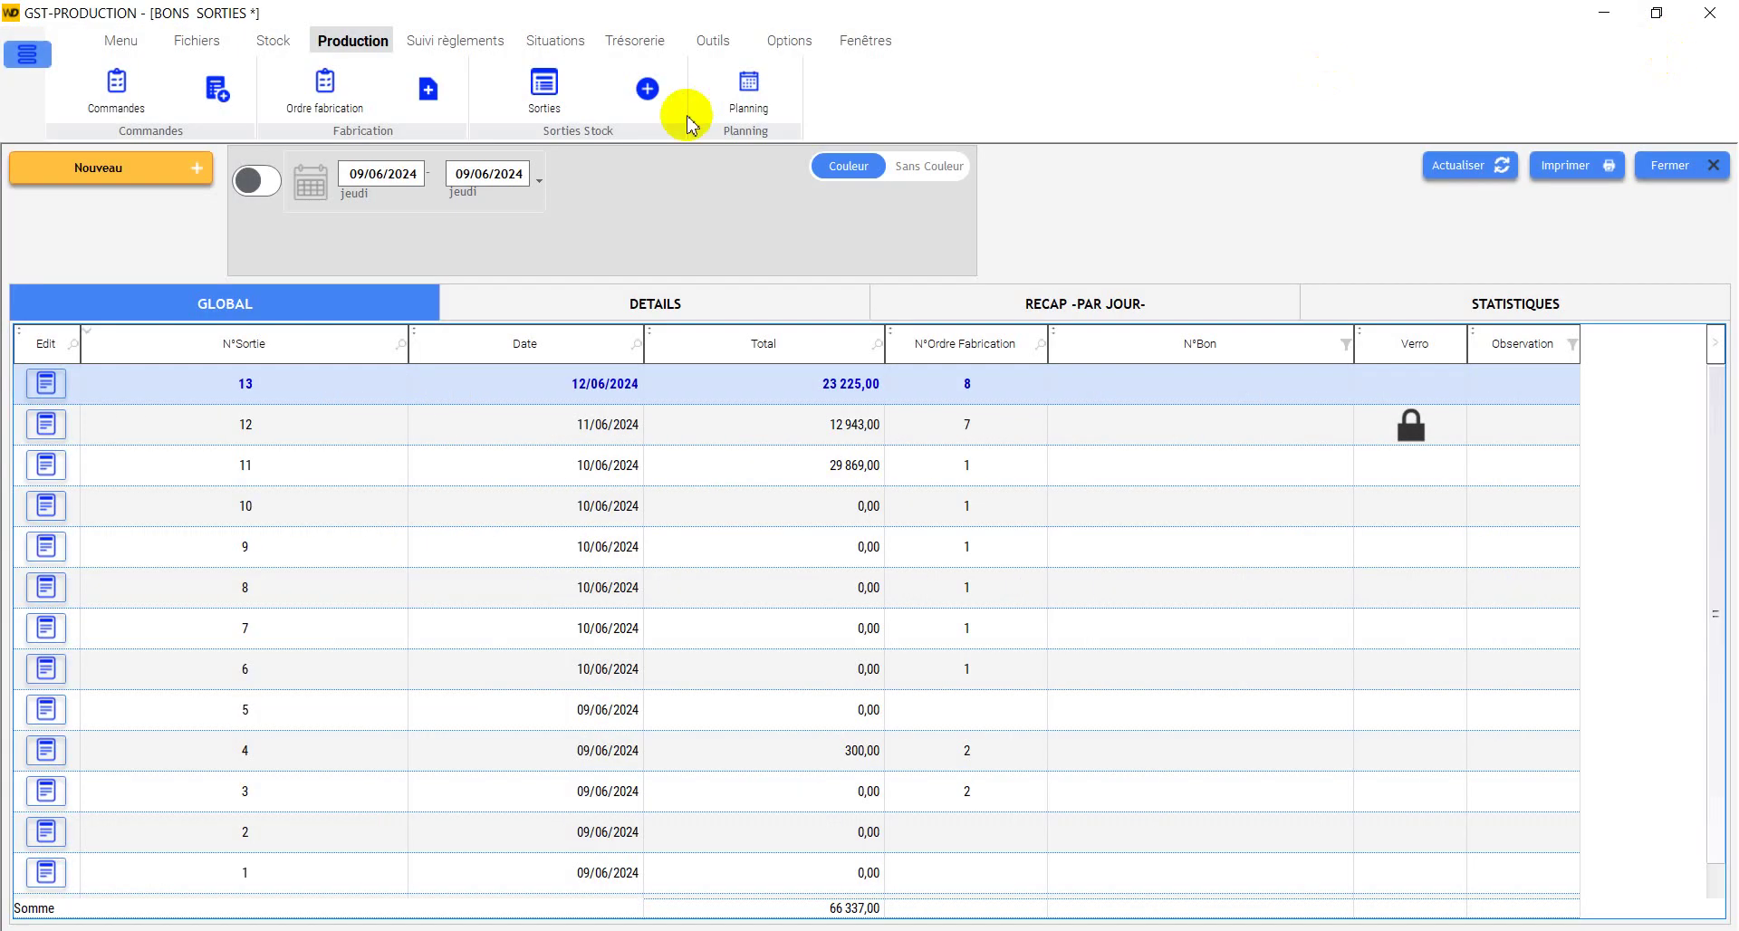
pyautogui.click(748, 89)
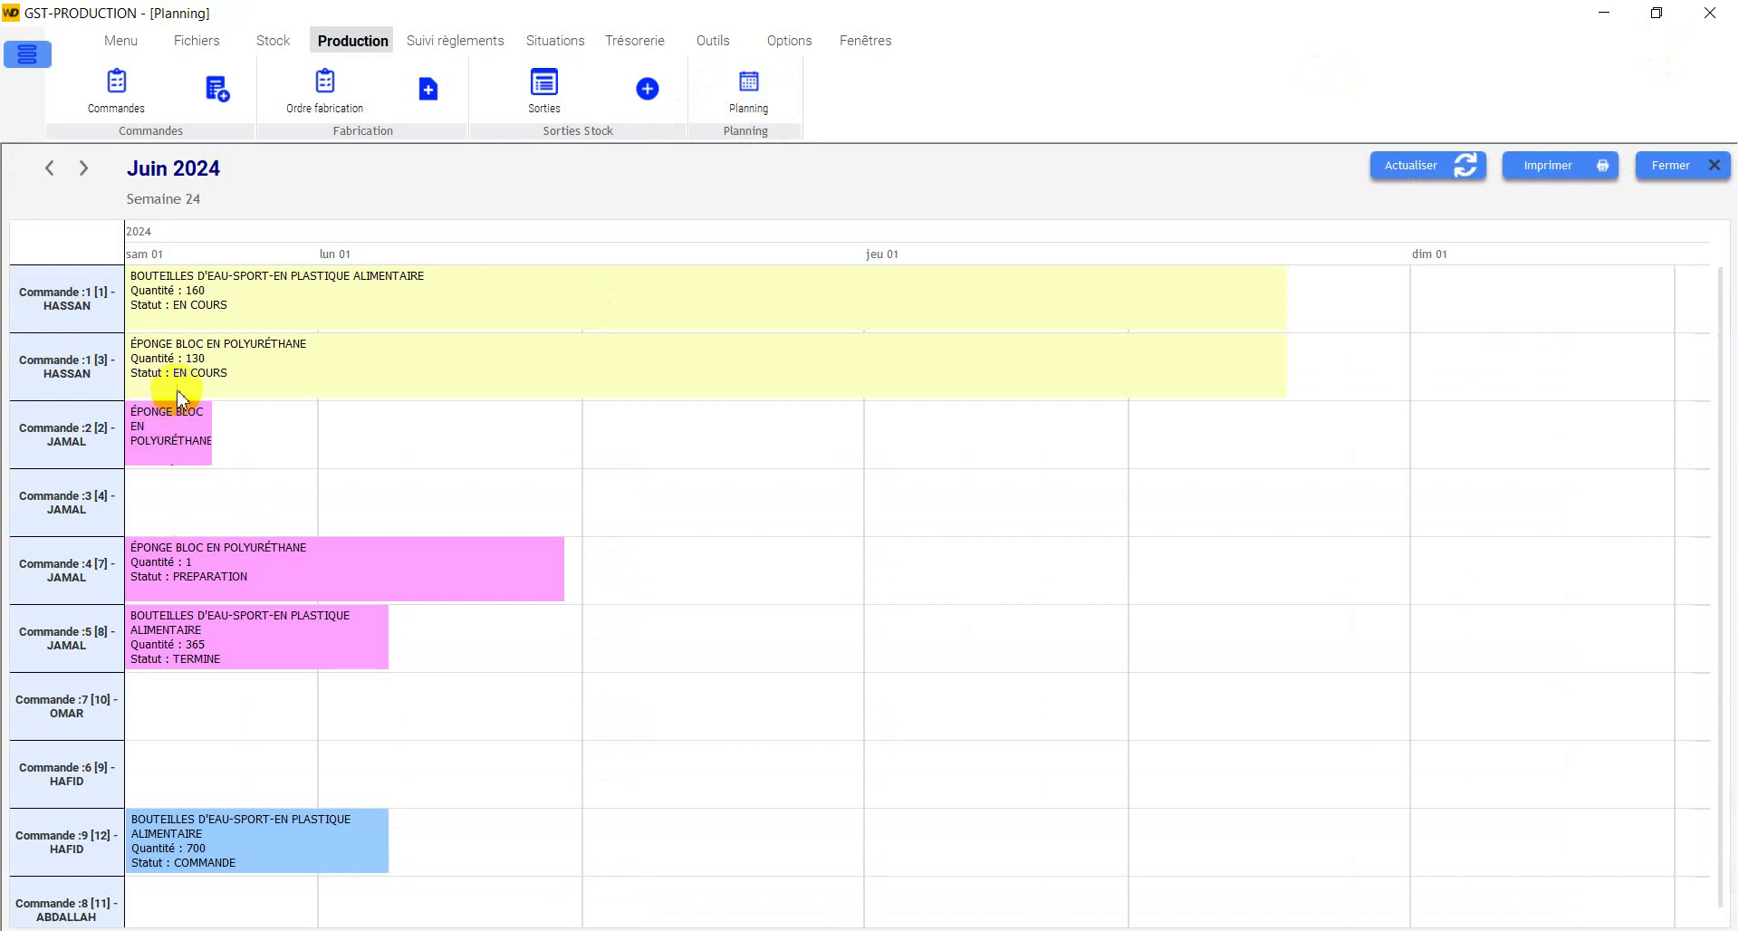
# Step: Review the June 2024 production planning bars, check the details of the order 9 bar with COMMANDE status, and close the planning
pyautogui.scroll(-1, 271, 417)
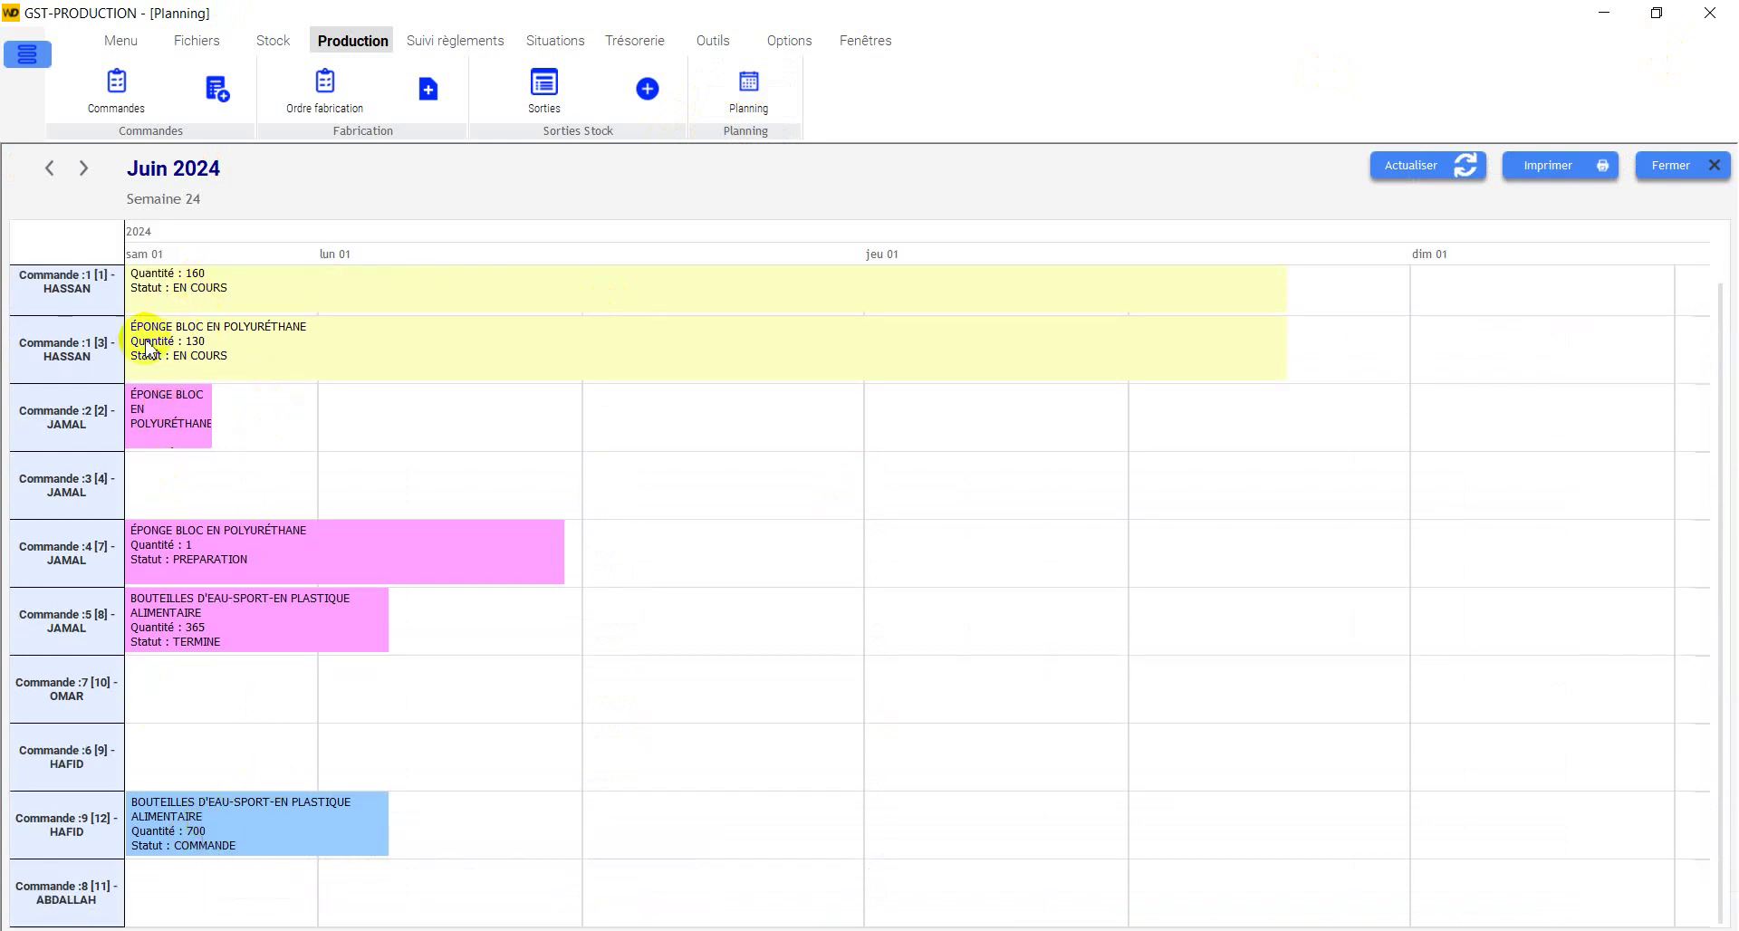
pyautogui.scroll(1, 226, 360)
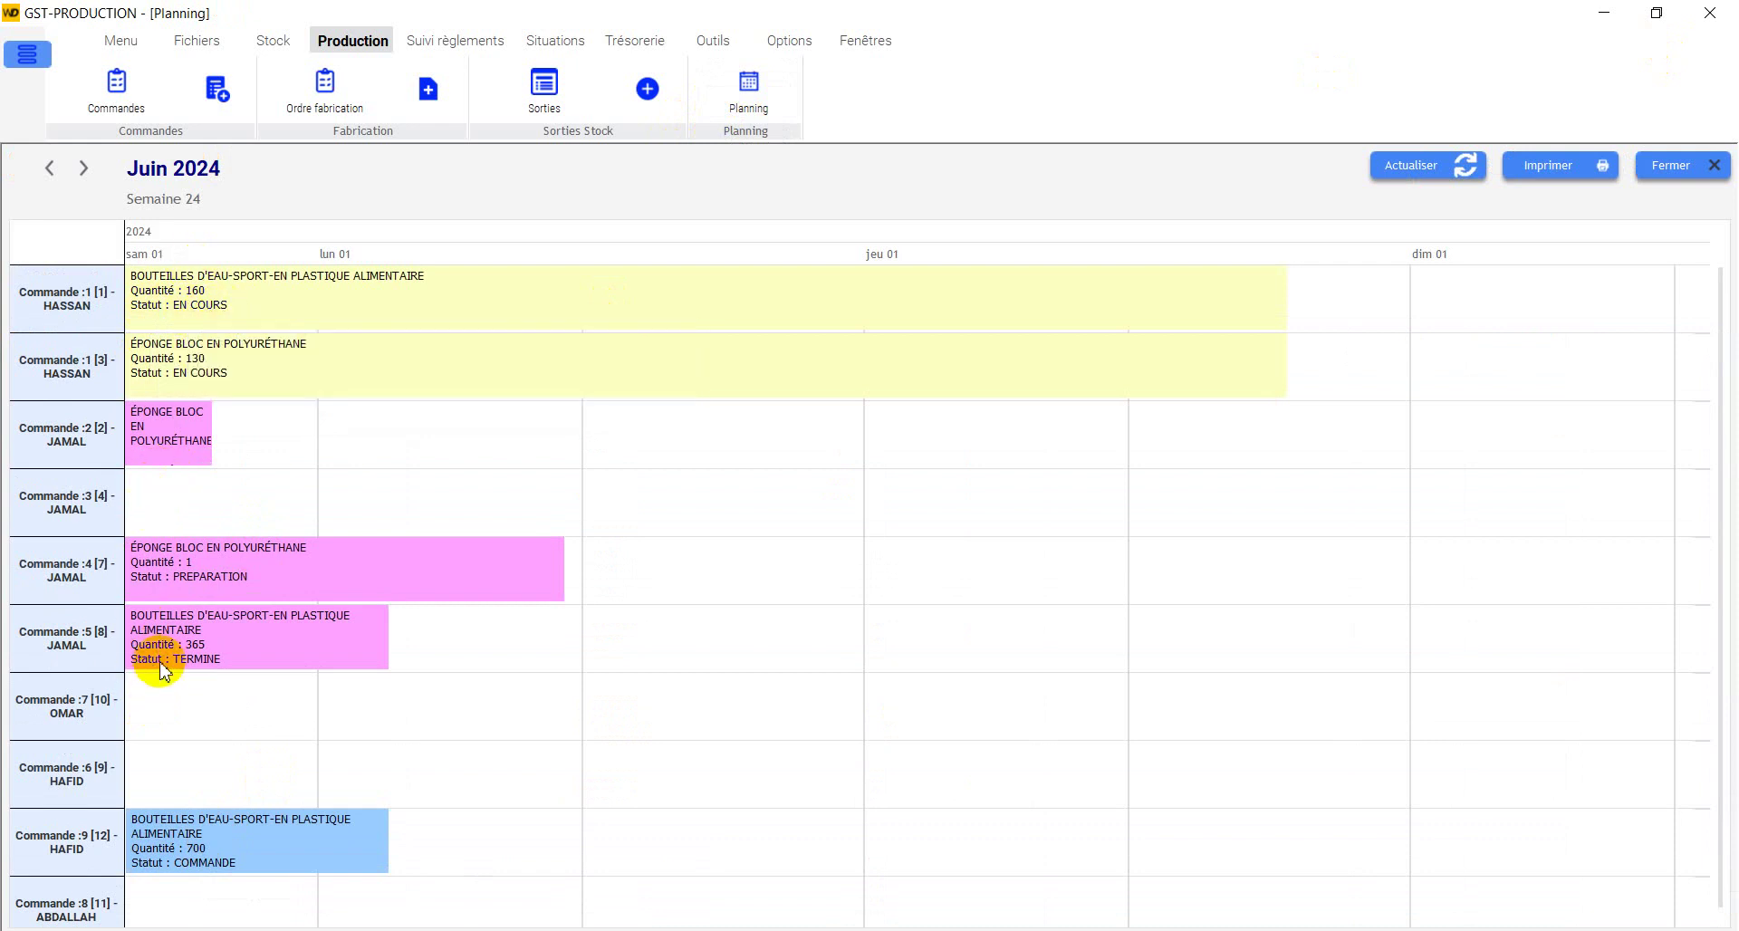
pyautogui.moveTo(154, 645)
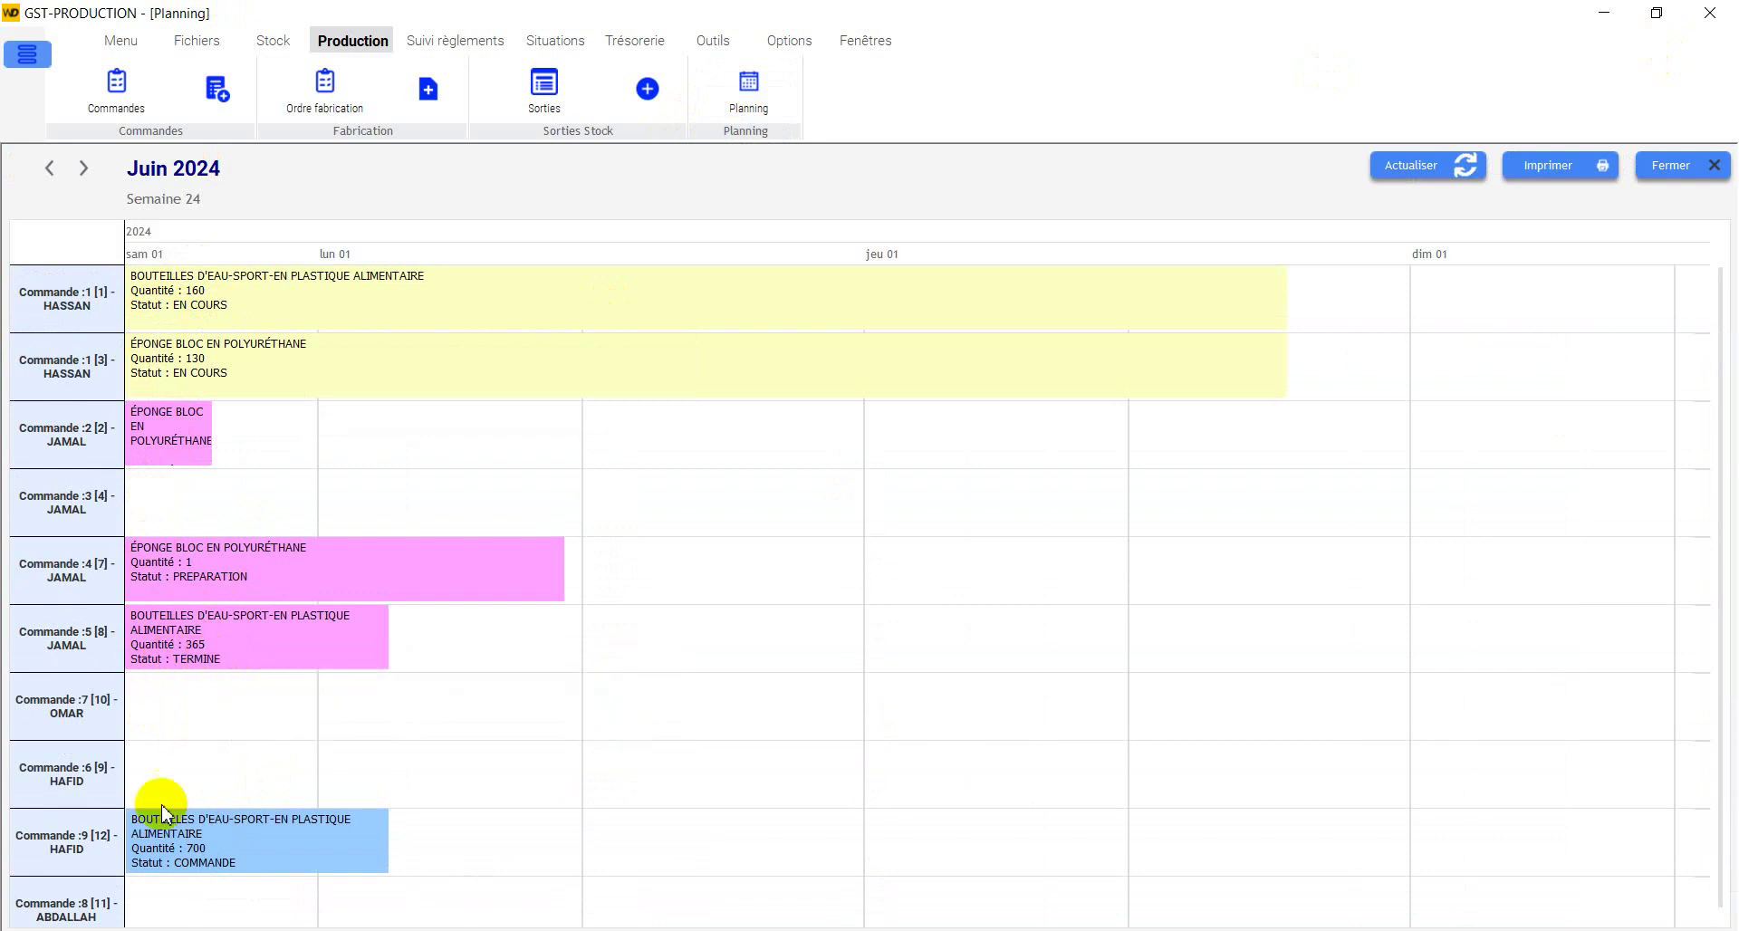
pyautogui.scroll(-1, 172, 860)
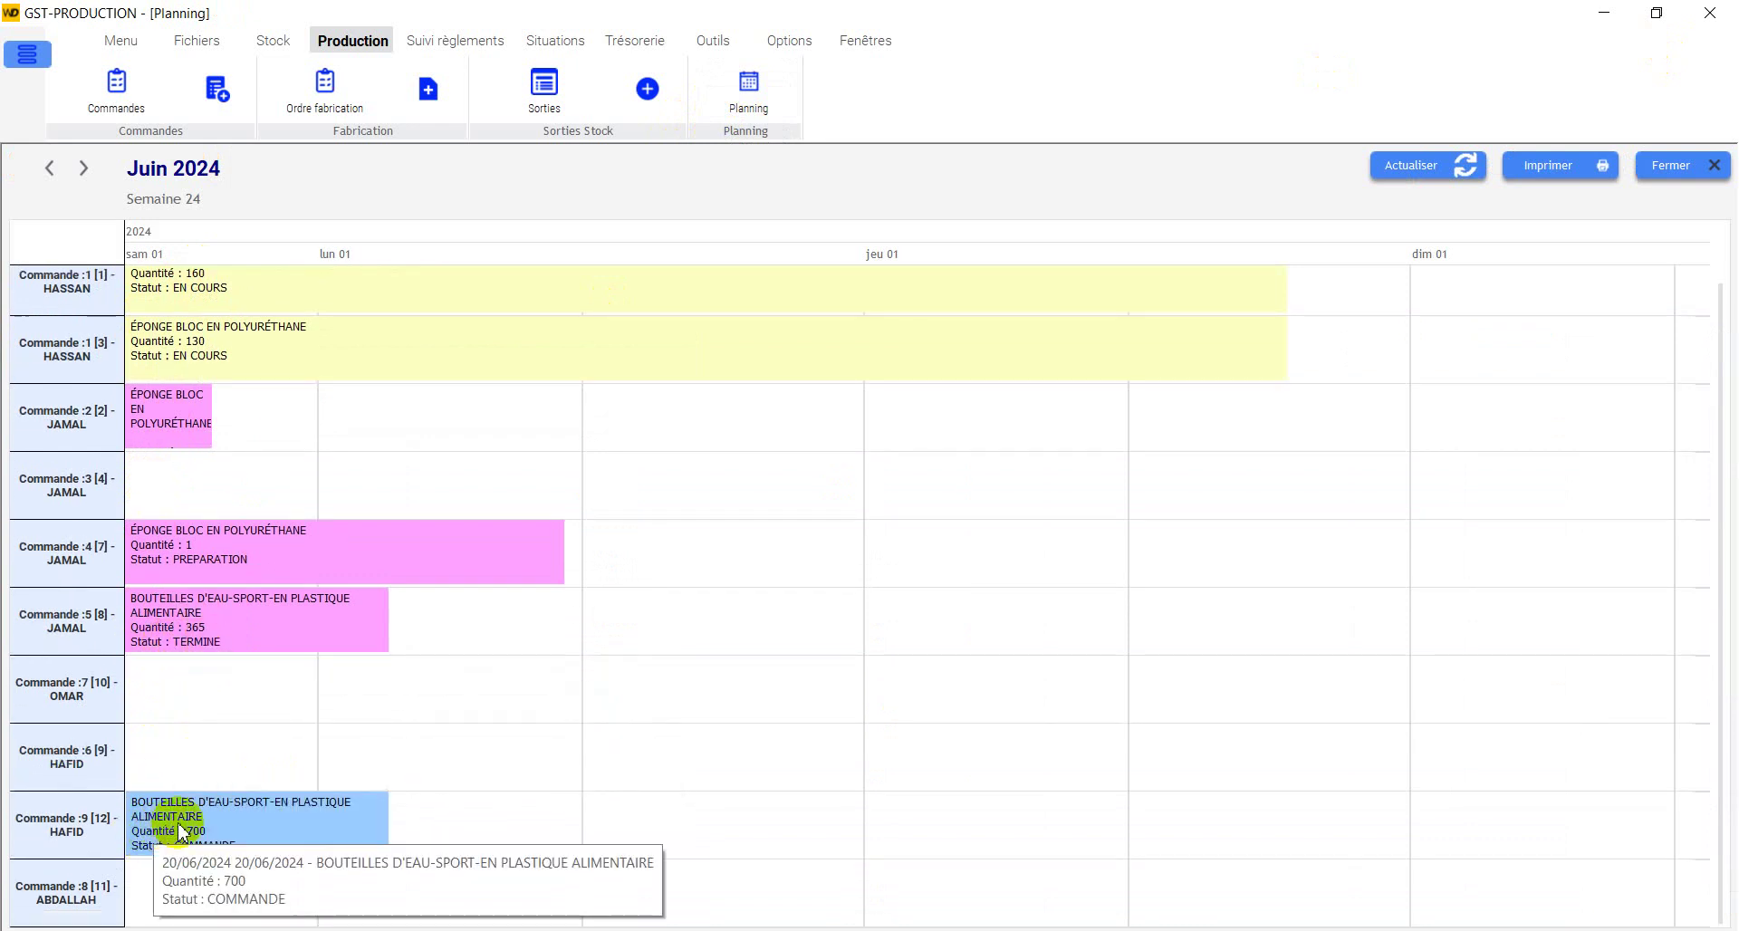
pyautogui.click(182, 840)
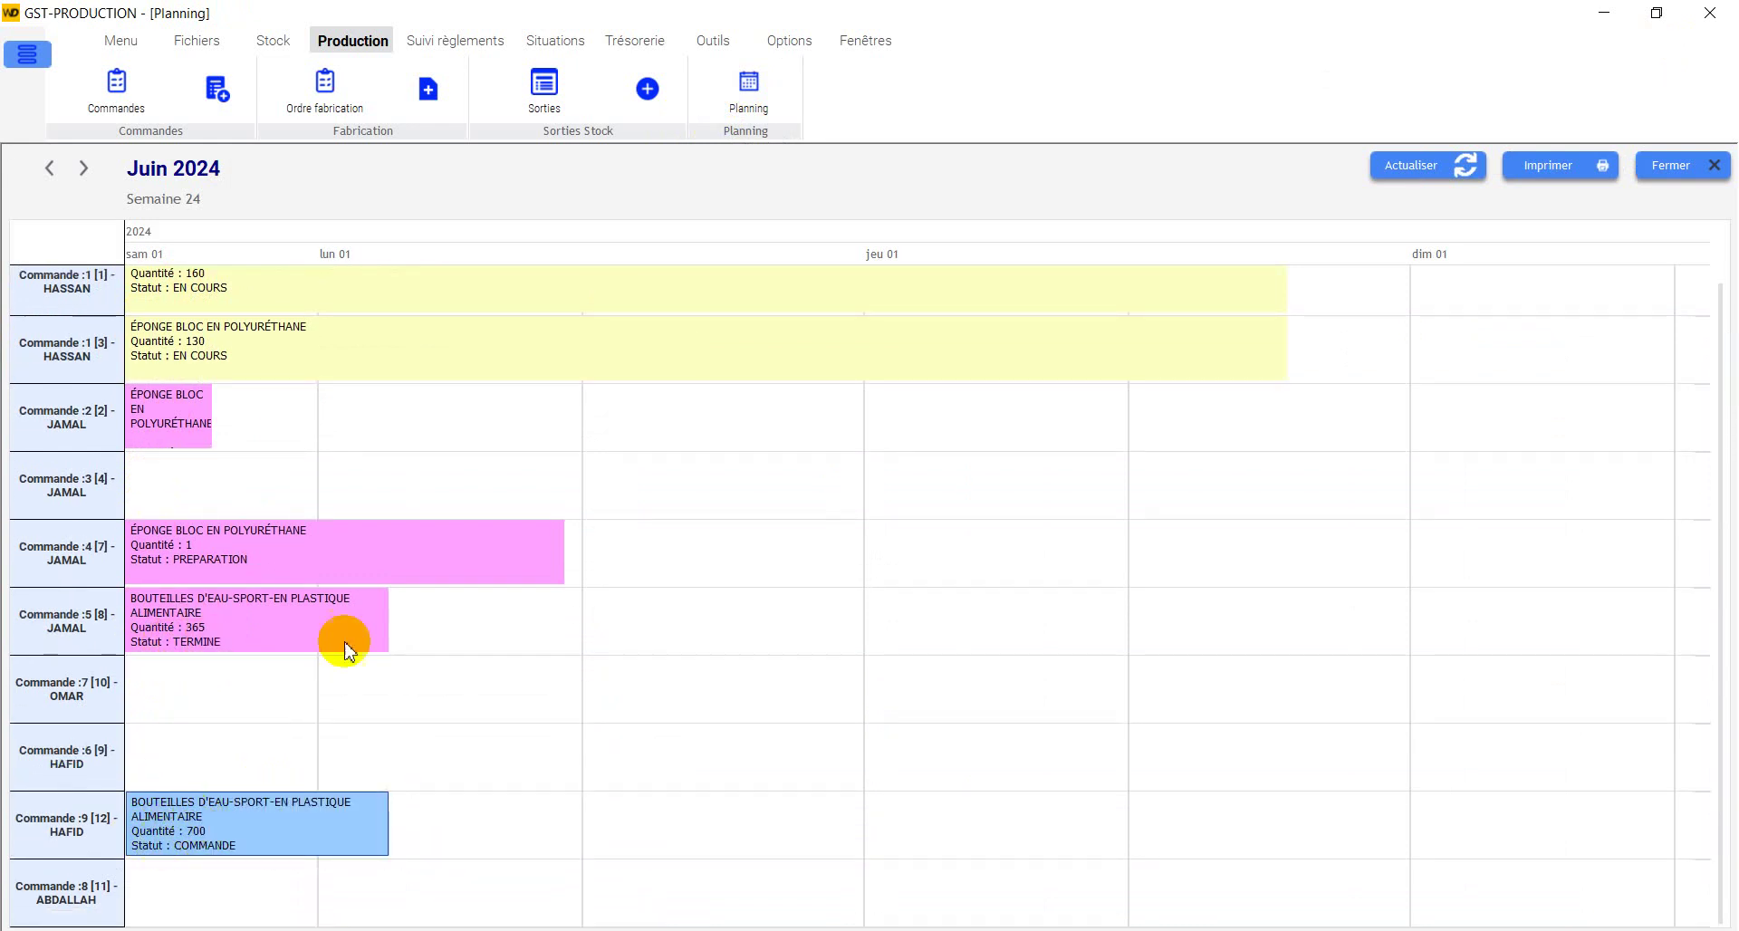
pyautogui.click(1665, 172)
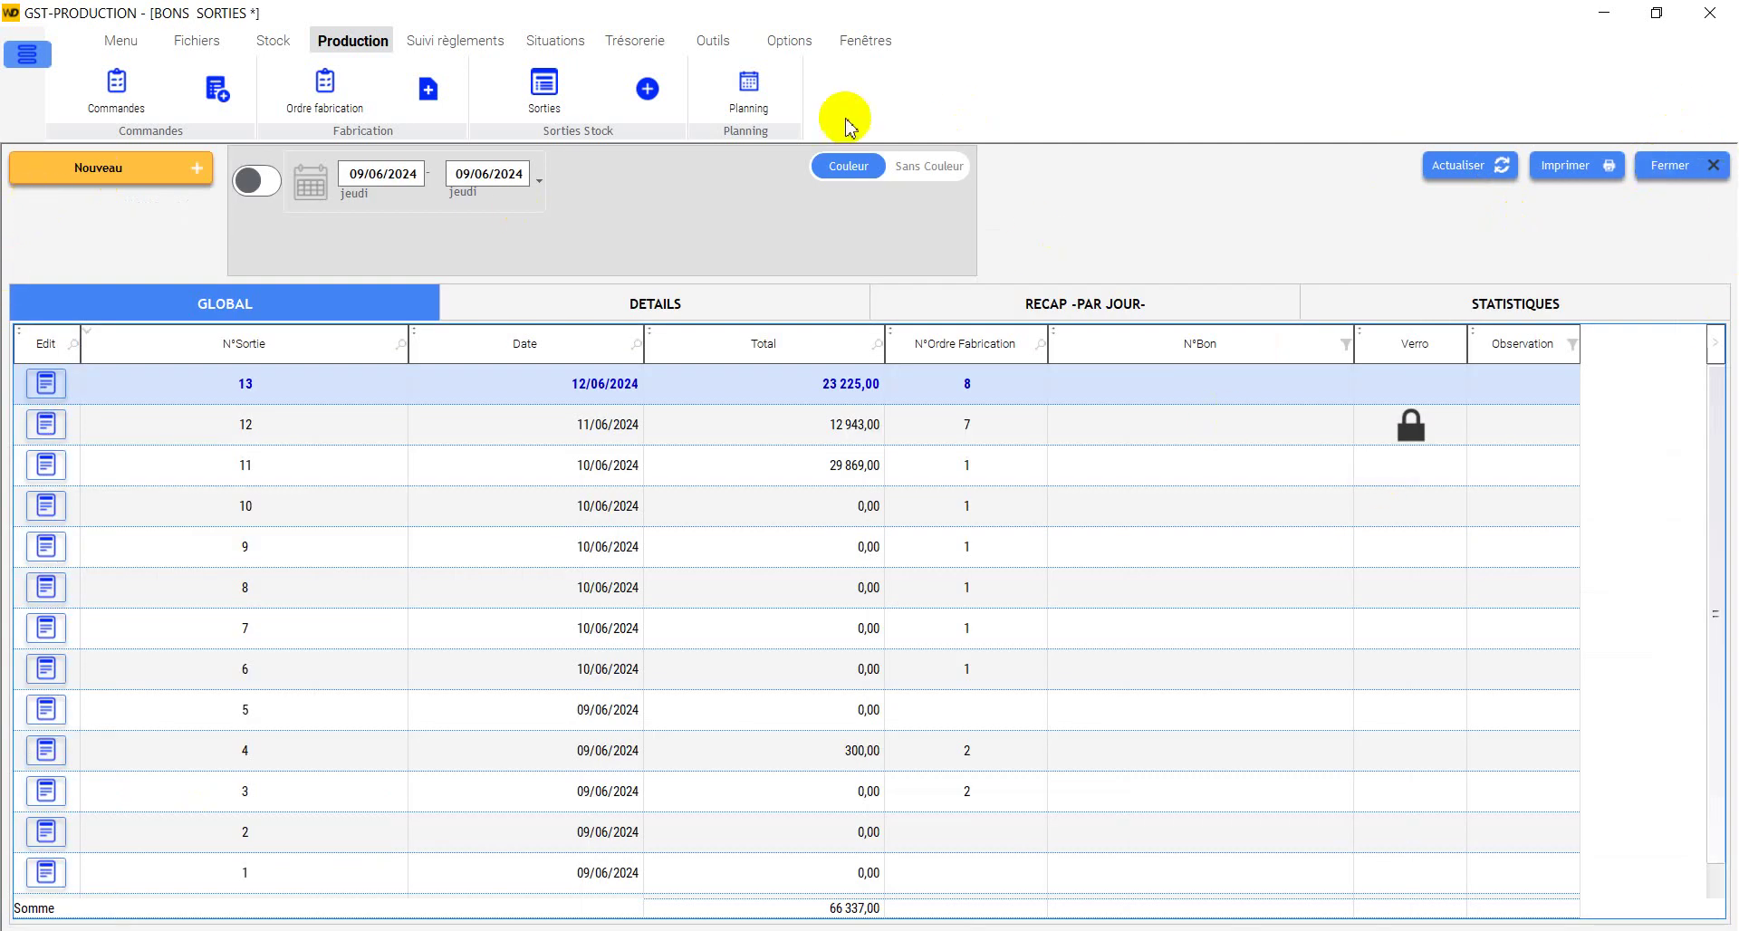
# Step: Reopen the production planning, review the EN COURS bars of order 1, and close it again
pyautogui.click(745, 100)
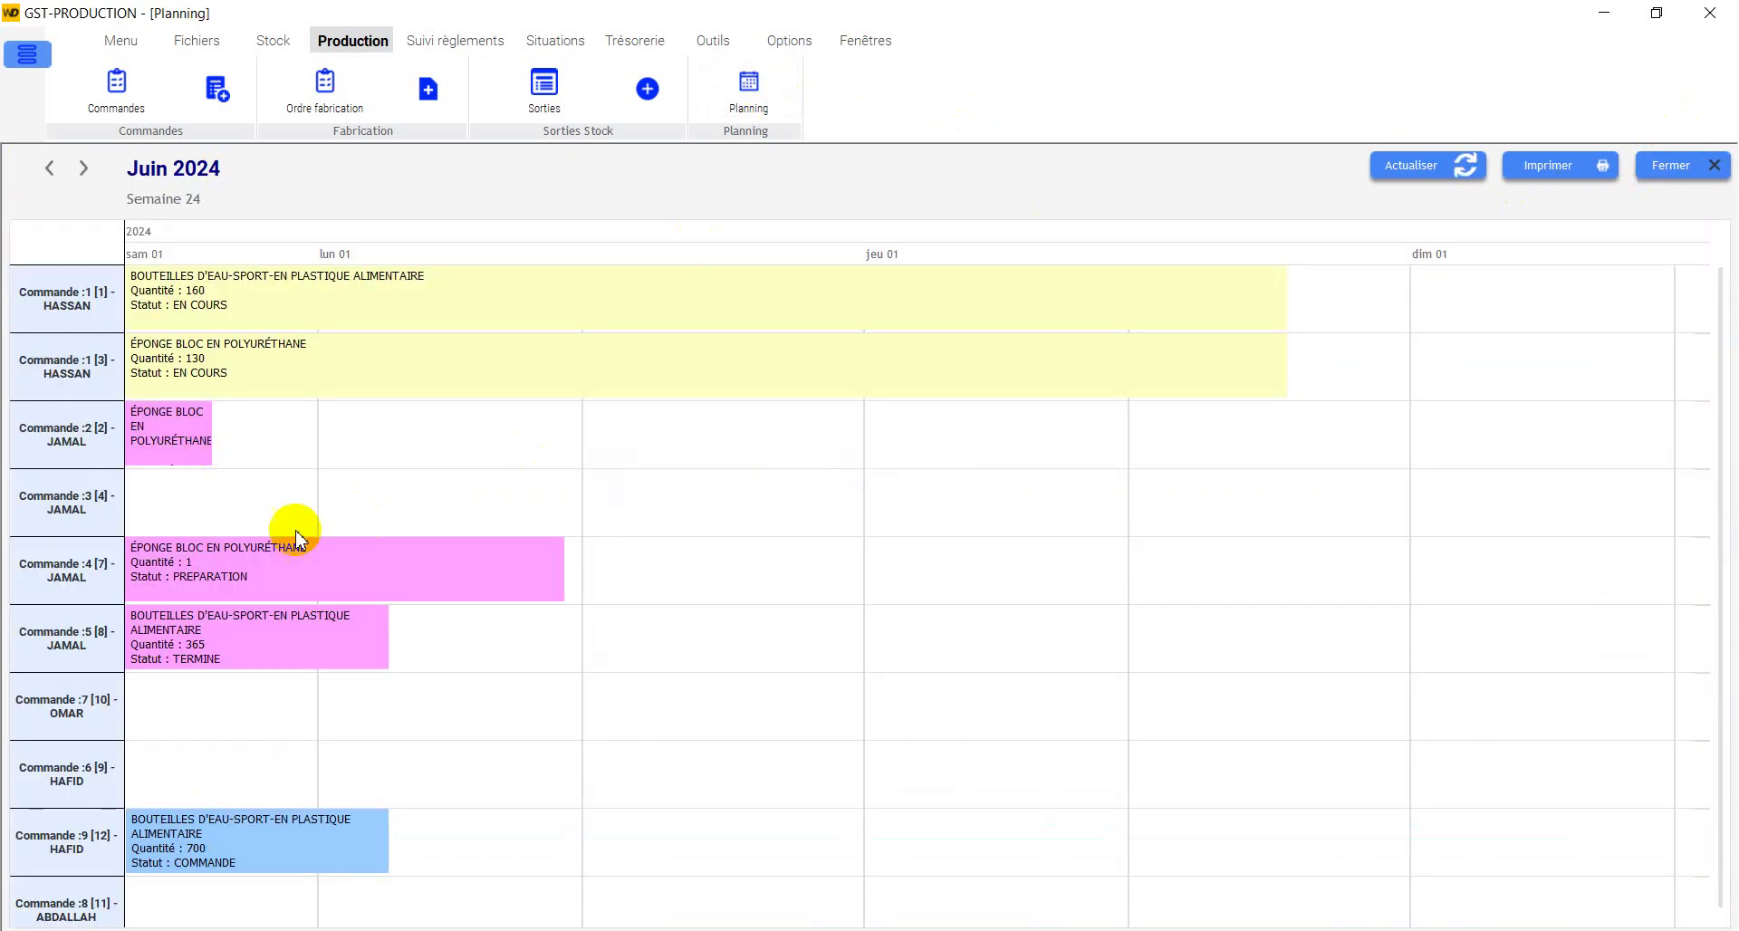
pyautogui.scroll(-1, 281, 543)
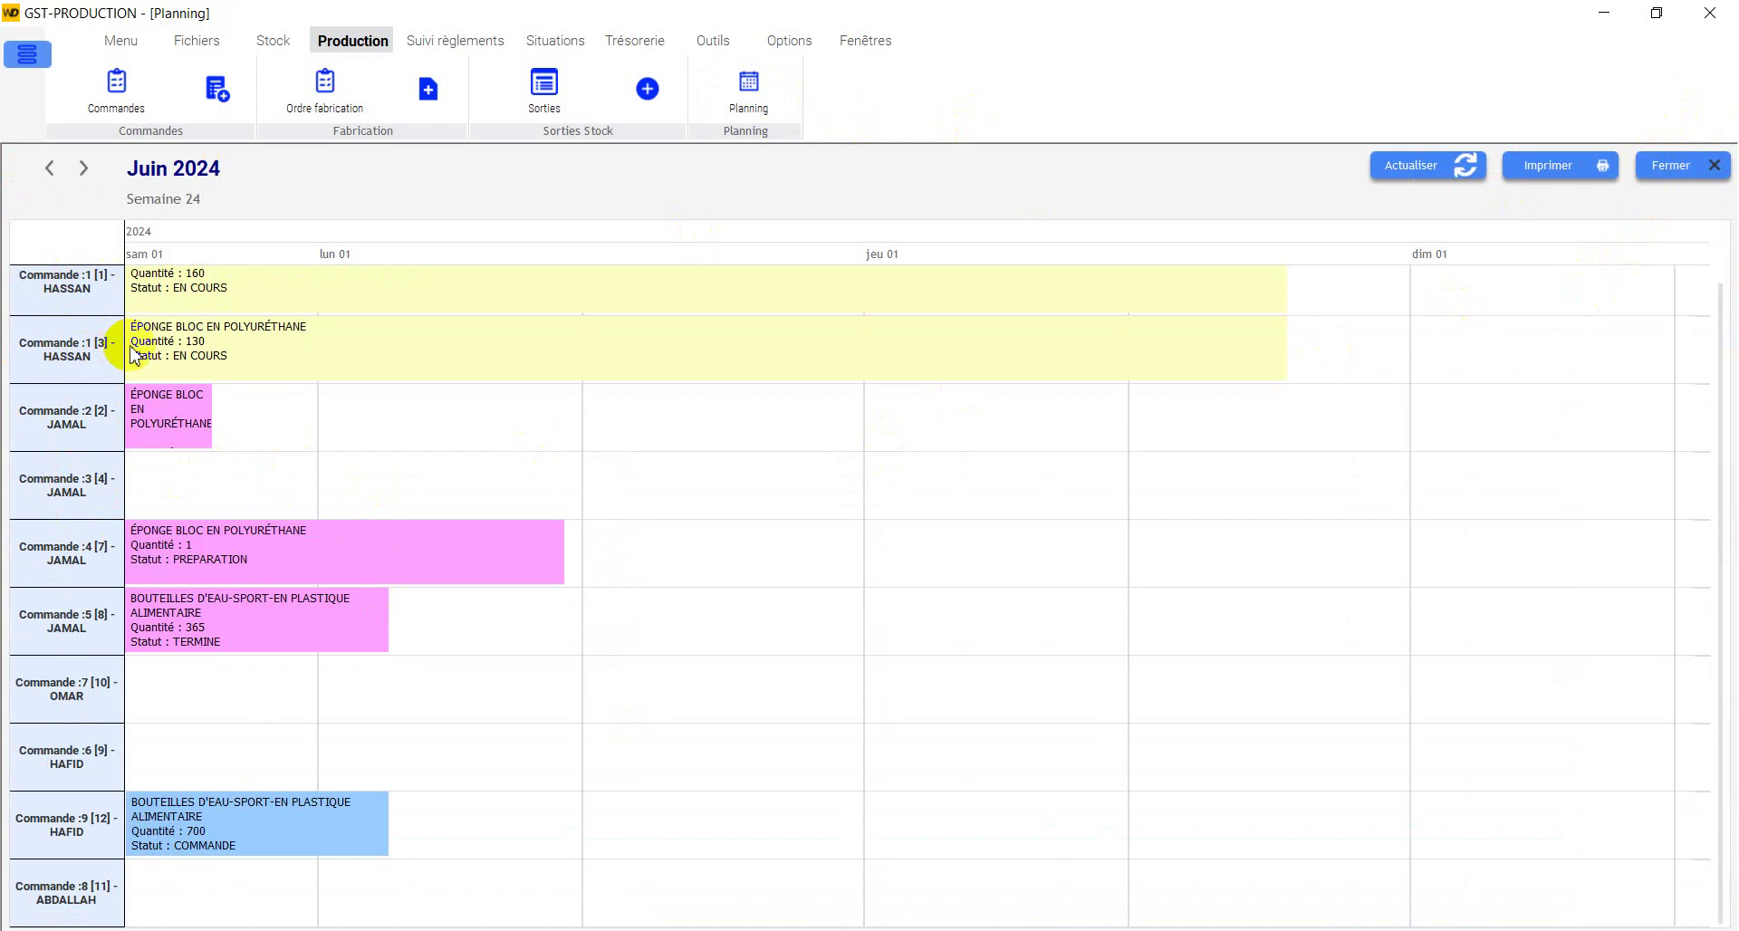
pyautogui.moveTo(1145, 361)
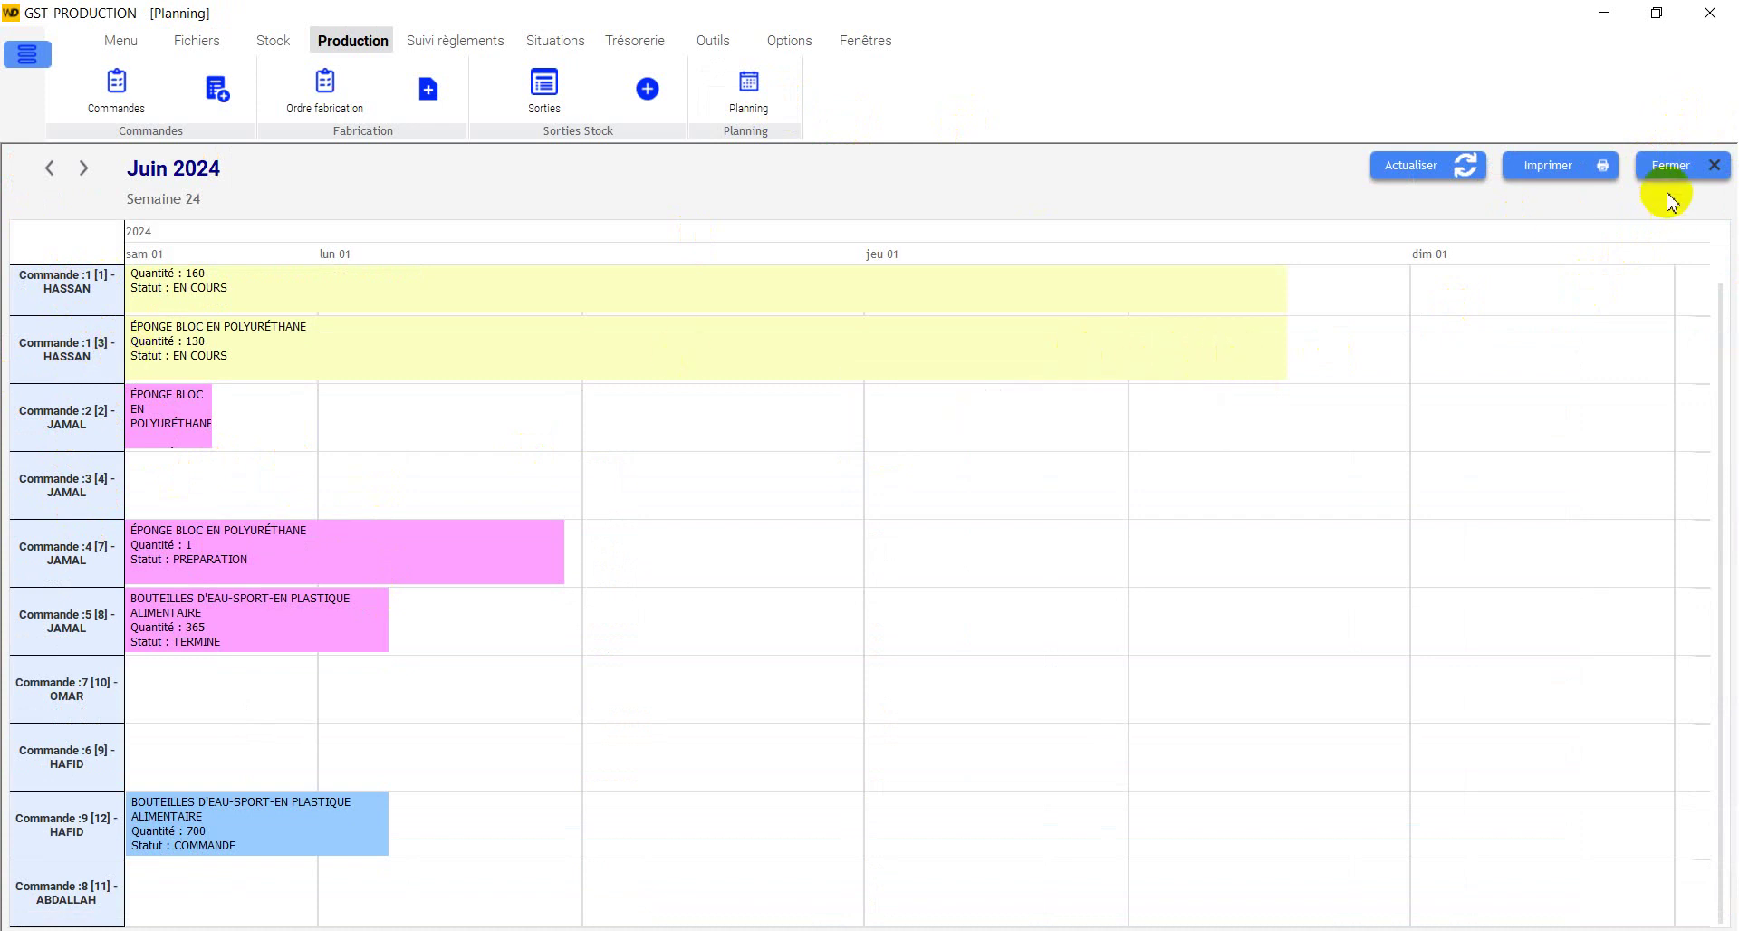
pyautogui.click(1673, 165)
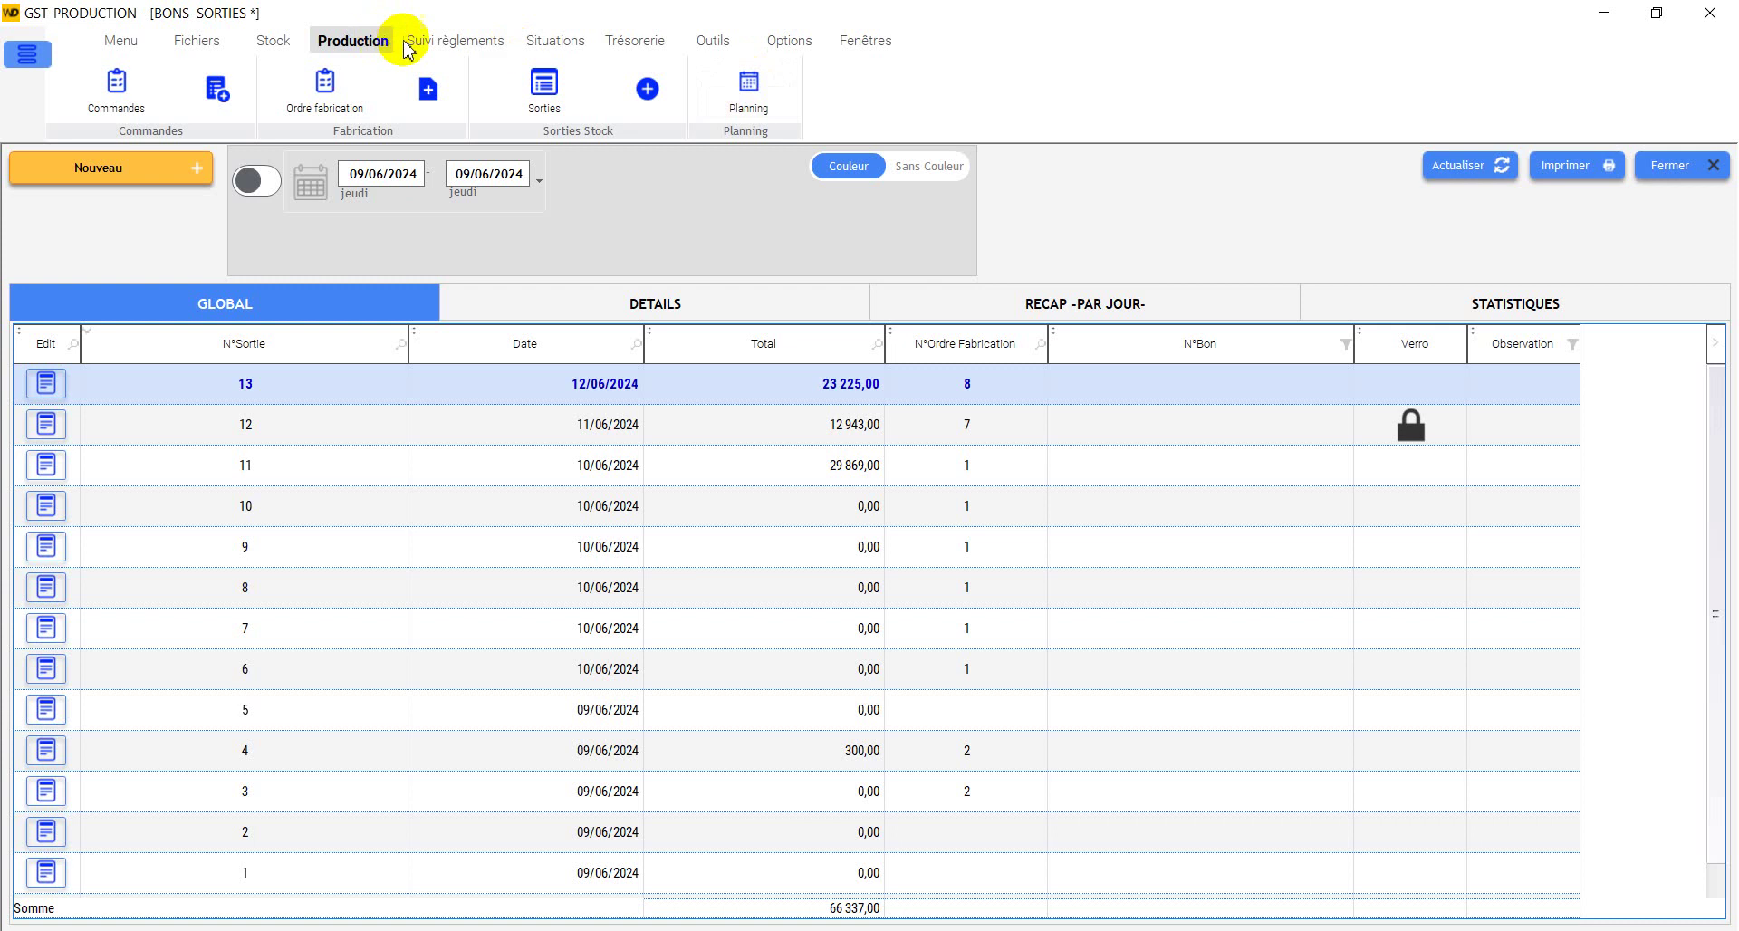
# Step: View the second listed customer's payment statement and close it, then view the supplier statement of STE BO-Z
pyautogui.click(453, 40)
pyautogui.click(120, 97)
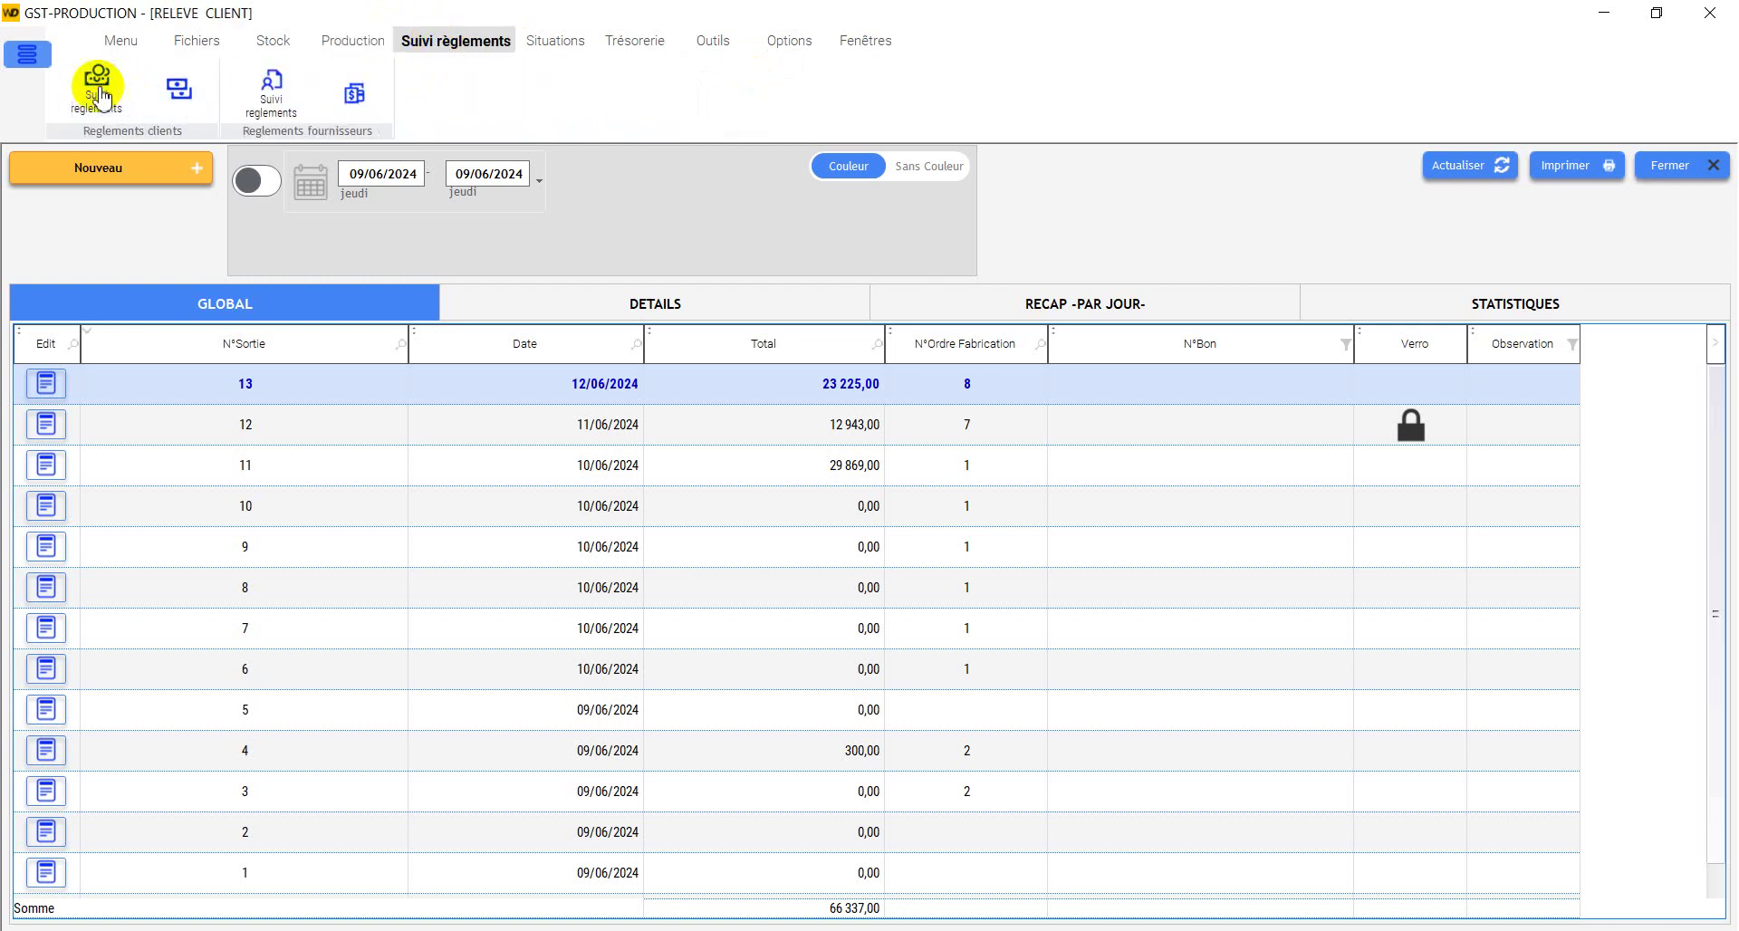
pyautogui.click(306, 398)
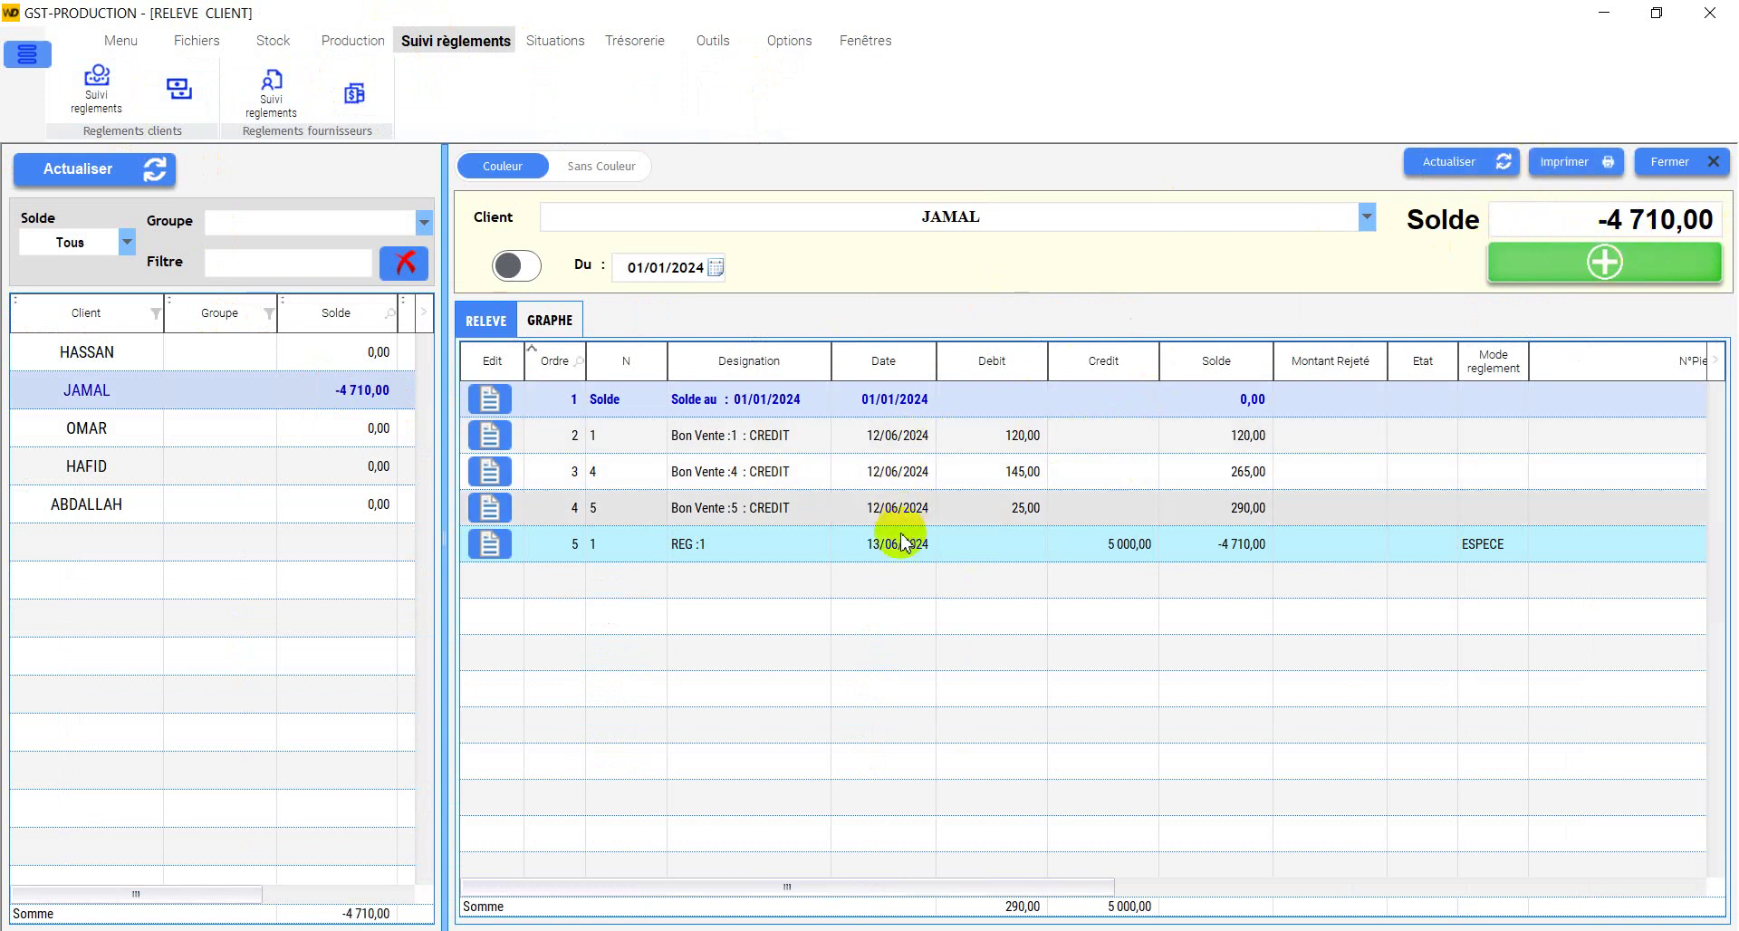
pyautogui.click(1676, 170)
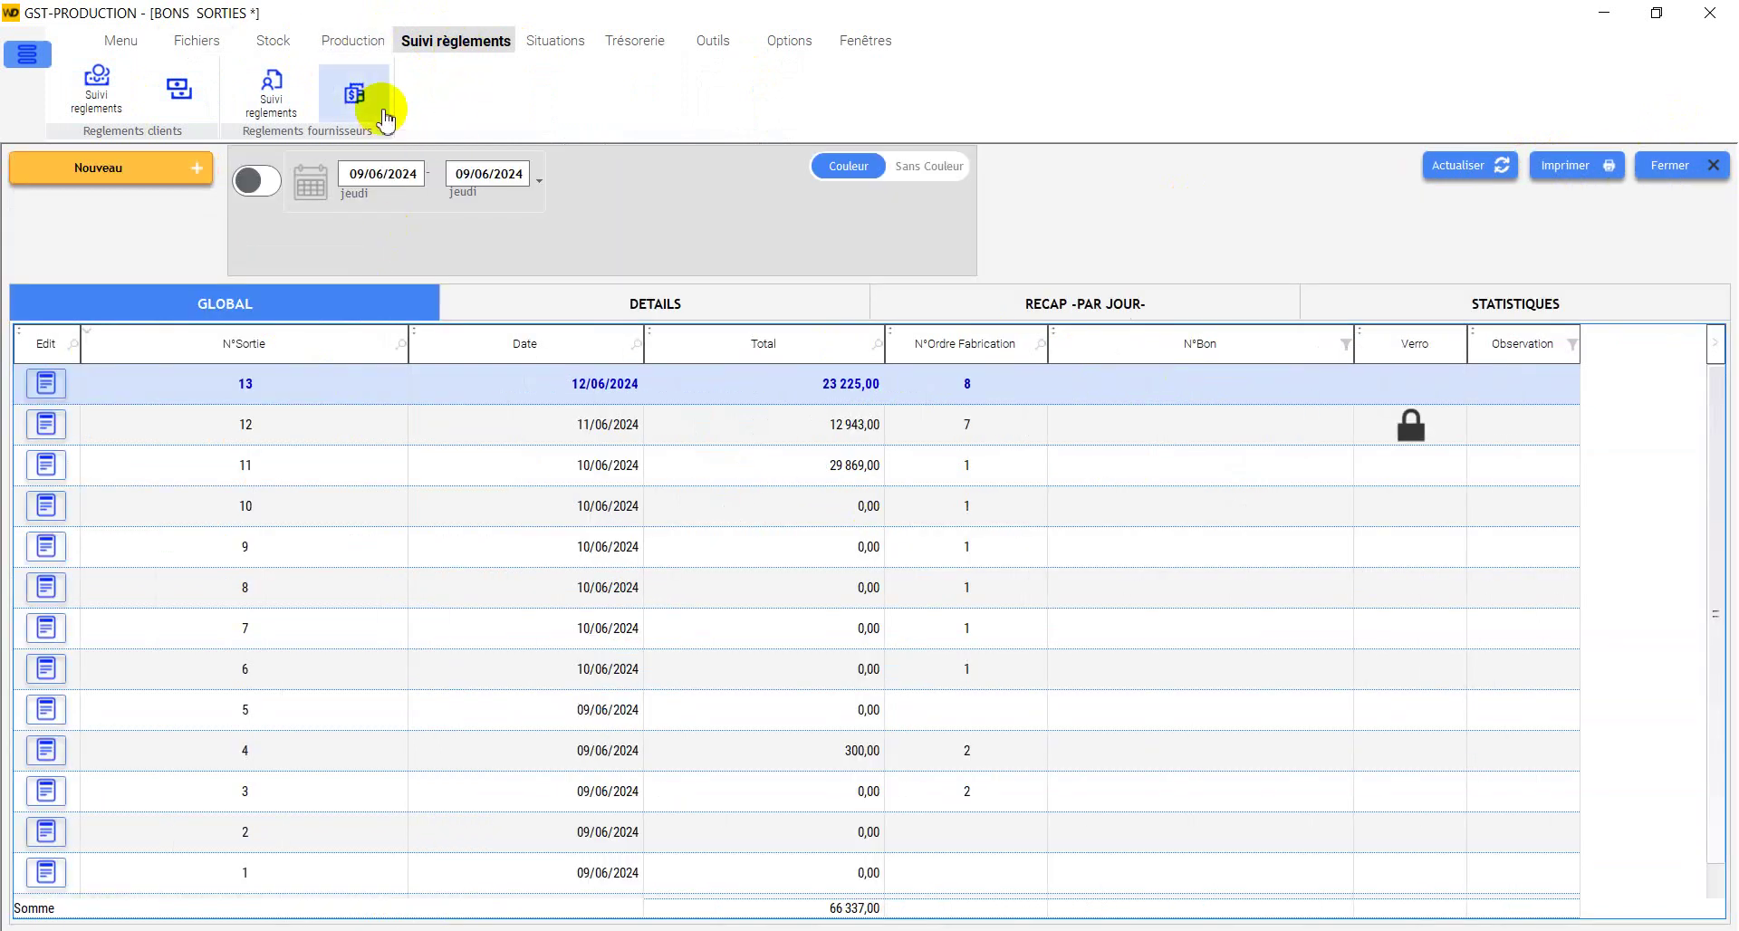
pyautogui.click(274, 92)
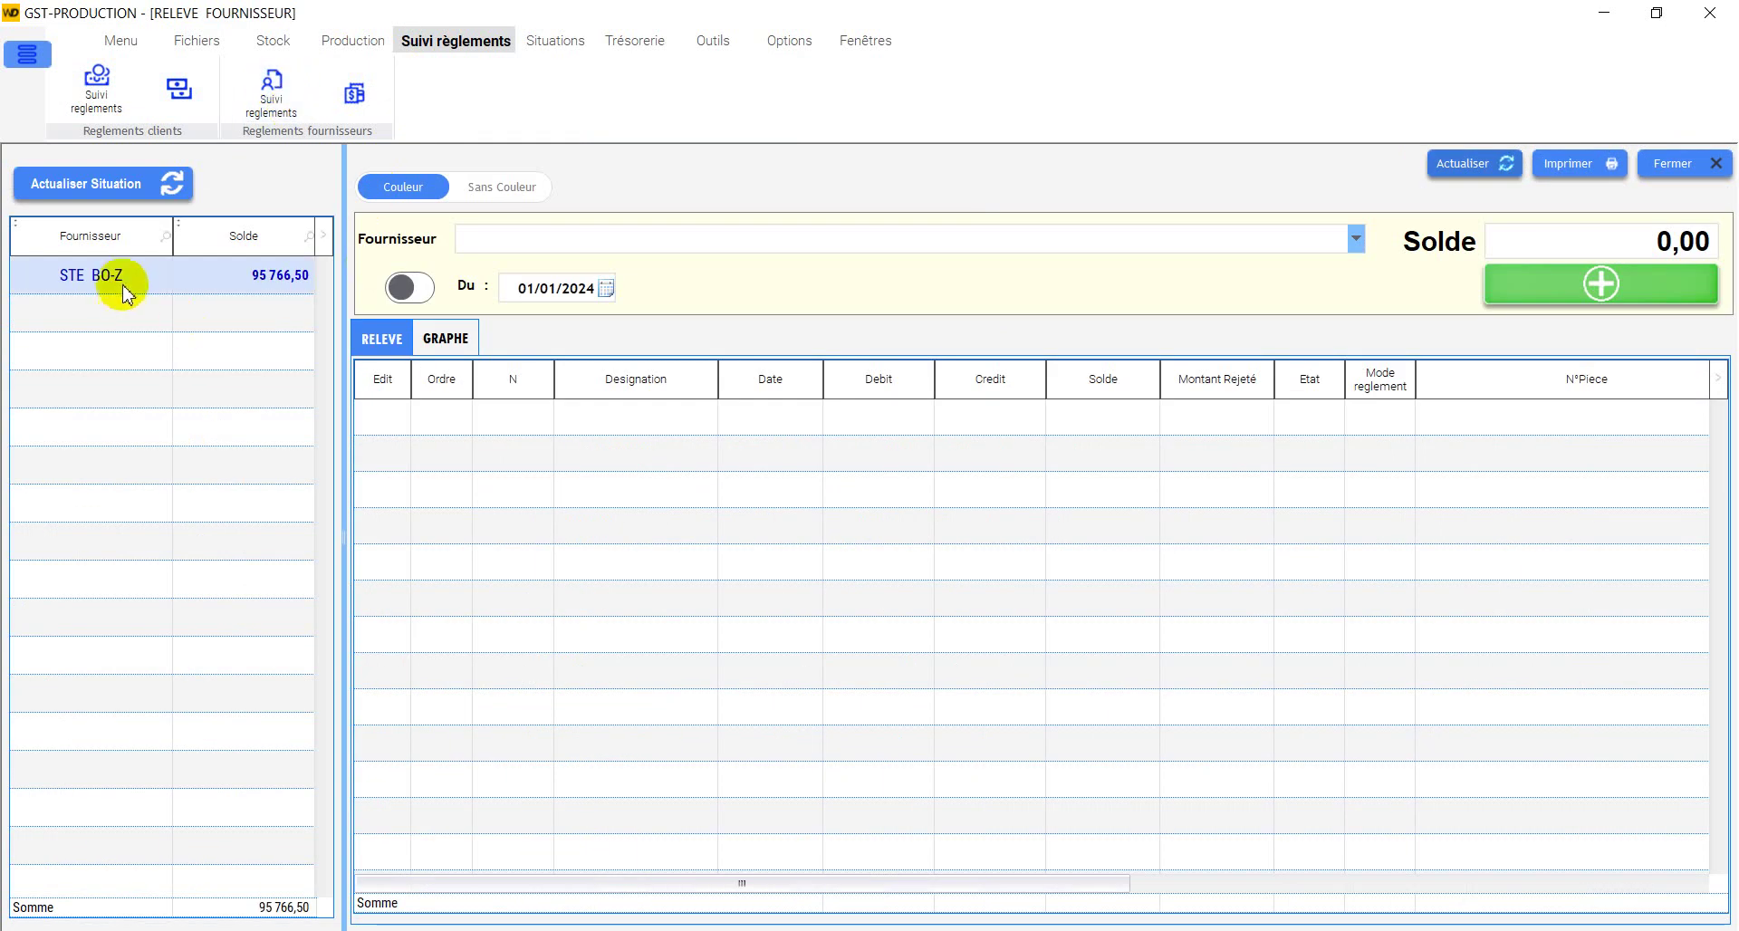
pyautogui.click(125, 286)
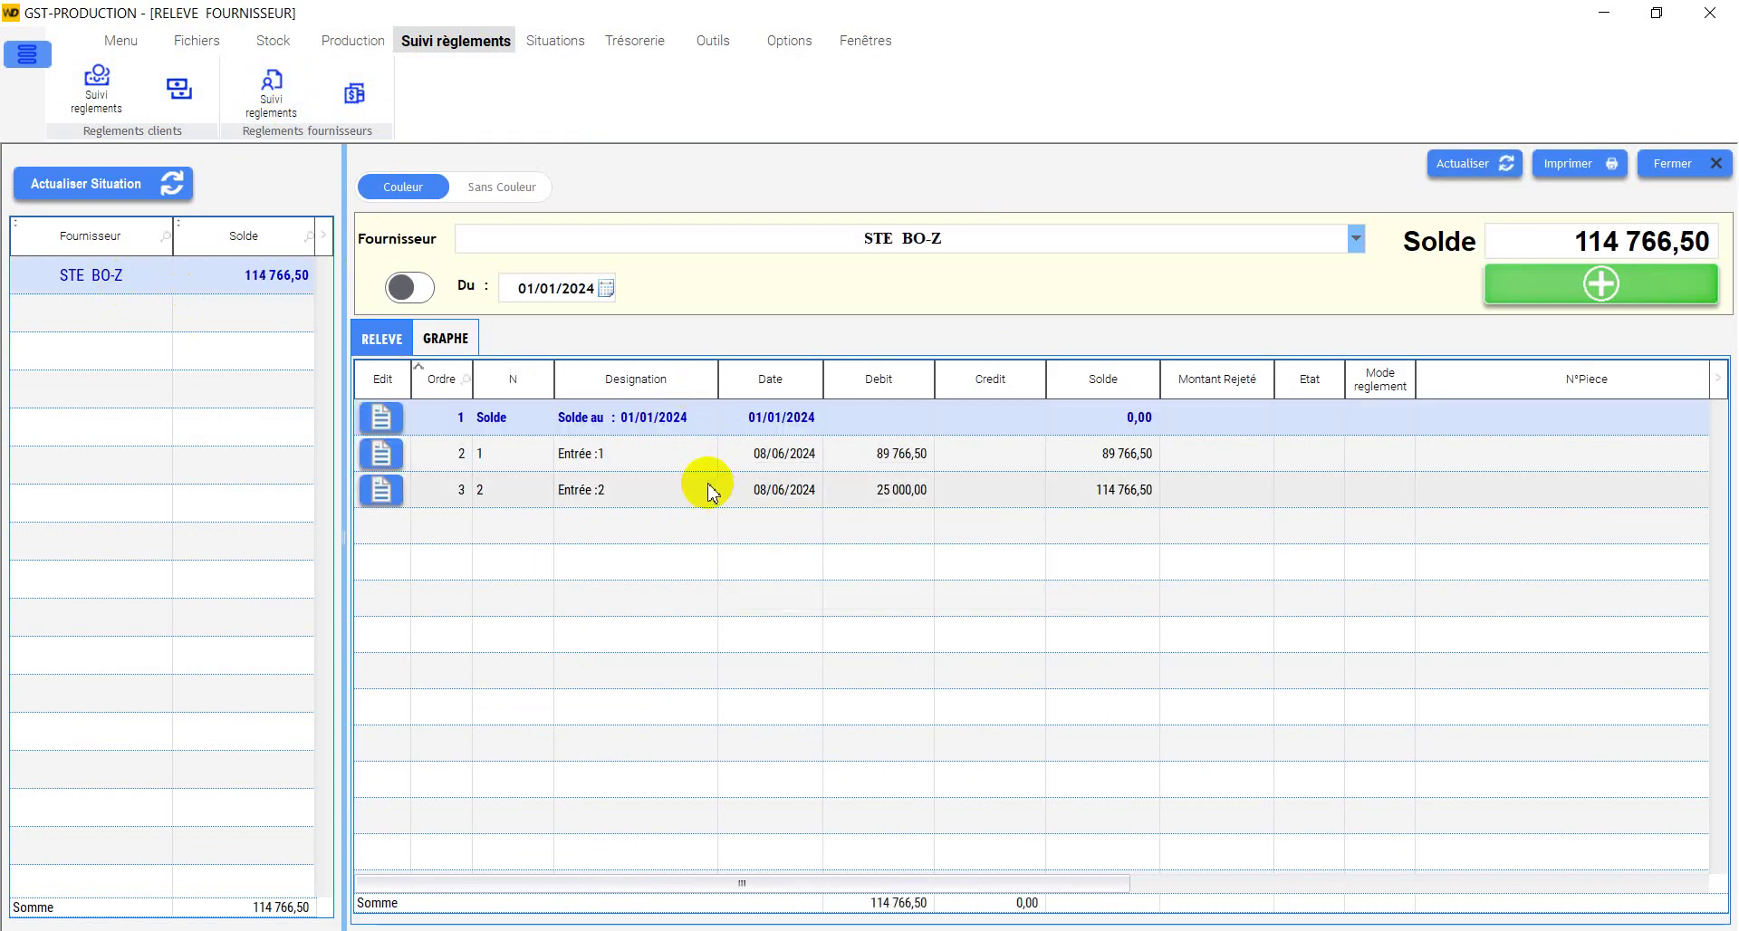
# Step: Review the customer, supplier and stock situations in turn, and close the stock situation
pyautogui.click(554, 42)
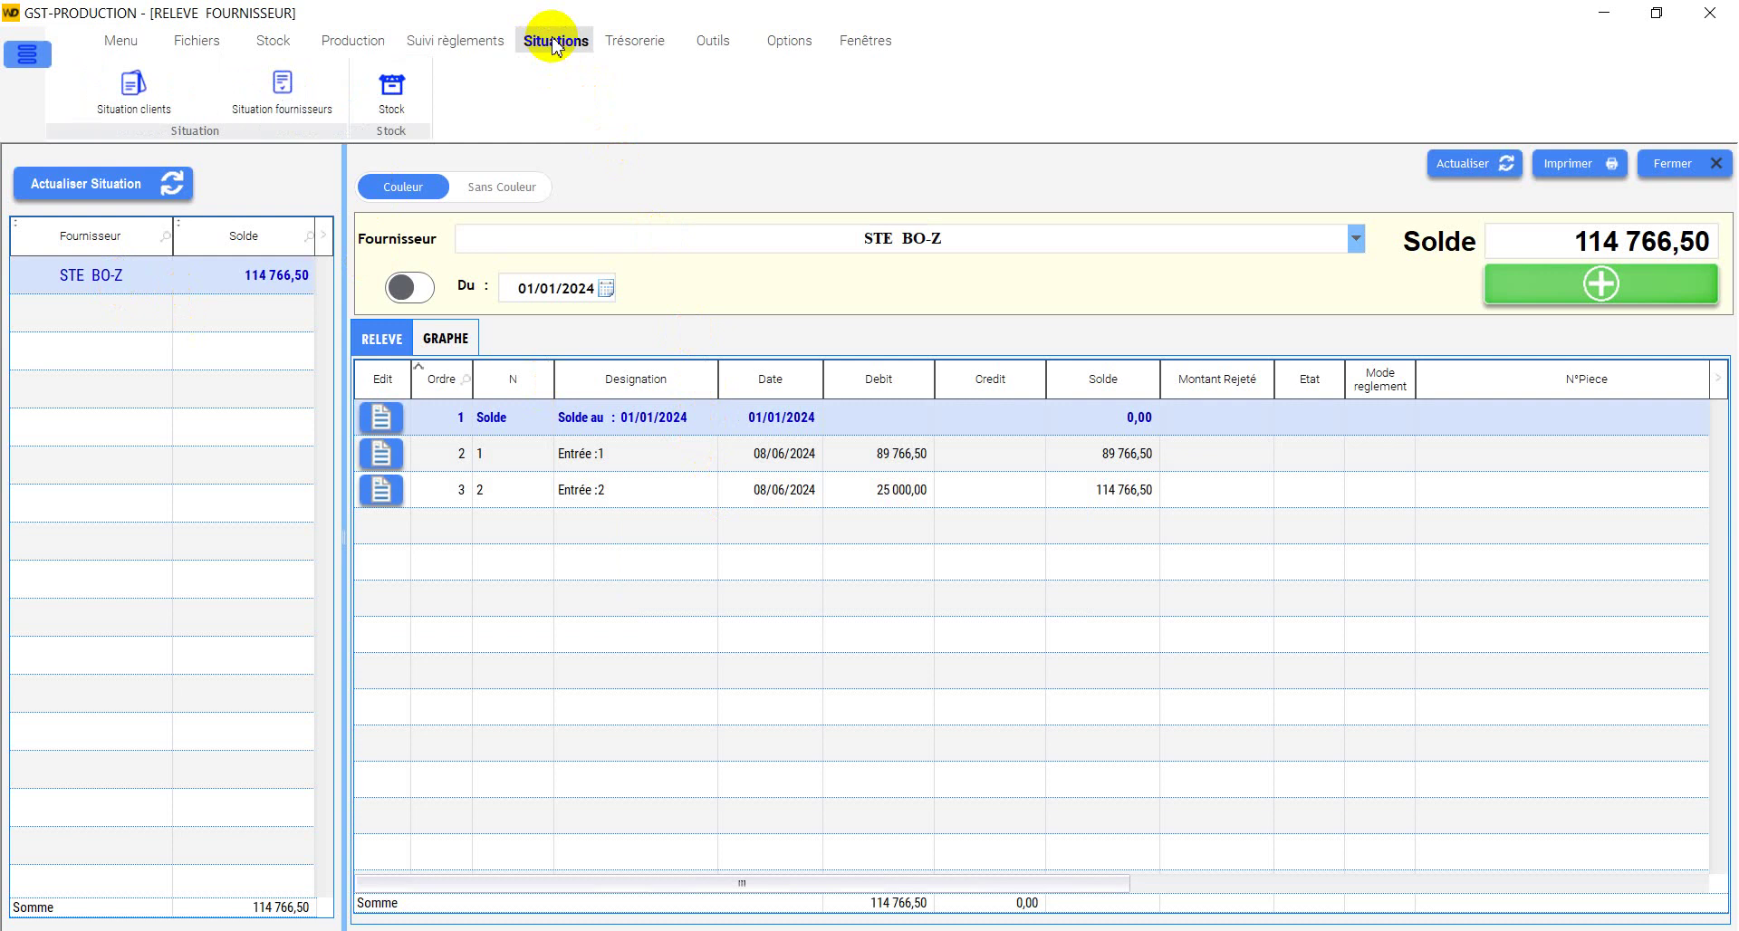
pyautogui.click(129, 89)
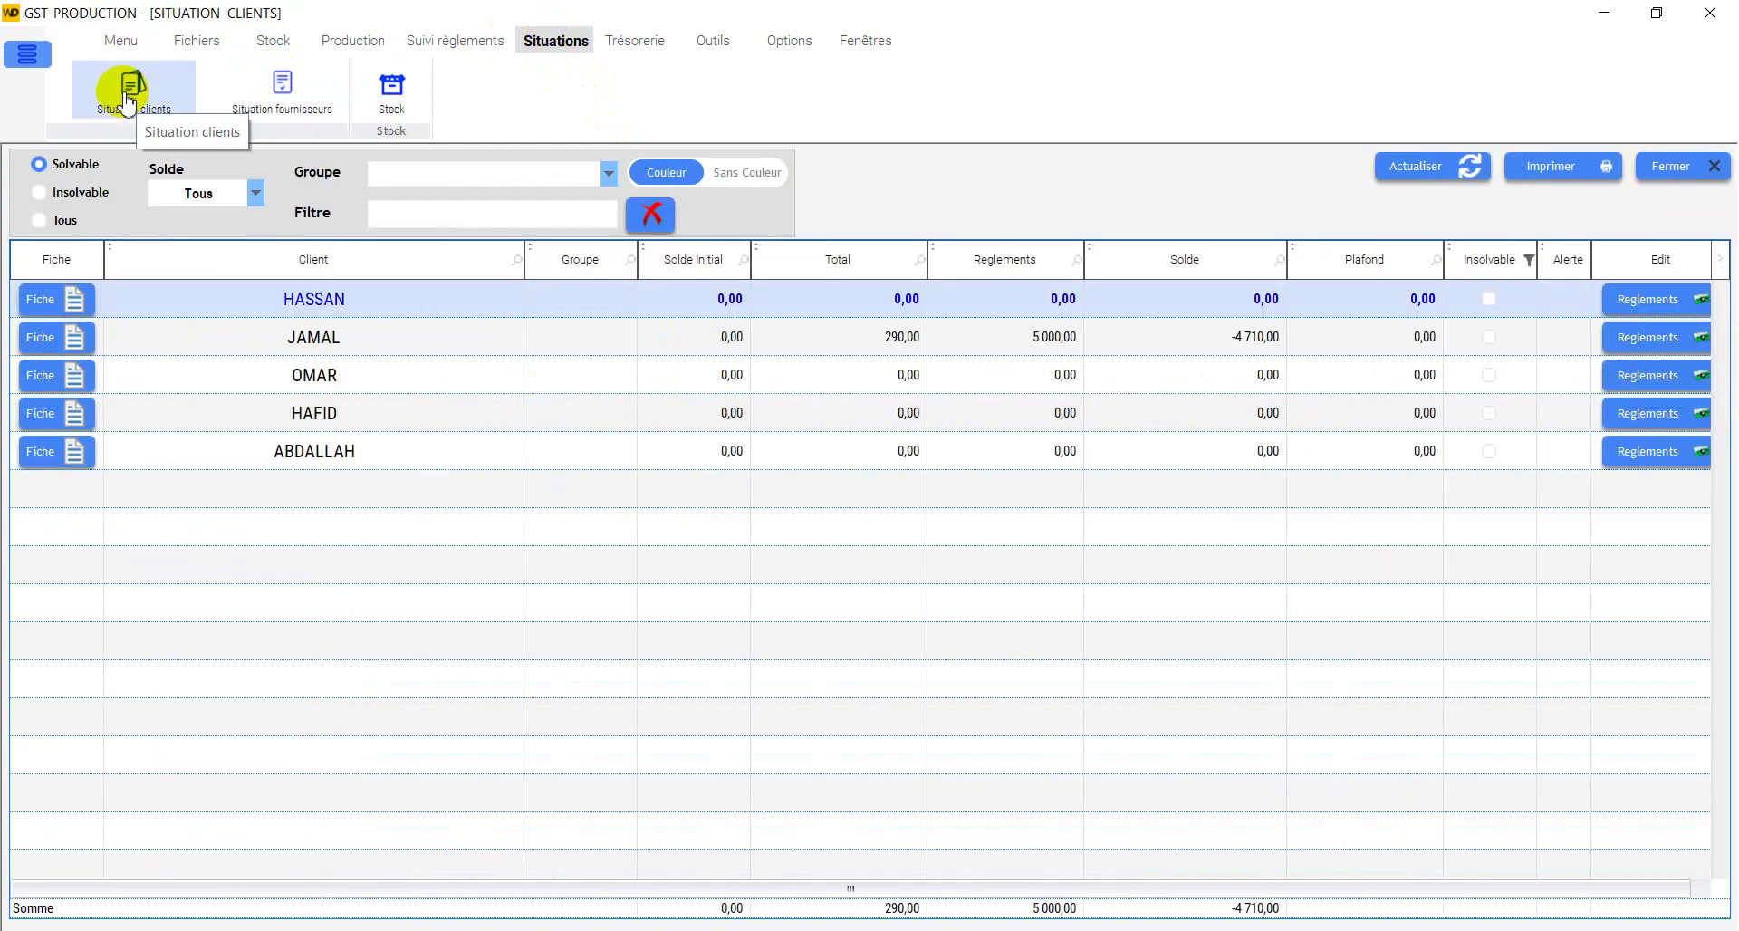
pyautogui.click(282, 89)
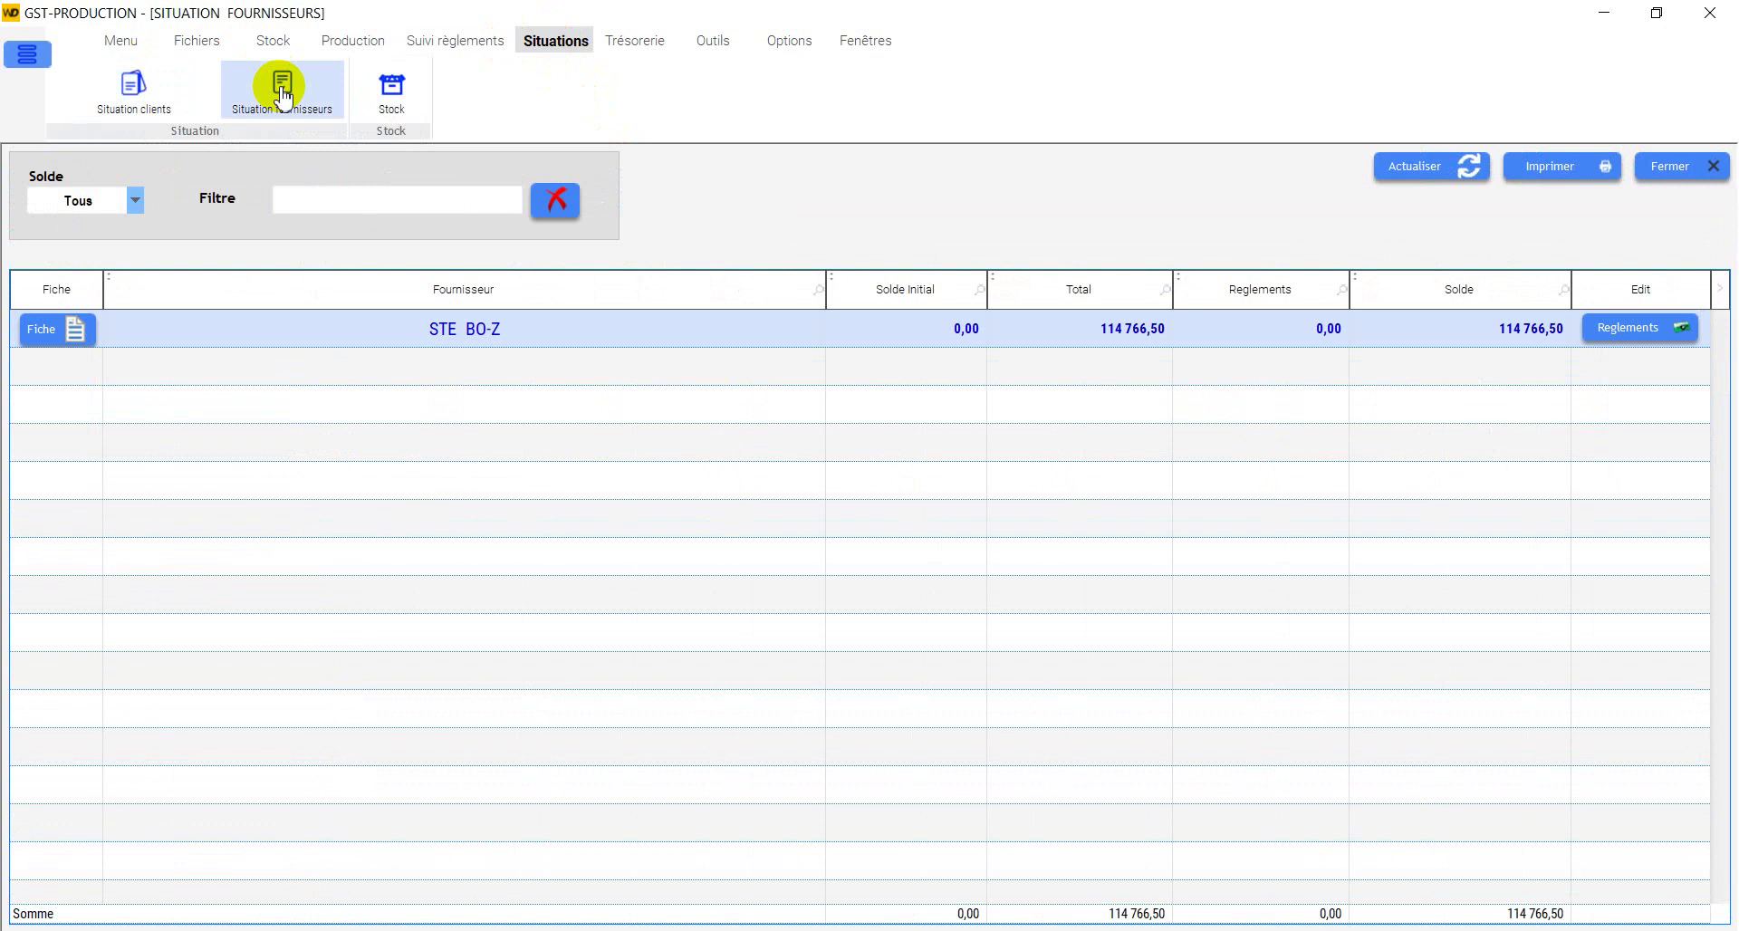
pyautogui.click(393, 89)
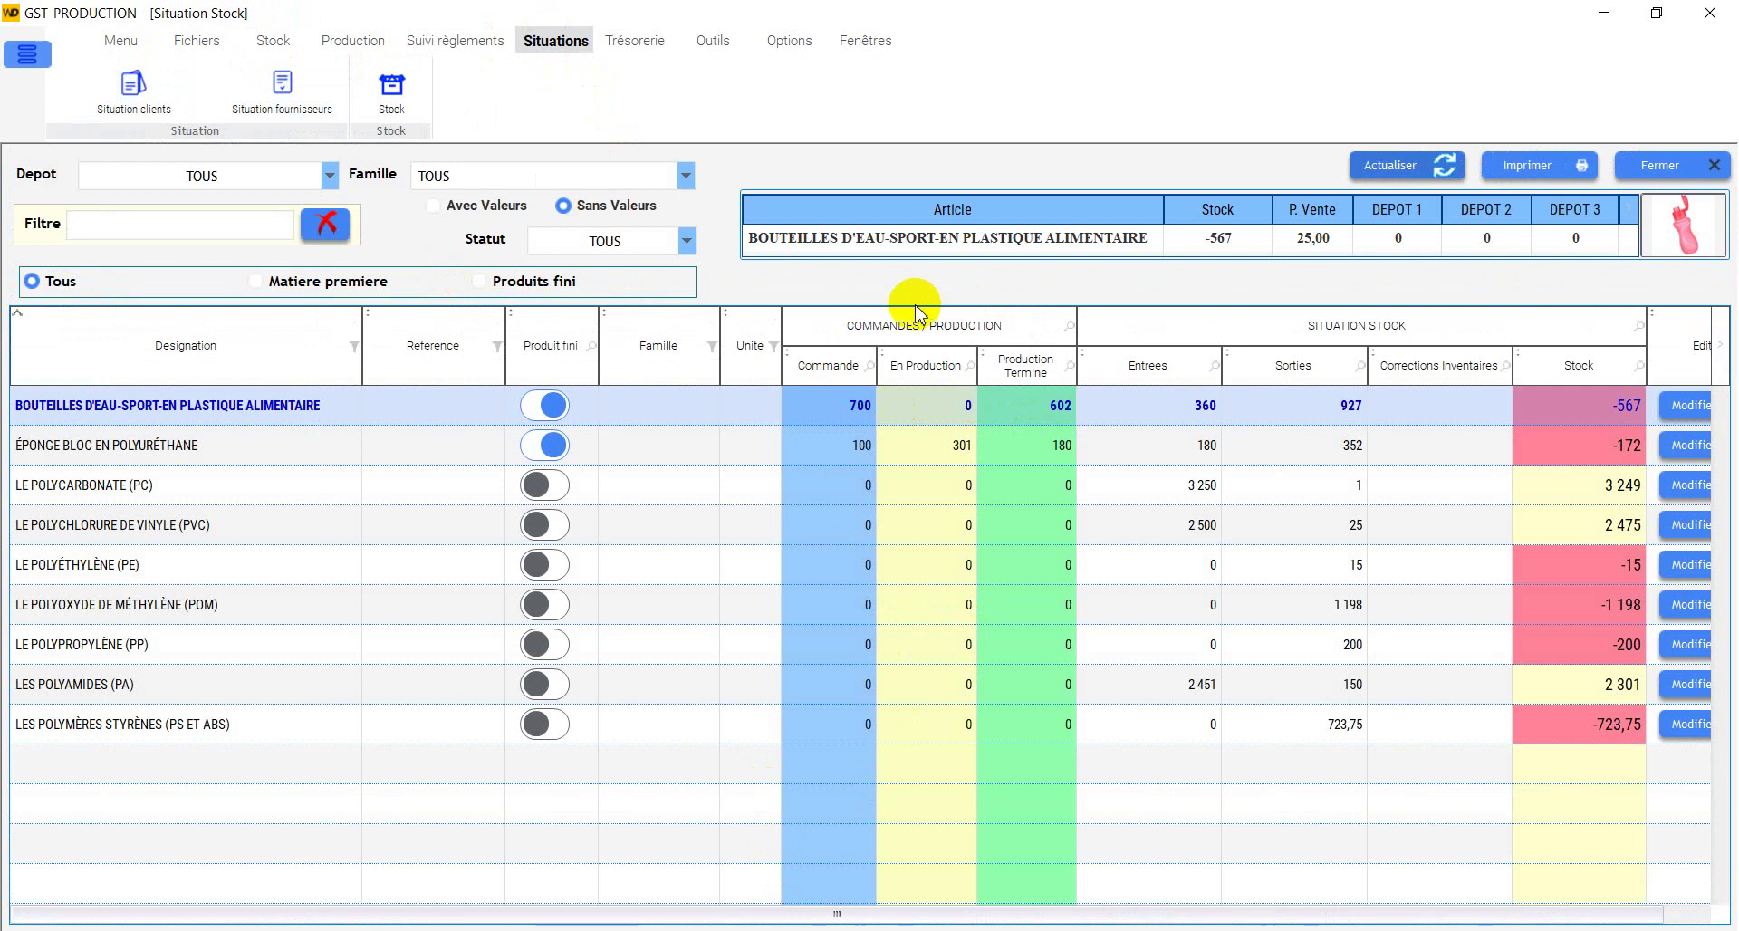
pyautogui.click(1690, 166)
# Step: Review the treasury's account situation, account list and account movements, and display the CAISSE account statement
pyautogui.click(634, 42)
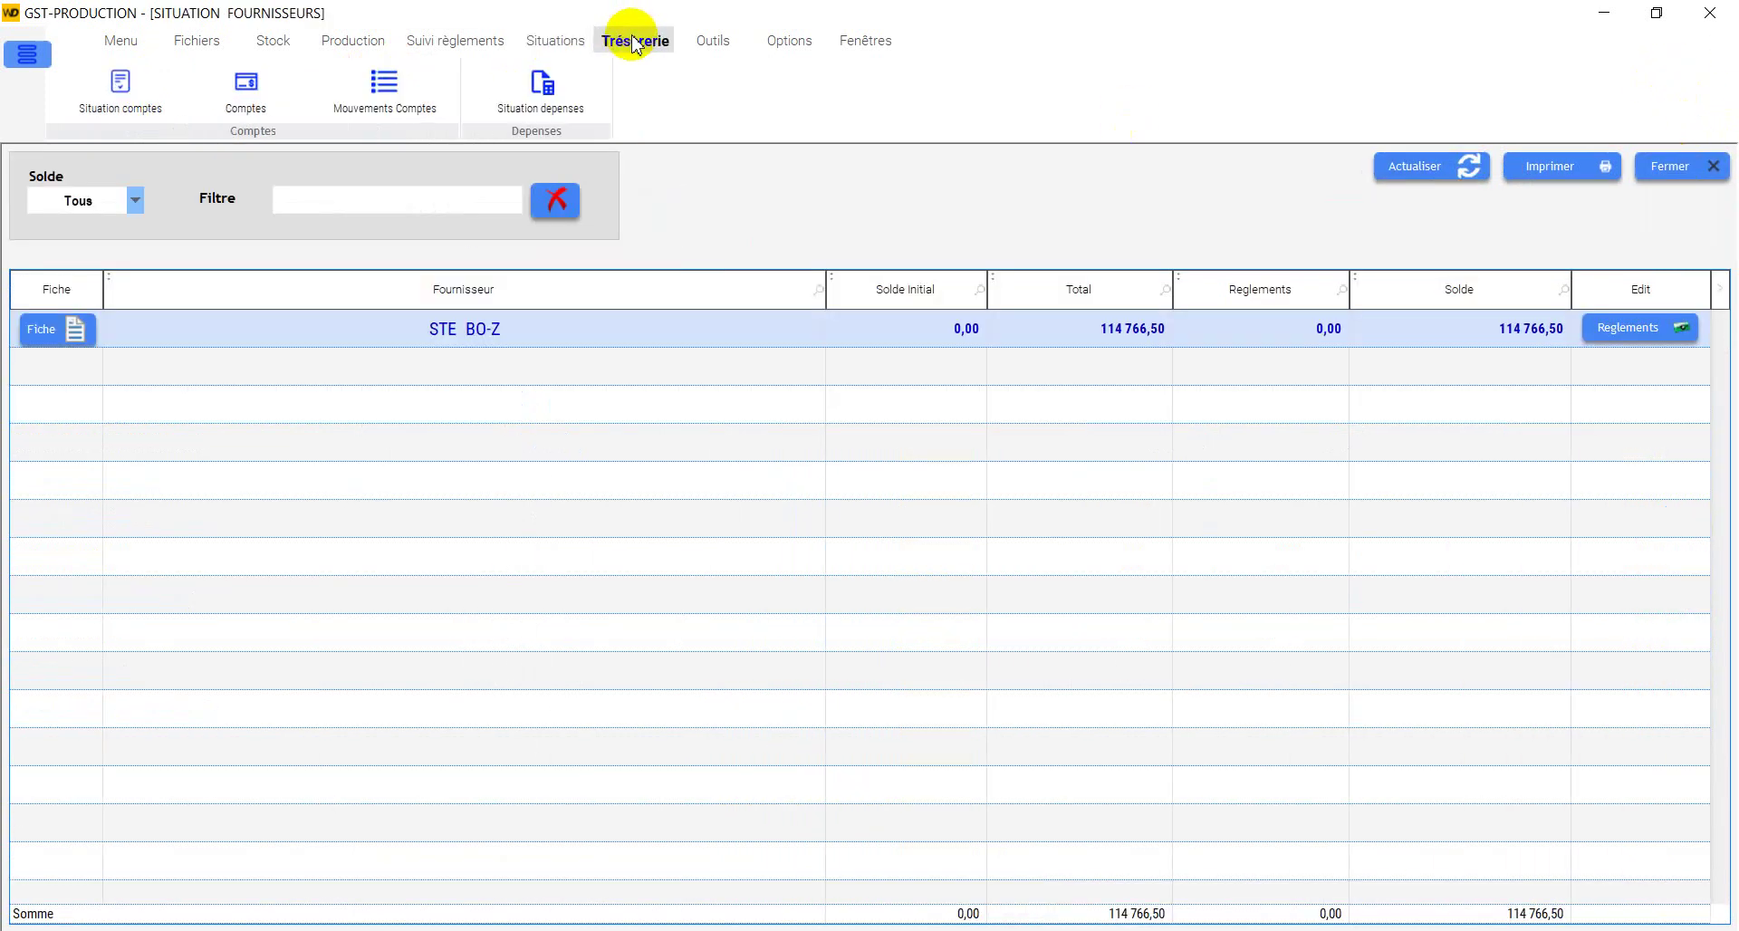
pyautogui.click(138, 104)
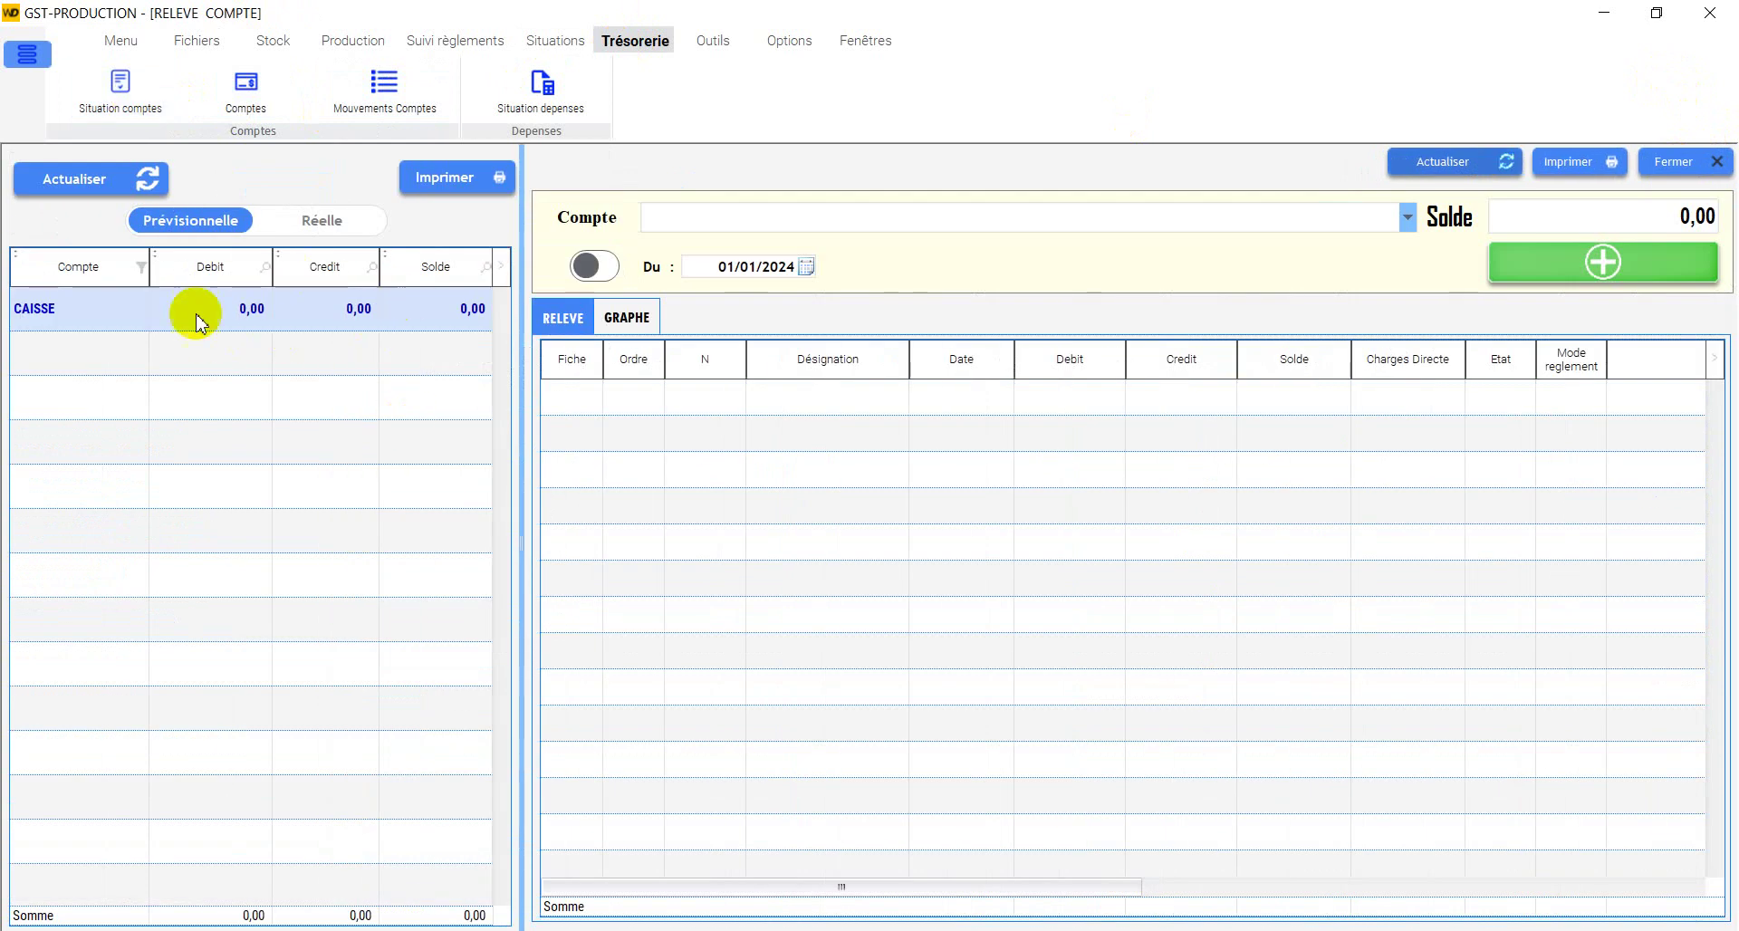
pyautogui.click(253, 89)
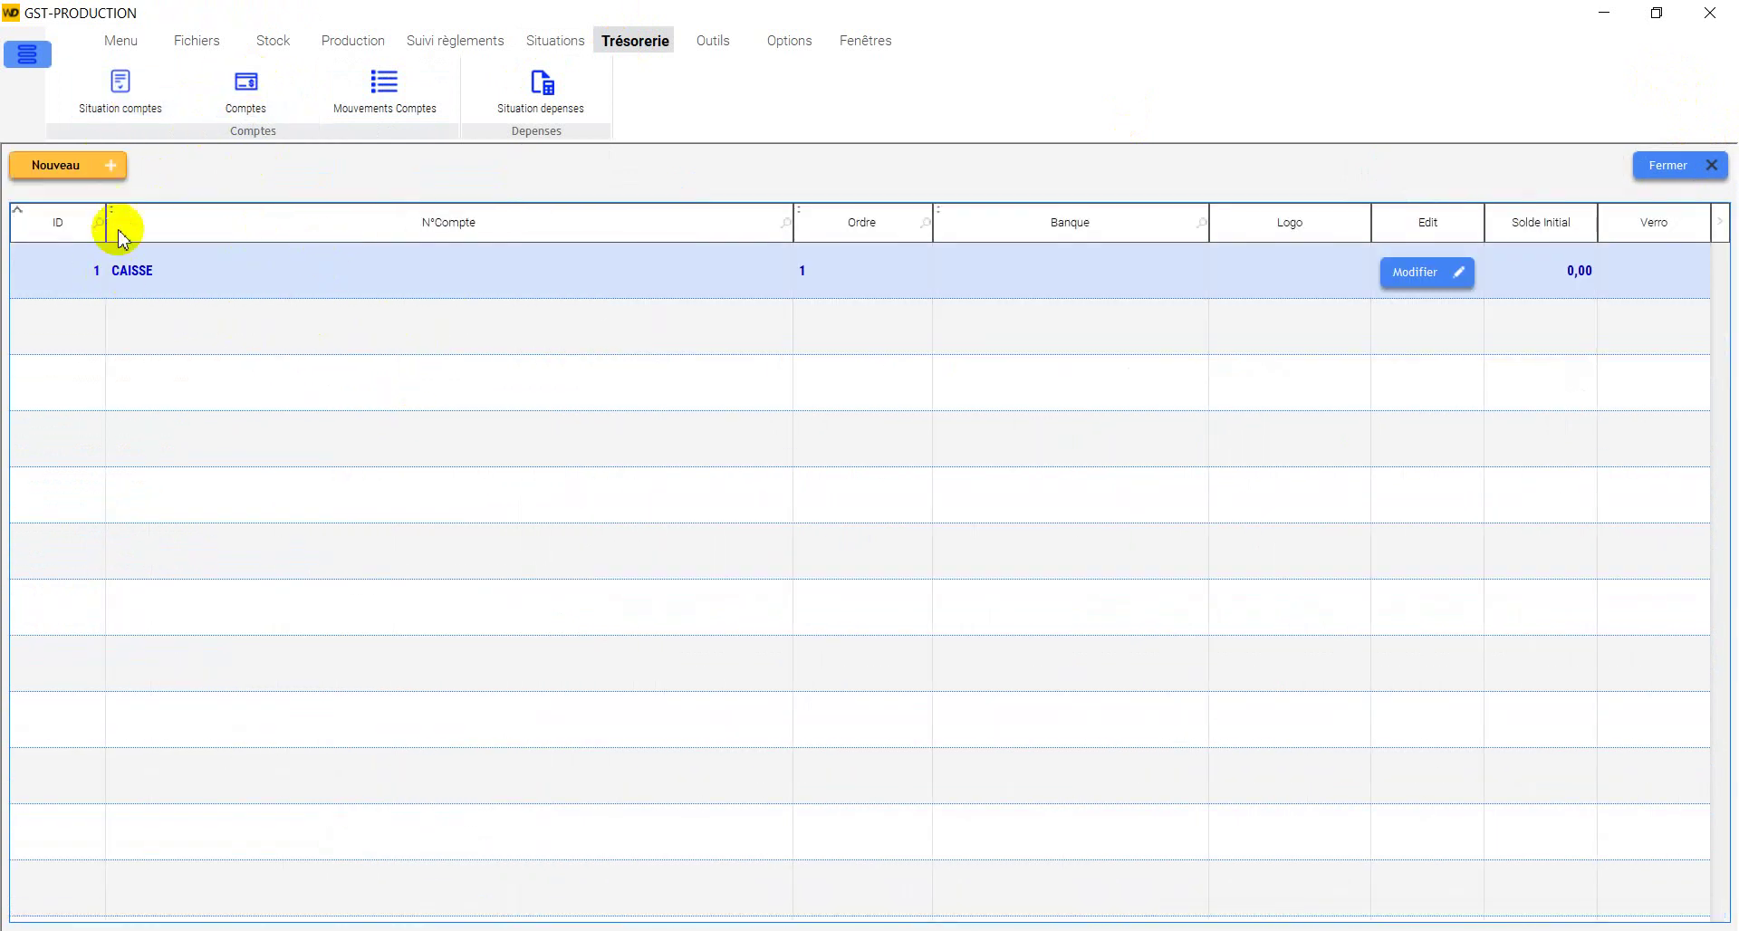
pyautogui.click(390, 81)
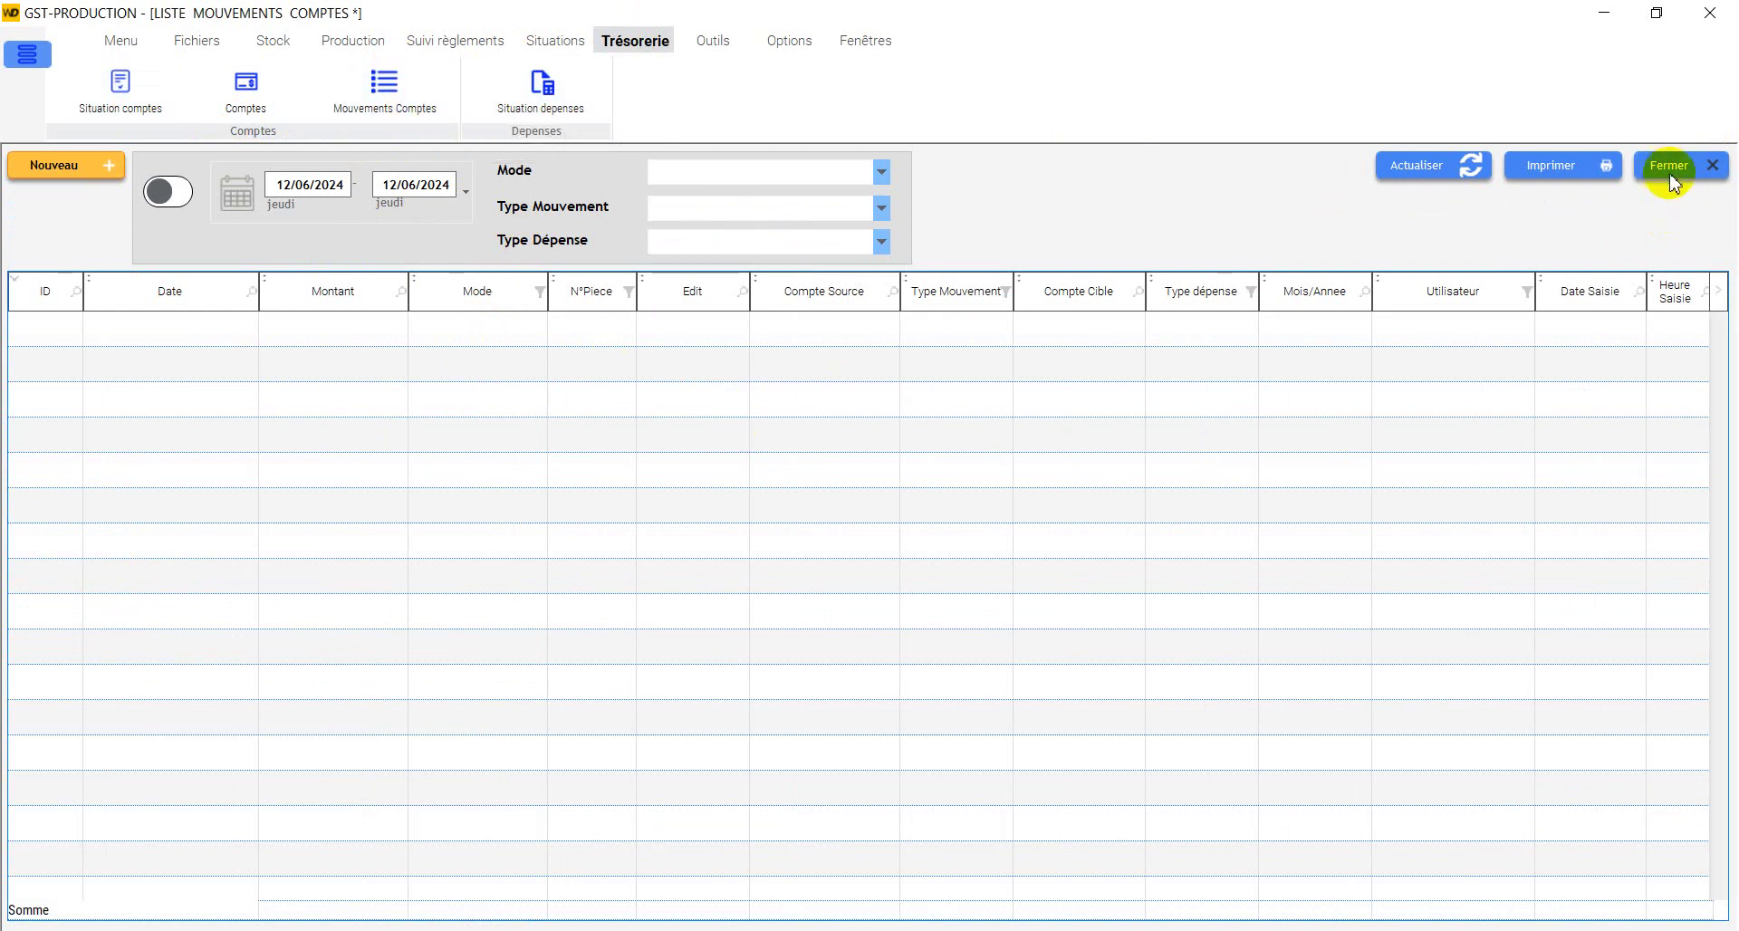
pyautogui.click(127, 83)
pyautogui.click(116, 310)
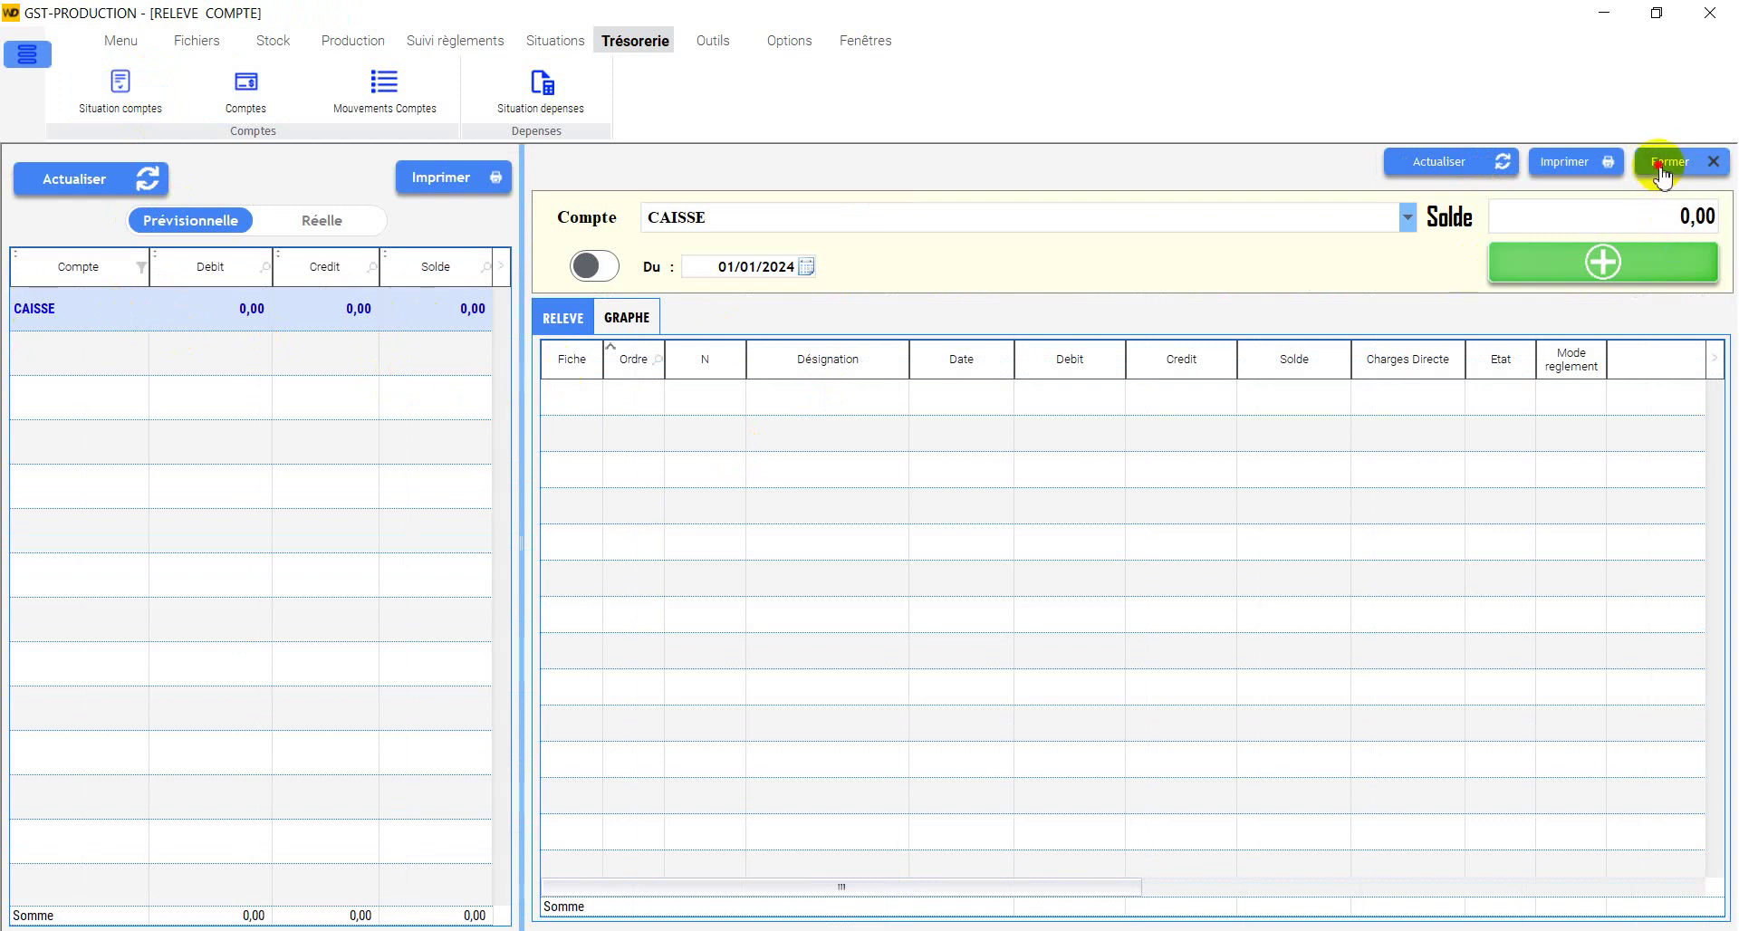
# Step: View the alerts and notes list, then check the database backup settings and close them
pyautogui.click(720, 40)
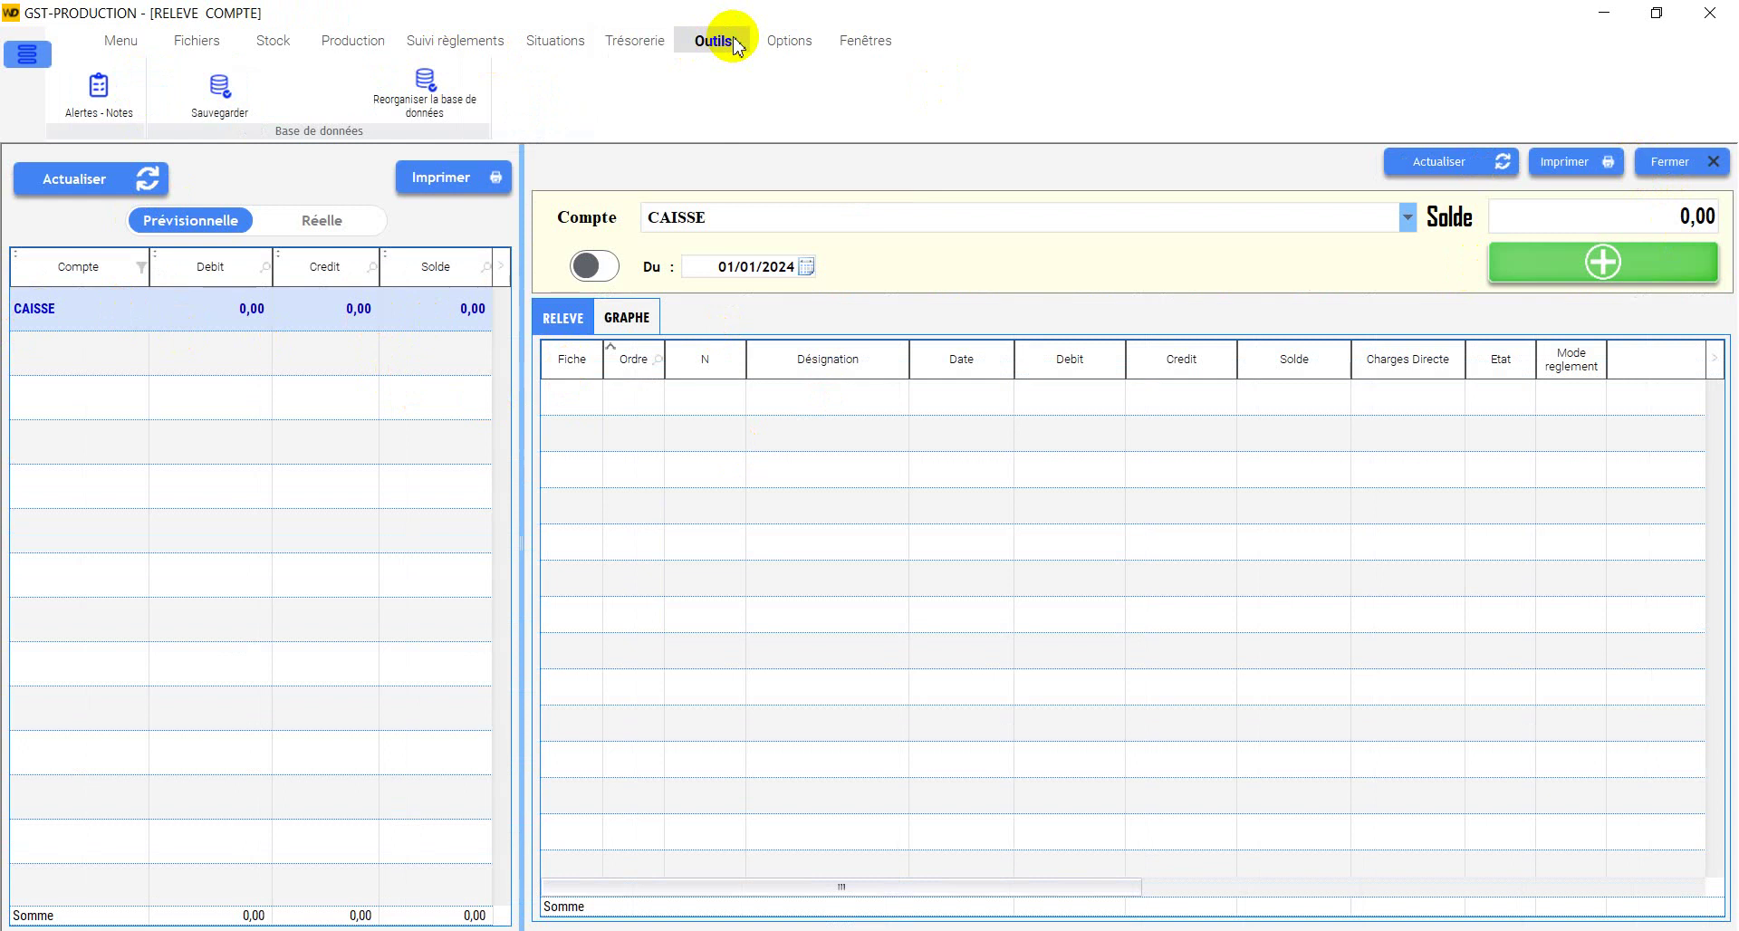
pyautogui.click(115, 104)
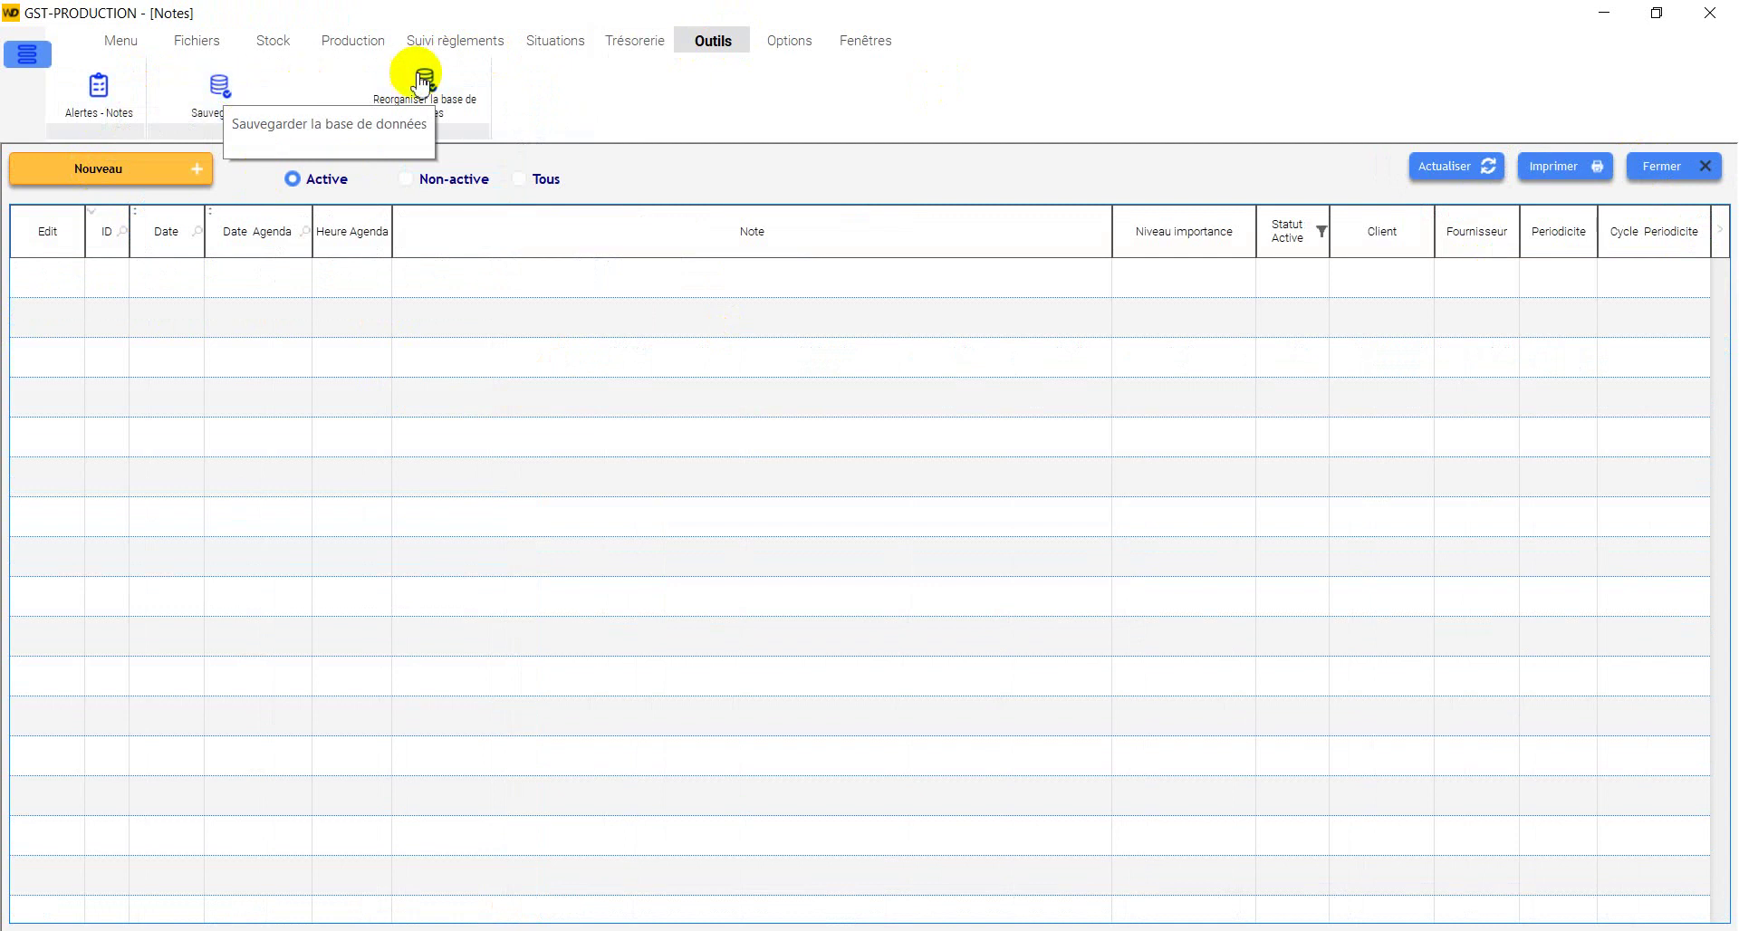
pyautogui.click(253, 93)
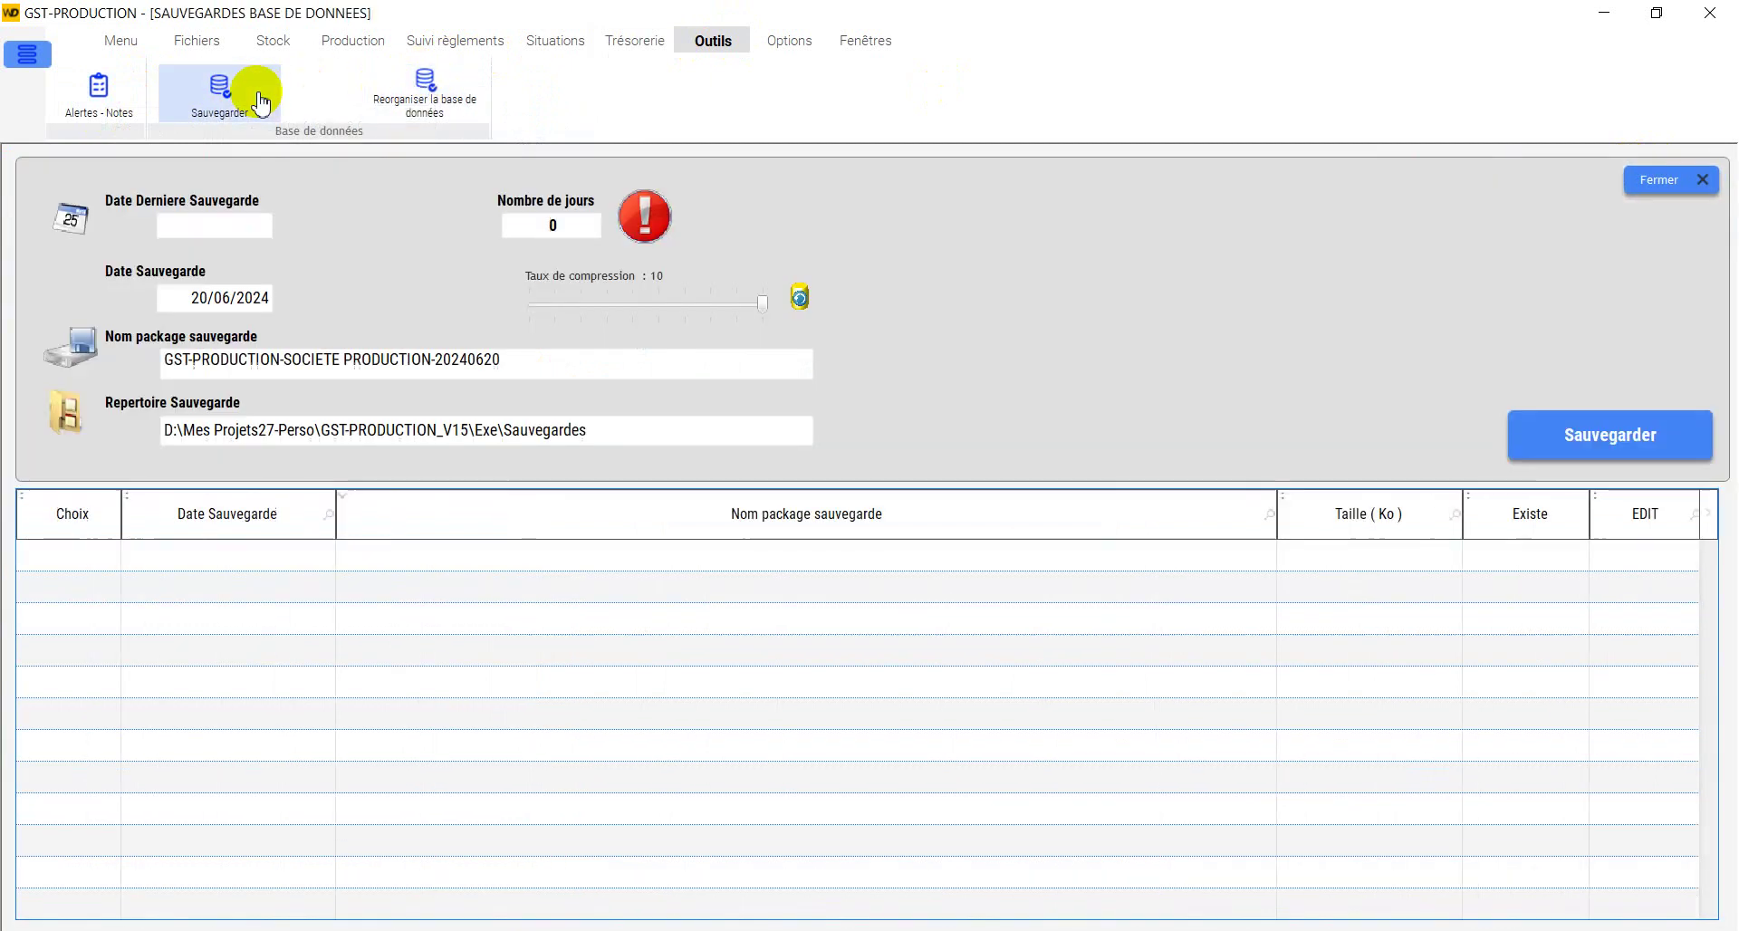
pyautogui.click(1671, 180)
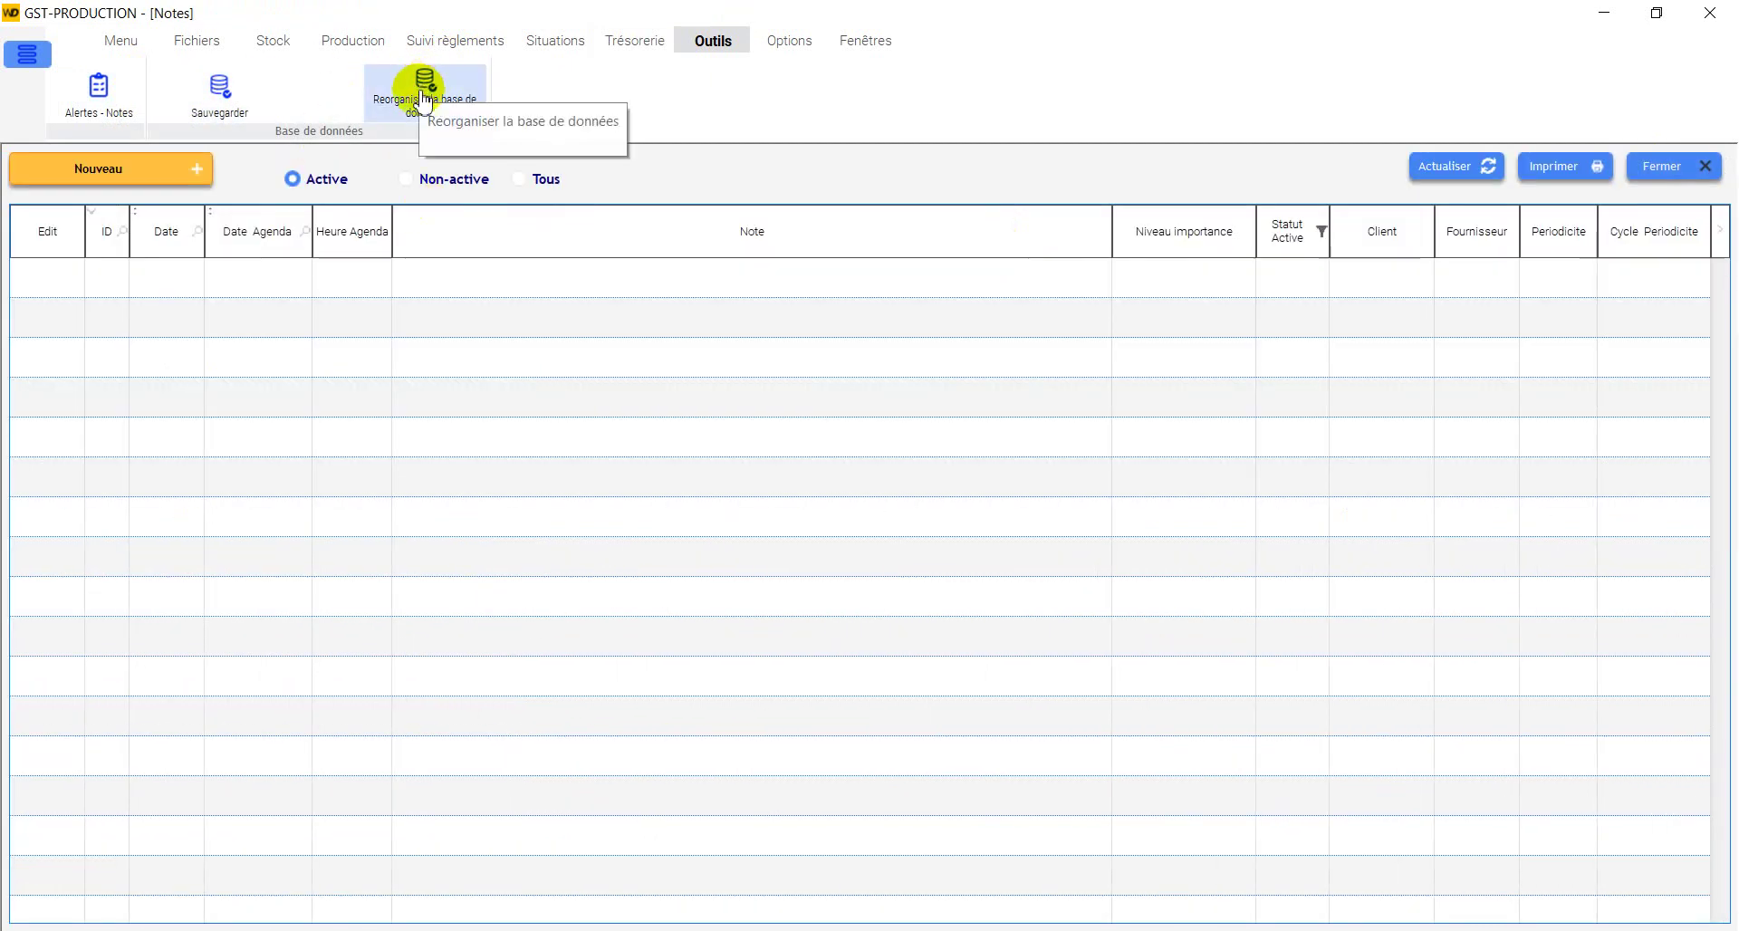
# Step: Review the general, Logo / Entete-PiedPage and Utilisateurs sections of the program options, and close them without changes
pyautogui.click(789, 45)
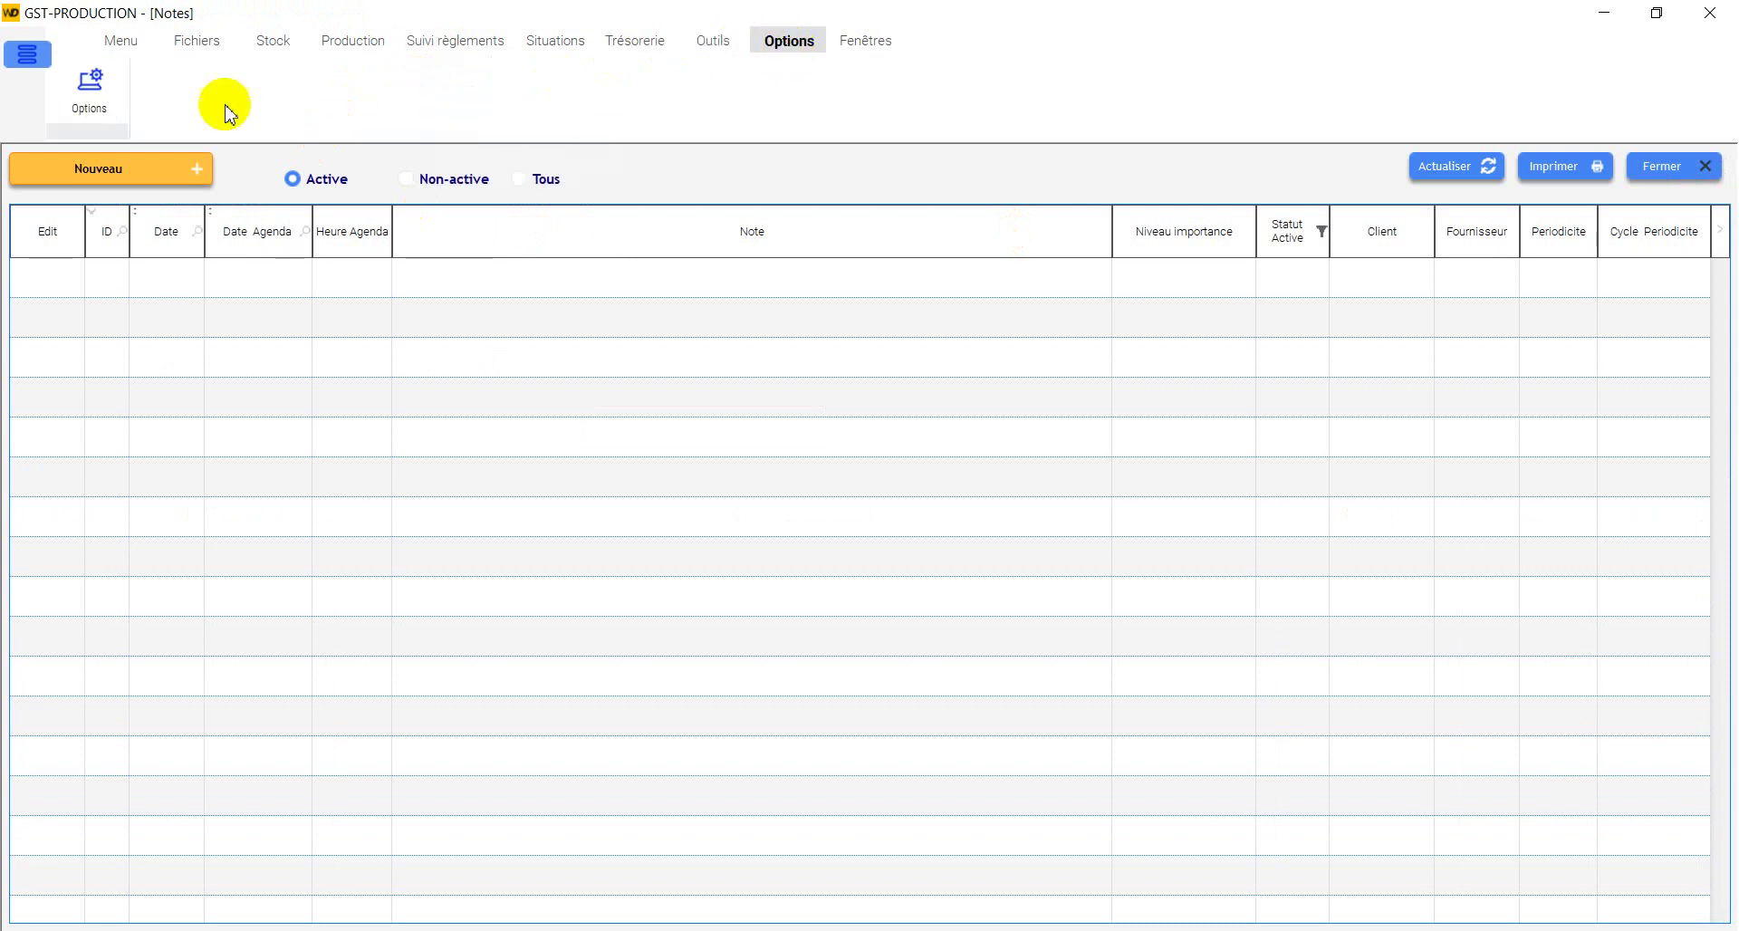
pyautogui.click(89, 86)
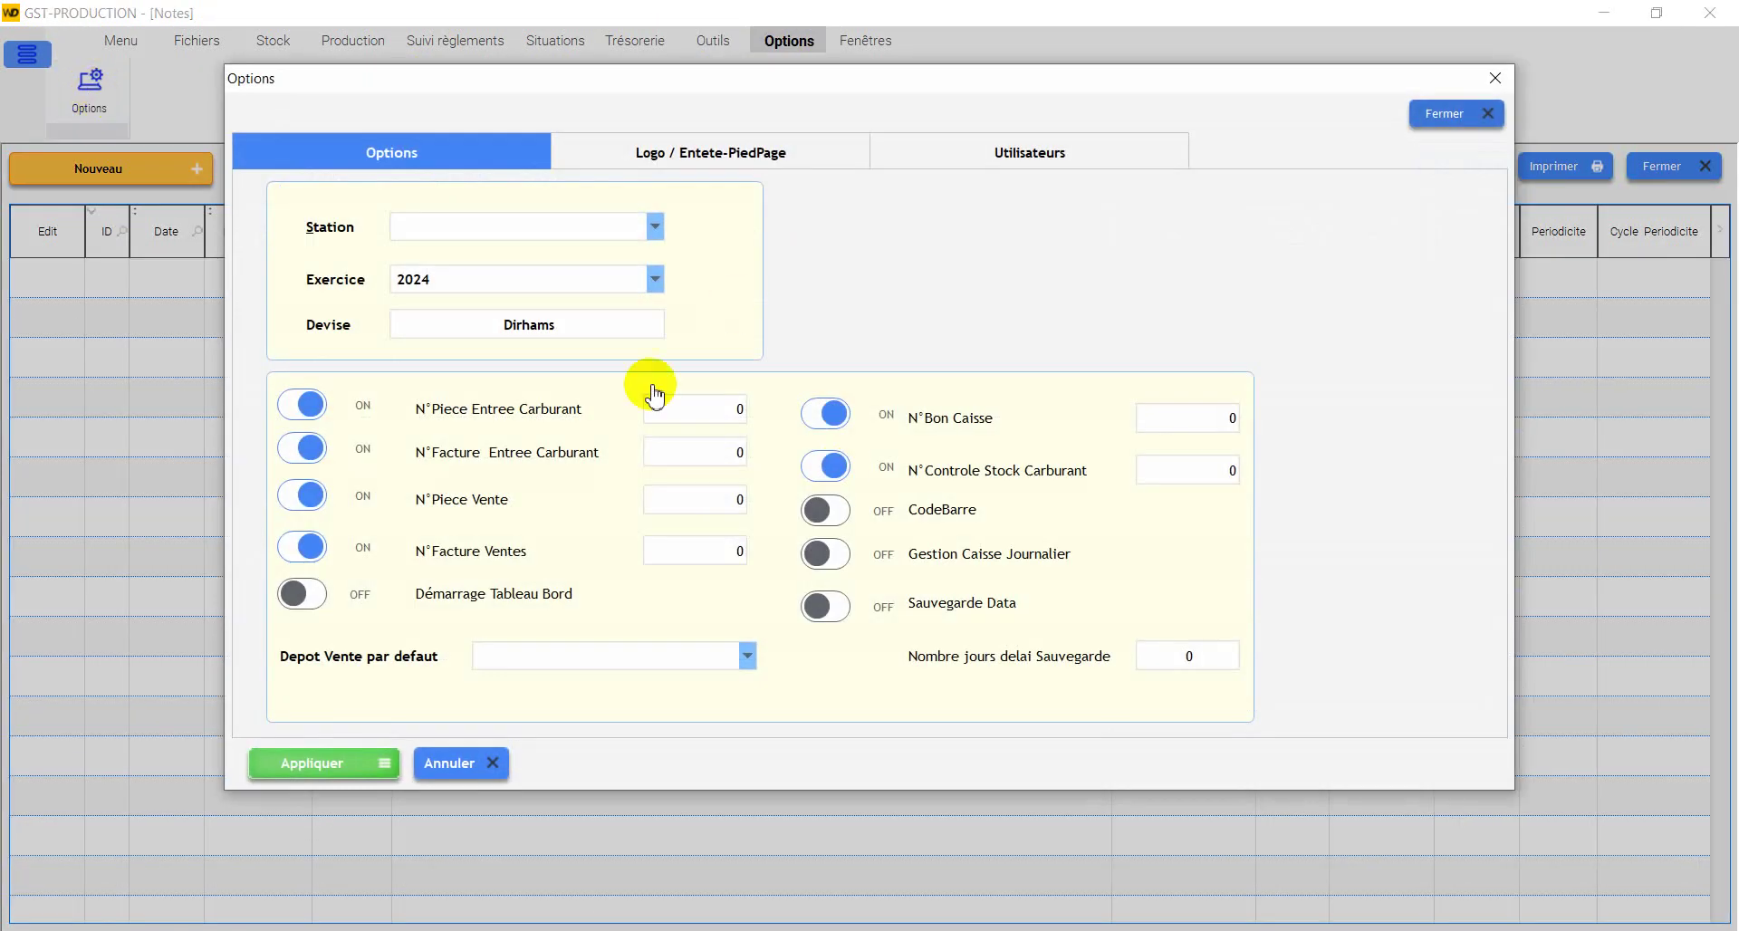
pyautogui.click(796, 154)
pyautogui.click(974, 156)
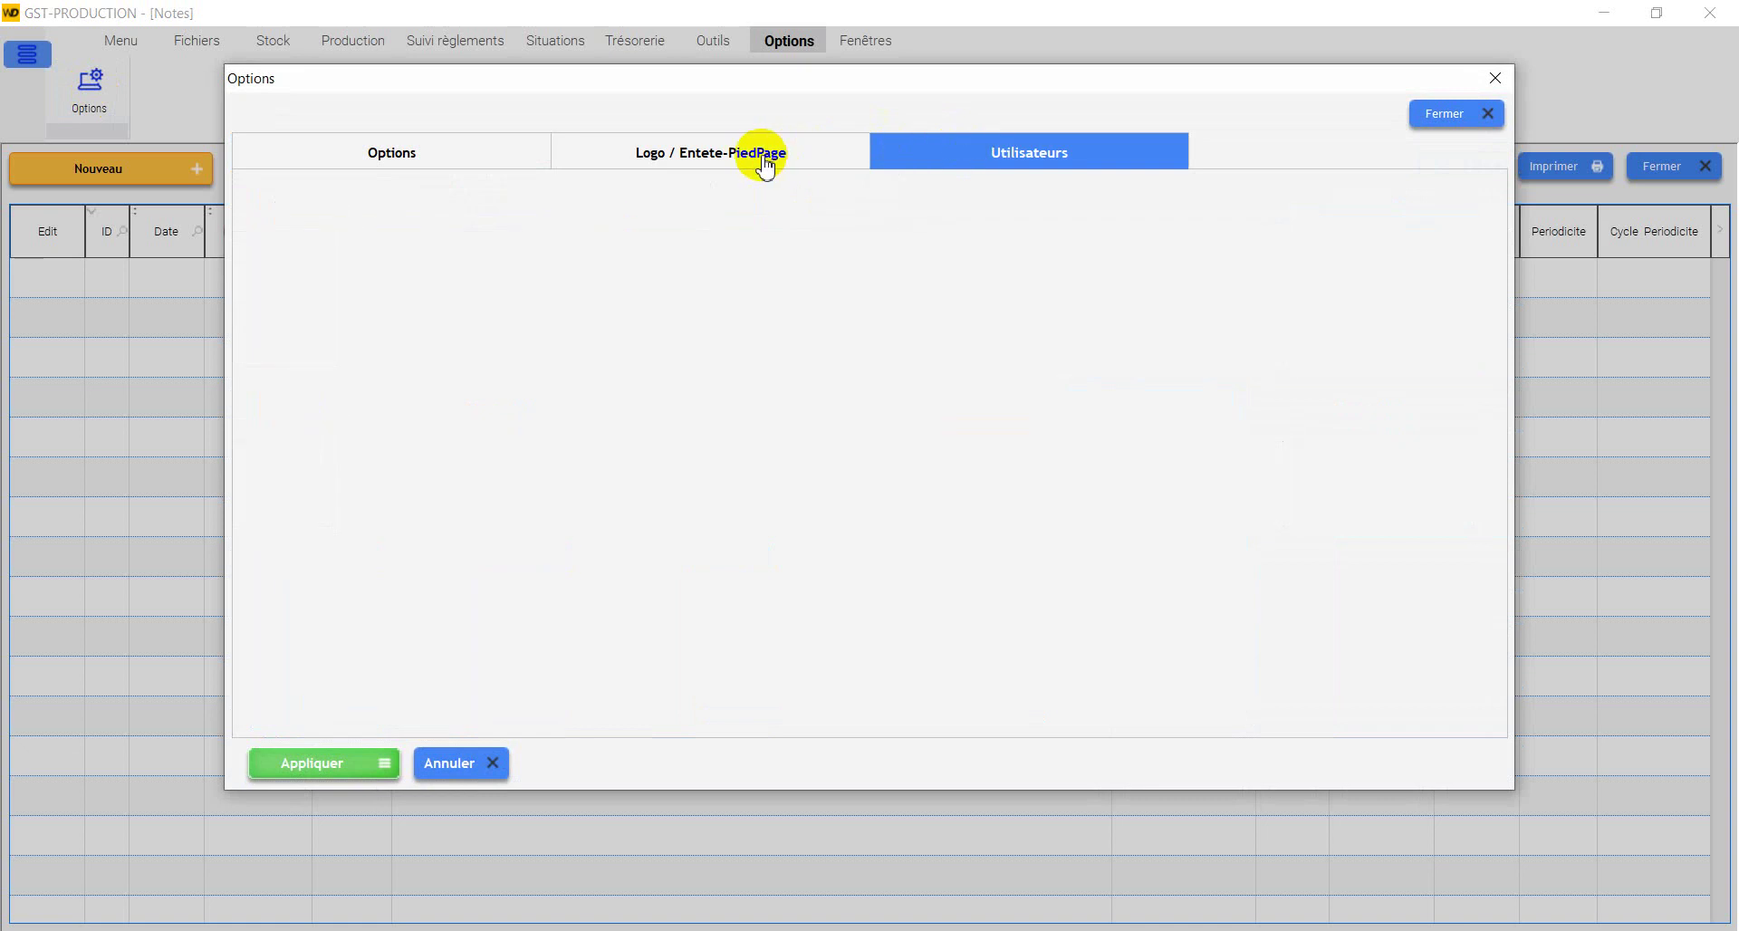
pyautogui.click(764, 163)
pyautogui.click(412, 174)
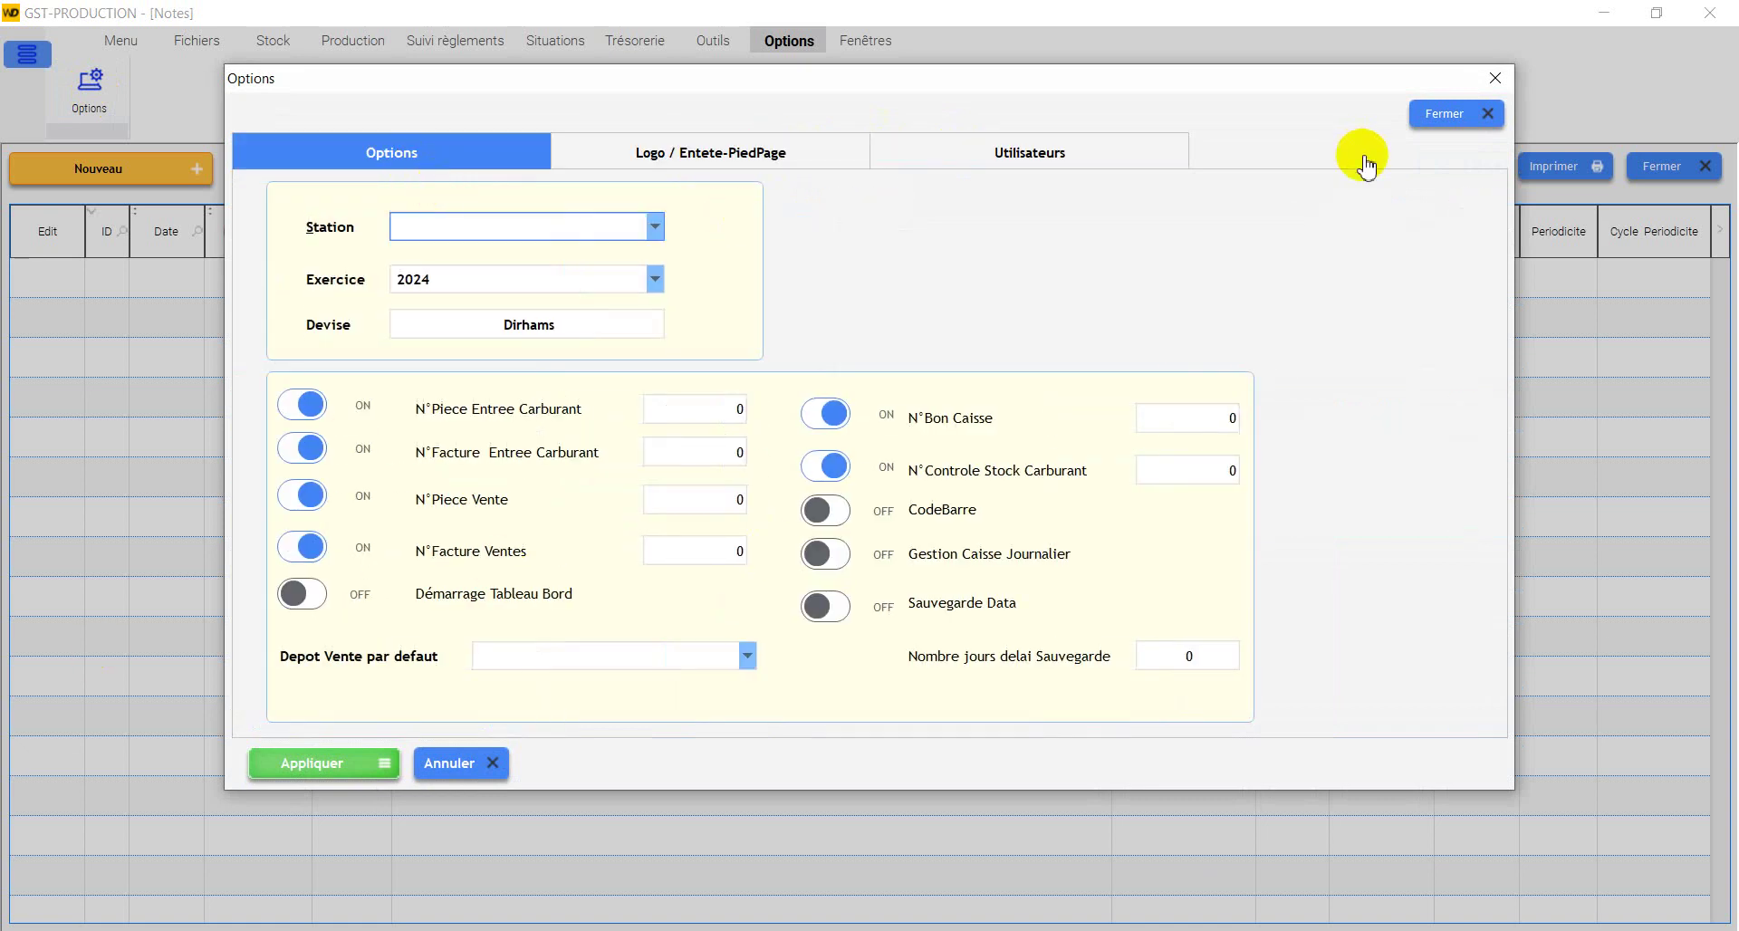
pyautogui.click(1447, 118)
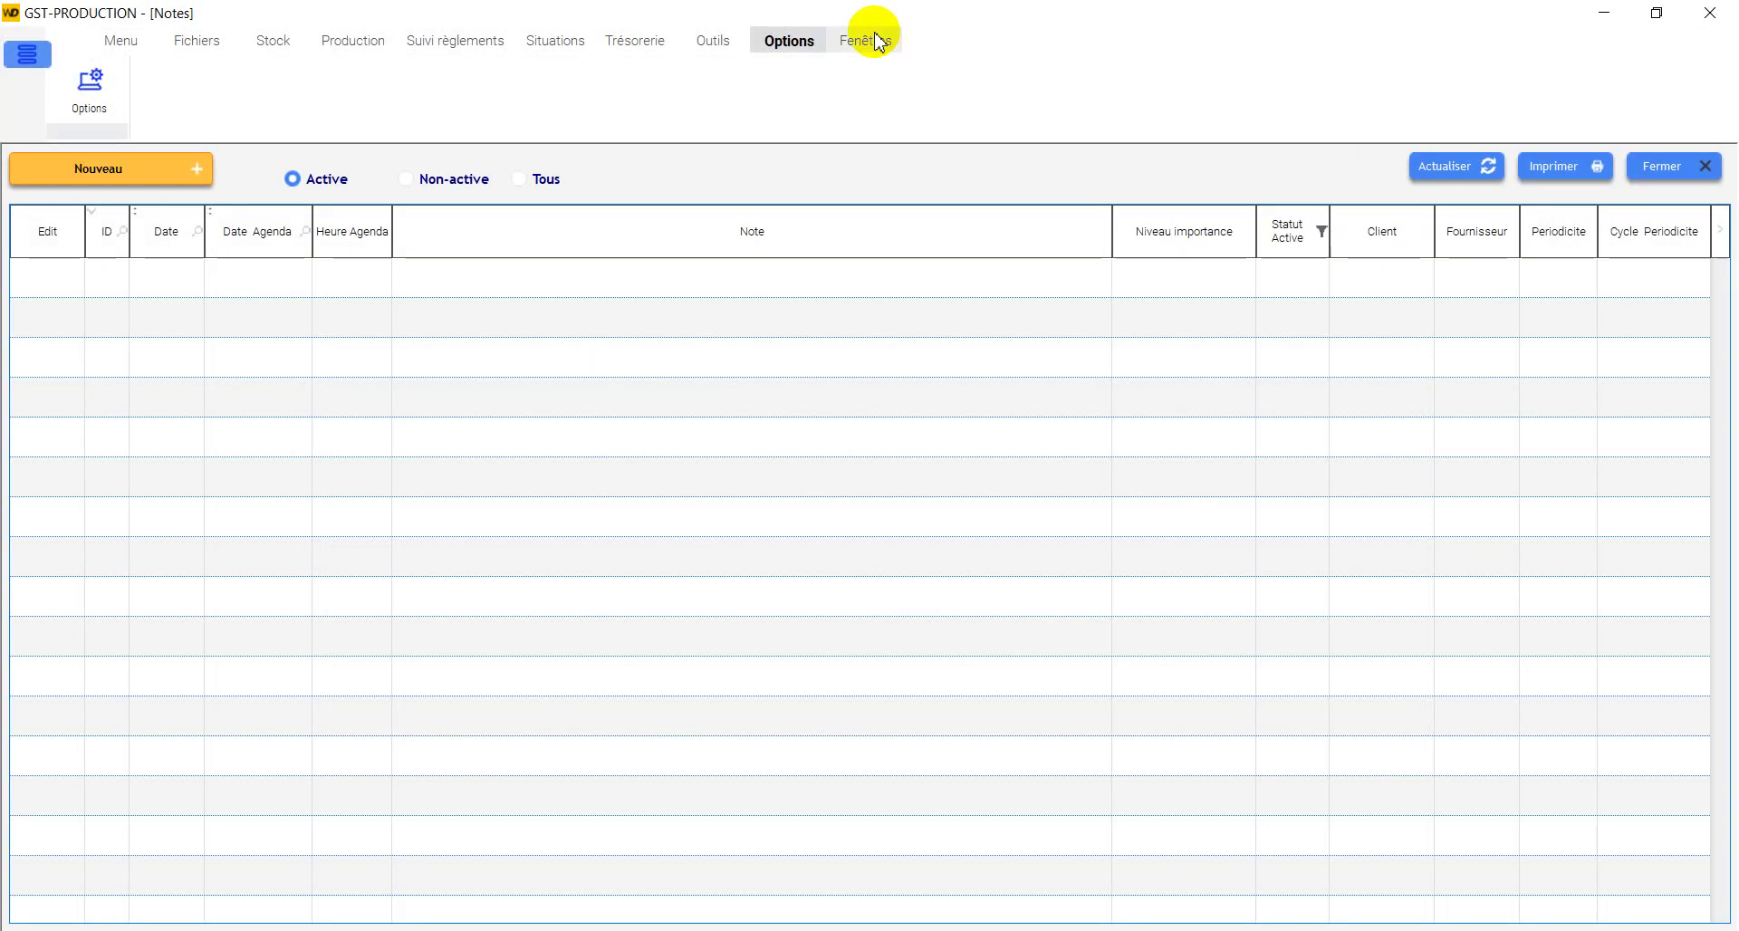
# Step: Show the program's version and author information
pyautogui.click(863, 38)
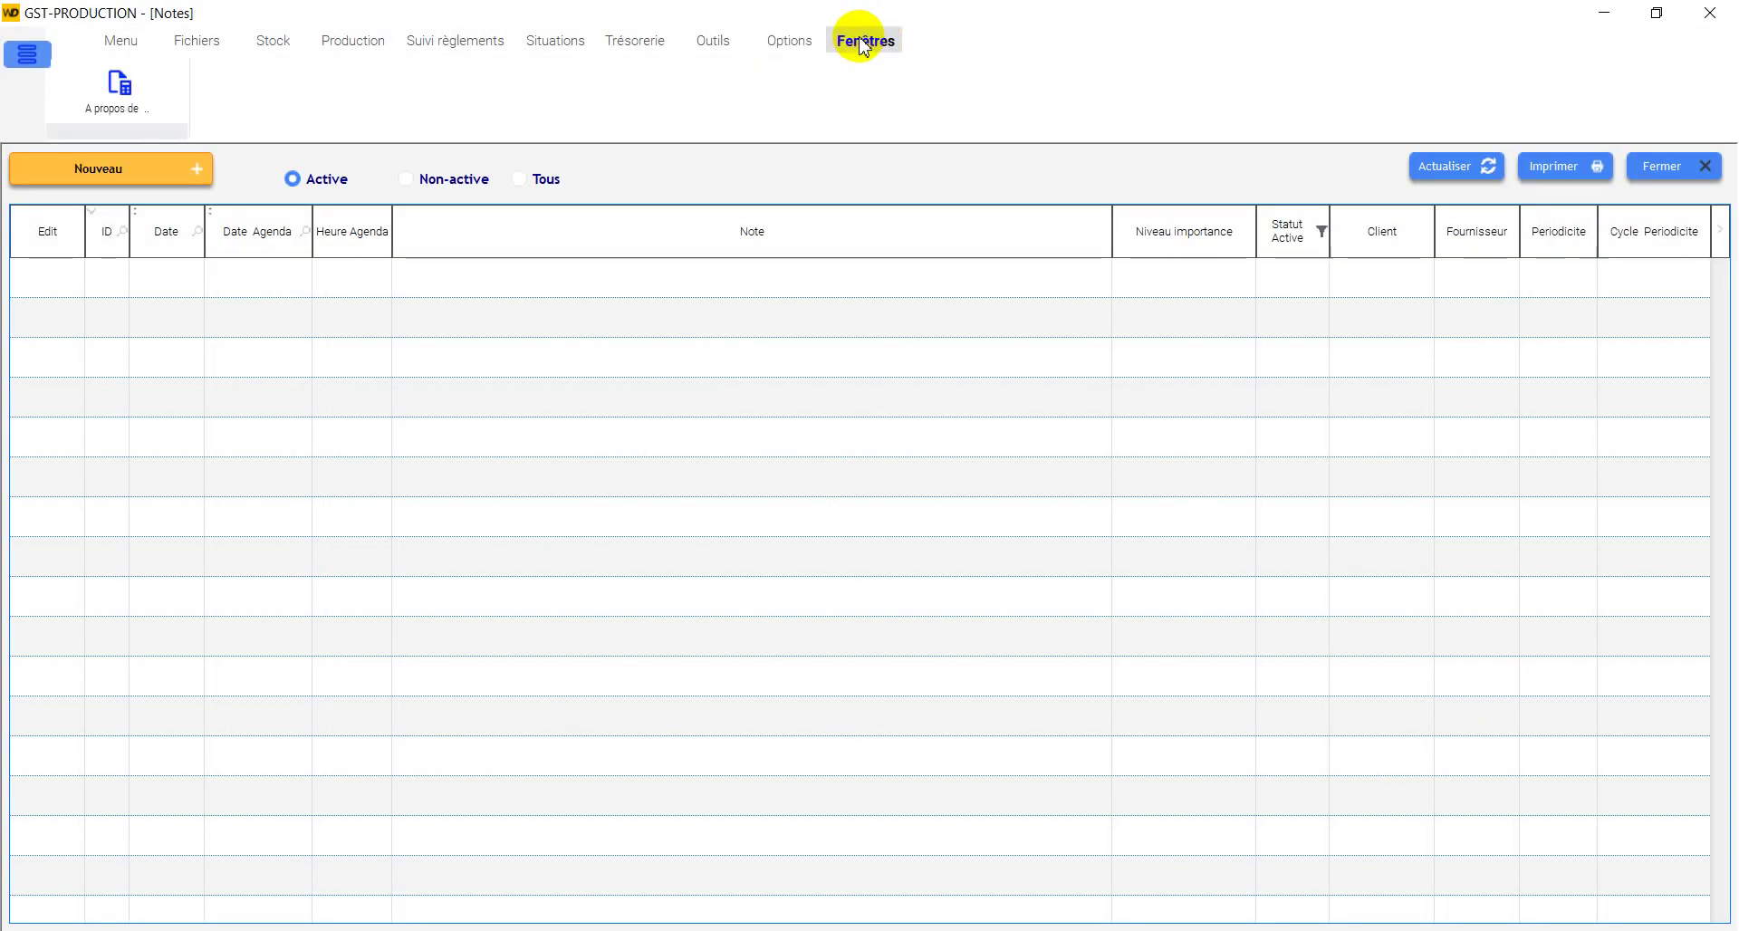
pyautogui.click(122, 99)
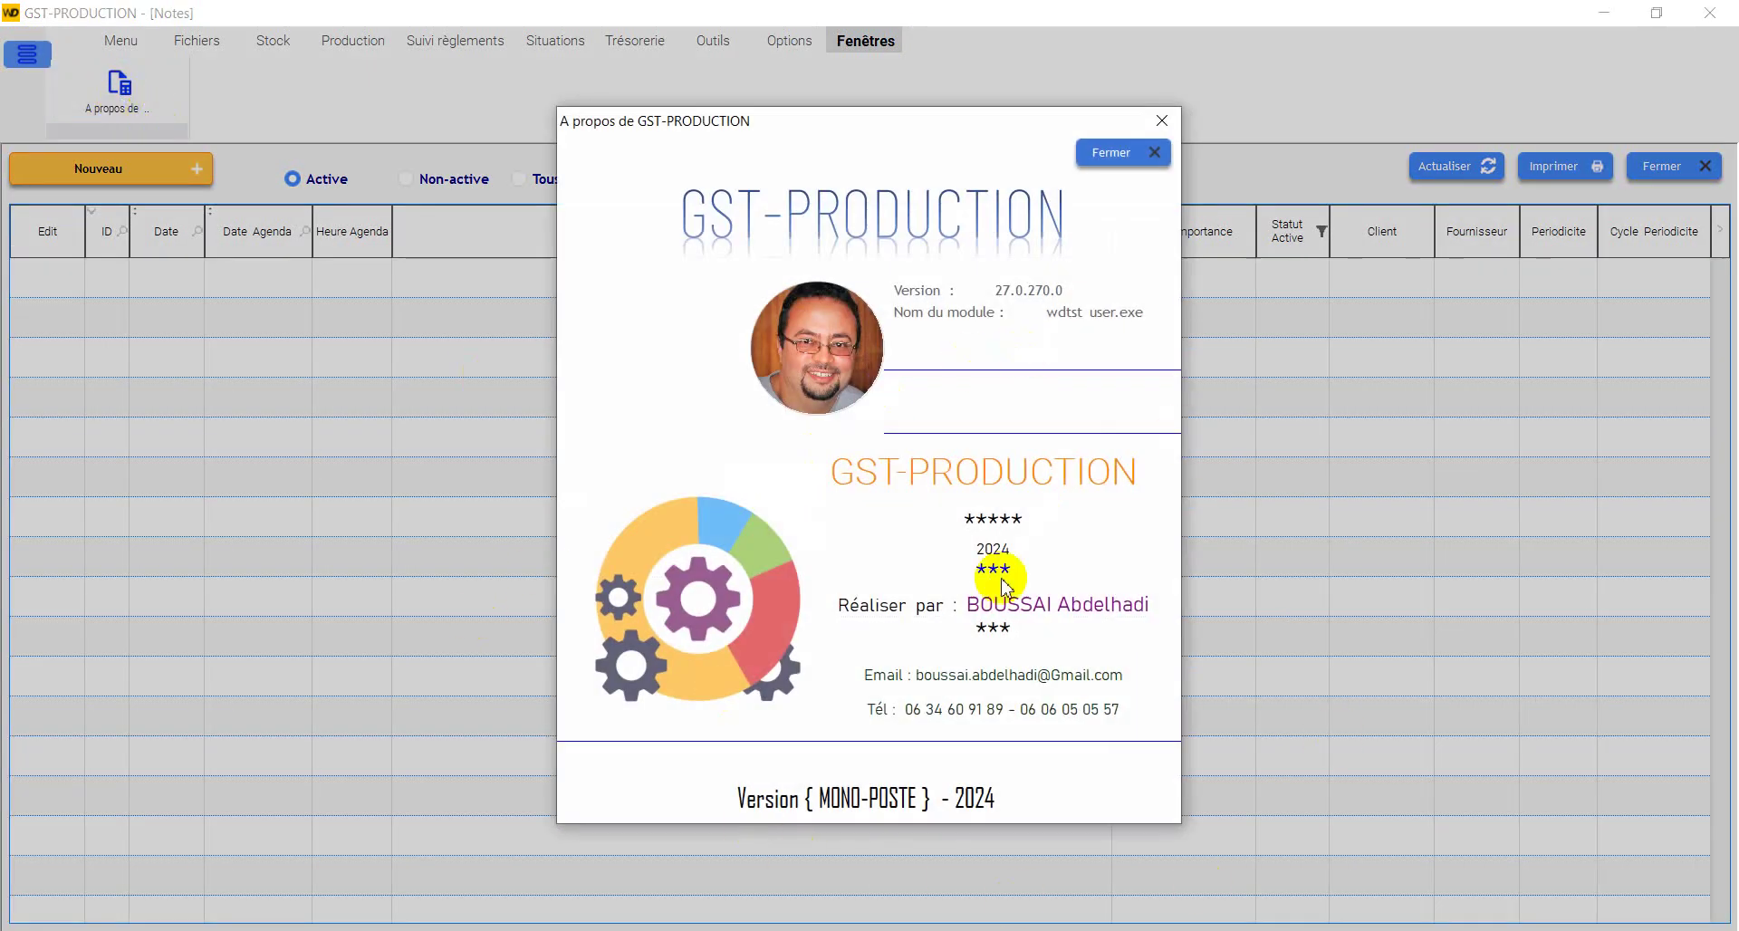
# Step: Close the program information, the notes list and the account windows, leaving only the account list open
pyautogui.click(1149, 159)
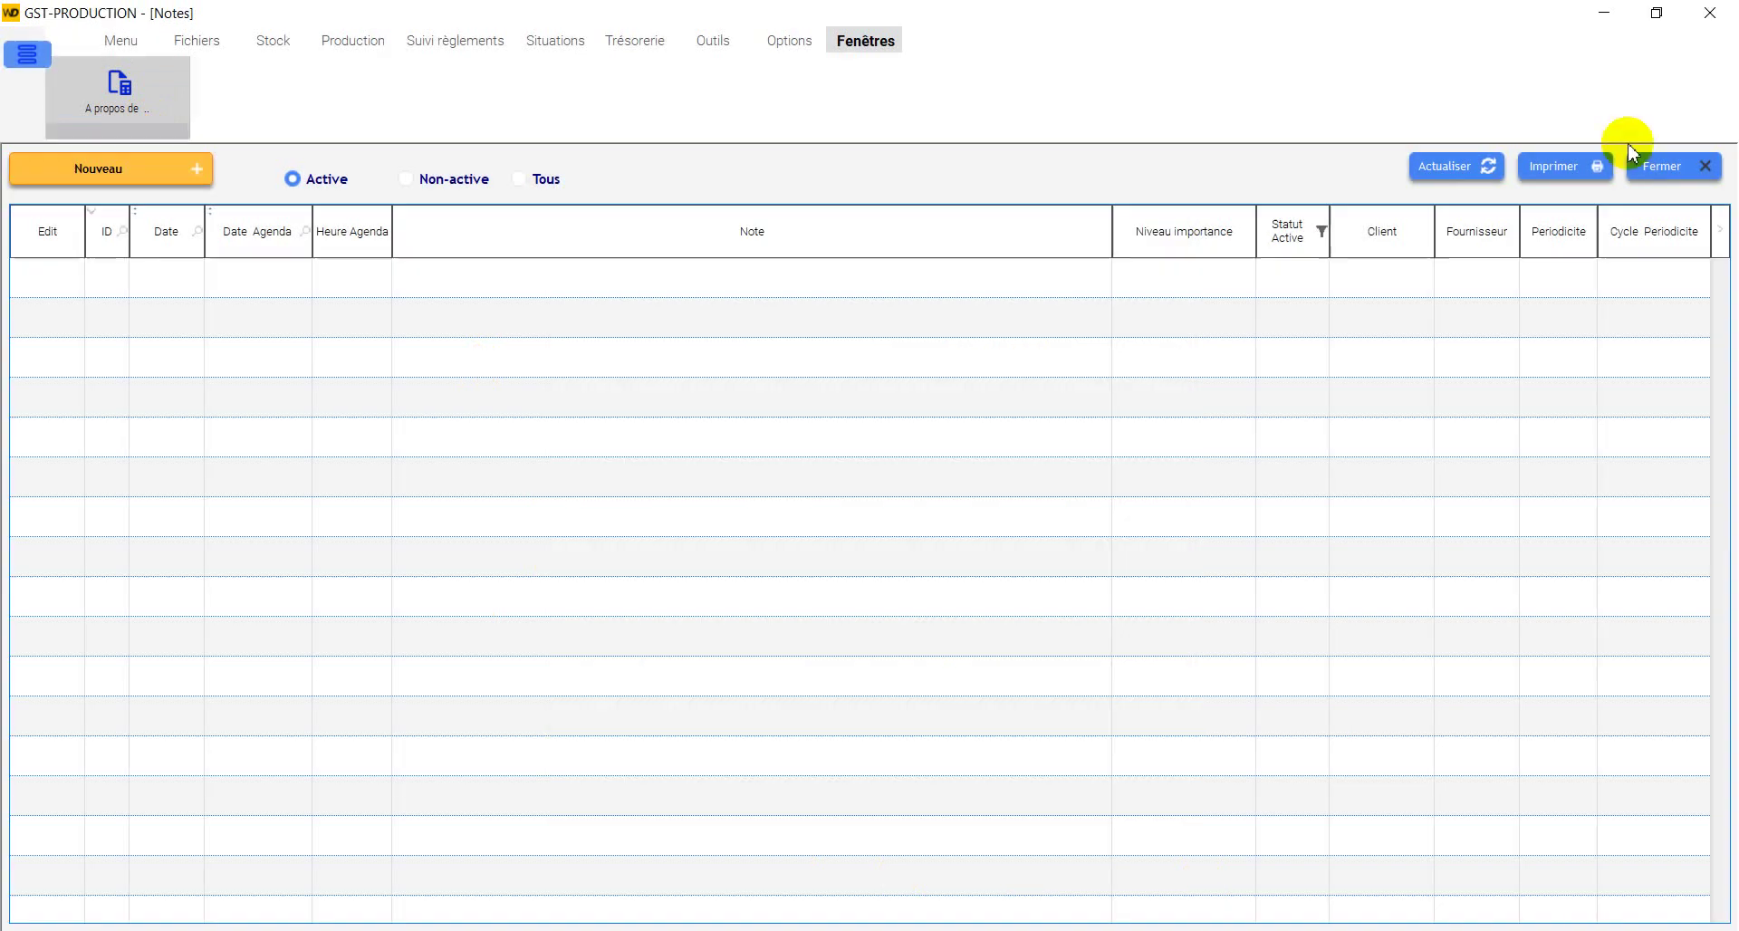
pyautogui.click(1638, 166)
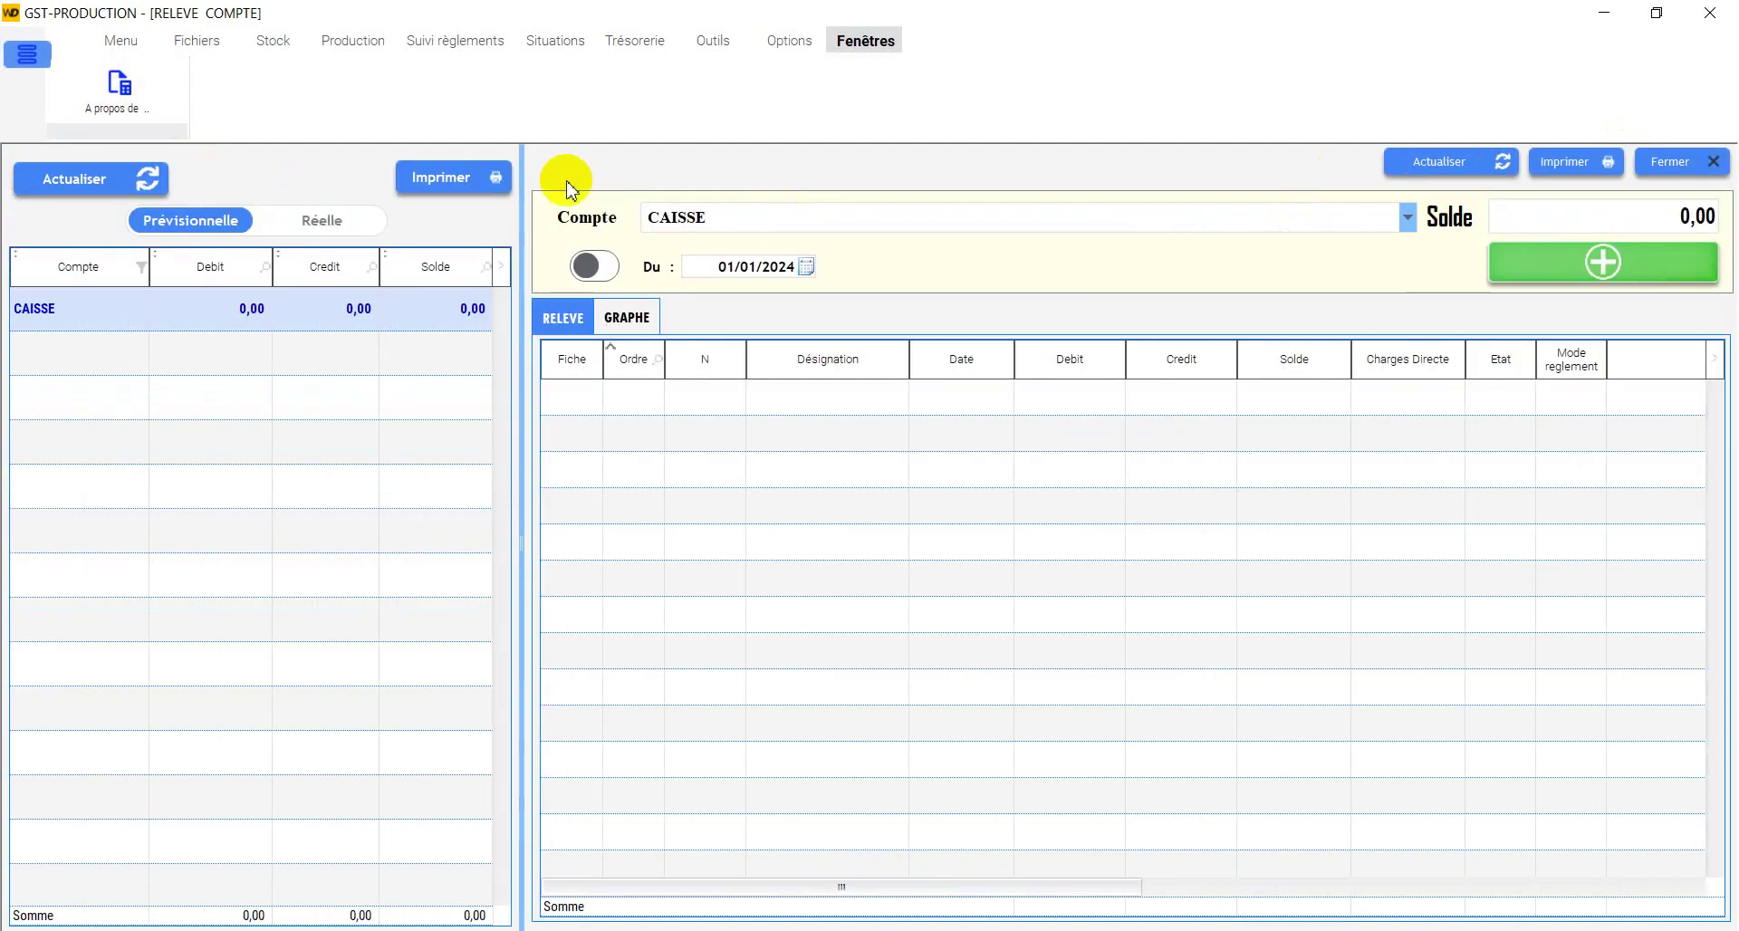
pyautogui.click(1664, 176)
pyautogui.click(1665, 169)
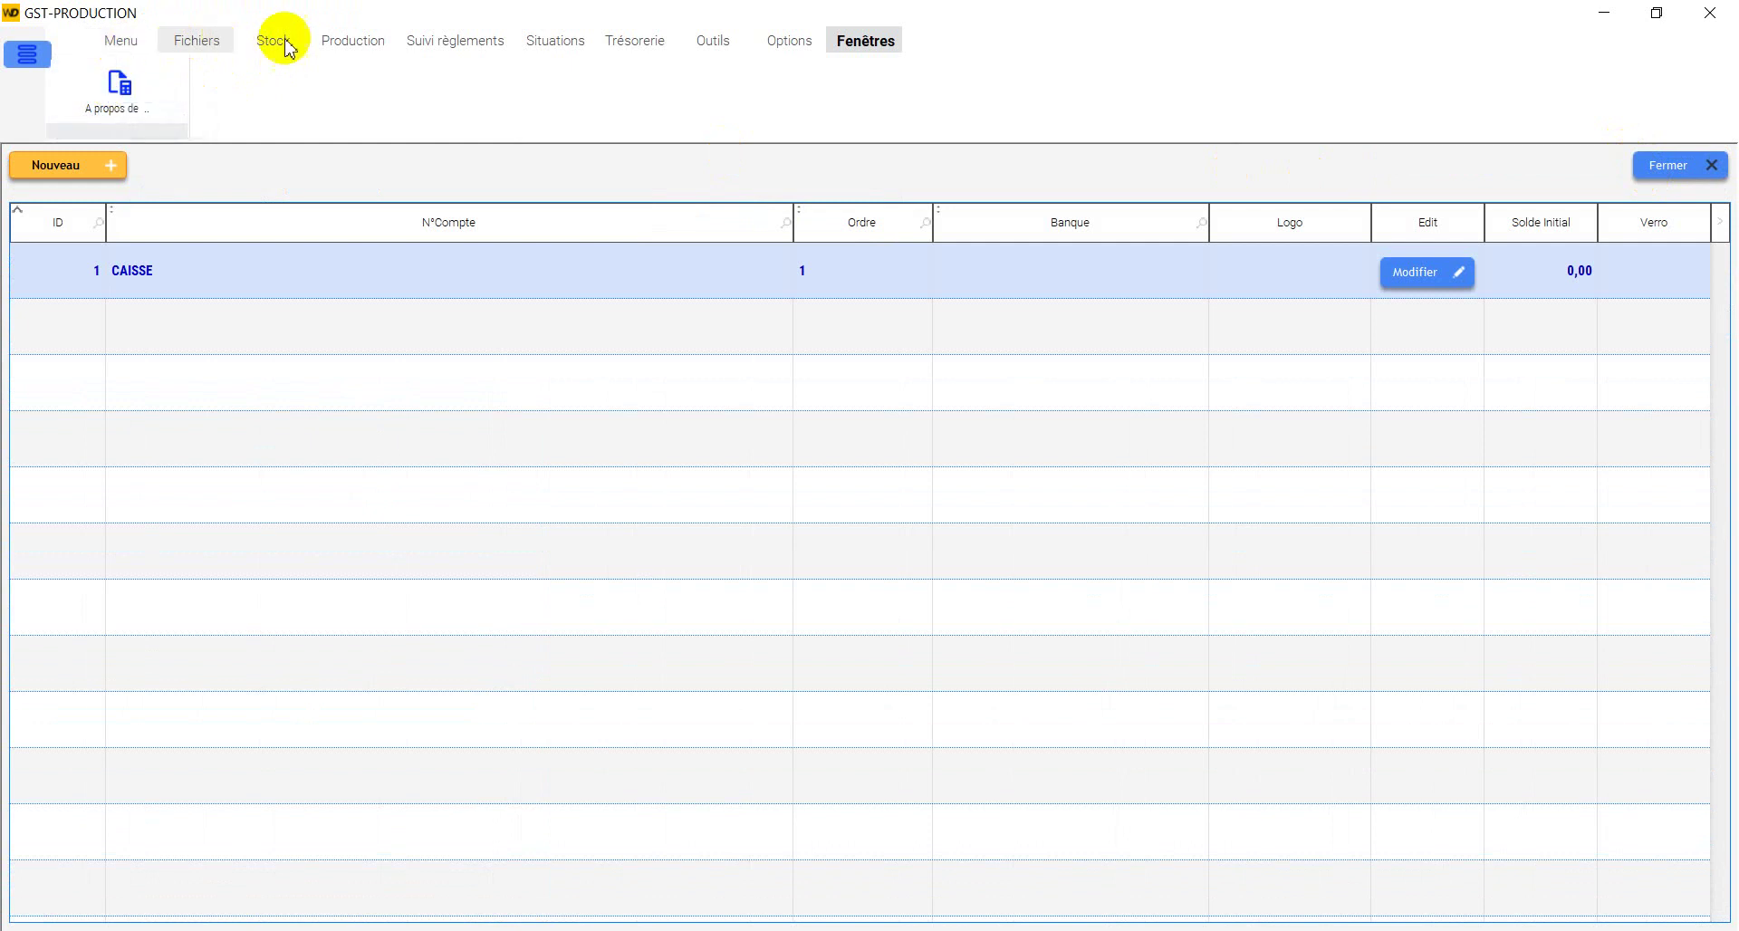
# Step: Look over the production and stock functions and display the list of client orders
pyautogui.click(358, 47)
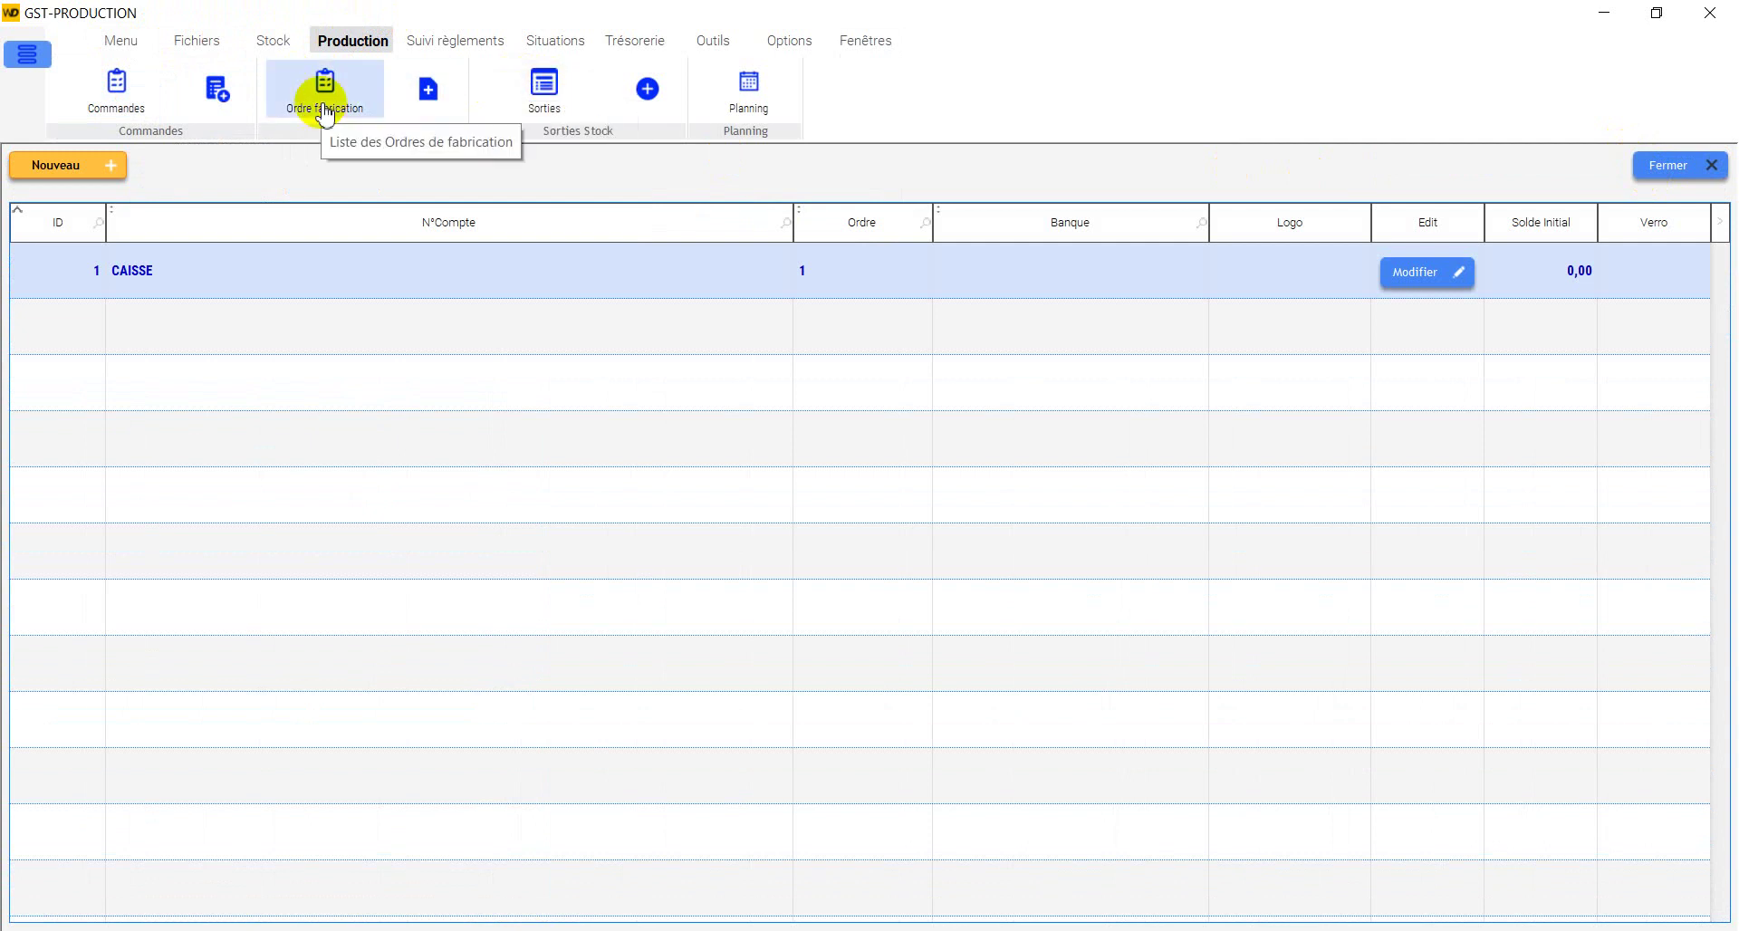
pyautogui.click(273, 40)
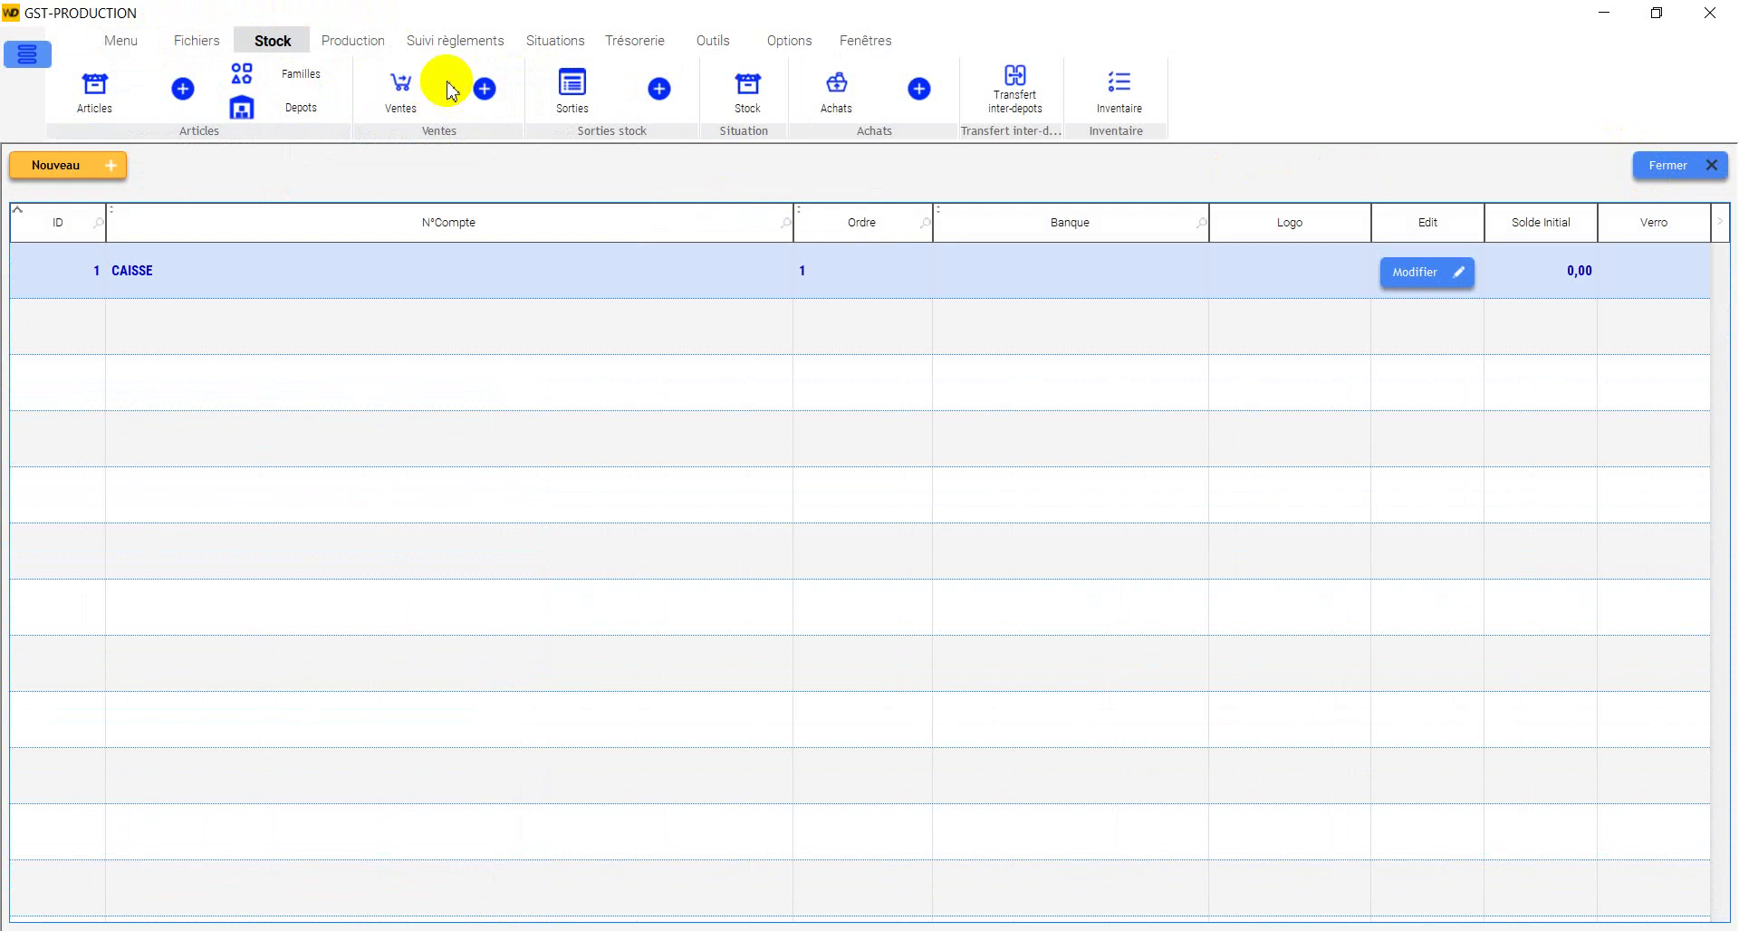
pyautogui.click(350, 40)
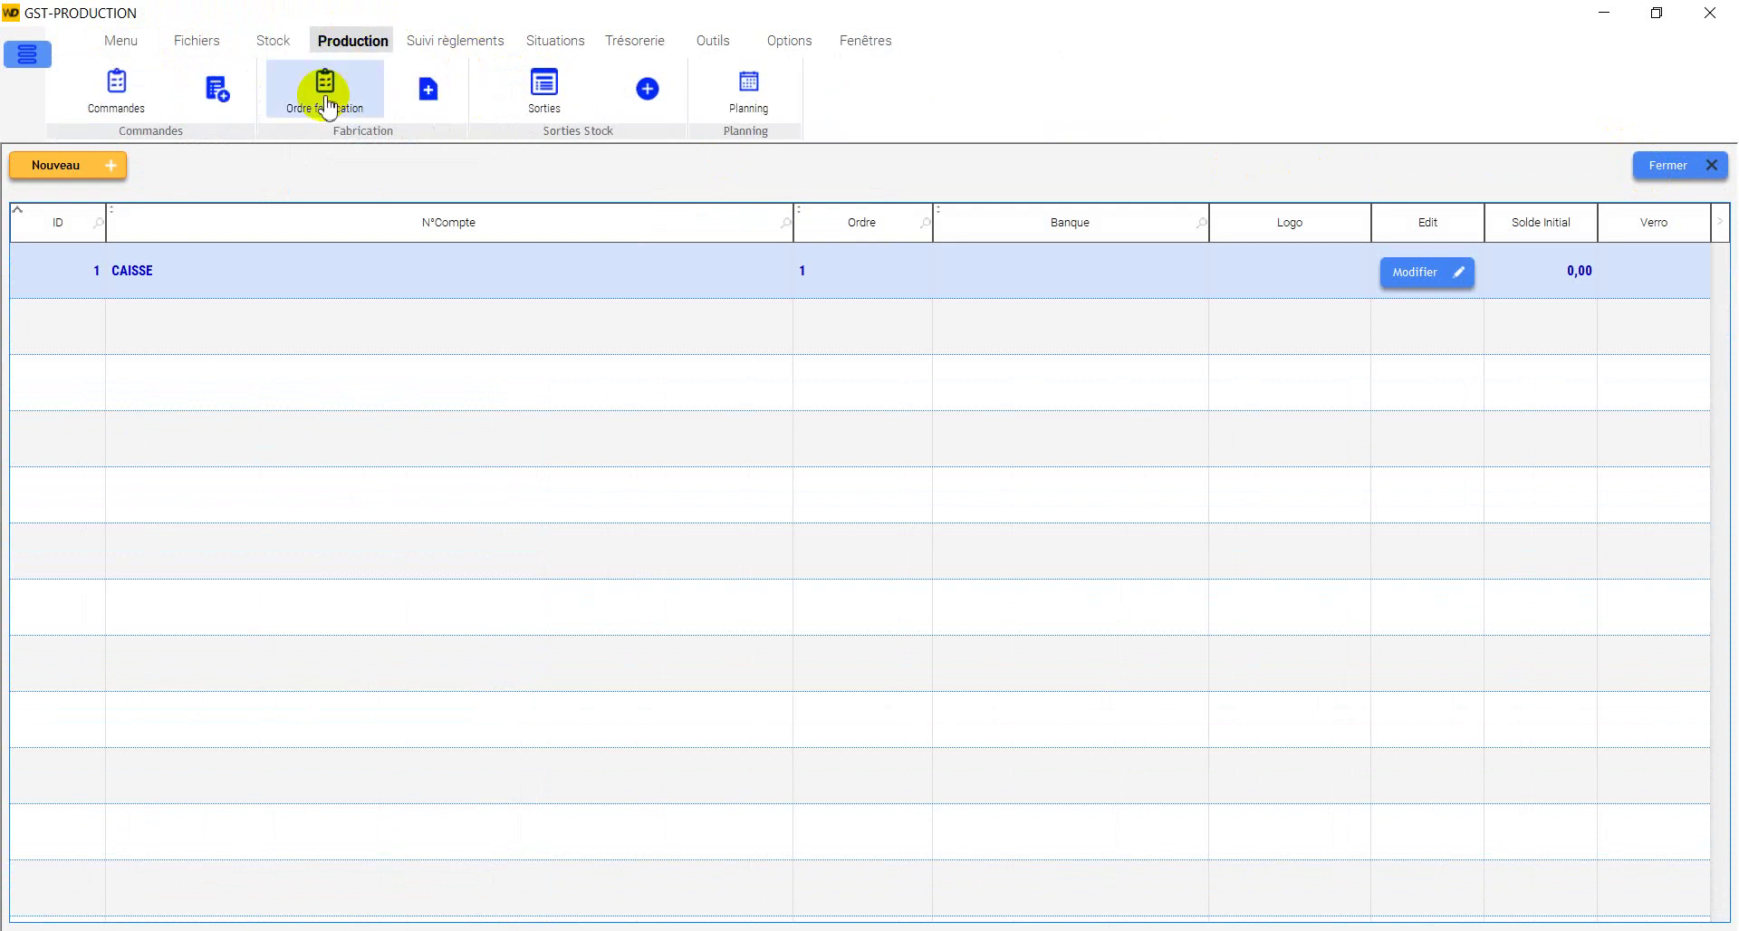
pyautogui.click(118, 91)
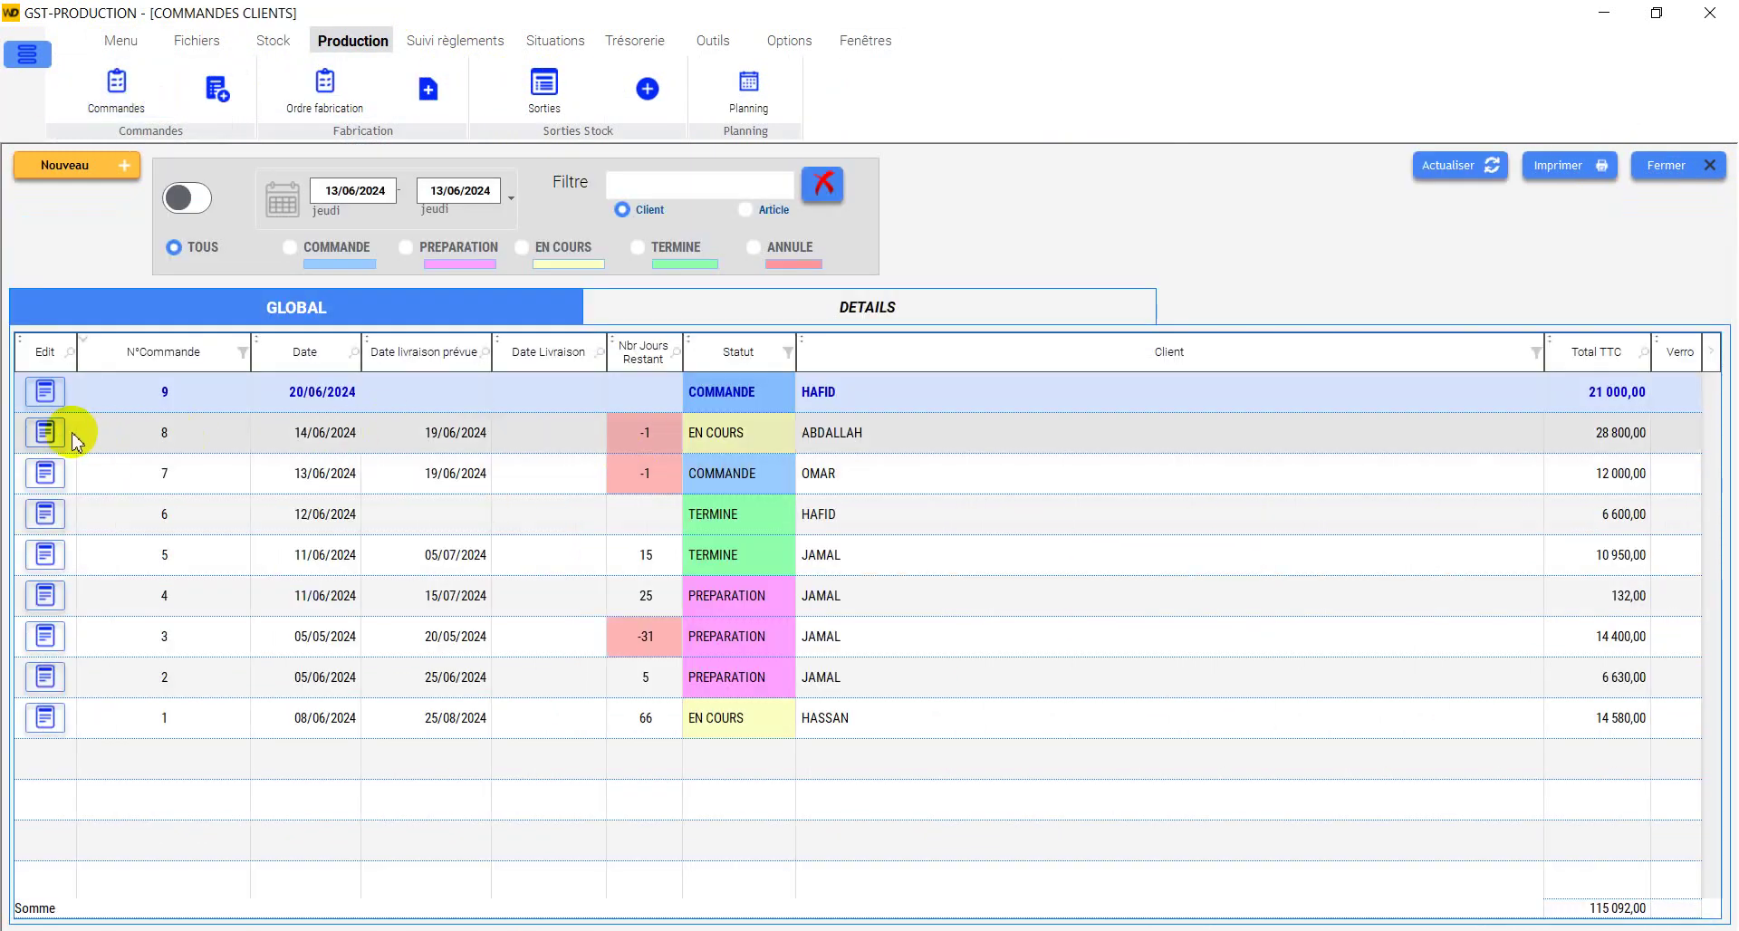
# Step: Open client order 8, view order 9, and browse back through the order records to order 1
pyautogui.click(53, 434)
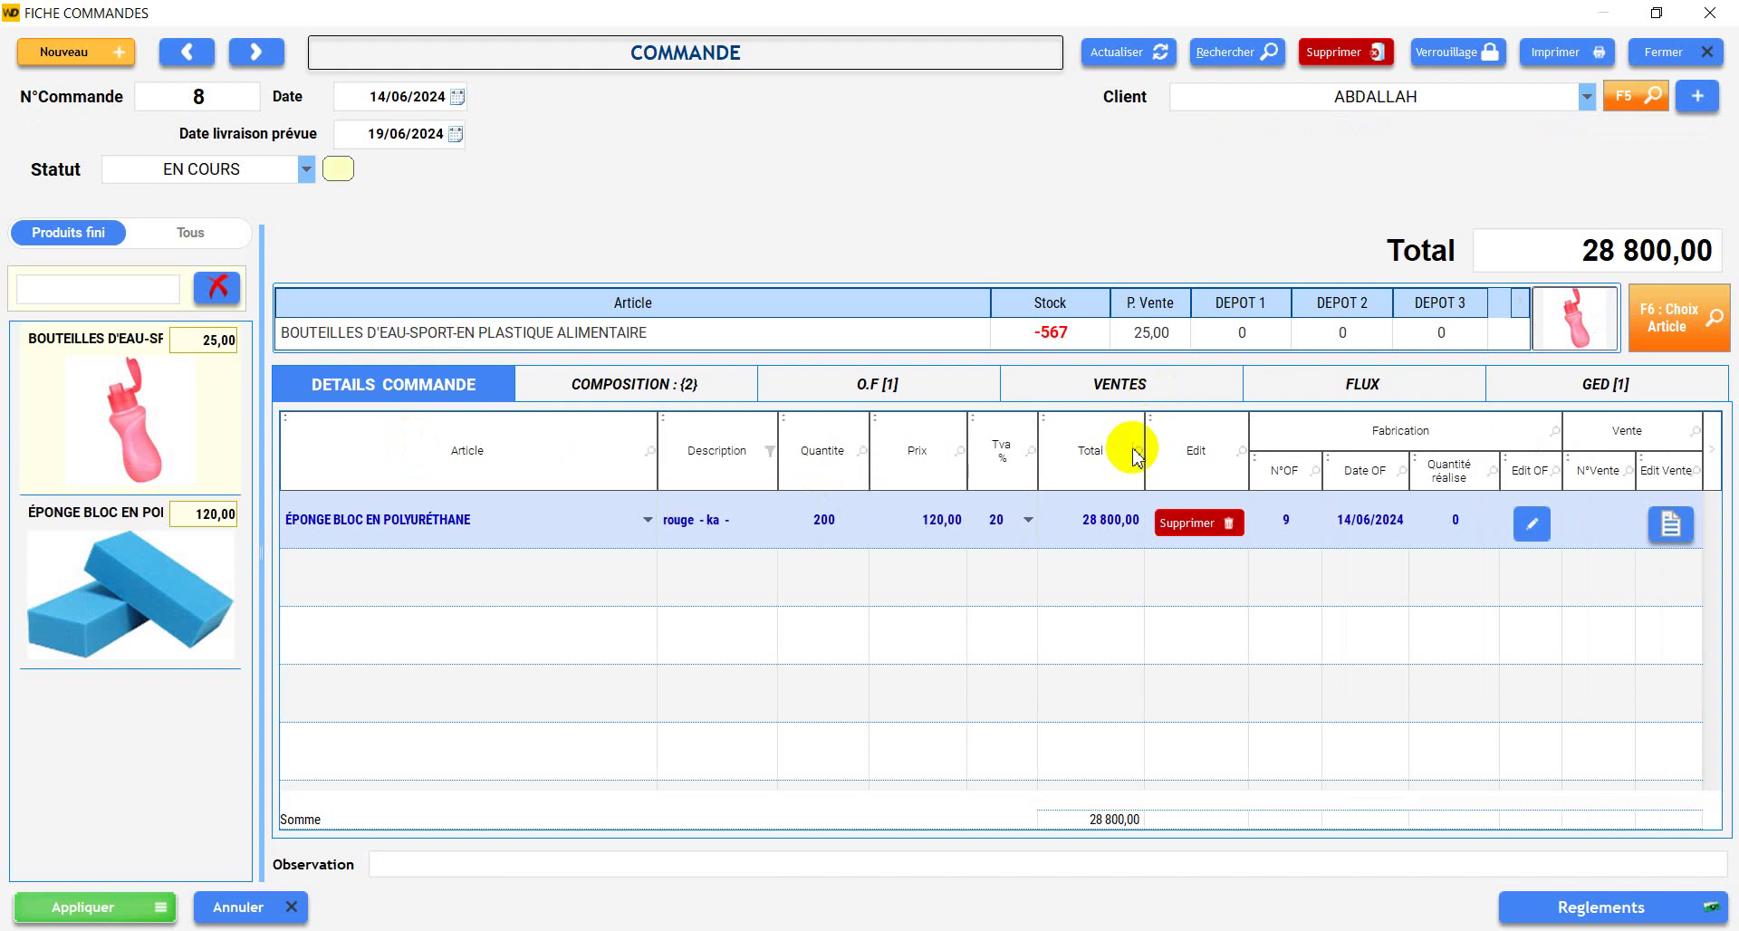
pyautogui.click(258, 53)
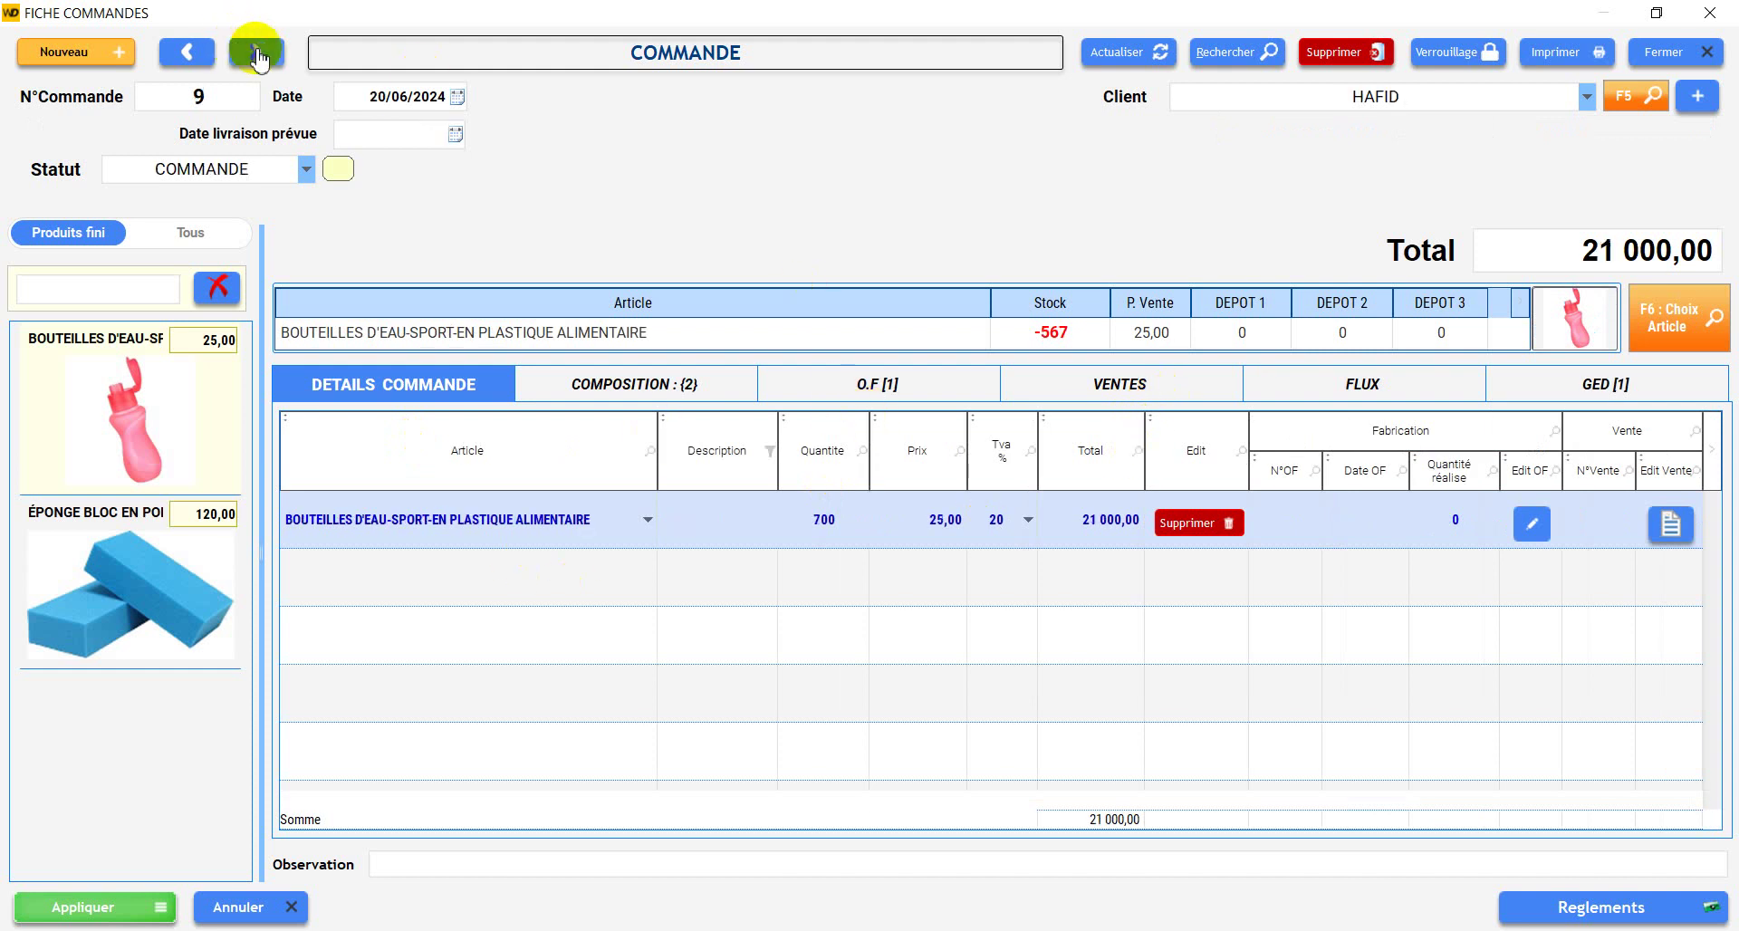
pyautogui.click(182, 53)
pyautogui.click(182, 53)
pyautogui.click(182, 54)
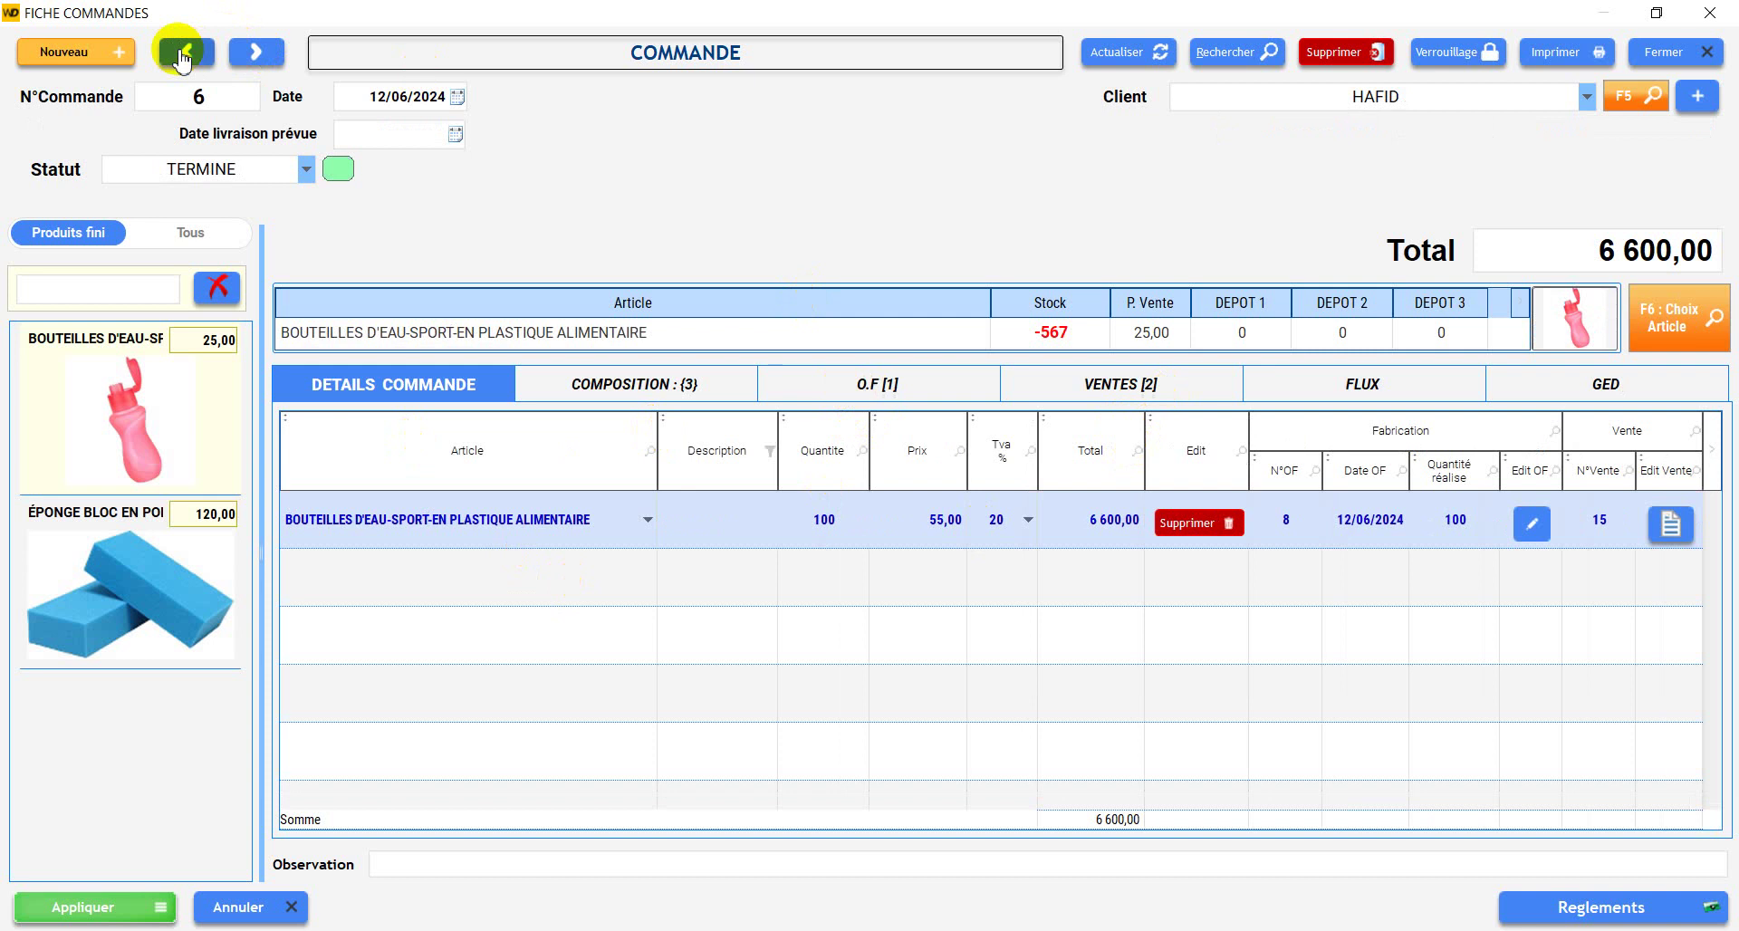
pyautogui.click(182, 55)
pyautogui.click(182, 54)
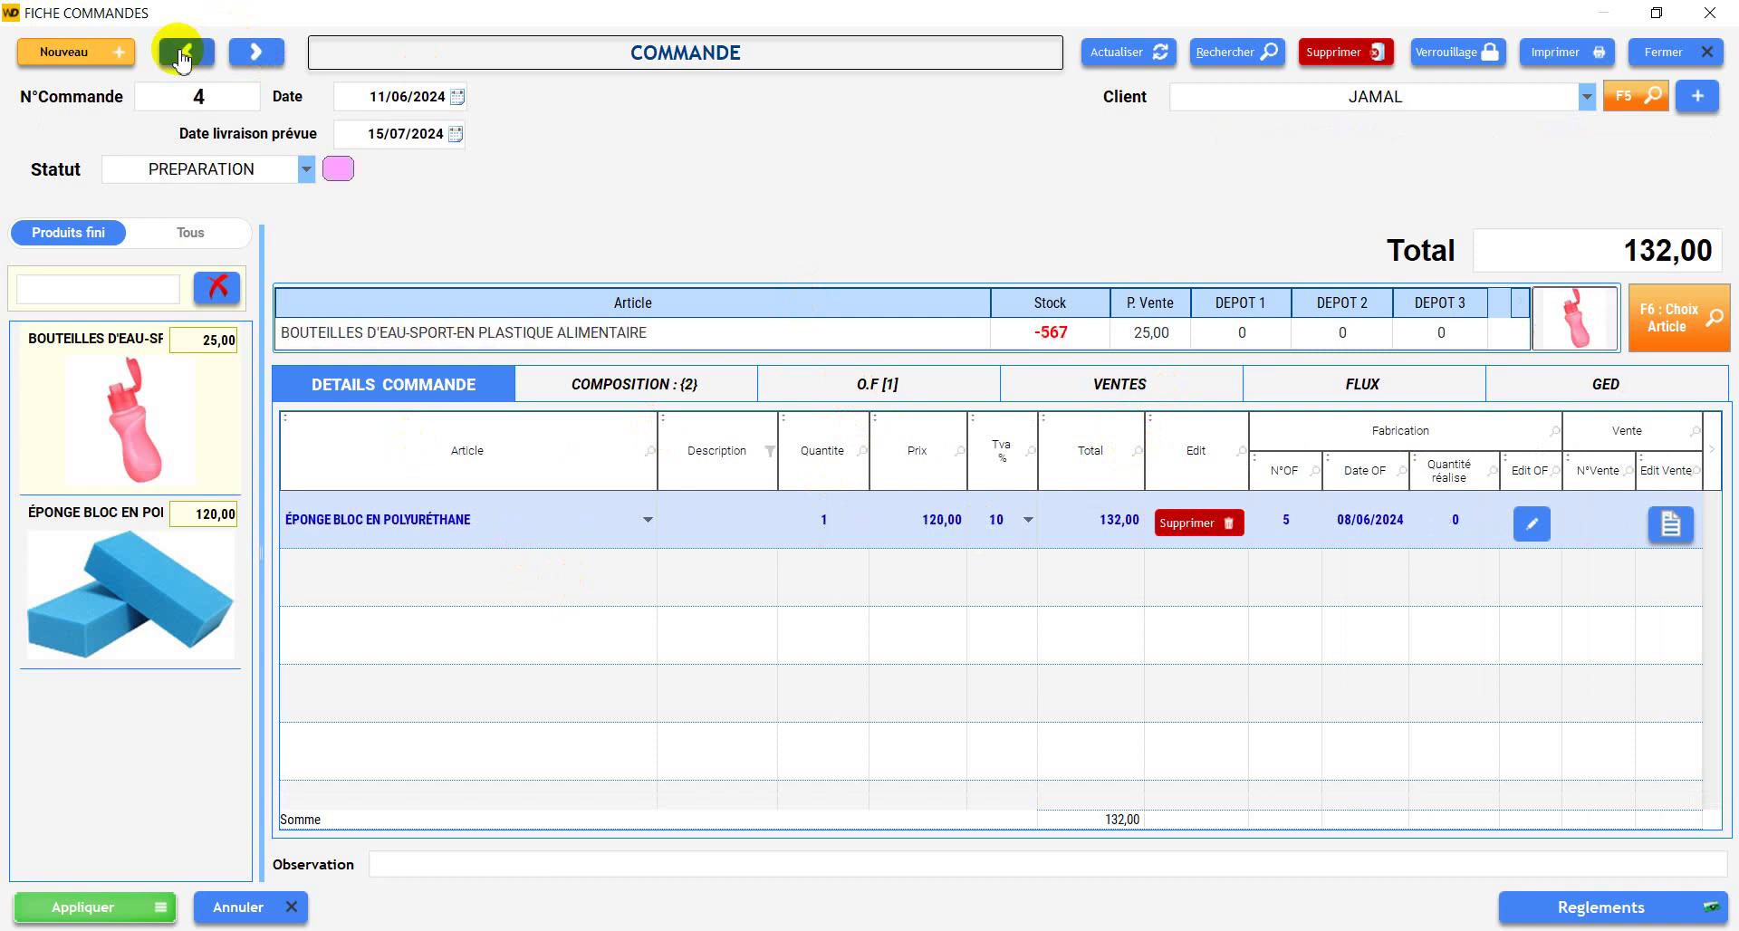
pyautogui.click(182, 54)
pyautogui.click(182, 54)
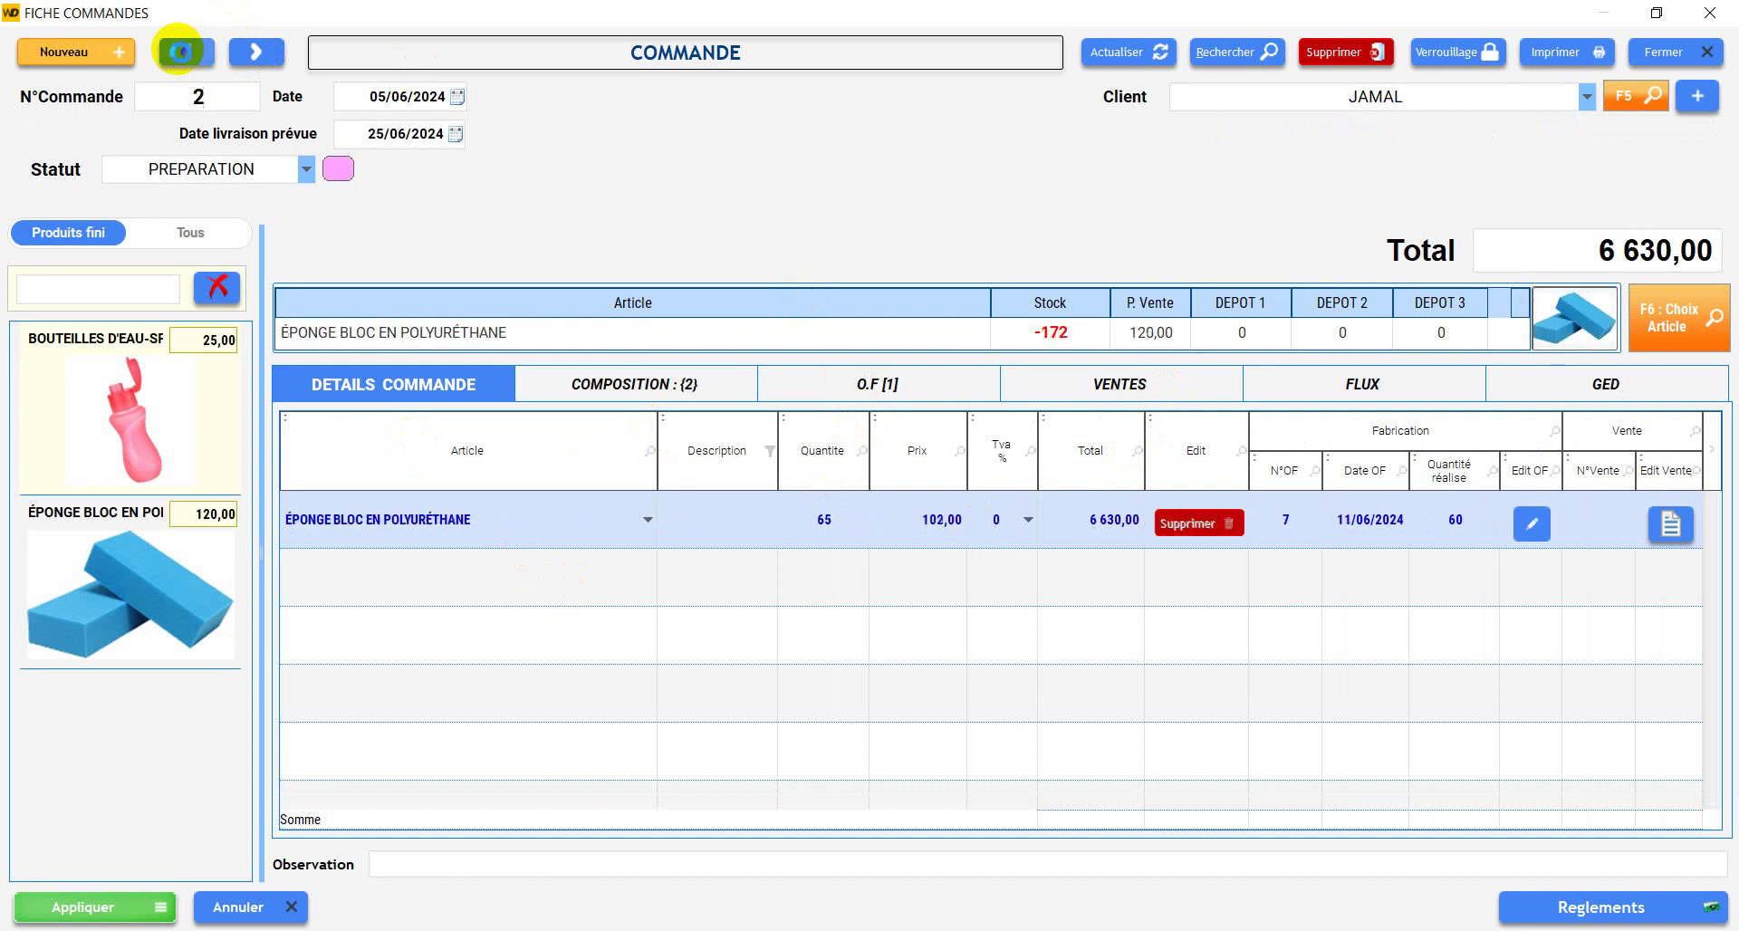
pyautogui.click(182, 55)
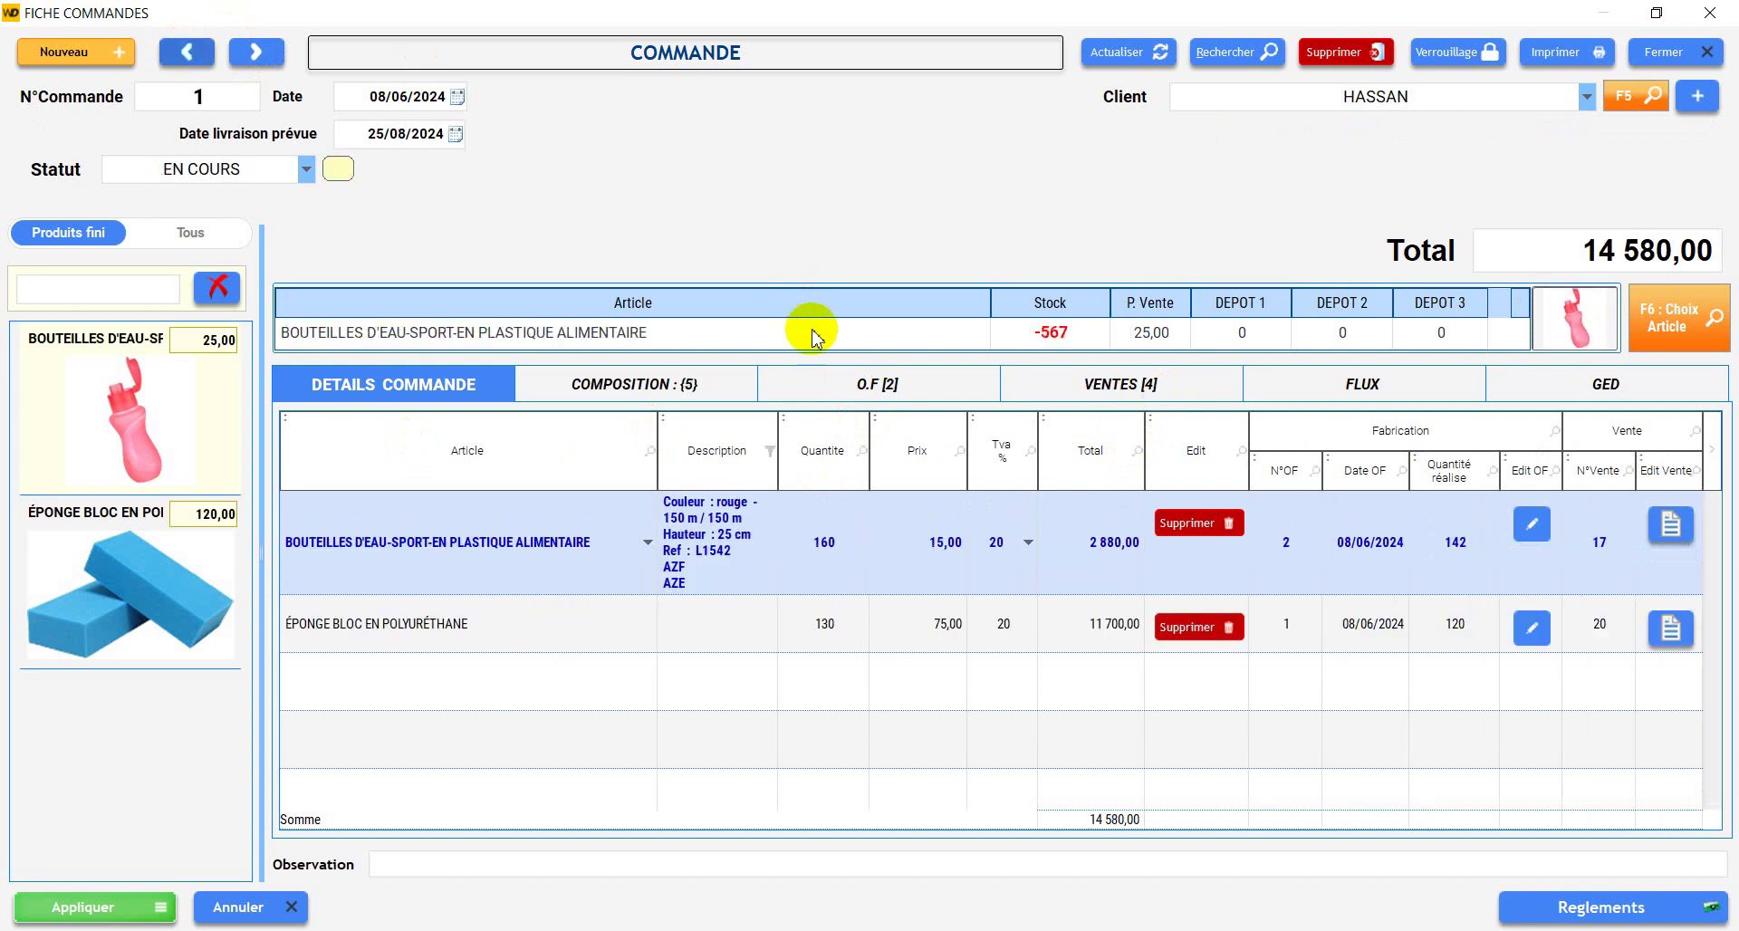
# Step: Review order 1's manufacturing orders, its flow diagram and its detail lines, and close the order record
pyautogui.click(880, 384)
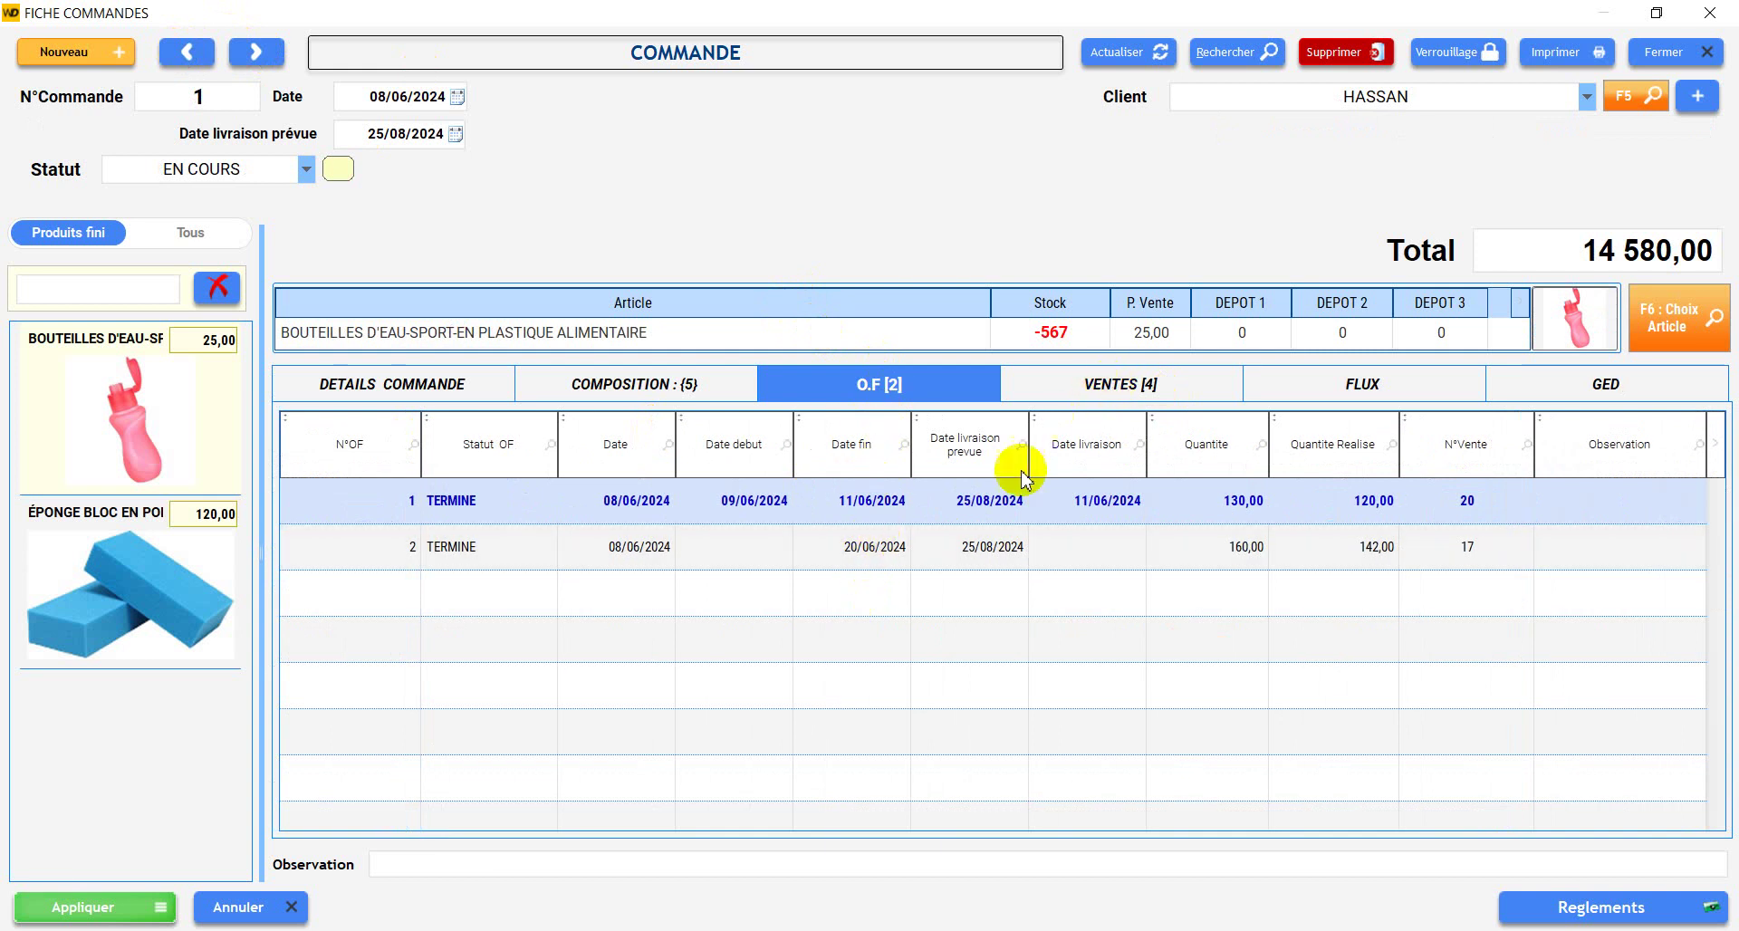
pyautogui.click(1365, 398)
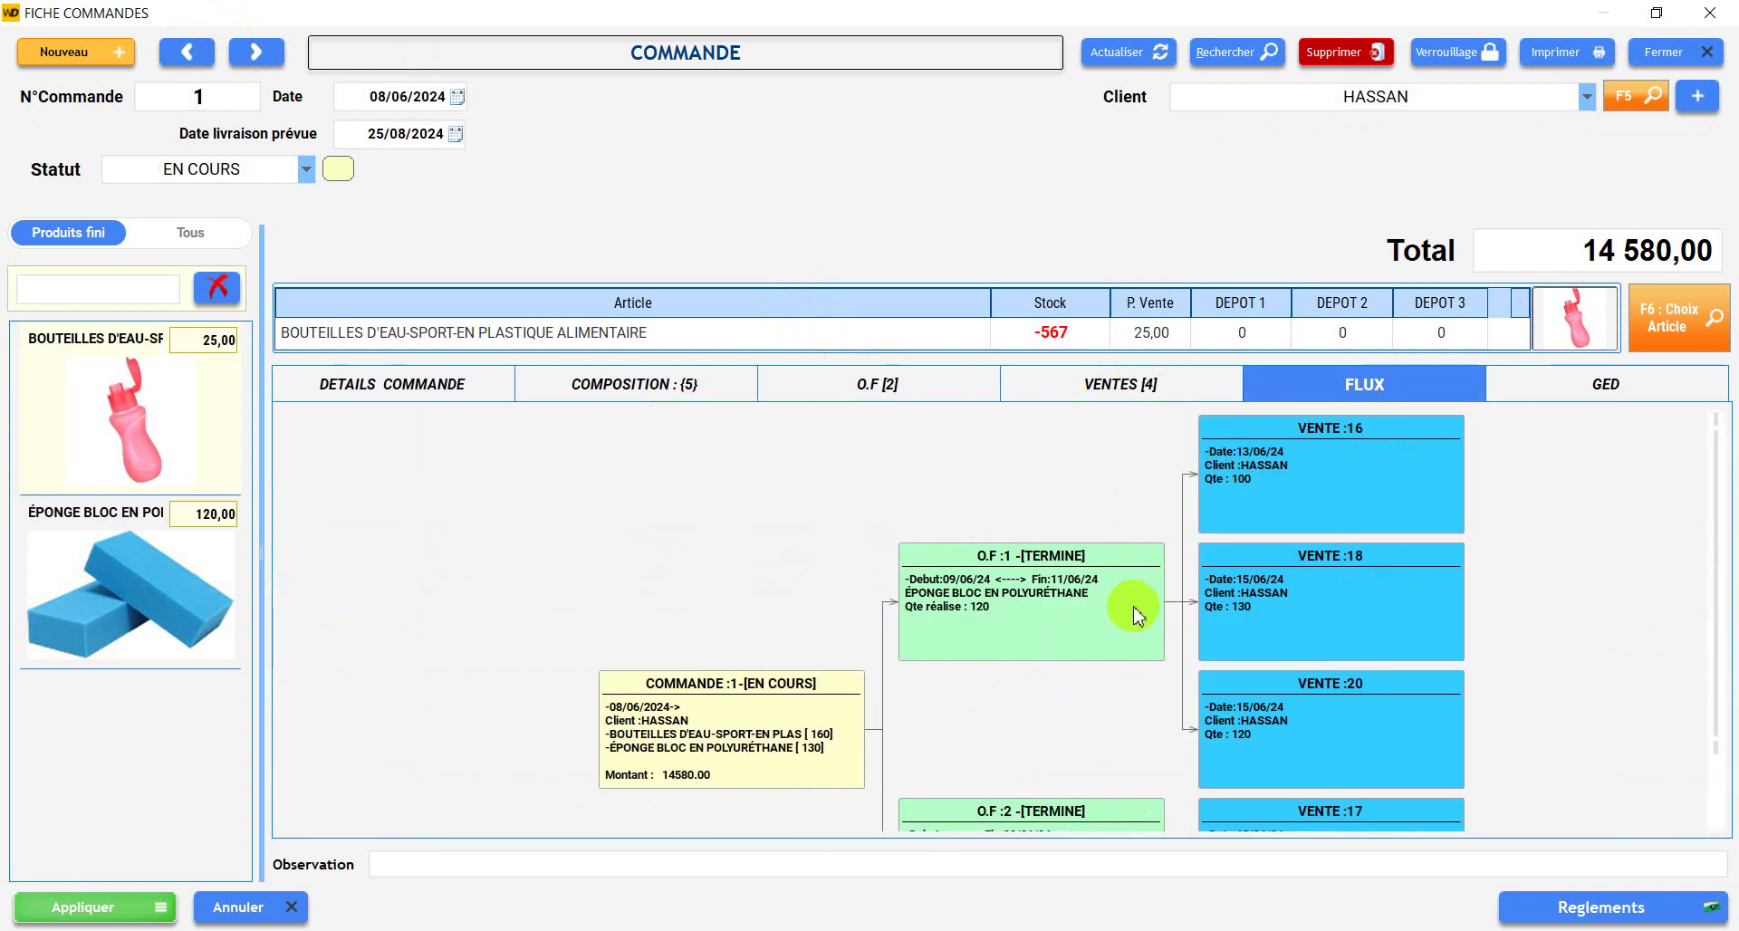
pyautogui.click(399, 392)
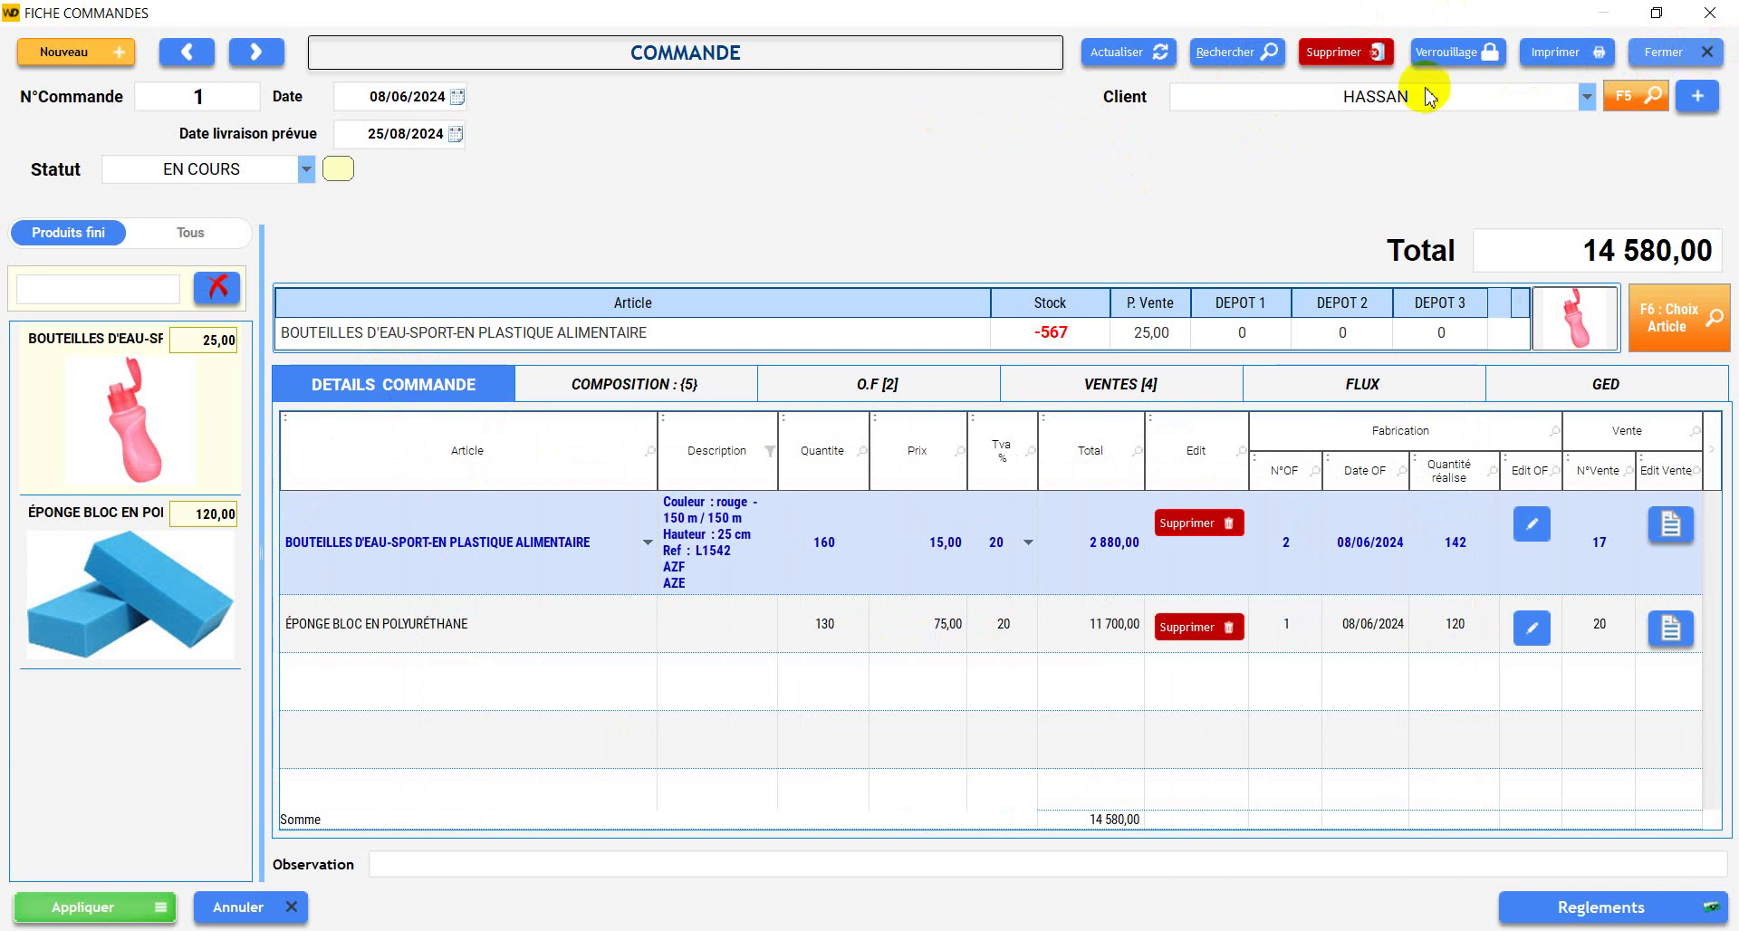
pyautogui.click(1671, 53)
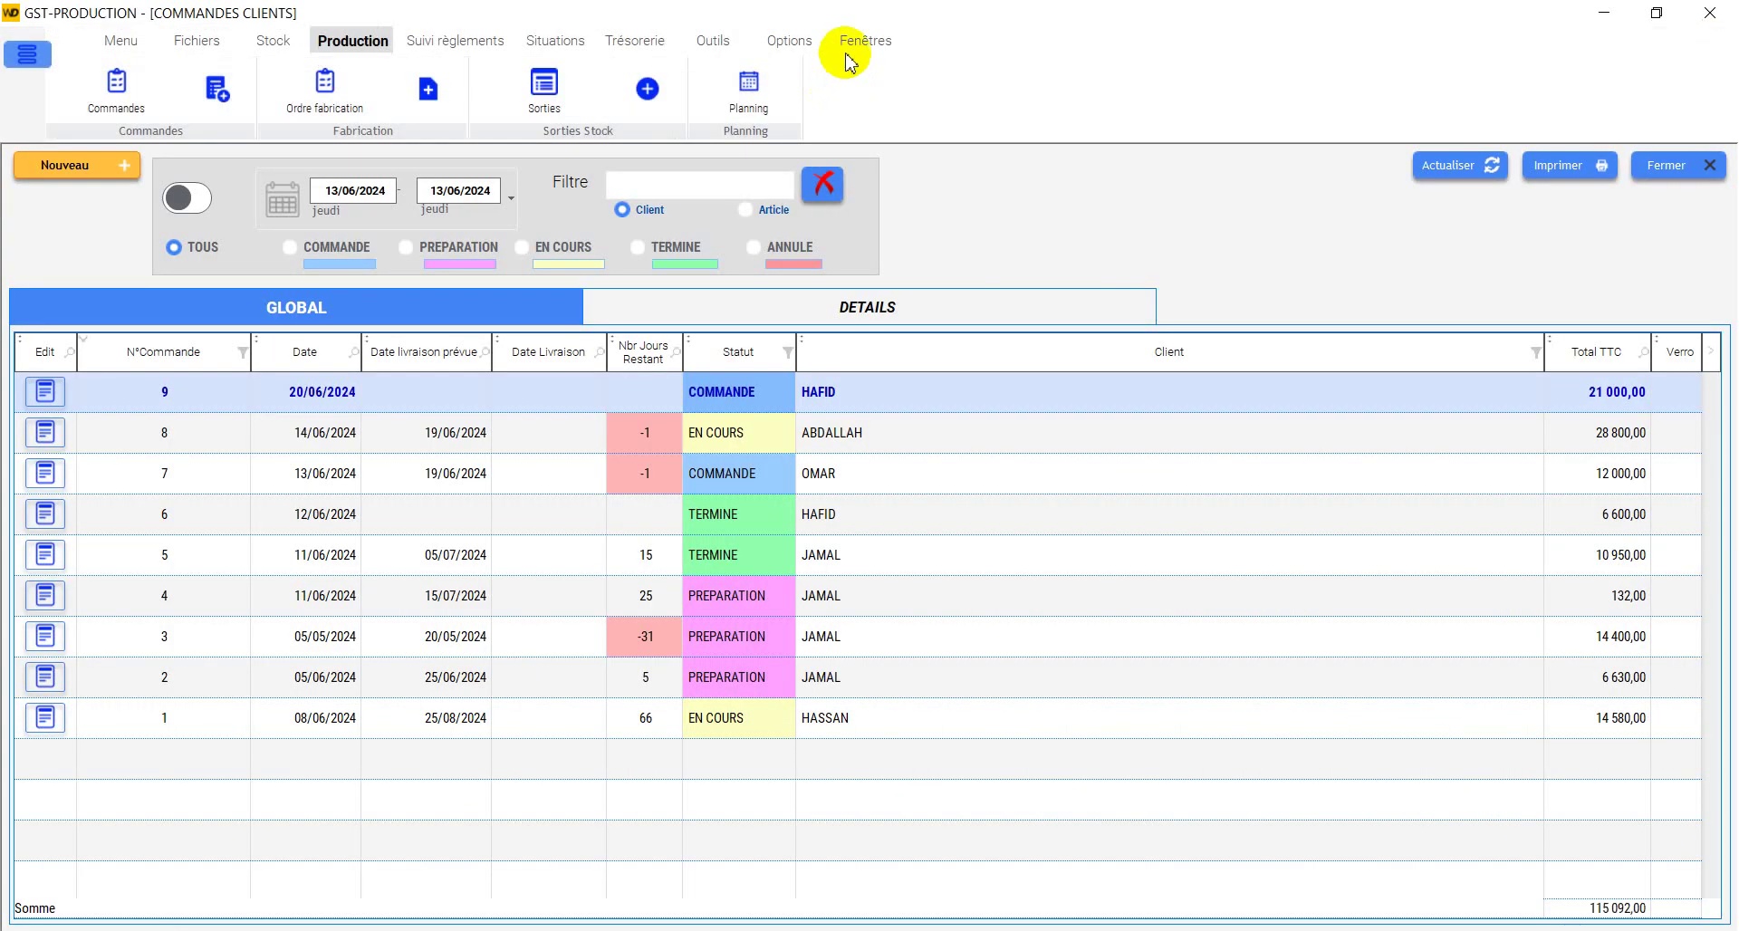
# Step: Display the program's About information with its version, author and contact details
pyautogui.click(860, 41)
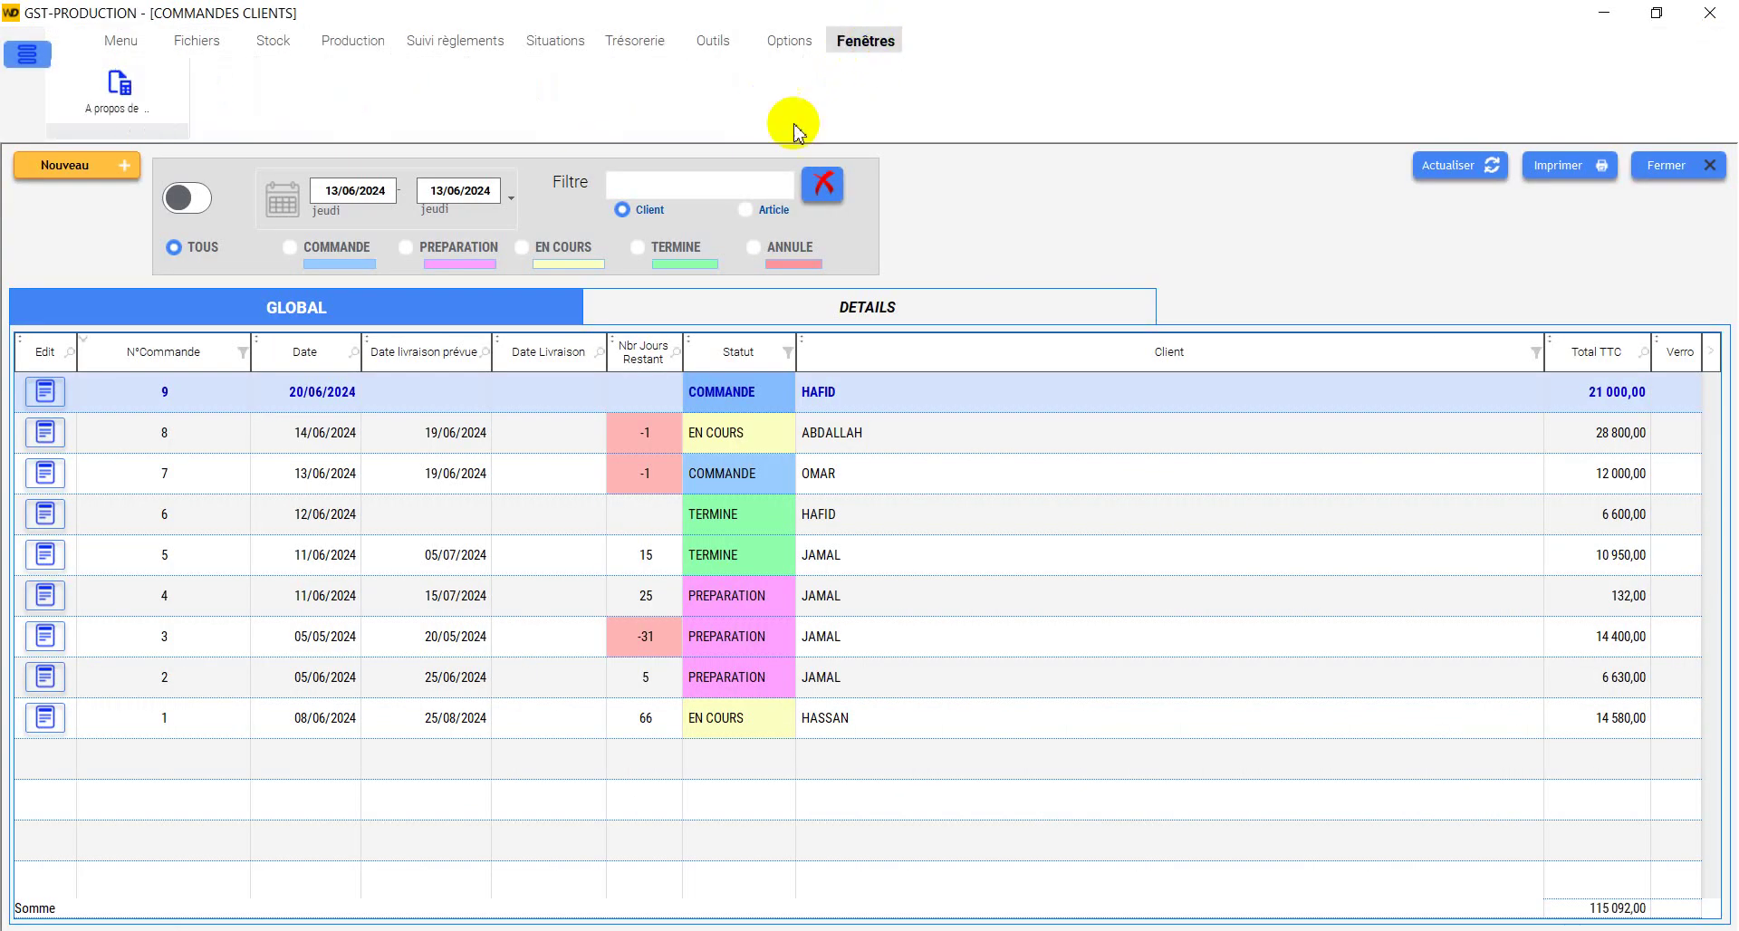
pyautogui.click(99, 83)
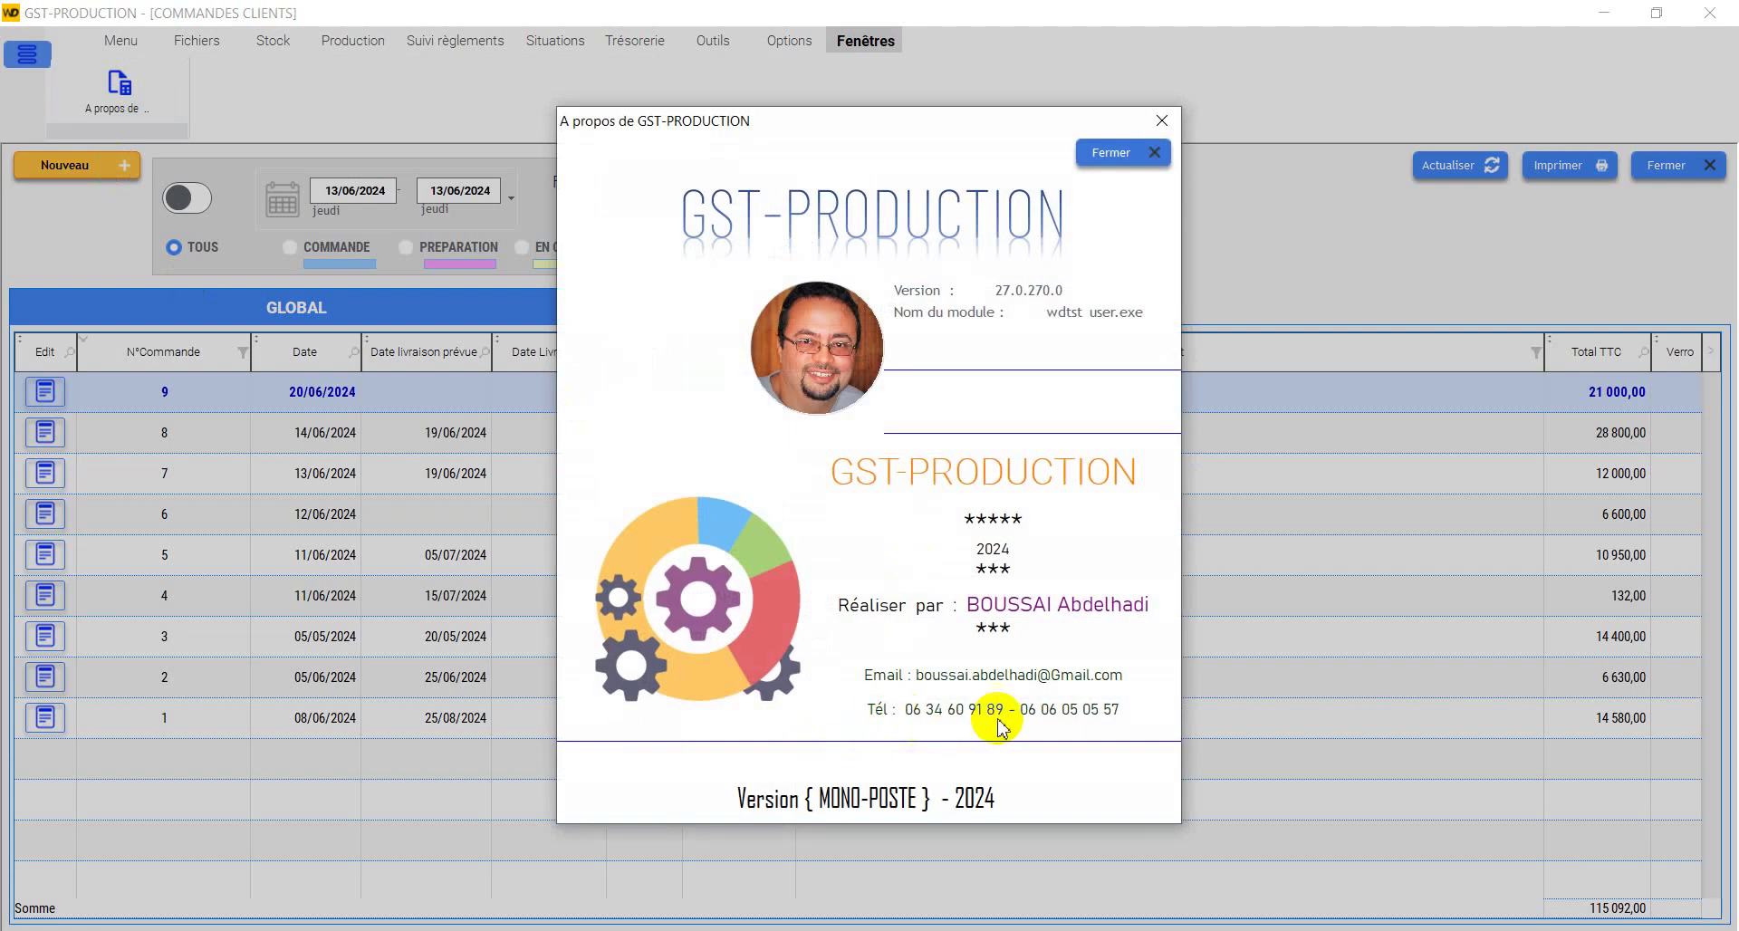